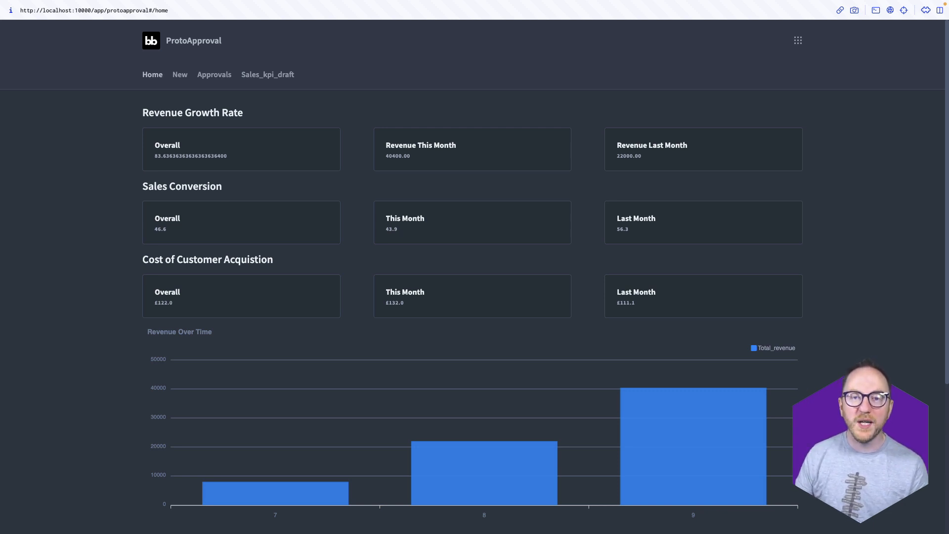
Step: Look over the new record form and the approvals list, and open the pending Paris record for month 9 of 2023
{"action": "left_click", "coordinate": [180, 75]}
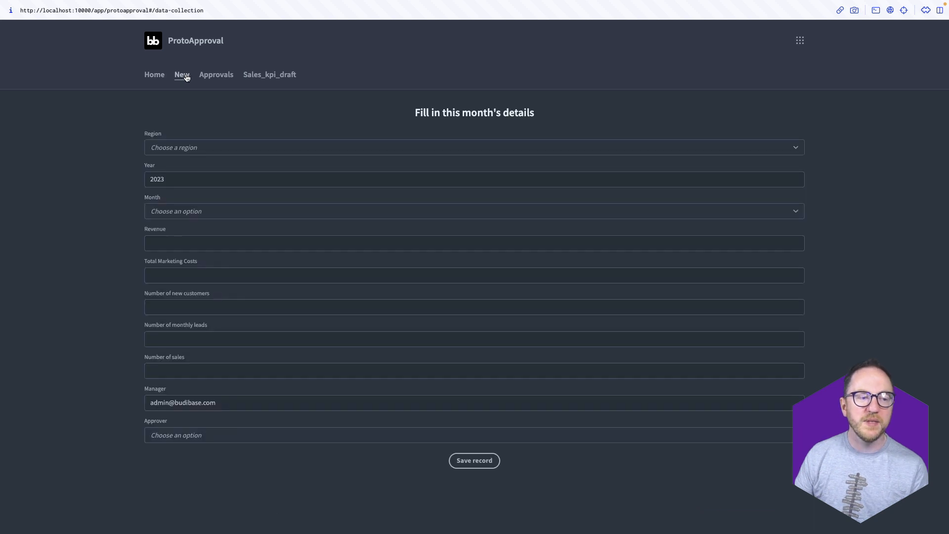
{"action": "left_click", "coordinate": [221, 79]}
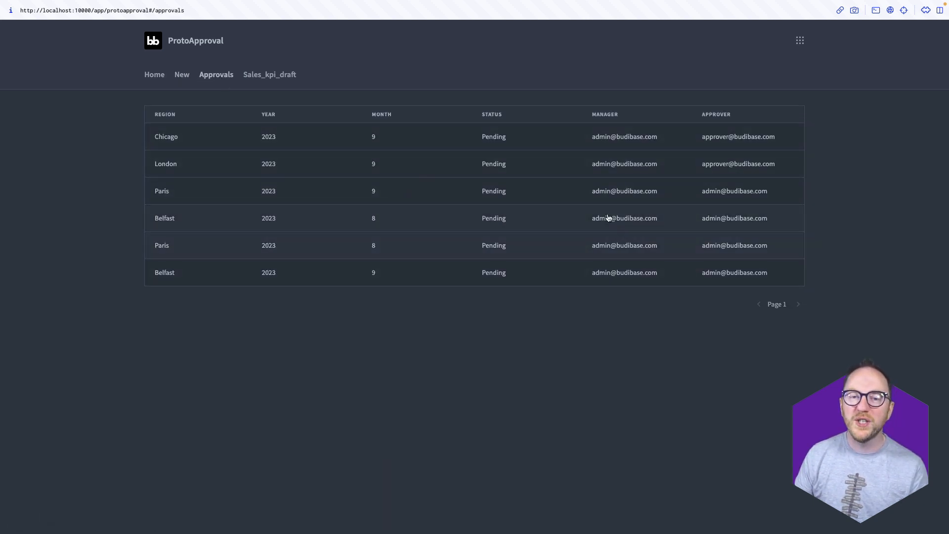
{"action": "left_click", "coordinate": [586, 197]}
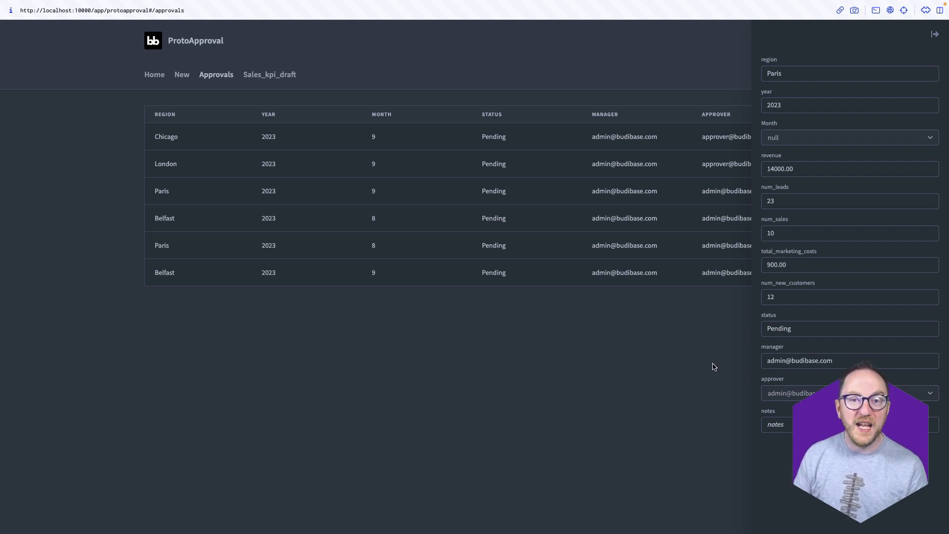
Step: Return to the home dashboard and examine the KPI cards, the Revenue Over Time chart and the Revenue Over Time By Region chart
{"action": "left_click", "coordinate": [152, 80]}
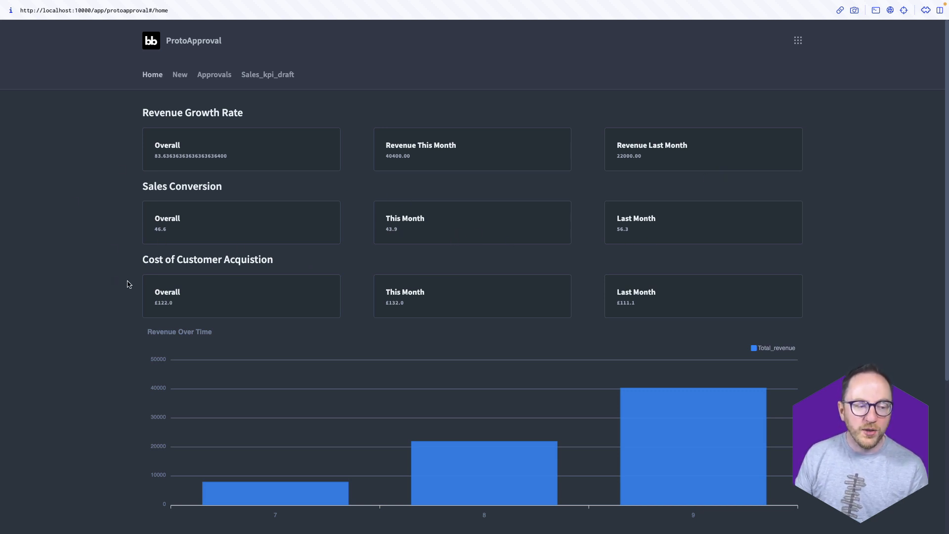
{"action": "scroll", "coordinate": [271, 280], "scroll_direction": "down", "scroll_amount": 1}
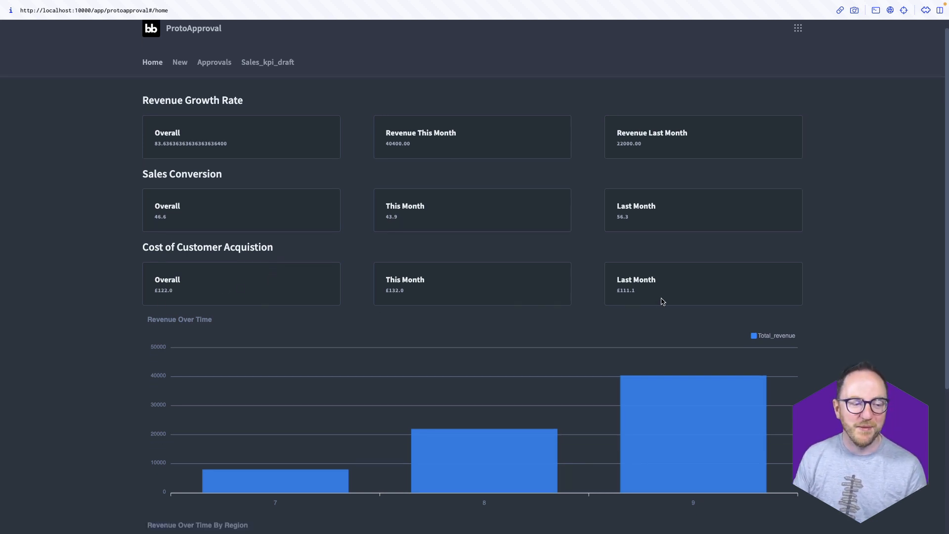
{"action": "scroll", "coordinate": [663, 299], "scroll_direction": "down", "scroll_amount": 3}
{"action": "mouse_move", "coordinate": [559, 288]}
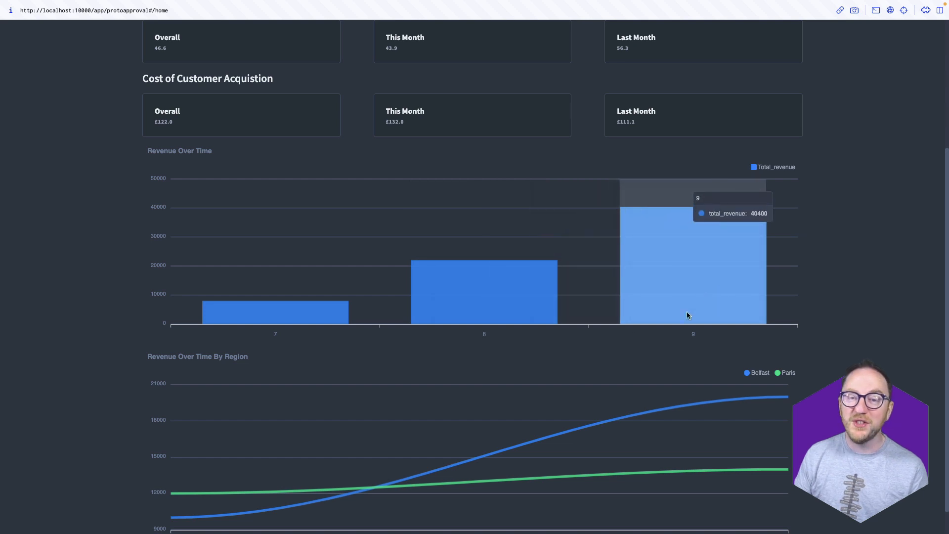
{"action": "scroll", "coordinate": [592, 340], "scroll_direction": "down", "scroll_amount": 1}
{"action": "mouse_move", "coordinate": [308, 473]}
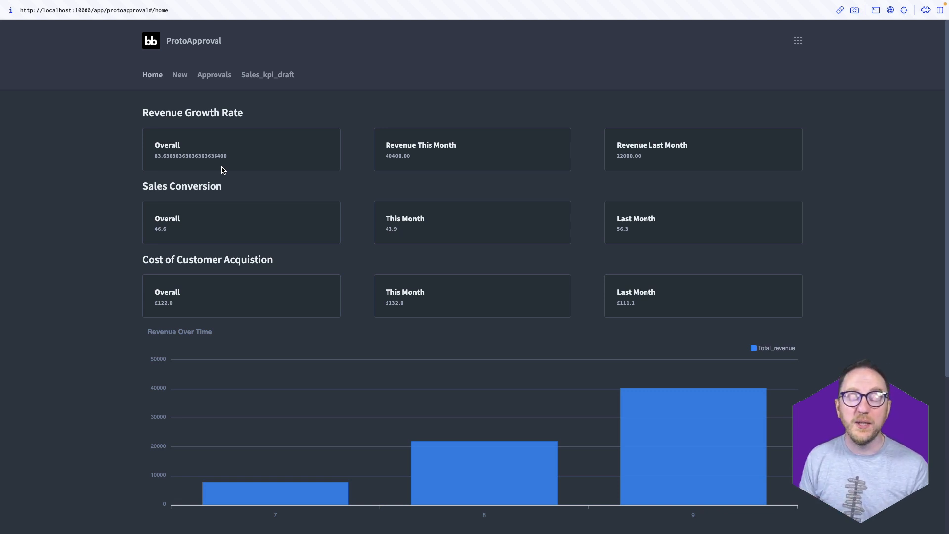
Step: Switch to the ApprovalApp builder and add a Headline component with the text "Revenue" to the empty home screen
{"action": "key", "text": "ctrl+Up"}
{"action": "left_click", "coordinate": [513, 29]}
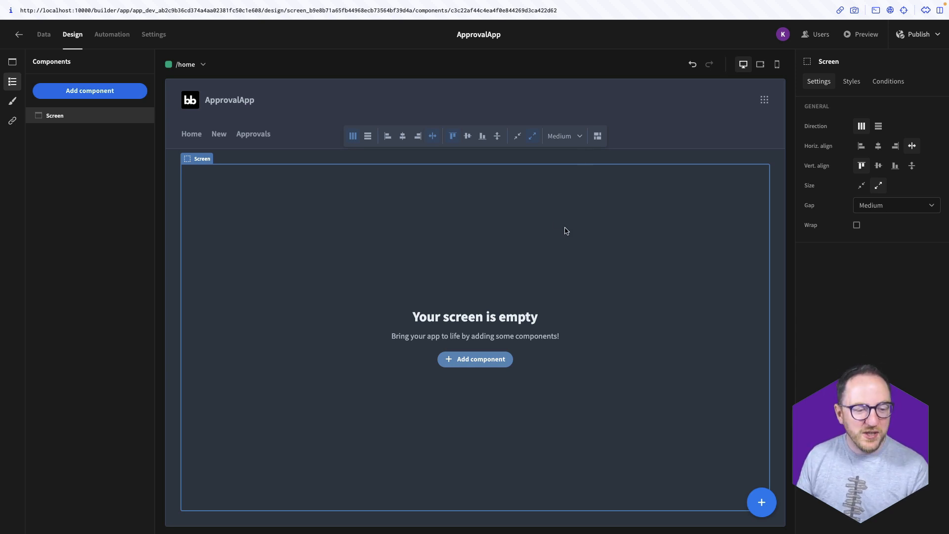
{"action": "left_click", "coordinate": [467, 362]}
{"action": "type", "text": "head"}
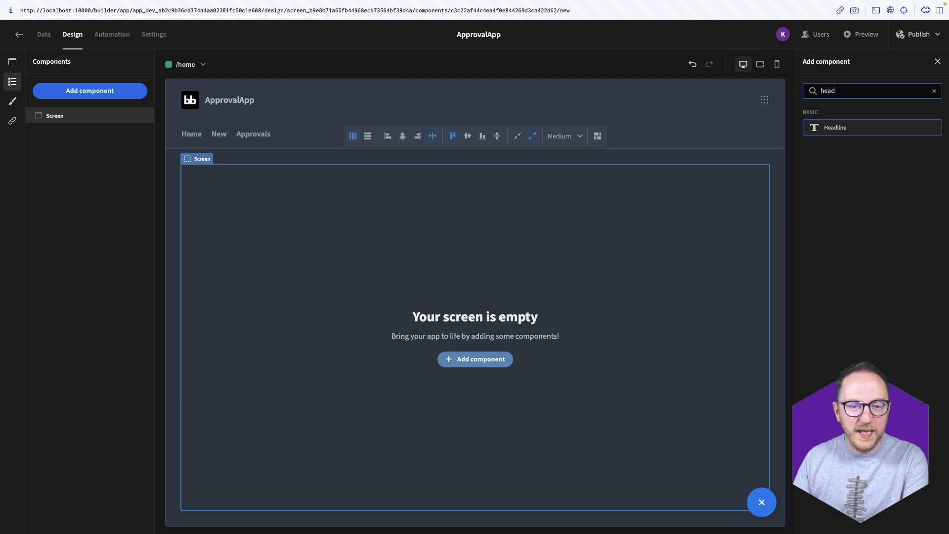
{"action": "key", "text": "Return"}
{"action": "left_click", "coordinate": [881, 144]}
{"action": "type", "text": "Revenue"}
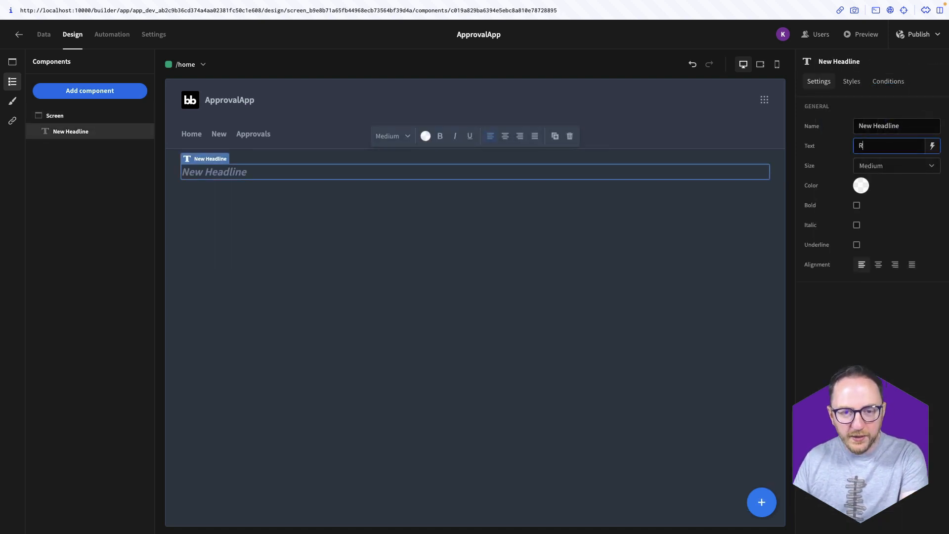
{"action": "left_click", "coordinate": [583, 223]}
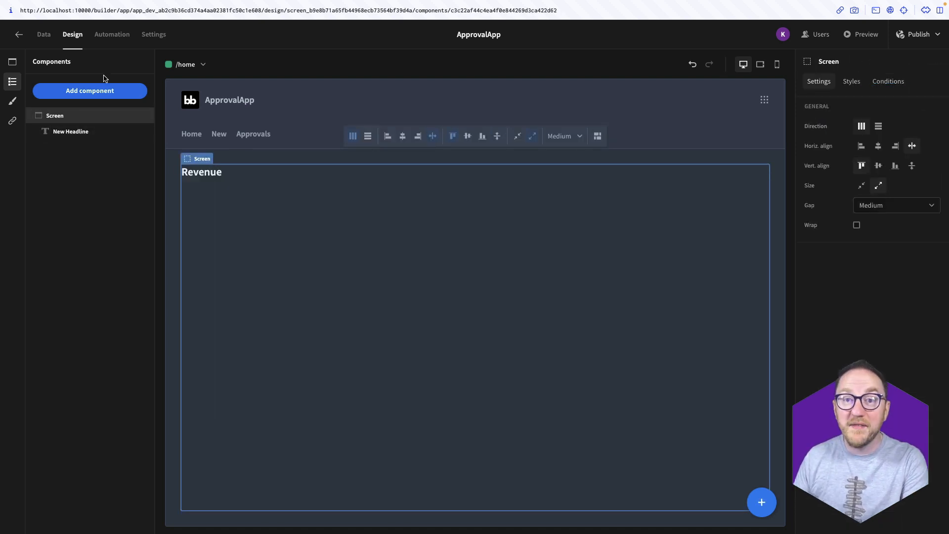
Step: Open the sales_kpi table in the app's data and examine its columns from num_sales through status
{"action": "left_click", "coordinate": [45, 37]}
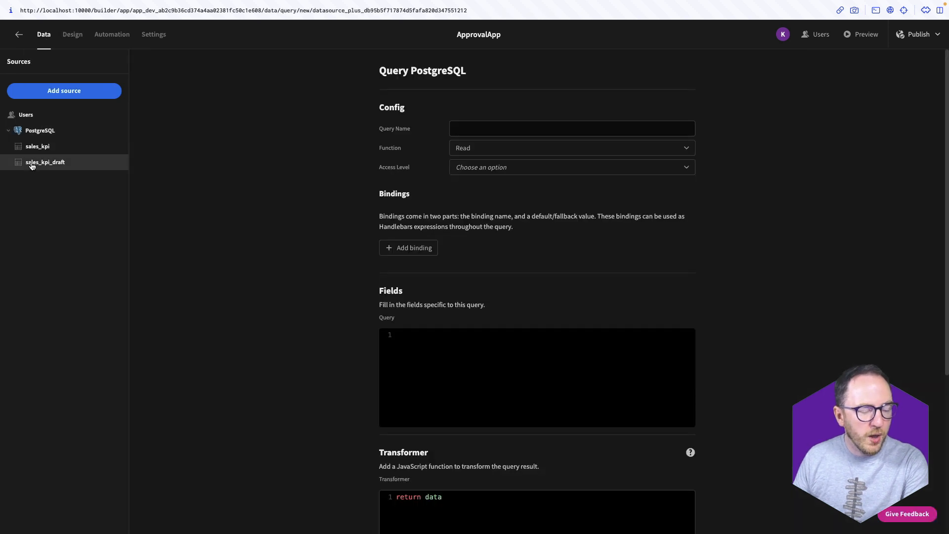
{"action": "left_click", "coordinate": [40, 147]}
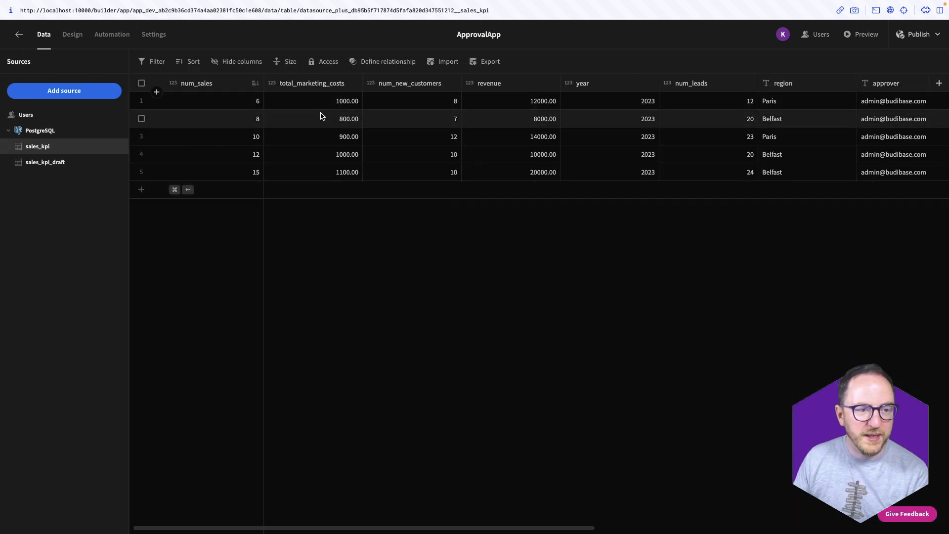
{"action": "scroll", "coordinate": [322, 119], "scroll_direction": "right", "scroll_amount": 2}
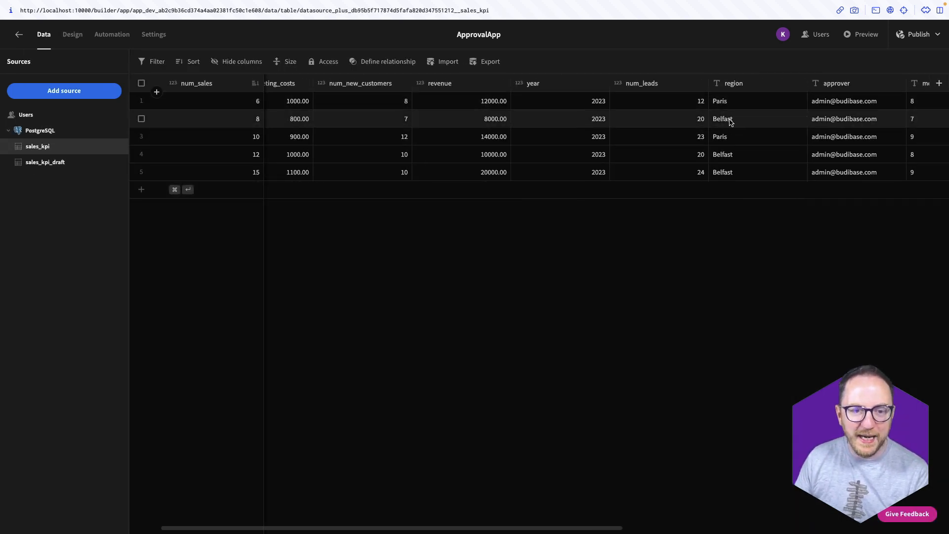
{"action": "scroll", "coordinate": [645, 132], "scroll_direction": "left", "scroll_amount": 2}
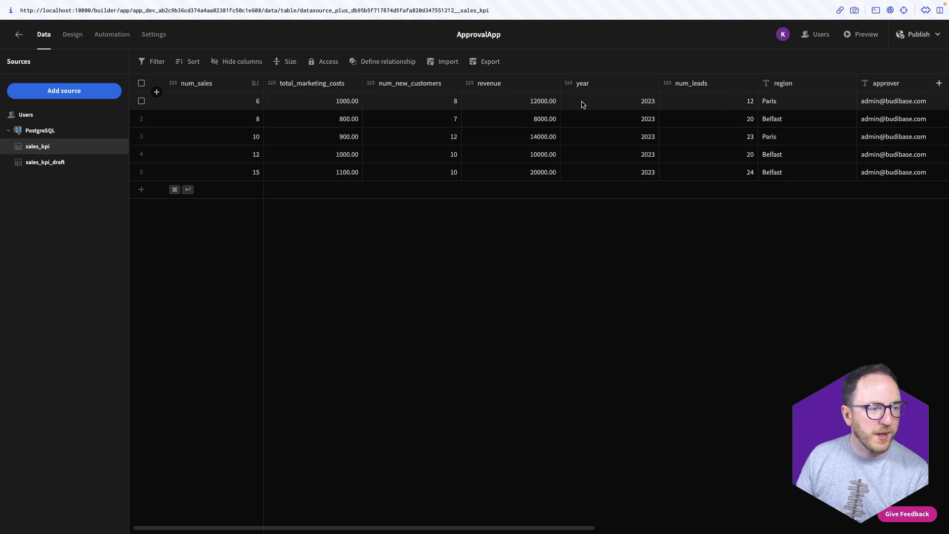
{"action": "scroll", "coordinate": [443, 111], "scroll_direction": "right", "scroll_amount": 5}
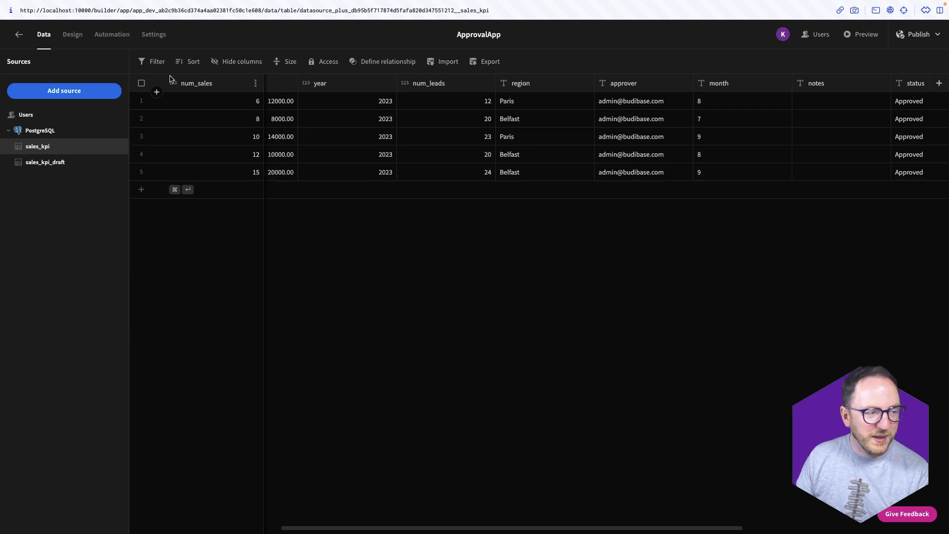
Step: Create a new custom query on the PostgreSQL data source
{"action": "left_click", "coordinate": [41, 133]}
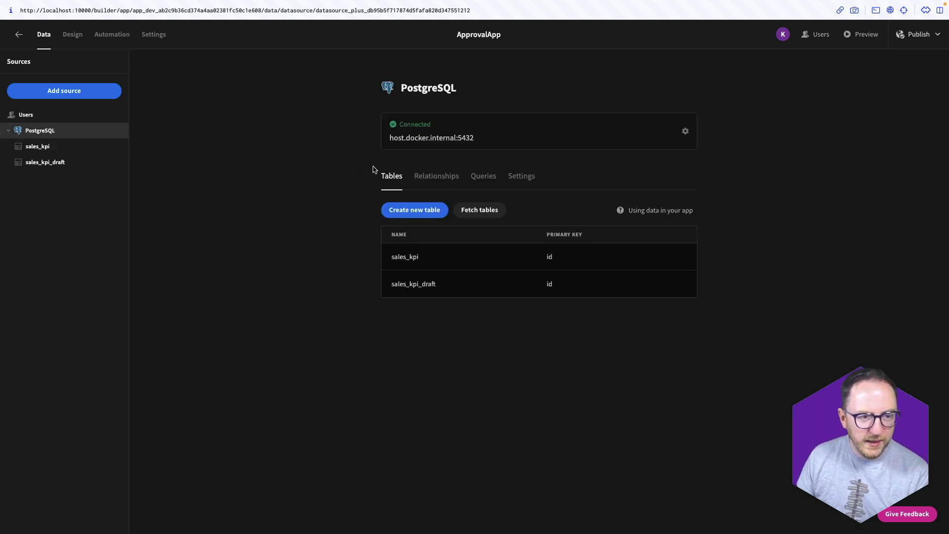
{"action": "left_click", "coordinate": [486, 177]}
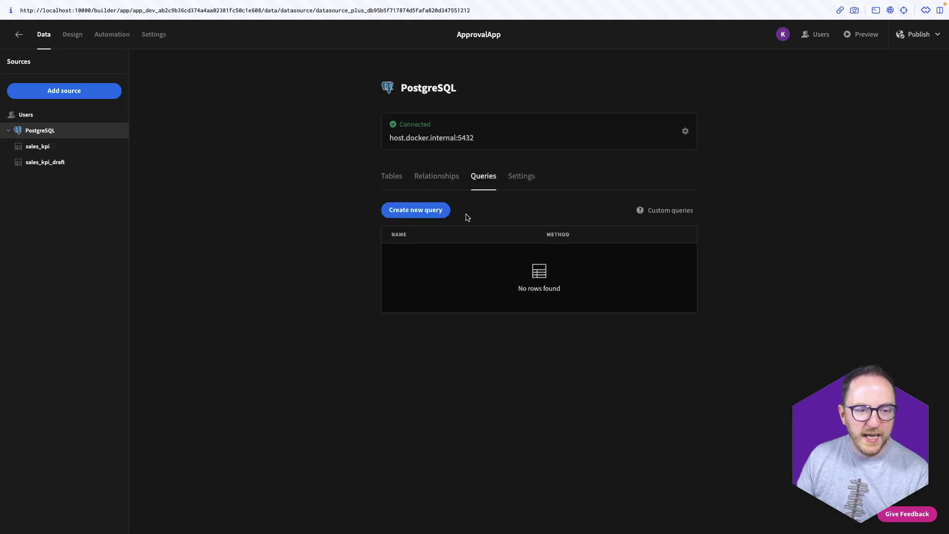
{"action": "left_click", "coordinate": [394, 213]}
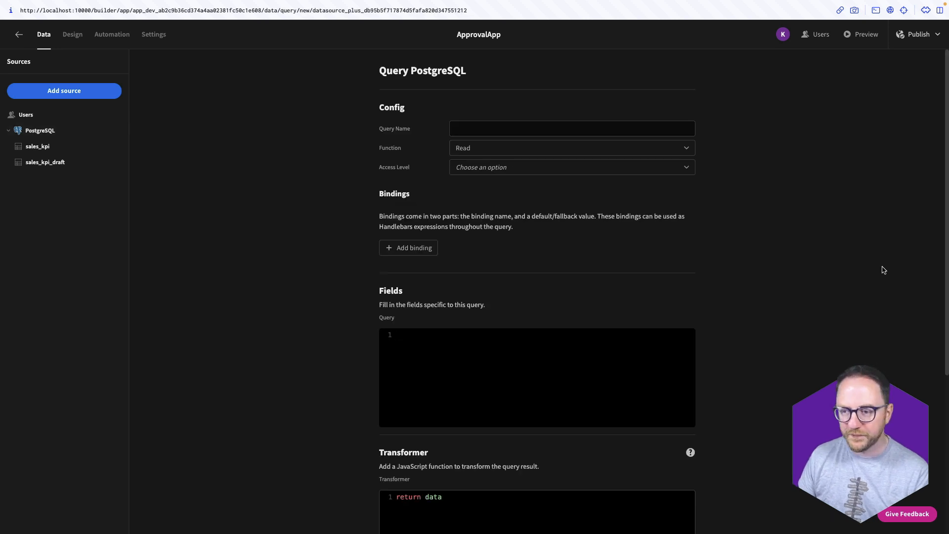
Step: Write the query's SELECT clause computing (this_month_revenue - last_month_revenue) / last_month_revenue * 100 AS revenue_growth_rate
{"action": "type", "text": "SELECT "}
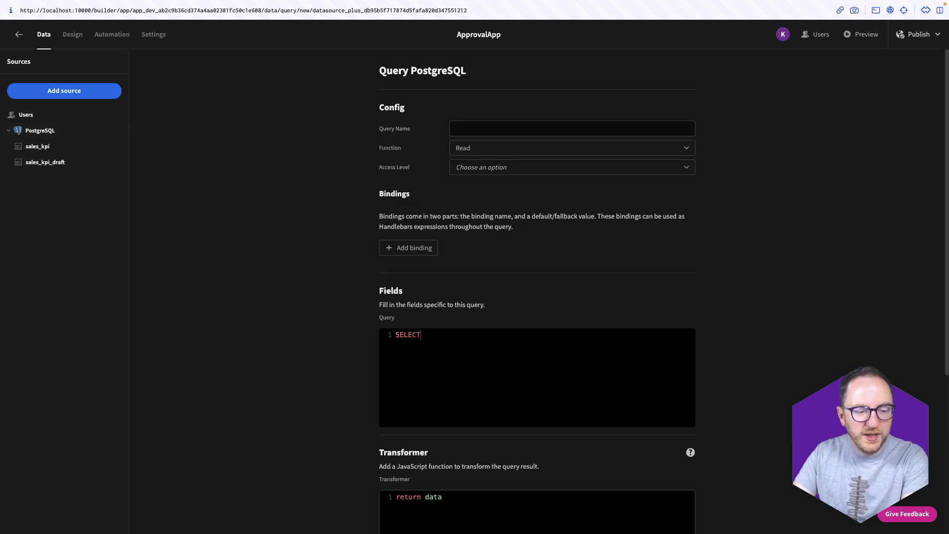
{"action": "type", "text": "  (this_month_v"}
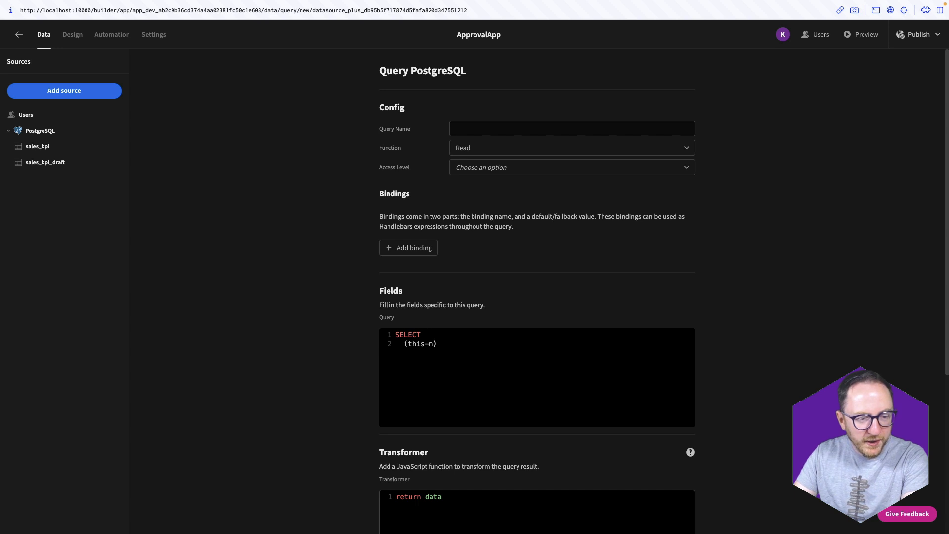
{"action": "key", "text": "Return"}
{"action": "type", "text": "- last_mon"}
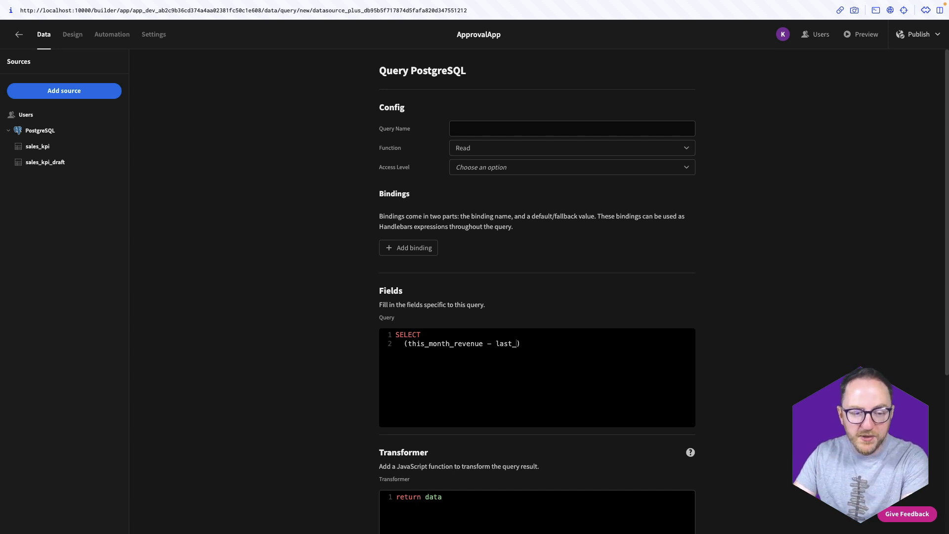
{"action": "type", "text": "th_revenue) / l"}
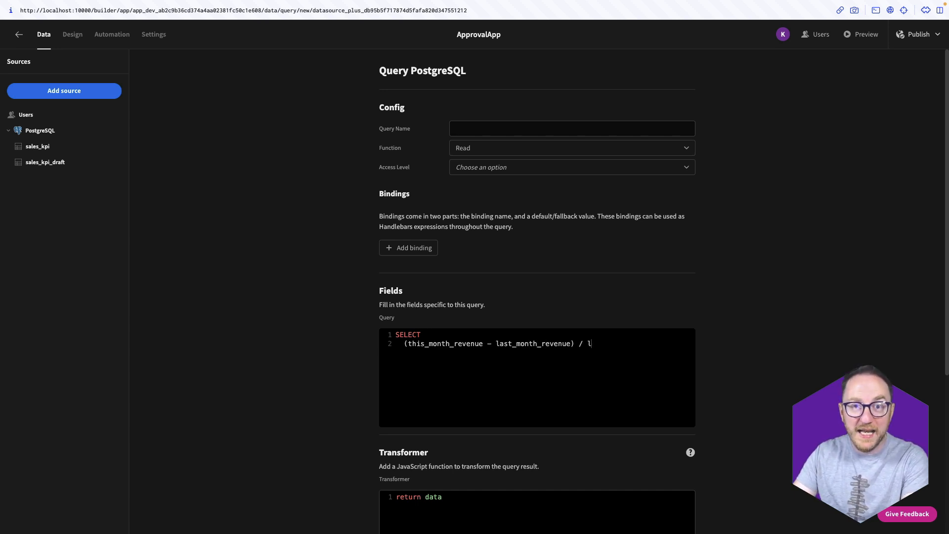
{"action": "type", "text": "ast_month_revenue"}
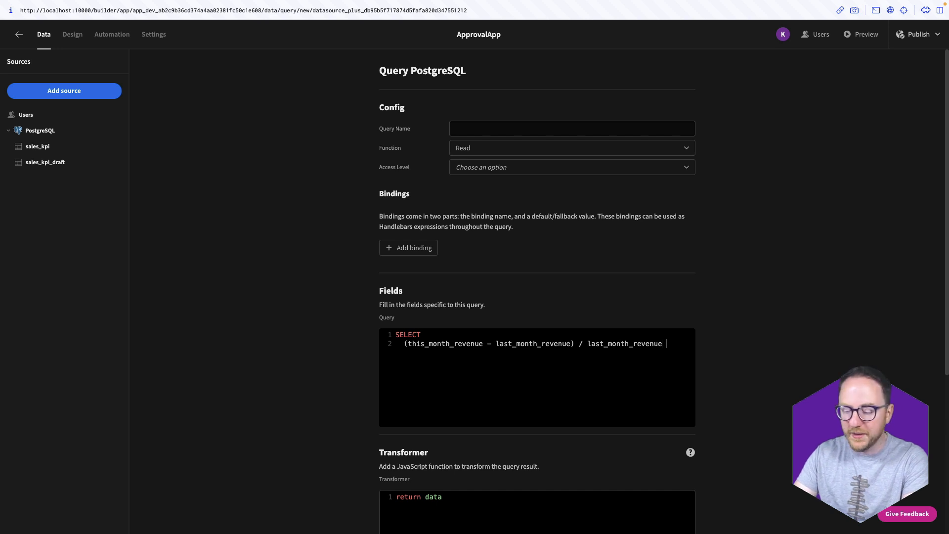
{"action": "type", "text": " * 100"}
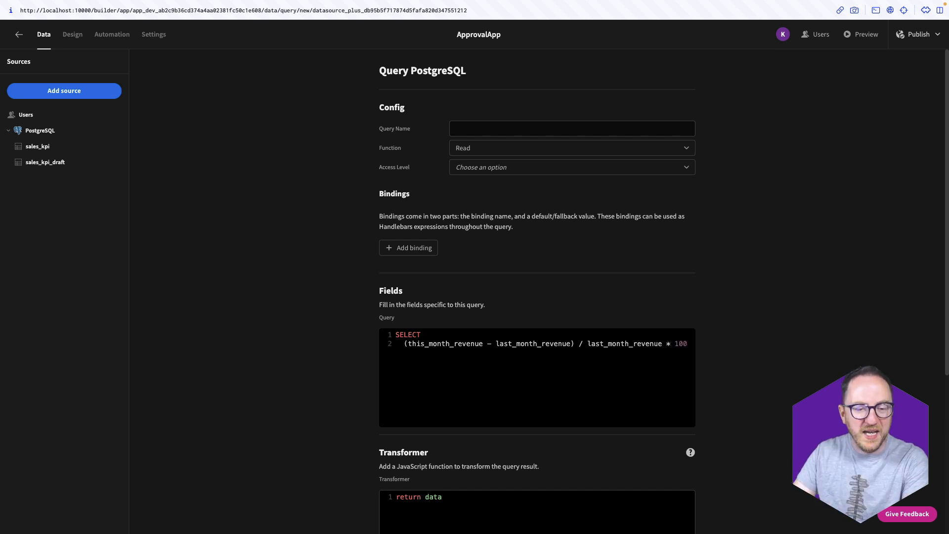
{"action": "type", "text": " AS "}
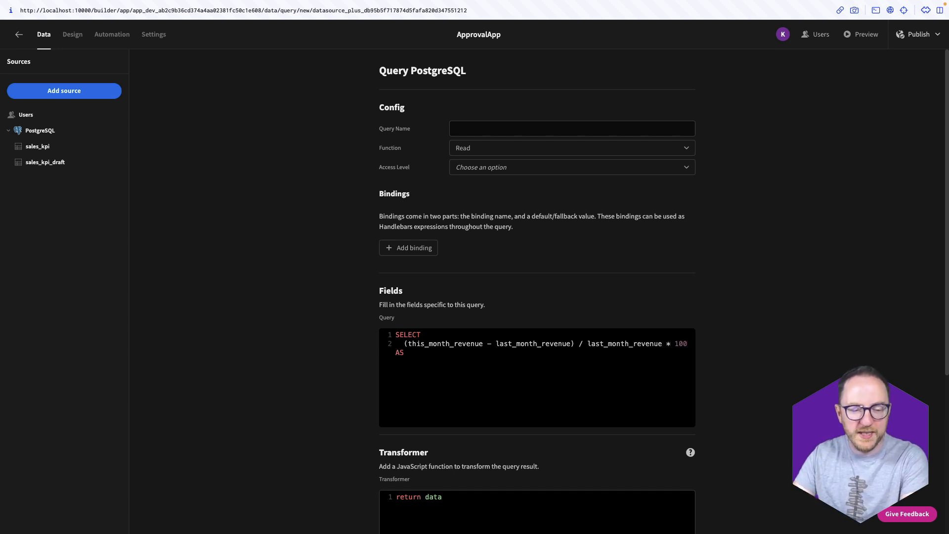
{"action": "type", "text": "revenue"}
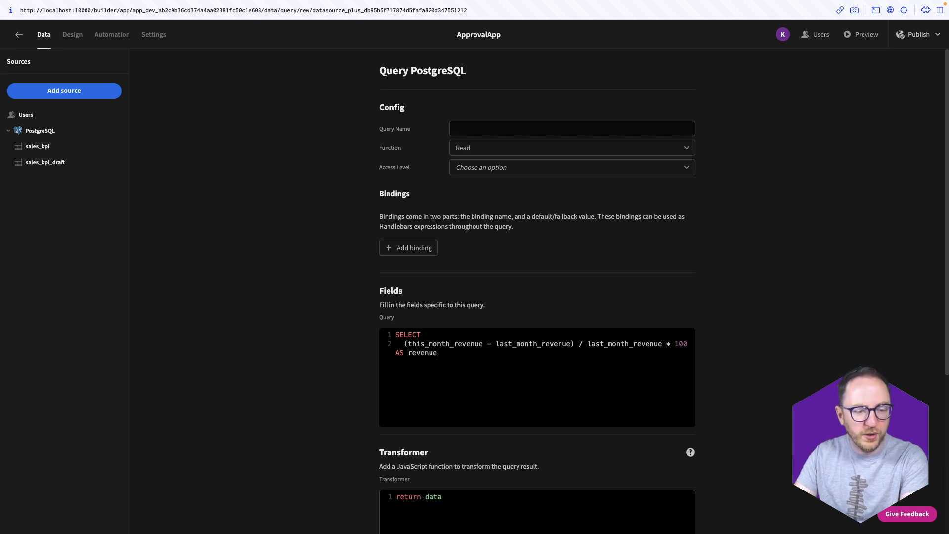
{"action": "type", "text": "_growth_rate"}
{"action": "key", "text": "Return"}
{"action": "key", "text": "Return"}
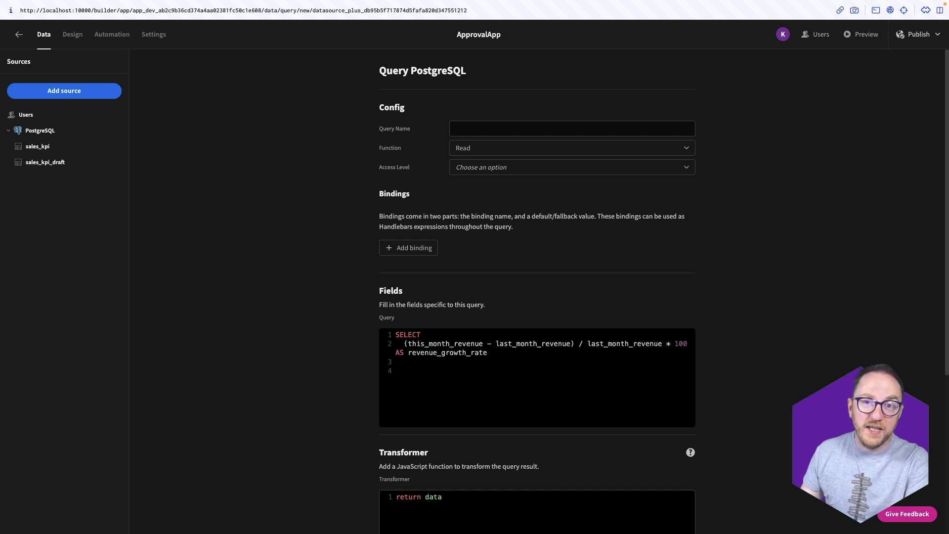
Step: Add a FROM clause with two empty bracketed subqueries, aliased AS this_month_revenue and AS last_month_revenue and separated by a comma
{"action": "type", "text": "FROM   () "}
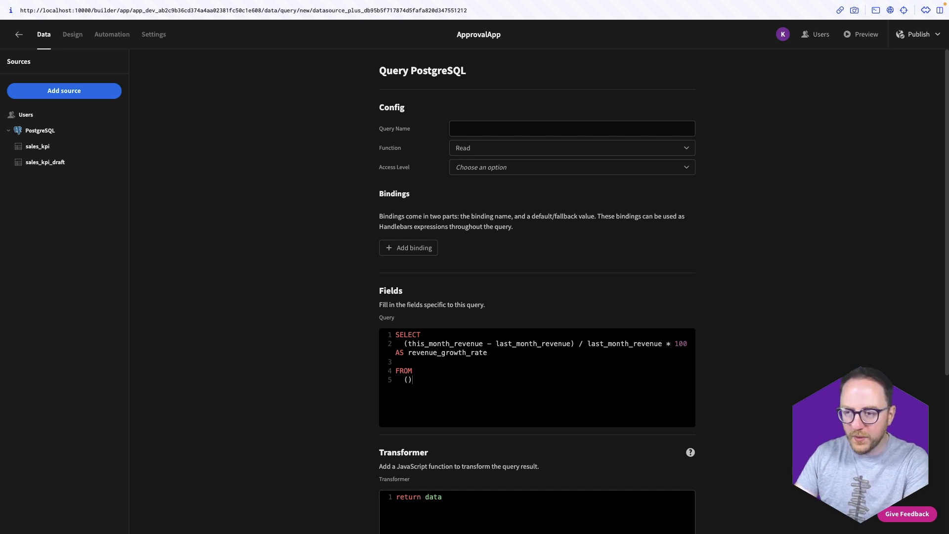
{"action": "type", "text": "AS thi"}
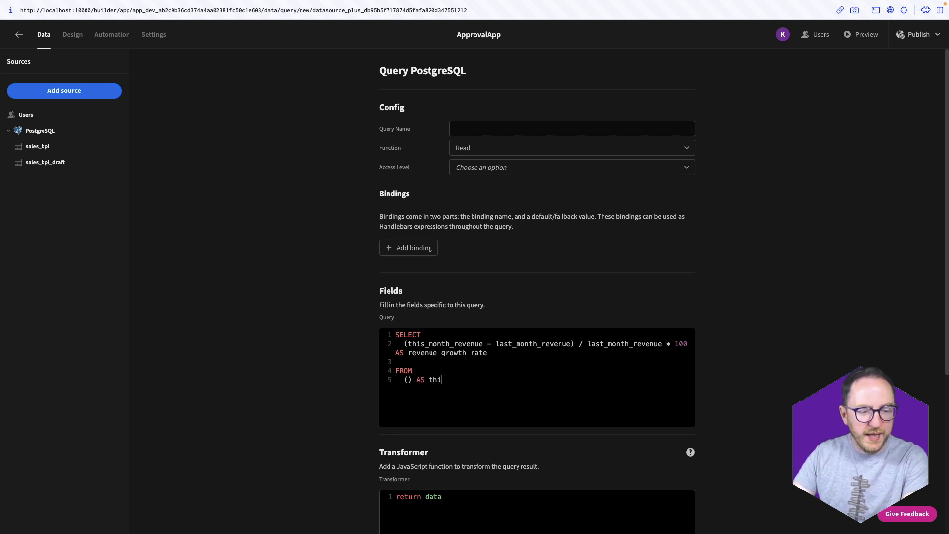
{"action": "type", "text": "s_month_revenue"}
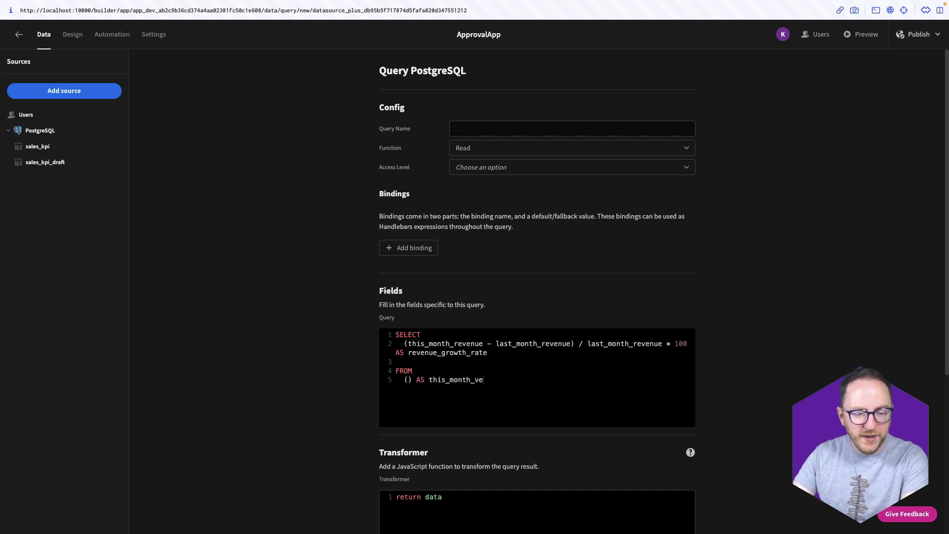
{"action": "key", "text": "Return"}
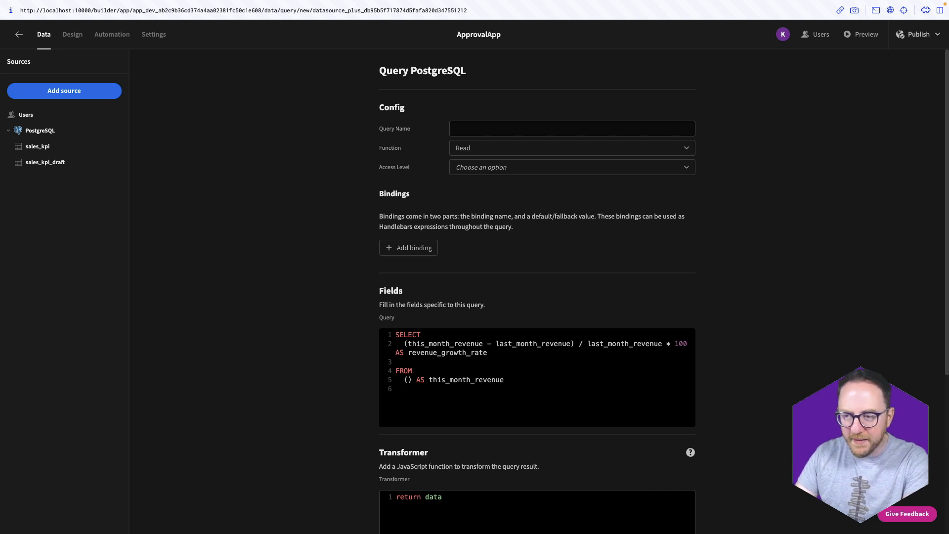
{"action": "type", "text": ","}
{"action": "key", "text": "Down"}
{"action": "type", "text": "() AS last_month_revenue"}
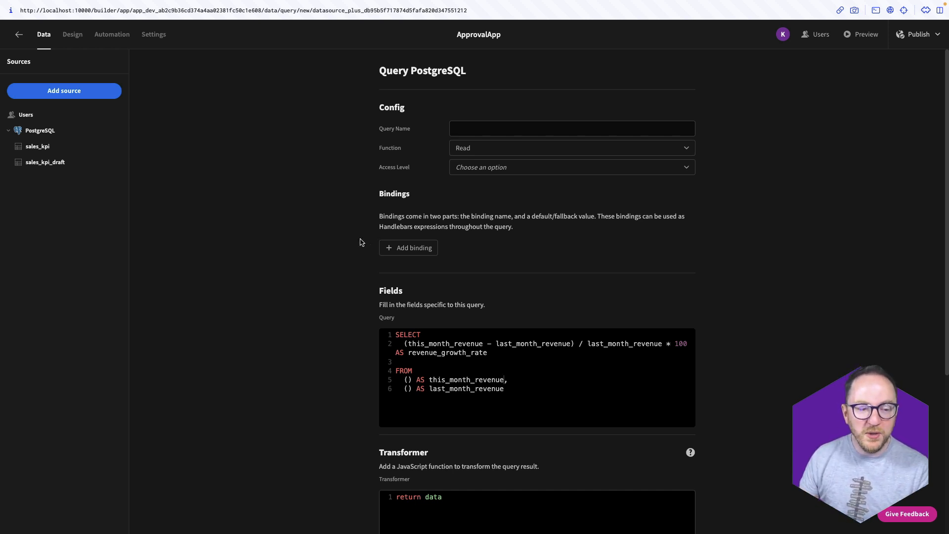
Step: Add four query bindings named this_month, this_year, last_month and last_month_year
{"action": "left_click", "coordinate": [427, 251]}
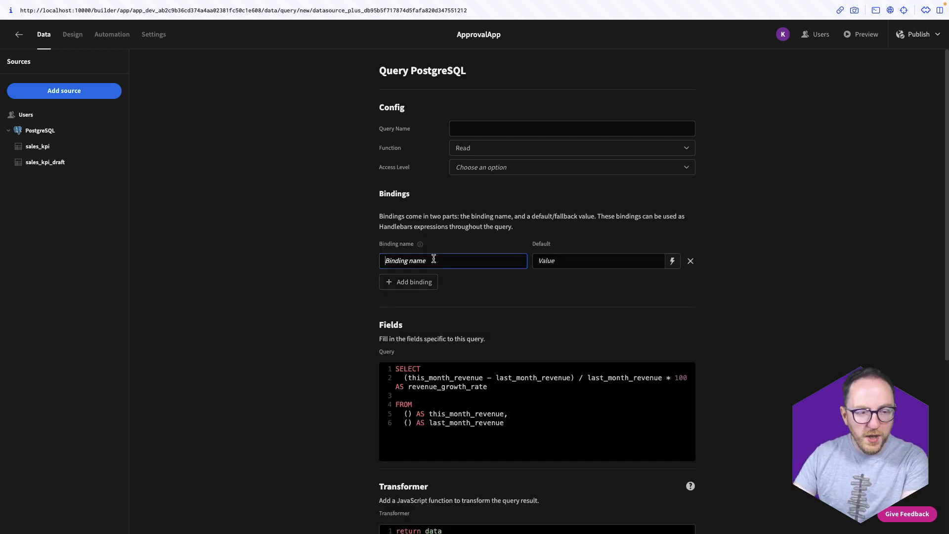
{"action": "type", "text": "this_m"}
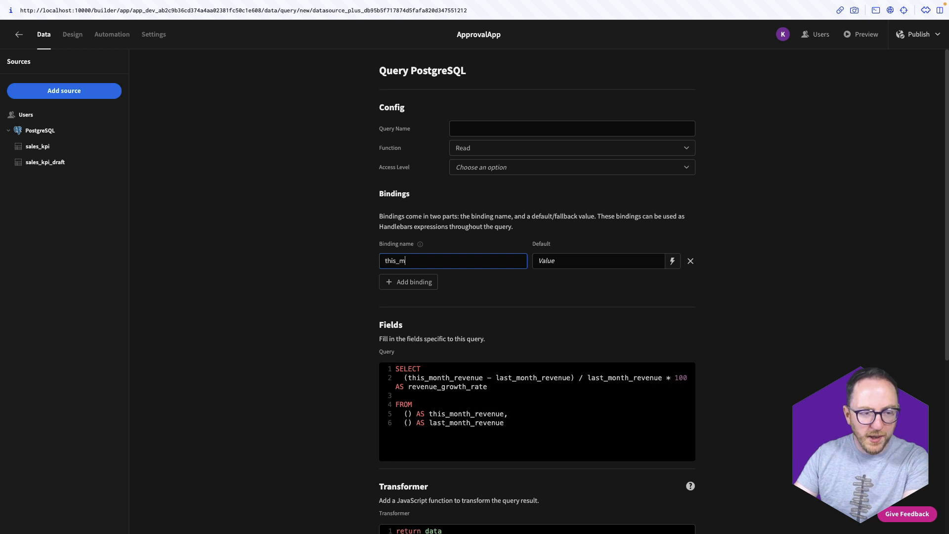
{"action": "type", "text": "onth"}
{"action": "left_click", "coordinate": [420, 282]}
{"action": "type", "text": "this_"}
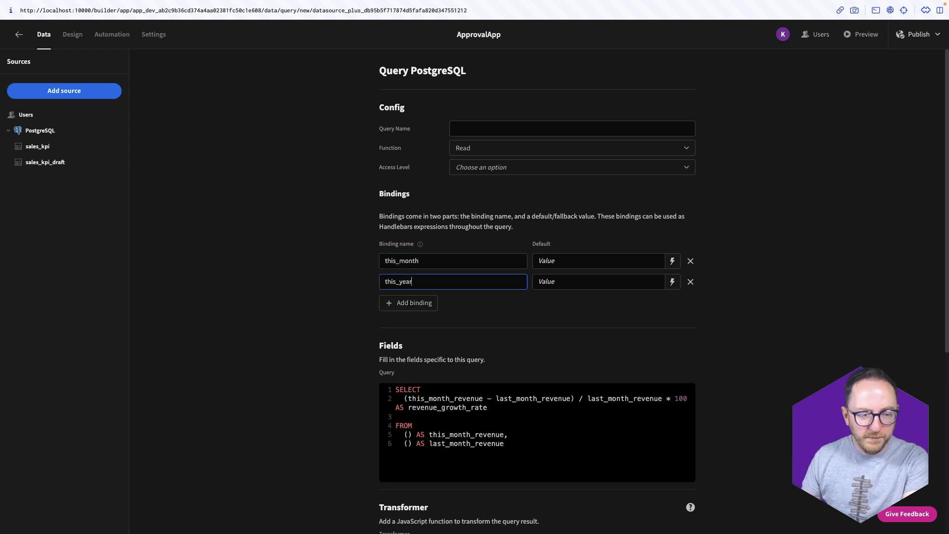
{"action": "type", "text": "year"}
{"action": "left_click", "coordinate": [408, 302]}
{"action": "type", "text": "last_month"}
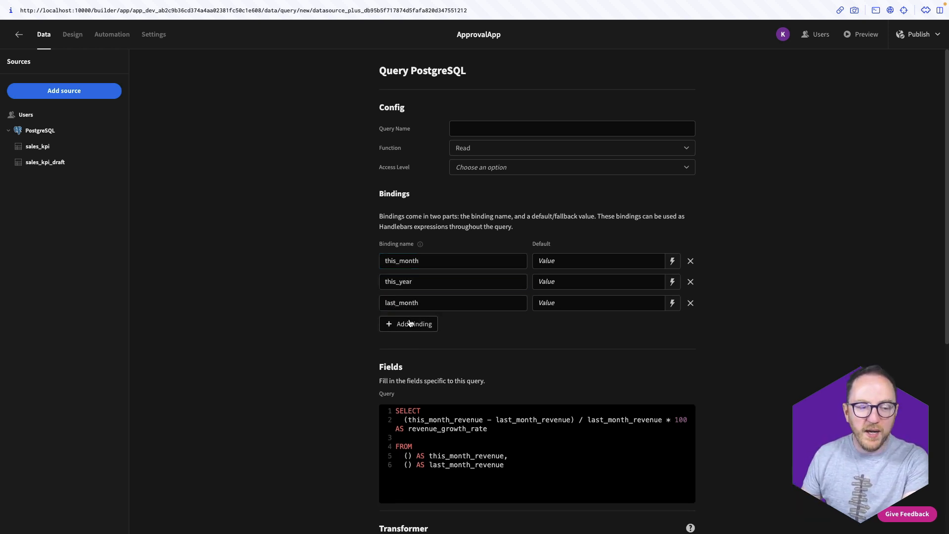
{"action": "left_click", "coordinate": [413, 322]}
{"action": "type", "text": "last"}
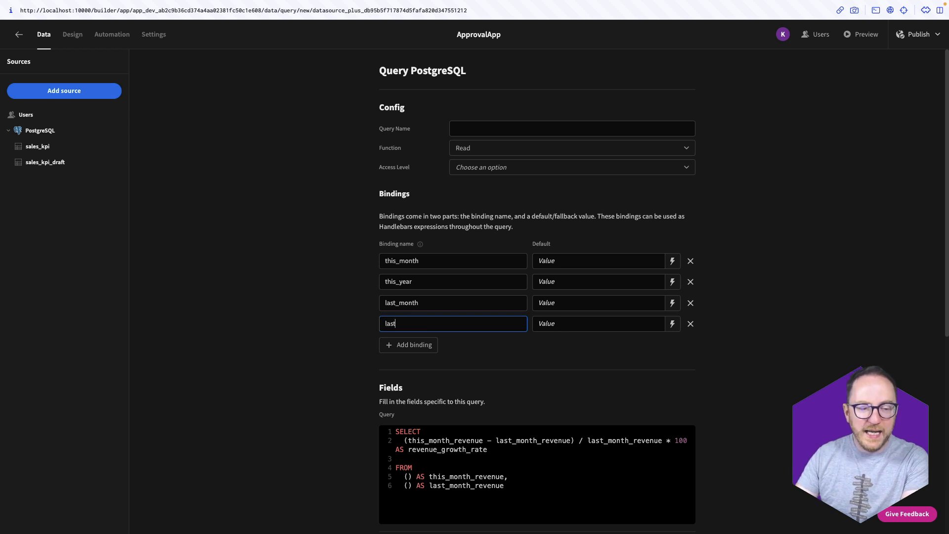
{"action": "type", "text": "_month_year"}
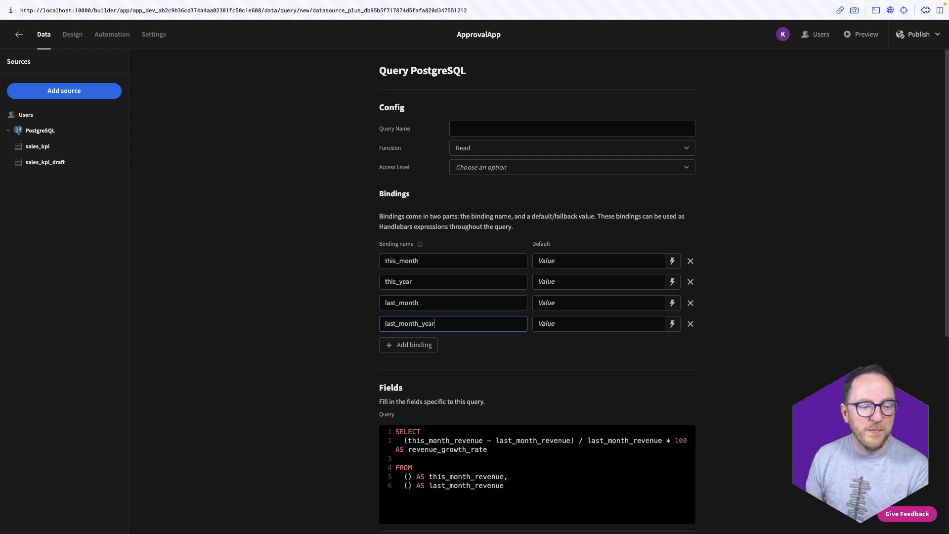
Step: Set the binding defaults to 9 for this_month, 2023 for this_year, 8 for last_month and 2023 for last_month_year
{"action": "left_click", "coordinate": [595, 258]}
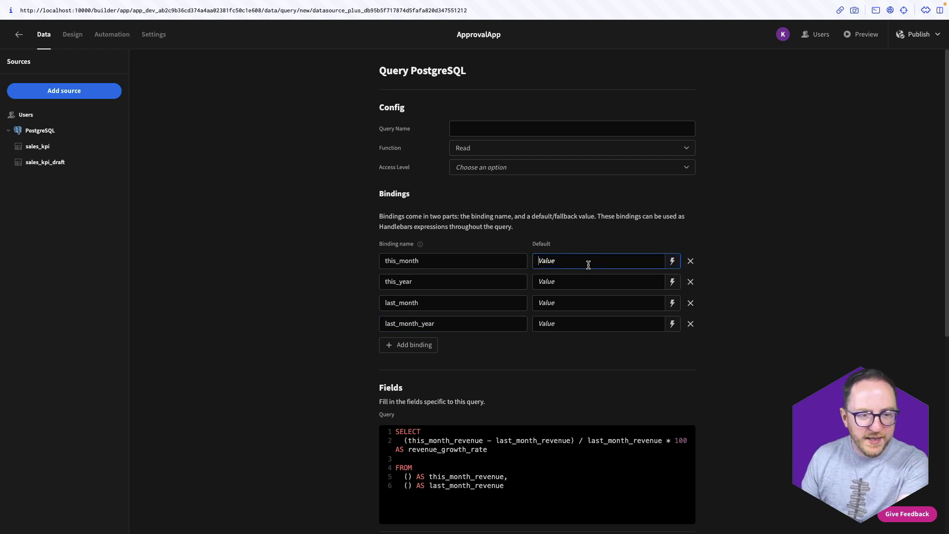
{"action": "type", "text": "9"}
{"action": "key", "text": "Tab"}
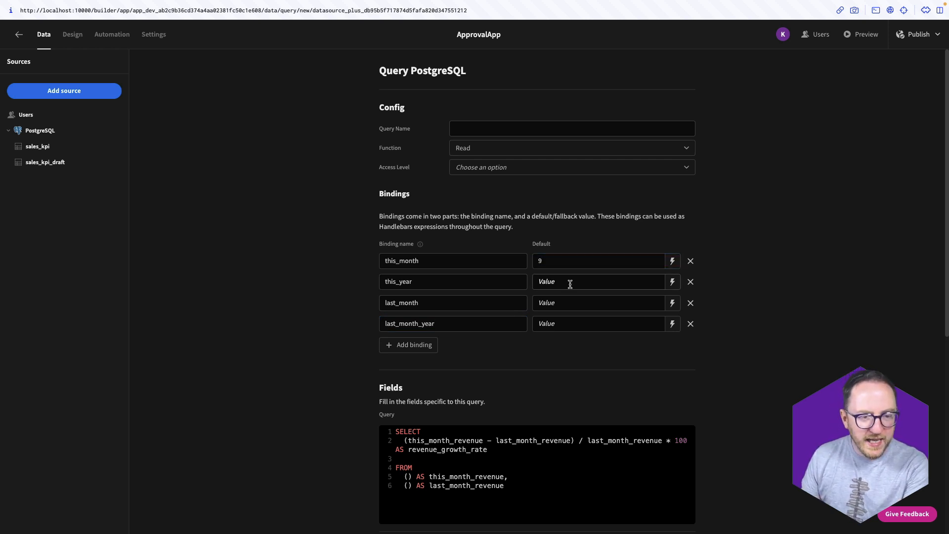
{"action": "type", "text": "2023"}
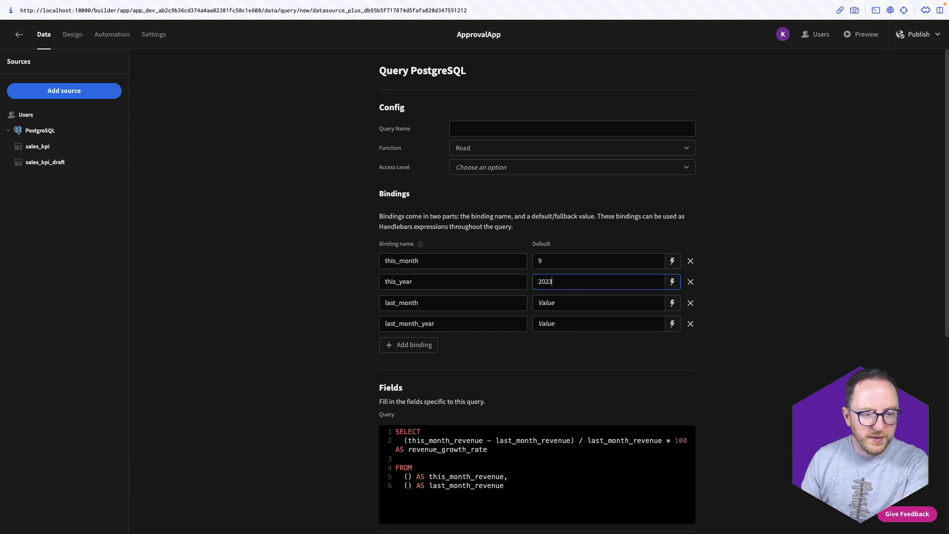
{"action": "key", "text": "Tab"}
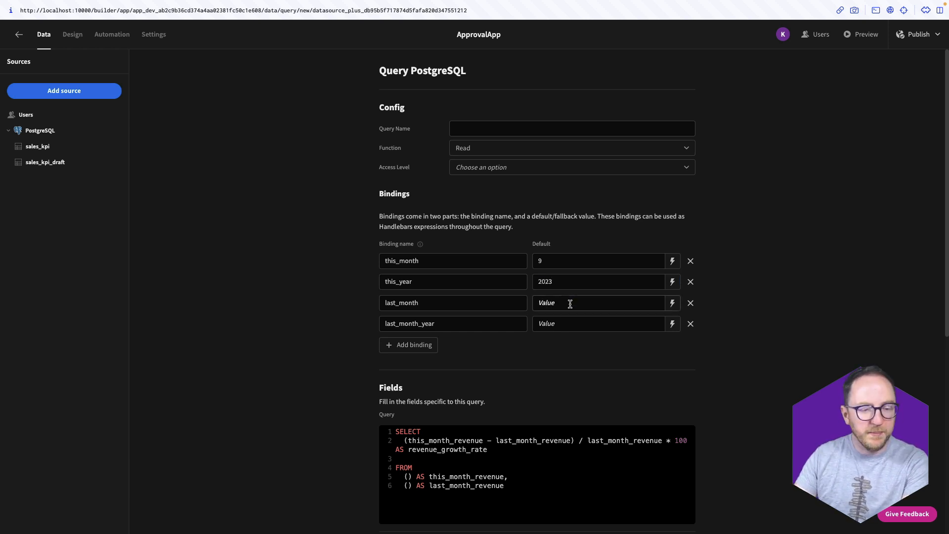
{"action": "type", "text": "8"}
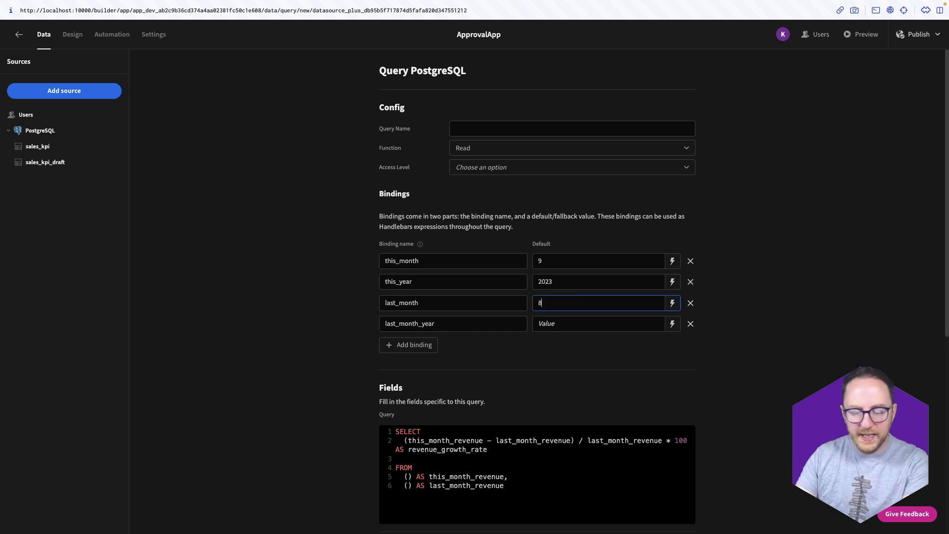
{"action": "left_click", "coordinate": [576, 324]}
{"action": "type", "text": "2023"}
Step: In the first subquery's brackets, write SELECT SUM(revenue) AS this_month_revenue FROM sales_kpi and begin a WHERE condition on month
{"action": "left_click", "coordinate": [408, 472]}
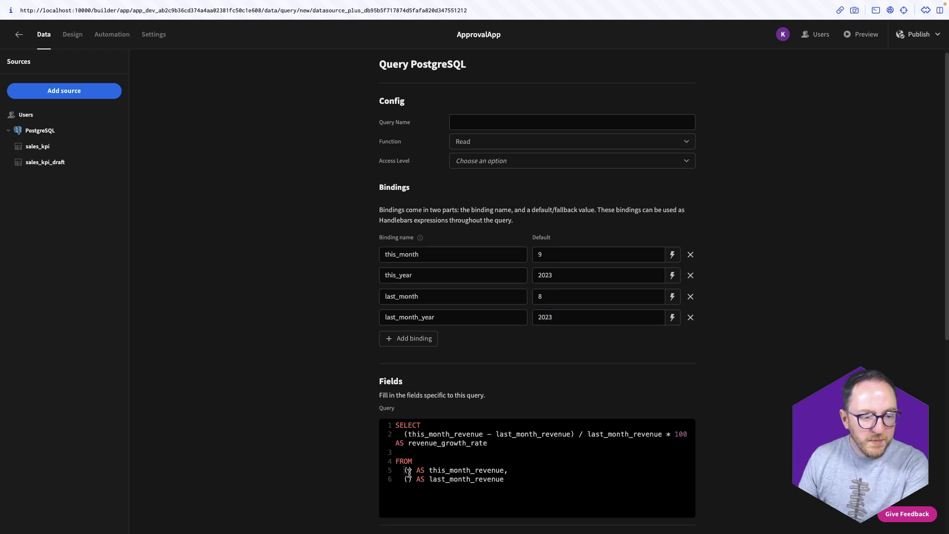
{"action": "type", "text": "SELECT S"}
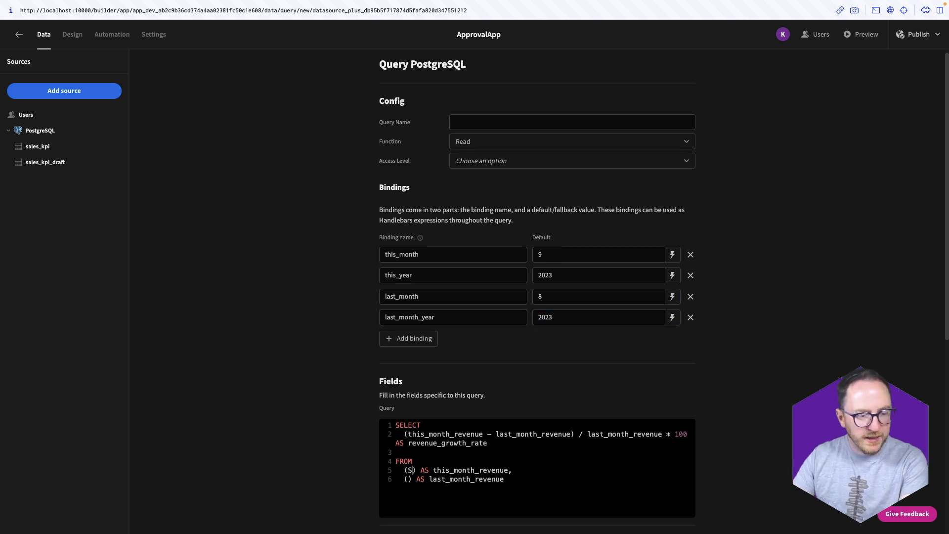
{"action": "type", "text": "UM(revenu"}
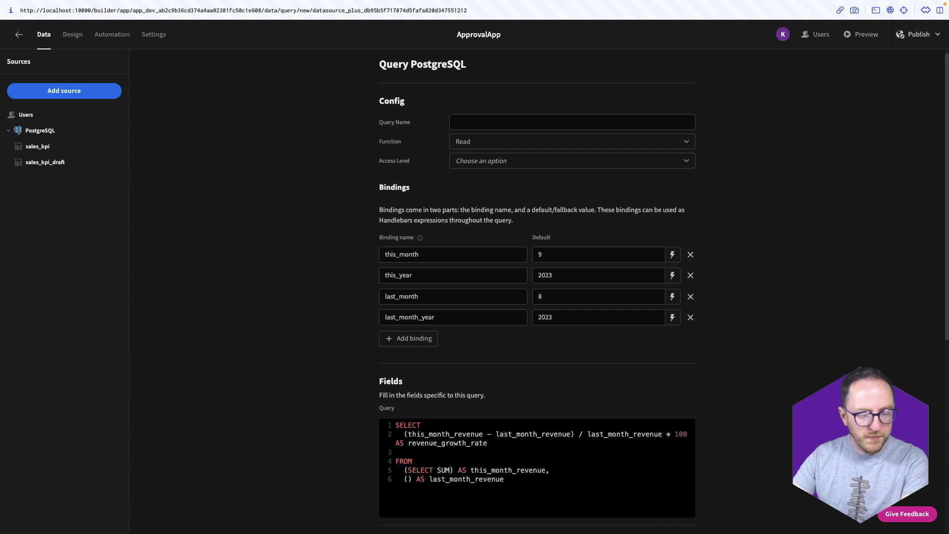
{"action": "type", "text": "e) "}
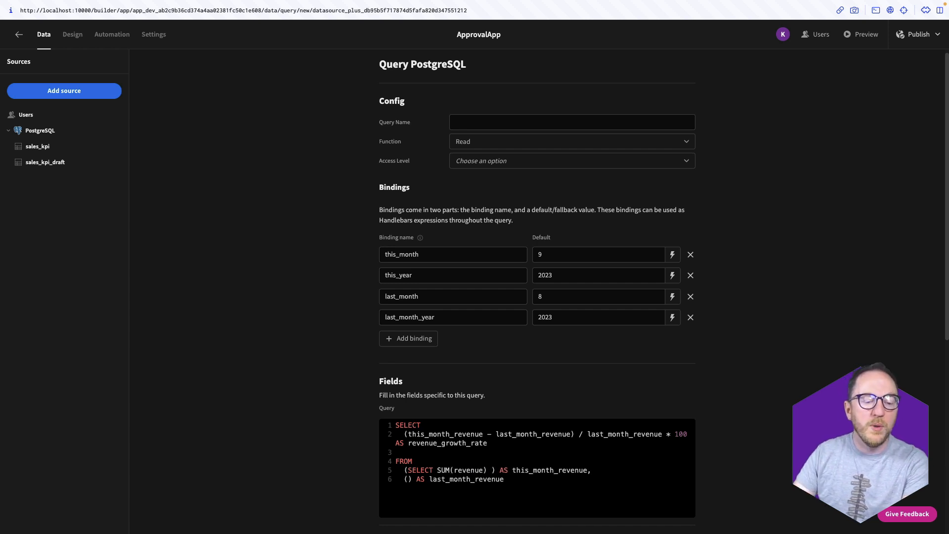
{"action": "type", "text": "AS this_m"}
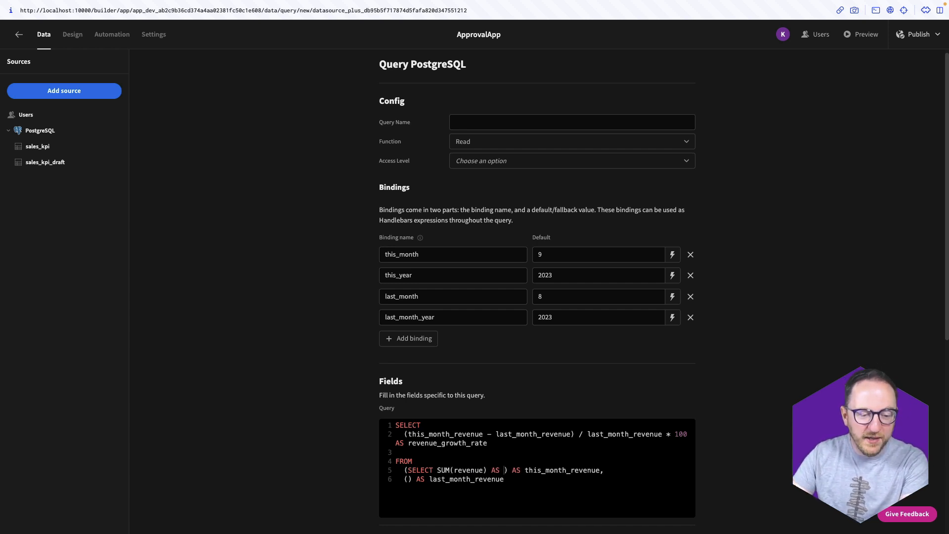
{"action": "type", "text": "onth_revenue FROM "}
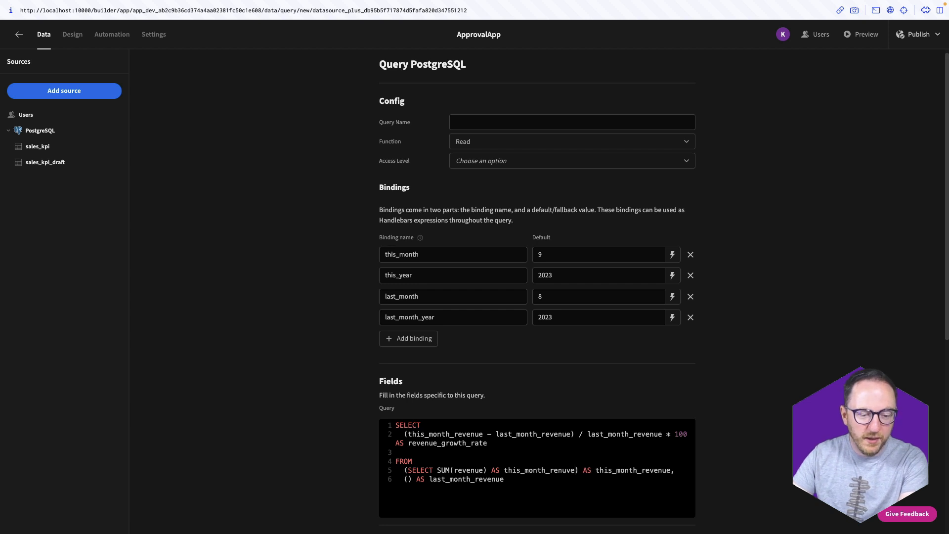
{"action": "type", "text": "sales_spi"}
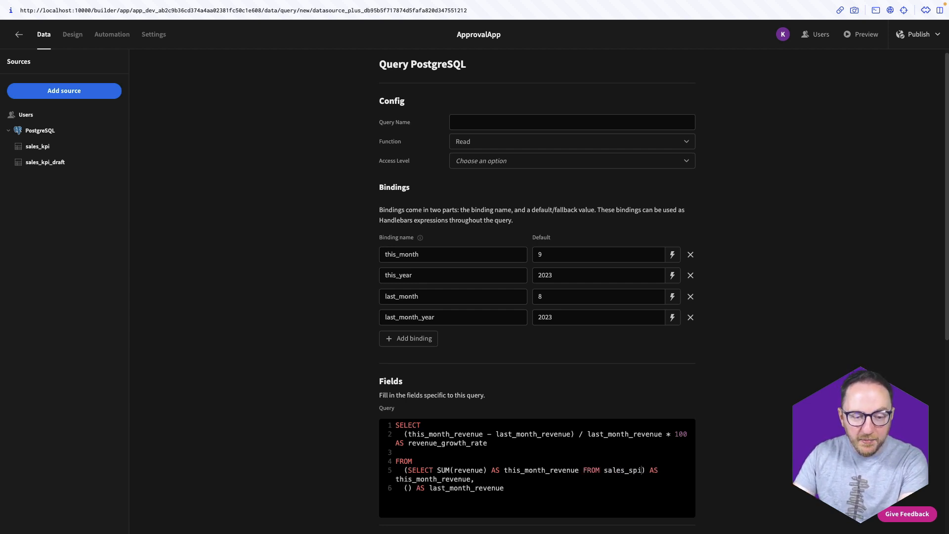
{"action": "key", "text": "BackSpace"}
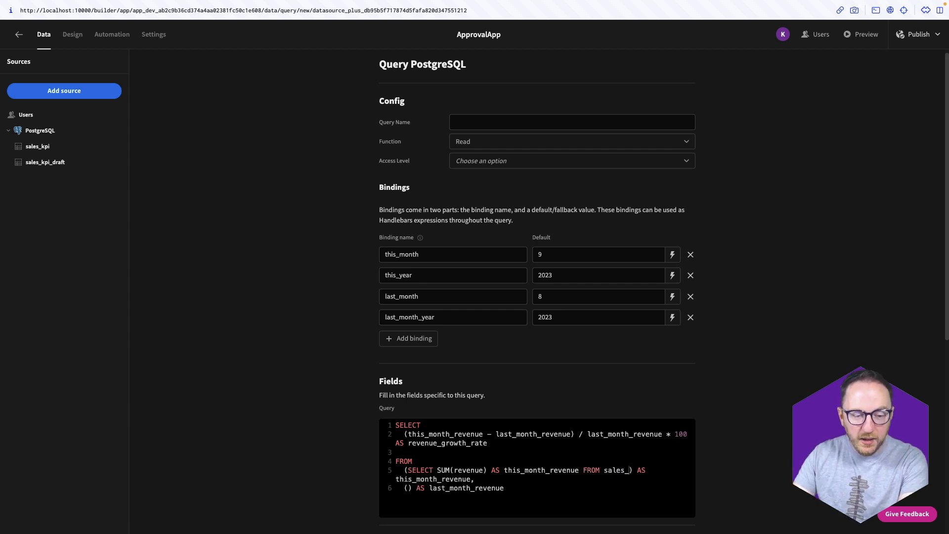
{"action": "type", "text": "kpi WHERE month"}
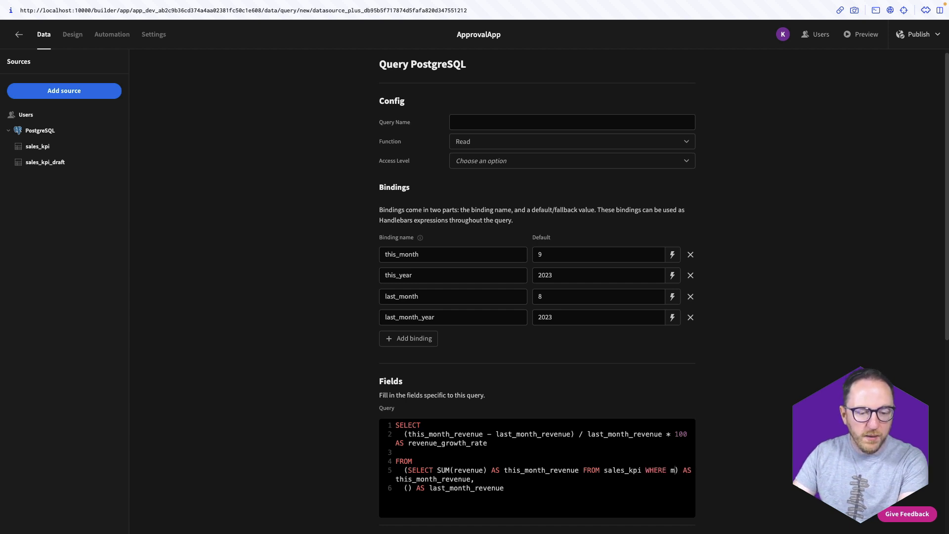
Step: Complete the first subquery's filter as month = {{ this_month}} AND year = {{ this_year}}
{"action": "type", "text": " = "}
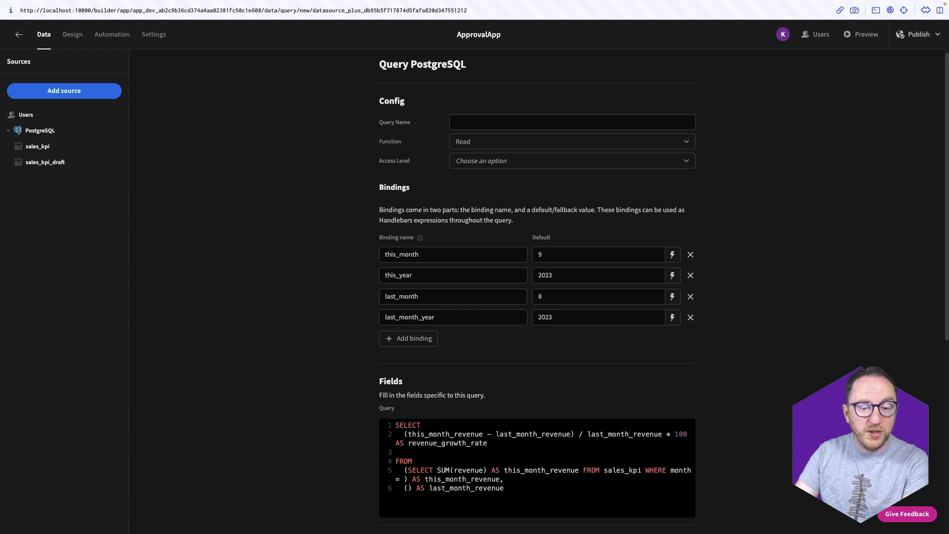
{"action": "type", "text": "{{ this_month}}"}
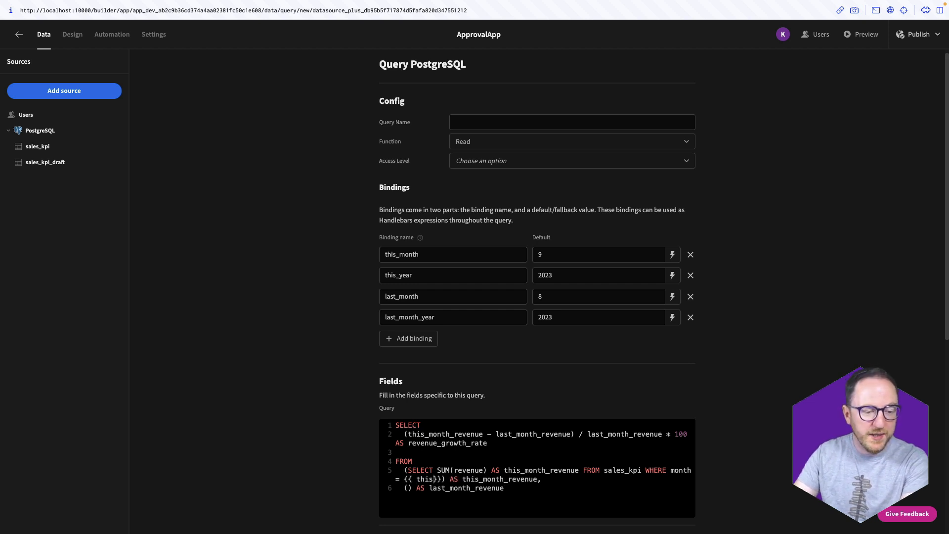
{"action": "scroll", "coordinate": [413, 279], "scroll_direction": "down", "scroll_amount": 6}
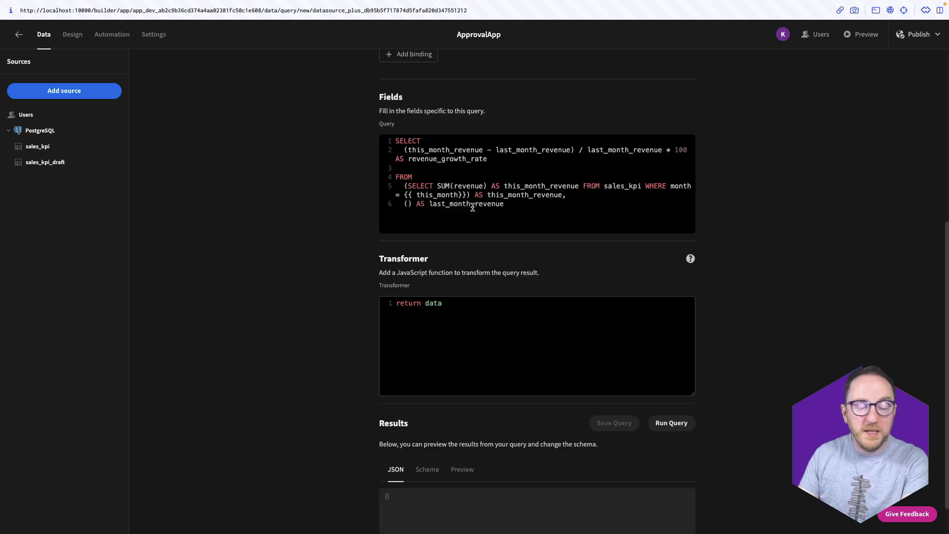
{"action": "scroll", "coordinate": [386, 74], "scroll_direction": "up", "scroll_amount": 2}
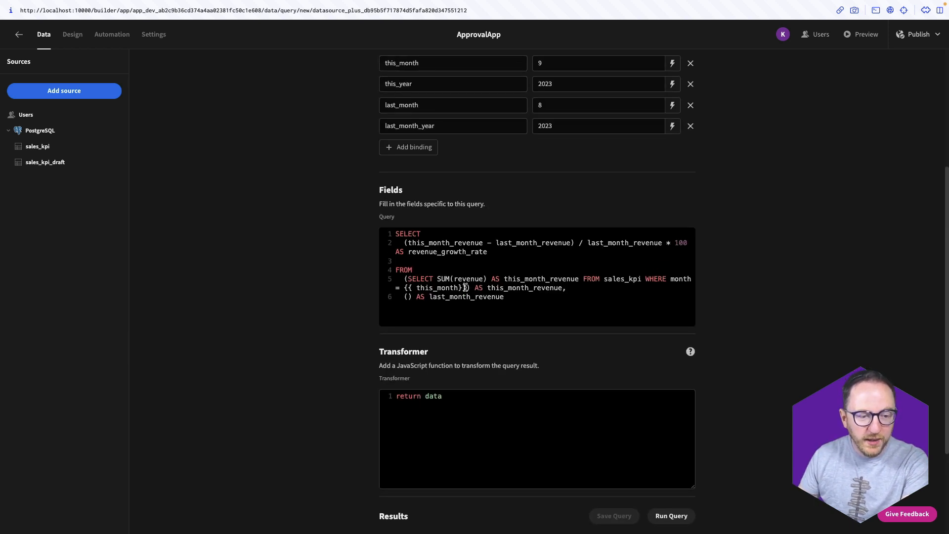
{"action": "type", "text": "AND"}
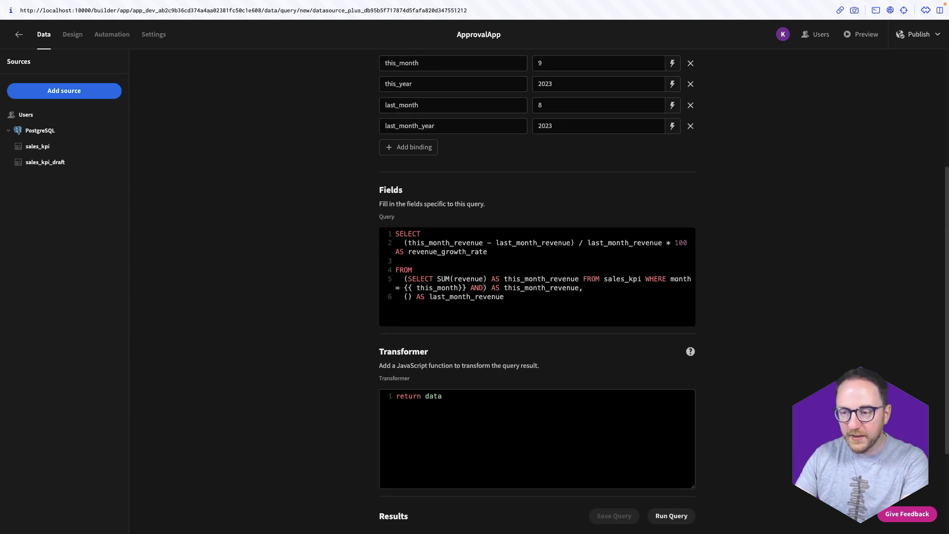
{"action": "type", "text": " year = {"}
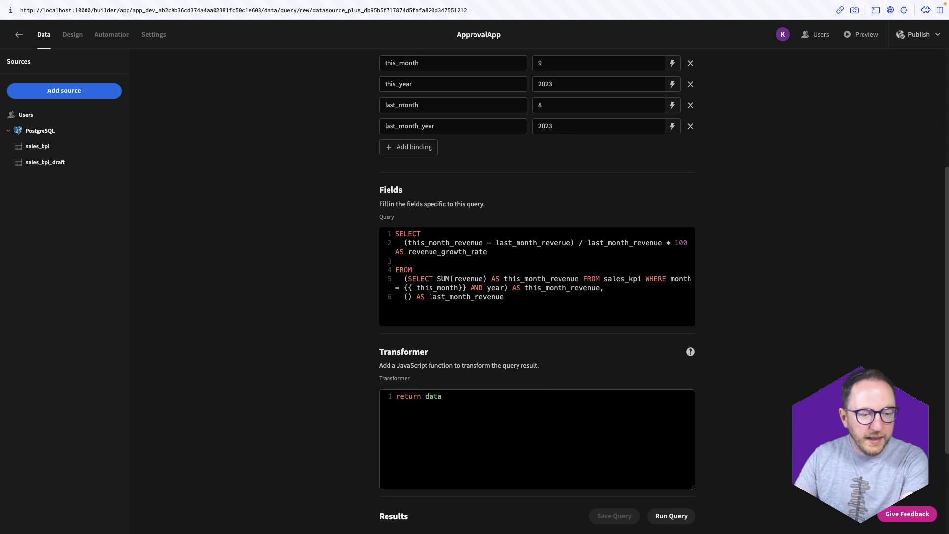
{"action": "type", "text": "{ this_year"}
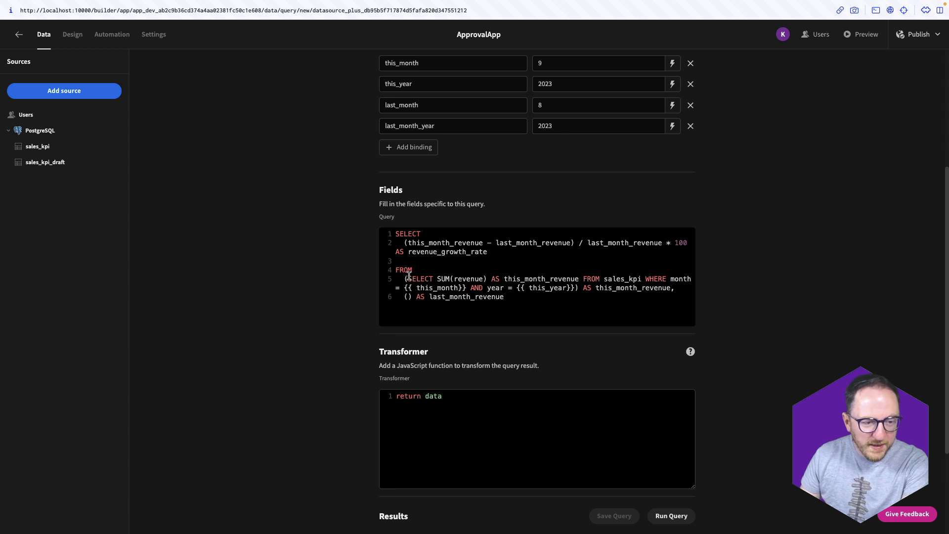
Step: Copy the first subquery's contents into the second subquery's brackets and change its inner alias to last_month_revenue
{"action": "mouse_move", "coordinate": [409, 277]}
{"action": "left_mouse_down"}
{"action": "mouse_move", "coordinate": [538, 286]}
{"action": "mouse_move", "coordinate": [405, 278]}
{"action": "left_mouse_up"}
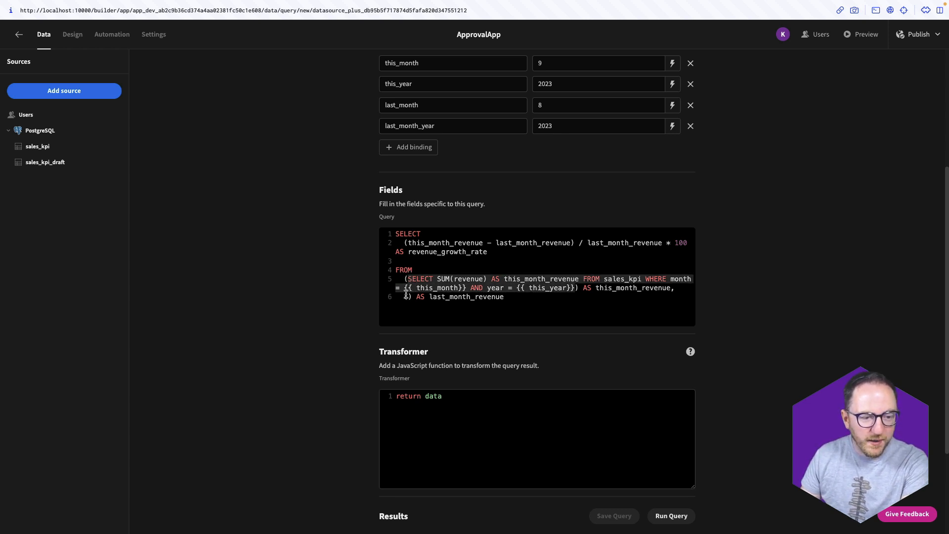
{"action": "key", "text": "ctrl+c"}
{"action": "left_click", "coordinate": [407, 295]}
{"action": "key", "text": "ctrl+v"}
{"action": "left_click", "coordinate": [520, 297]}
{"action": "key", "text": "BackSpace"}
{"action": "key", "text": "BackSpace"}
{"action": "key", "text": "BackSpace"}
{"action": "key", "text": "BackSpace"}
{"action": "type", "text": "last"}
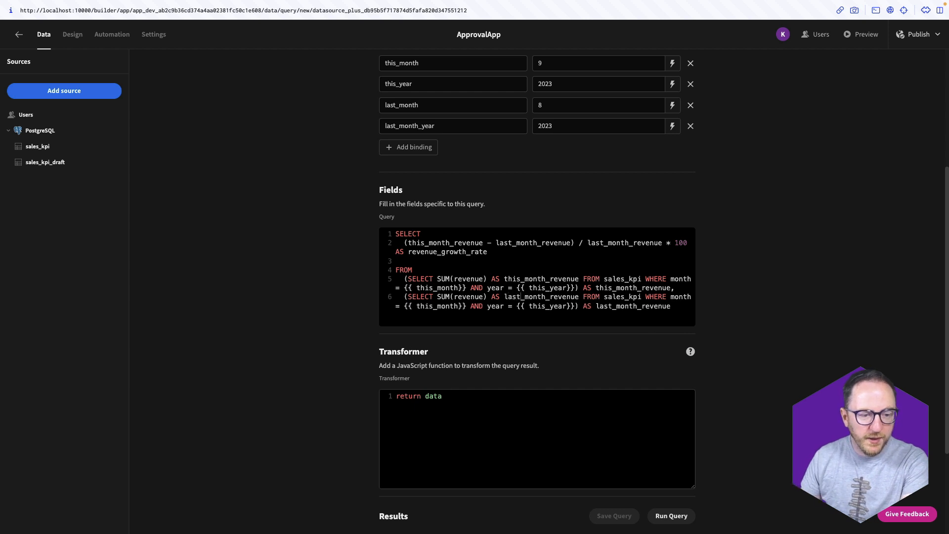
Step: Replace the second subquery's bindings so it filters on month = {{ last_month }} AND year = {{ last_month_year }}
{"action": "left_click_drag", "start_coordinate": [416, 306], "coordinate": [456, 310]}
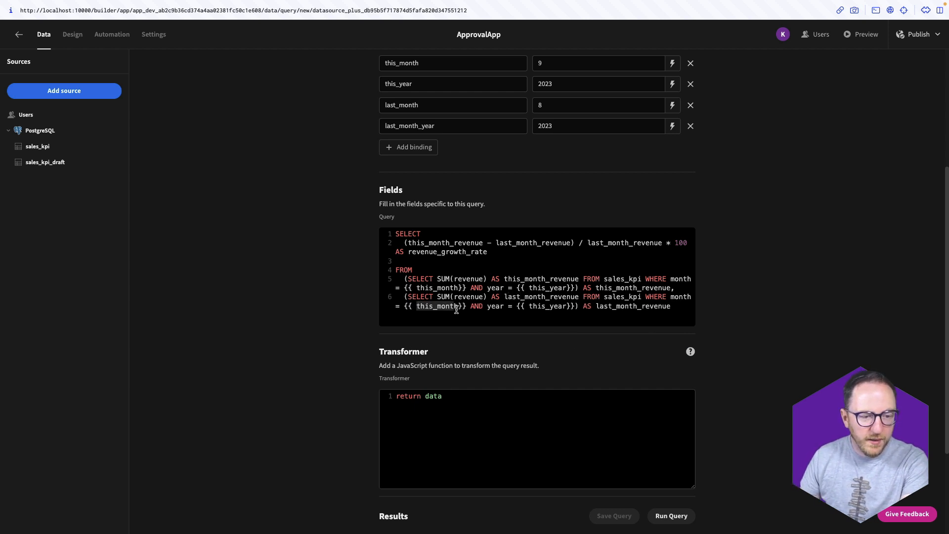
{"action": "type", "text": "last_month"}
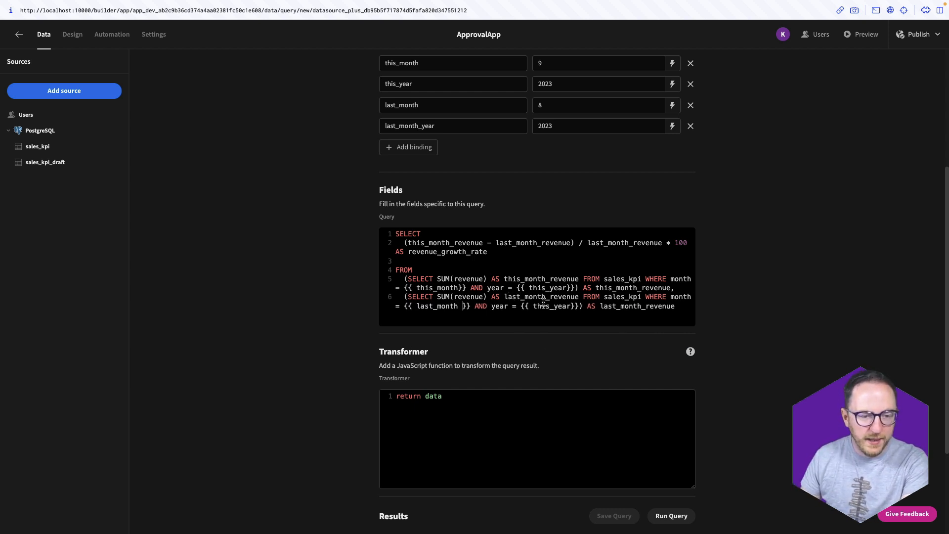
{"action": "left_click_drag", "start_coordinate": [533, 306], "coordinate": [569, 303]}
{"action": "type", "text": "last_month_year"}
Step: Run the revenue growth query and check its results as JSON, schema and table preview
{"action": "scroll", "coordinate": [623, 420], "scroll_direction": "down", "scroll_amount": 1}
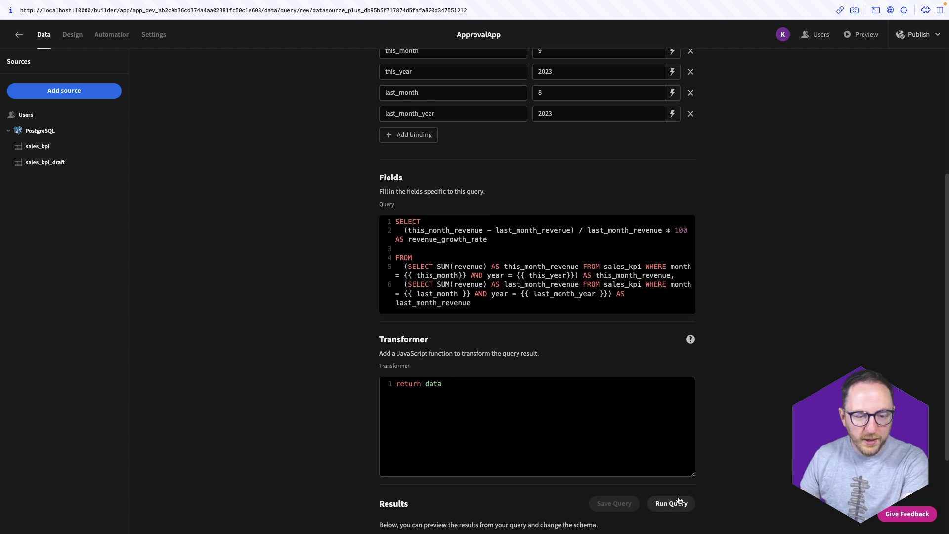
{"action": "left_click", "coordinate": [669, 504]}
{"action": "scroll", "coordinate": [726, 483], "scroll_direction": "down", "scroll_amount": 3}
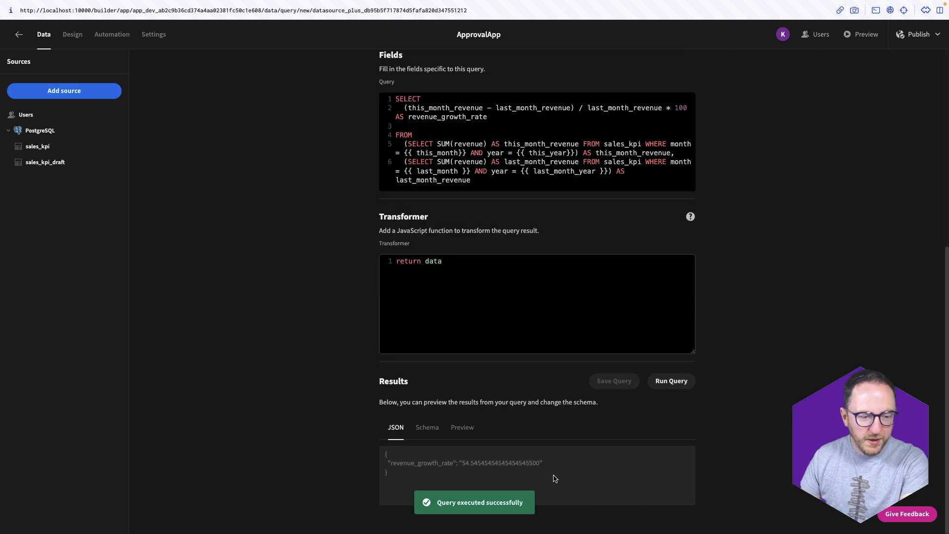
{"action": "left_click", "coordinate": [428, 429]}
{"action": "left_click", "coordinate": [462, 428]}
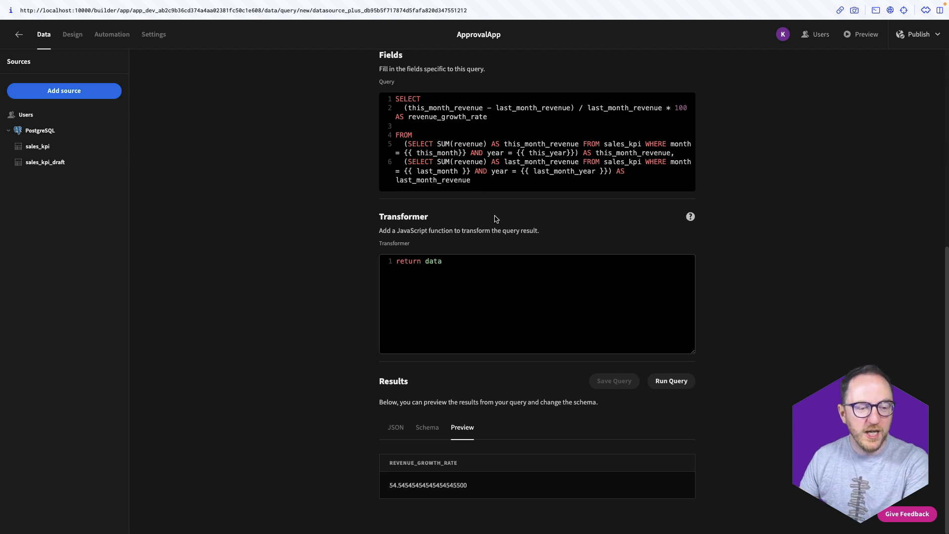
{"action": "scroll", "coordinate": [439, 134], "scroll_direction": "up", "scroll_amount": 1}
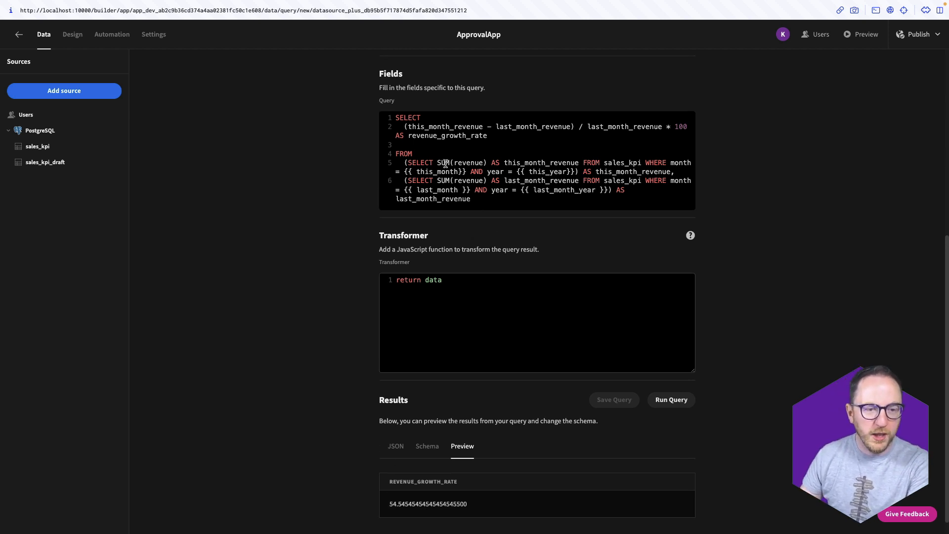
Step: Wrap the revenue_growth_rate expression in ROUND with 2 decimal places and run the query
{"action": "left_click", "coordinate": [402, 129]}
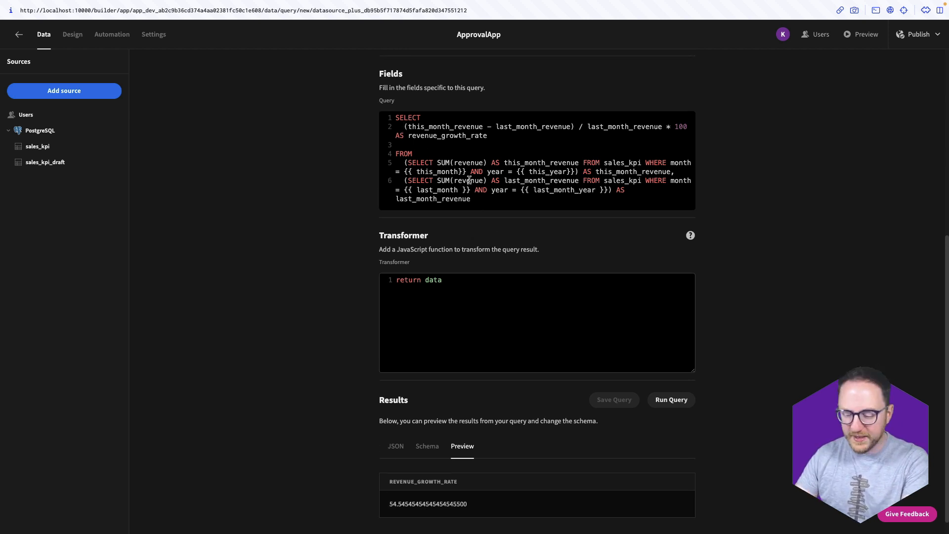
{"action": "type", "text": "ROUND("}
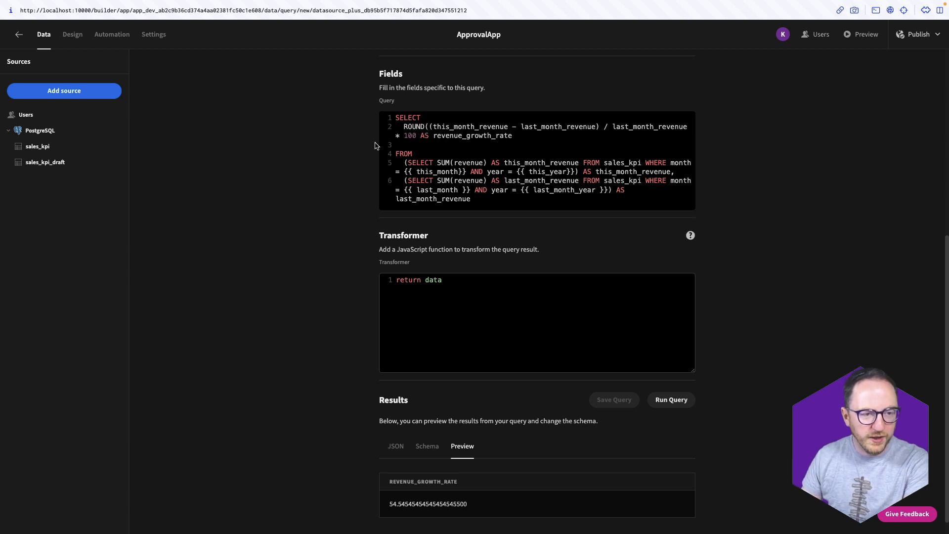
{"action": "left_click", "coordinate": [417, 136]}
{"action": "type", "text": ", 2)"}
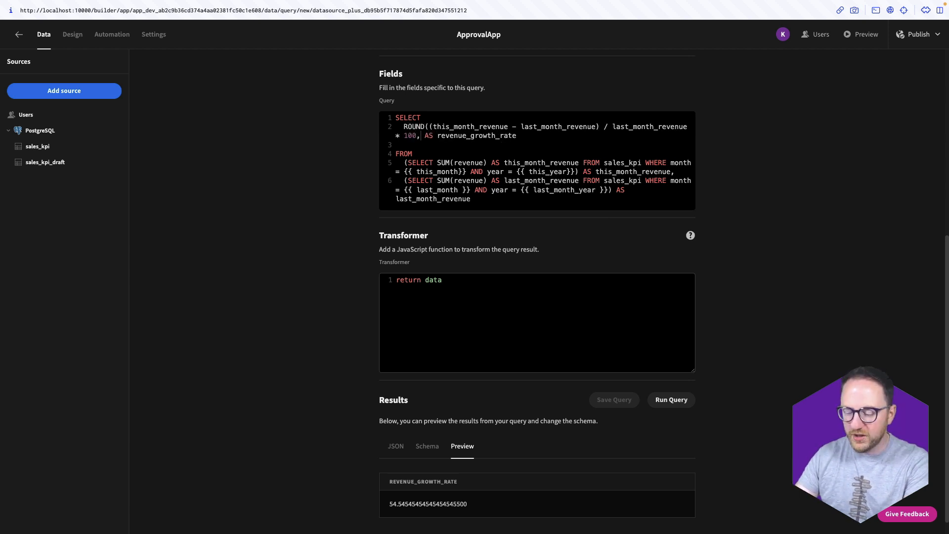
{"action": "left_click", "coordinate": [684, 399]}
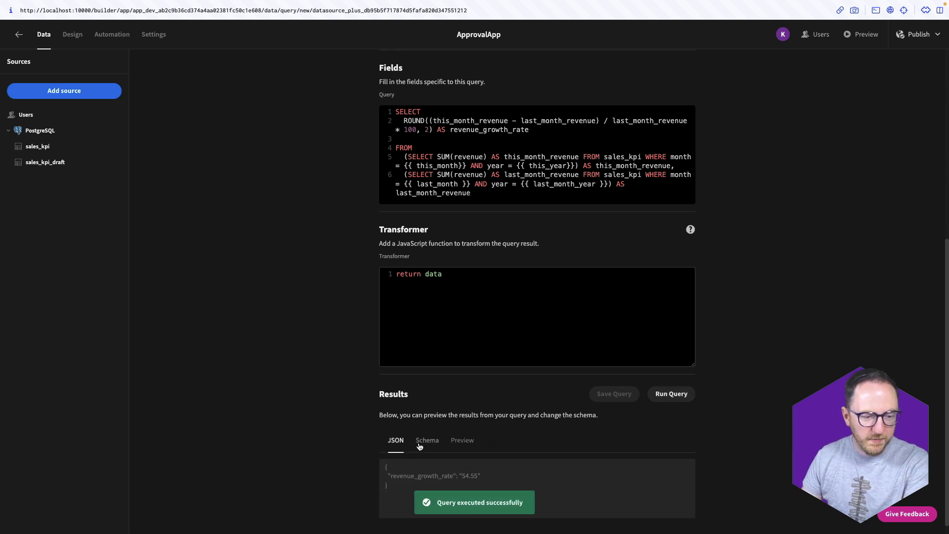
Step: Set the revenue_growth_rate field's type to Number in the results schema and preview the results table
{"action": "left_click", "coordinate": [428, 446]}
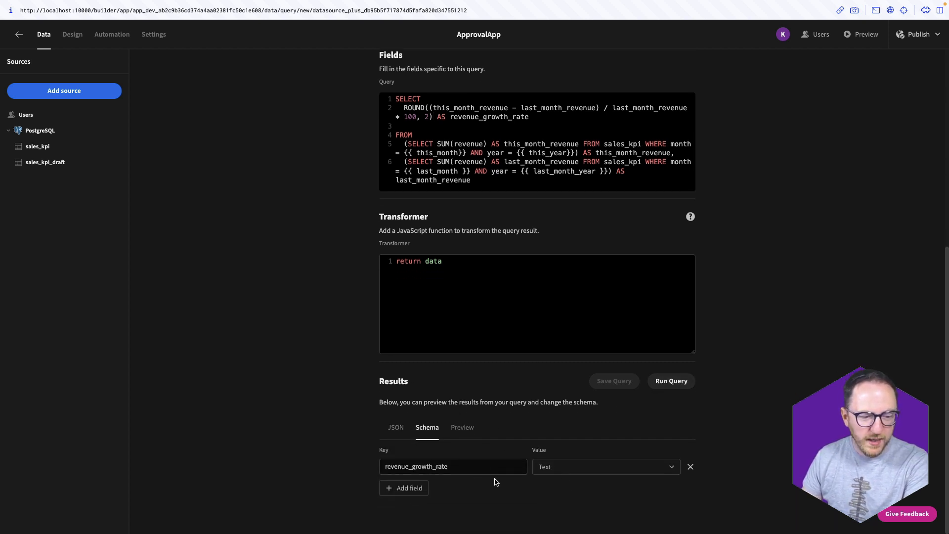
{"action": "left_click", "coordinate": [572, 473]}
{"action": "left_click", "coordinate": [559, 517]}
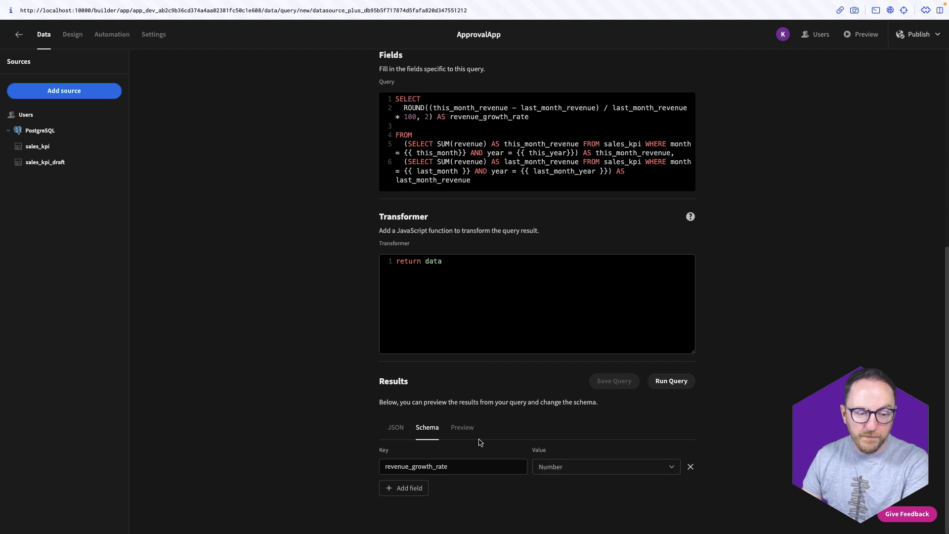
{"action": "left_click", "coordinate": [463, 432]}
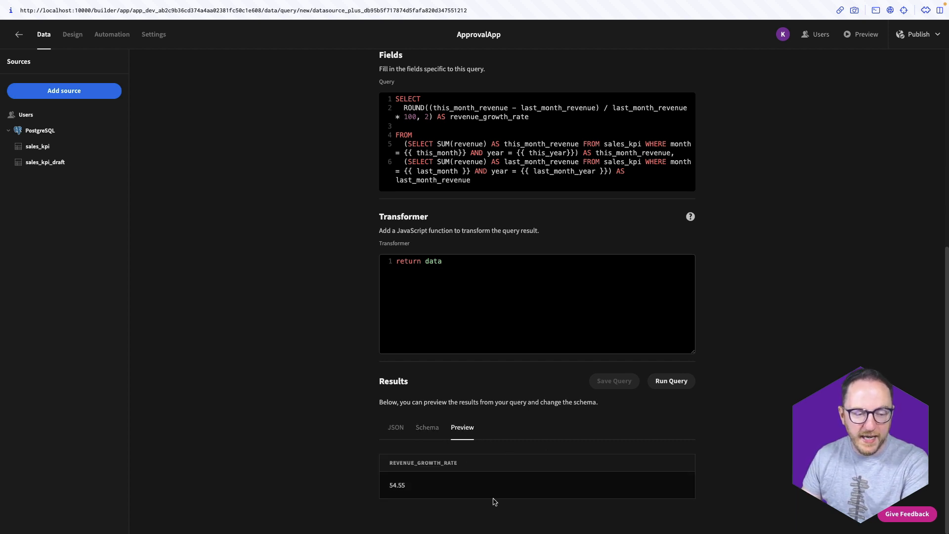
Step: Name the query MonthlyRevenue
{"action": "scroll", "coordinate": [674, 386], "scroll_direction": "up", "scroll_amount": 7}
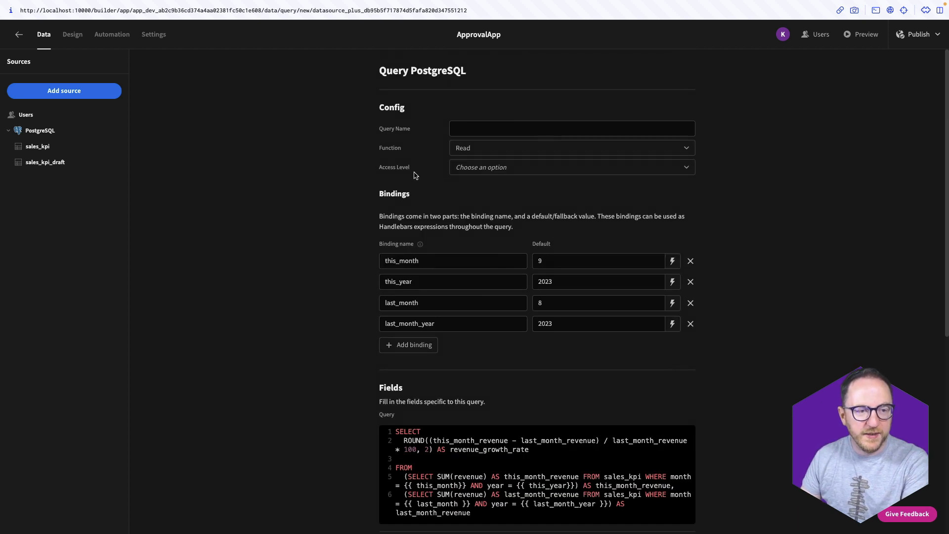
{"action": "left_click", "coordinate": [453, 123]}
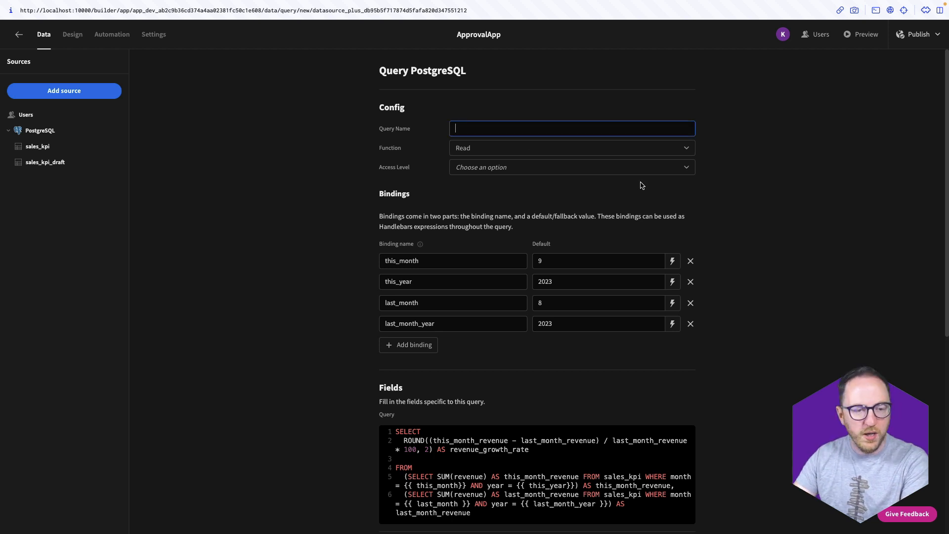
{"action": "type", "text": "MonthlyRev"}
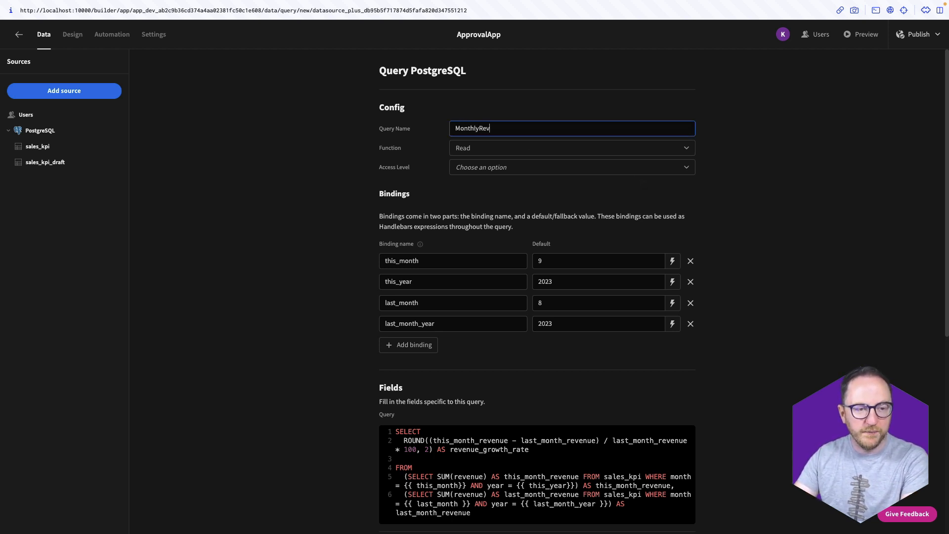
{"action": "type", "text": "enue"}
Step: Add this_month_revenue and last_month_revenue to the SELECT list after revenue_growth_rate and run the query
{"action": "scroll", "coordinate": [666, 418], "scroll_direction": "down", "scroll_amount": 1}
{"action": "left_click", "coordinate": [579, 420]}
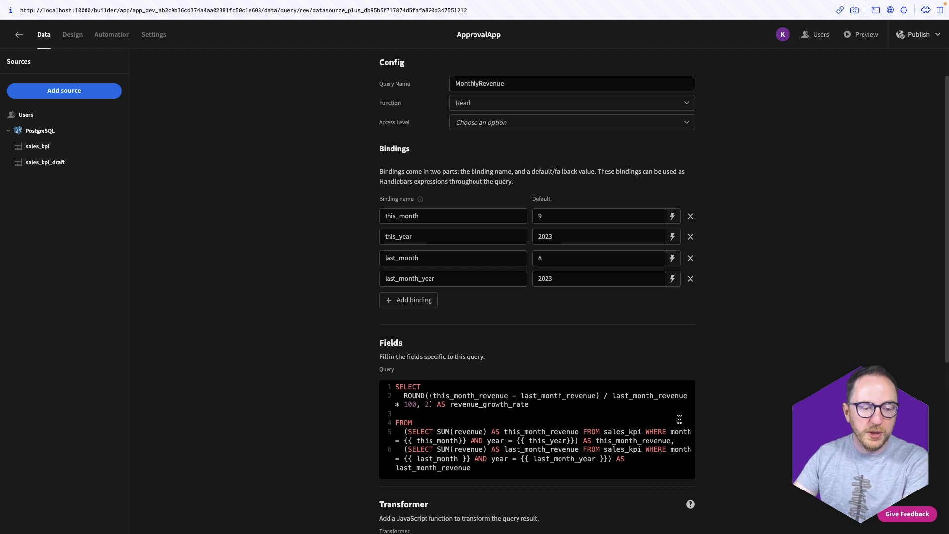
{"action": "type", "text": ","}
{"action": "key", "text": "Return"}
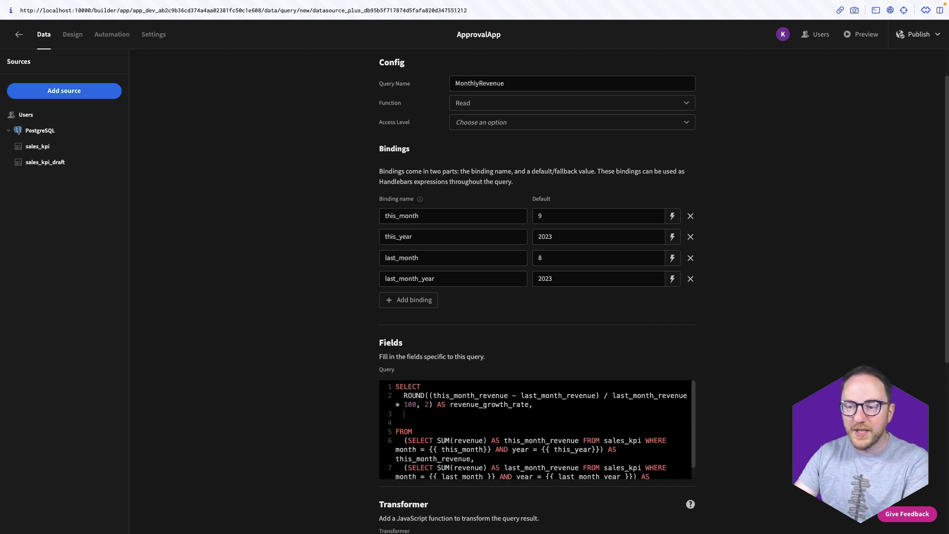
{"action": "type", "text": "this_mont"}
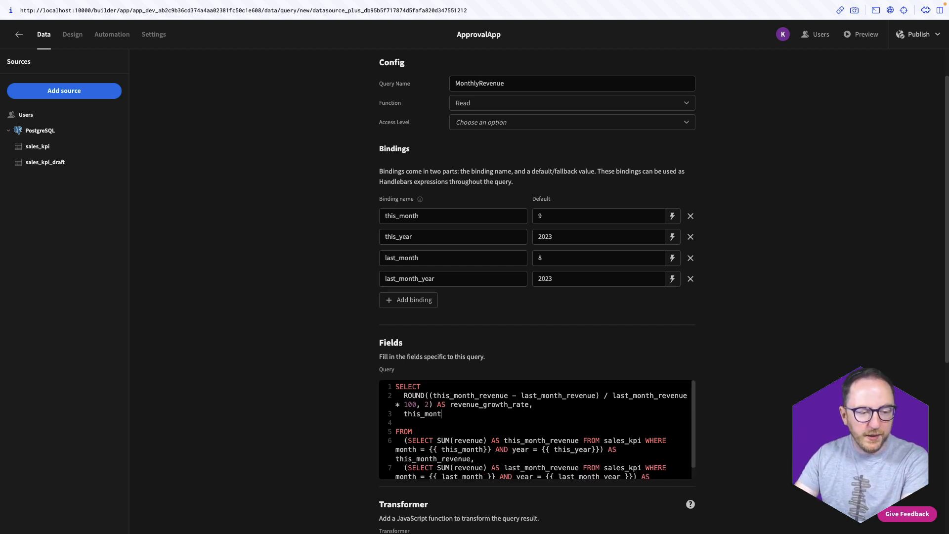
{"action": "type", "text": "h_revenue,"}
{"action": "key", "text": "Return"}
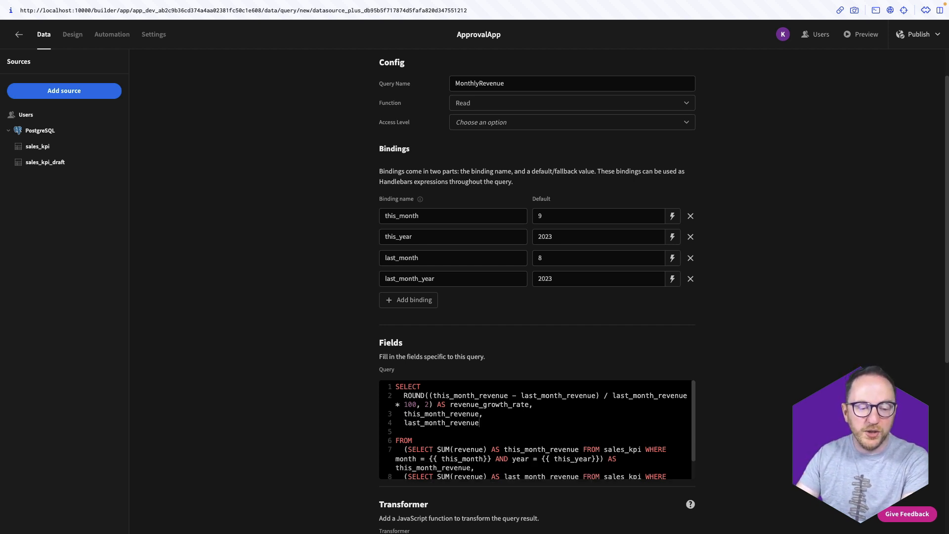
{"action": "scroll", "coordinate": [680, 420], "scroll_direction": "down", "scroll_amount": 5}
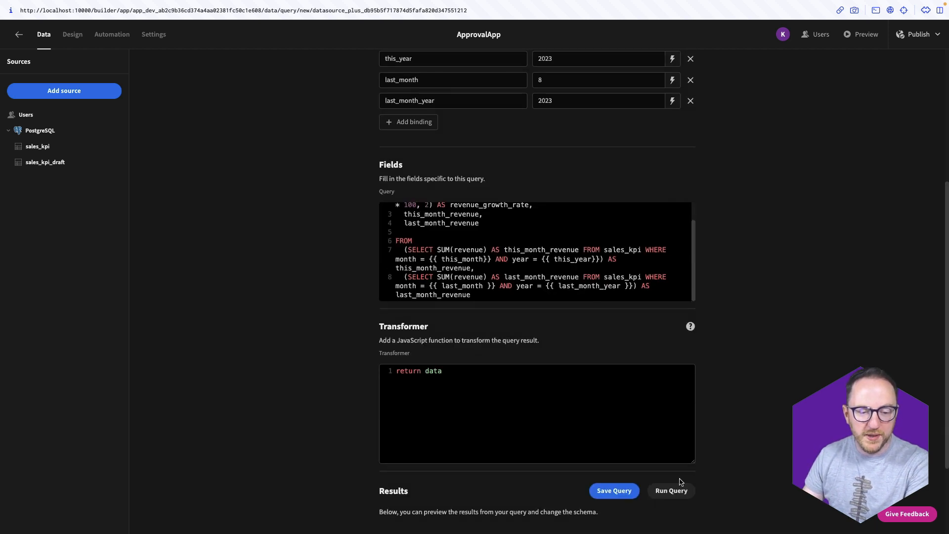
{"action": "left_click", "coordinate": [683, 490]}
{"action": "scroll", "coordinate": [692, 460], "scroll_direction": "down", "scroll_amount": 2}
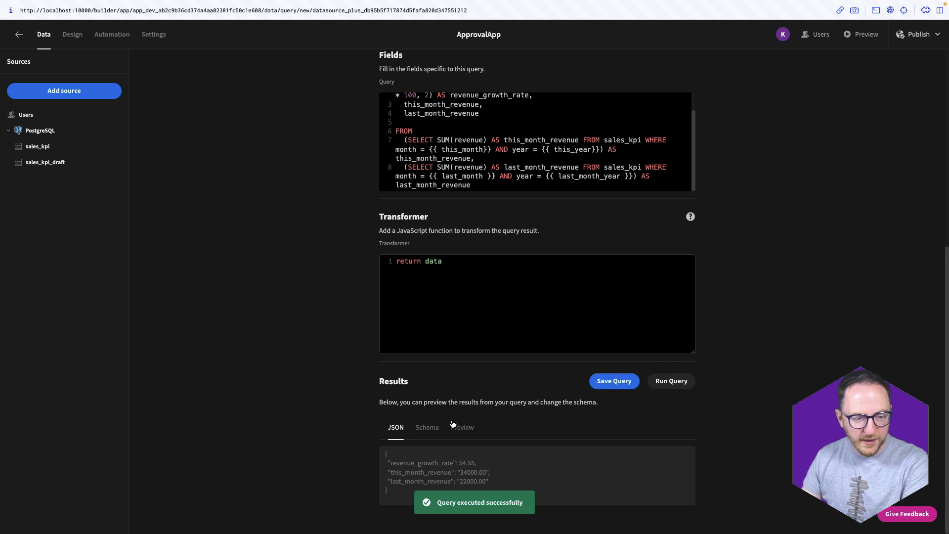
Step: Set the schema types of this_month_revenue and last_month_revenue to Number, then save the query after previewing its results
{"action": "left_click", "coordinate": [421, 427]}
{"action": "left_click", "coordinate": [579, 489]}
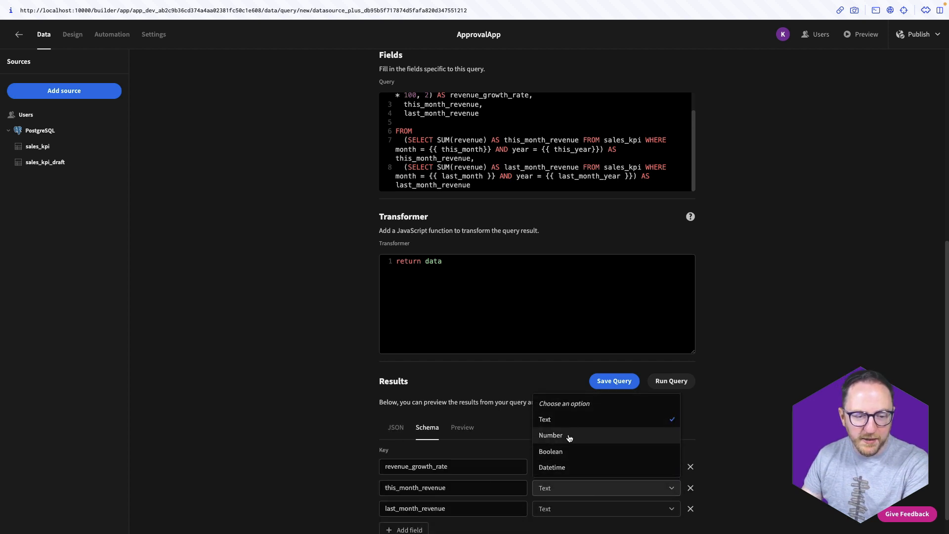
{"action": "left_click", "coordinate": [568, 436]}
{"action": "left_click", "coordinate": [568, 508]}
{"action": "left_click", "coordinate": [559, 452]}
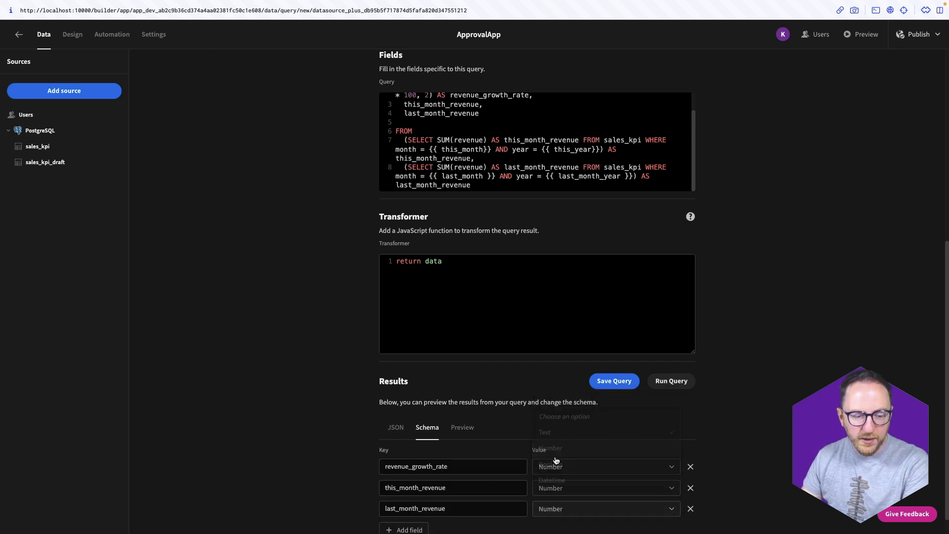
{"action": "left_click", "coordinate": [465, 430]}
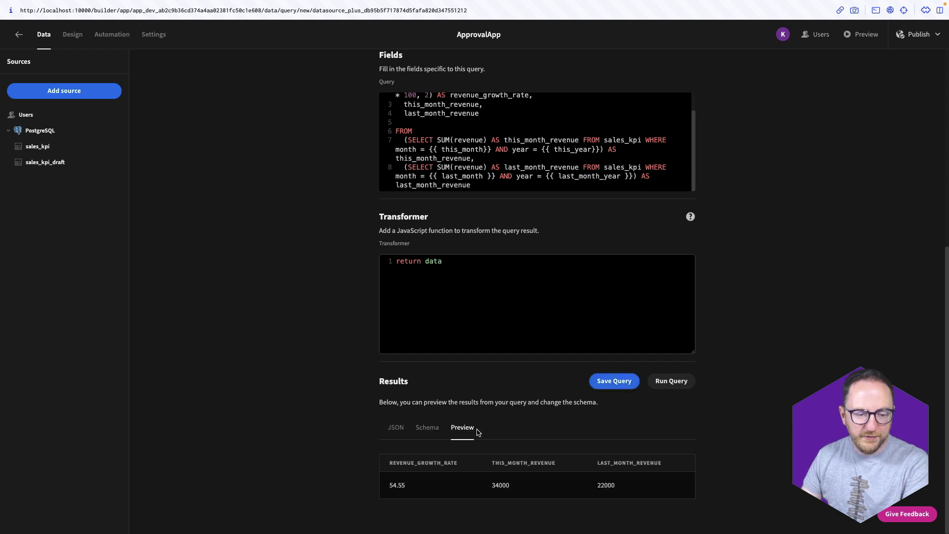
{"action": "left_click", "coordinate": [614, 382]}
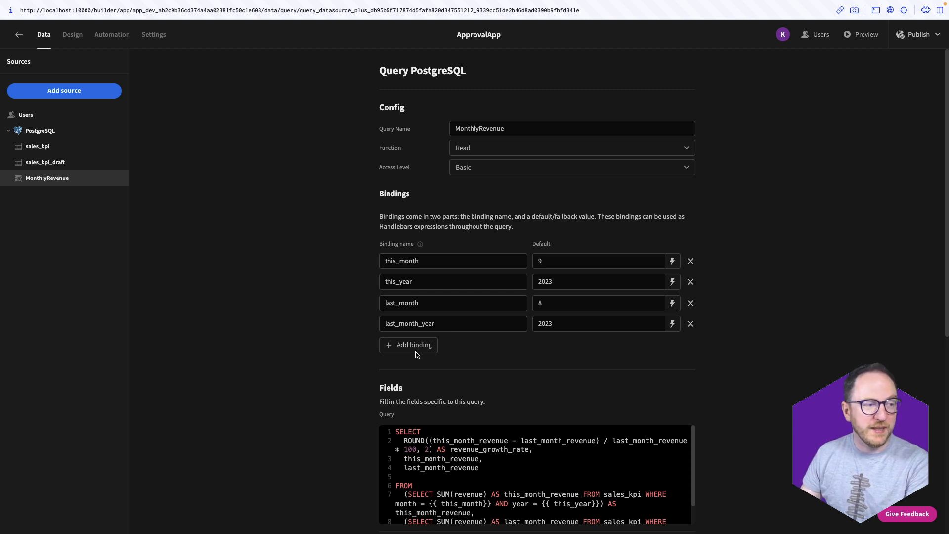
Step: Add a container below the Revenue headline in the home screen's design and name it RevenueContainer
{"action": "left_click", "coordinate": [65, 36]}
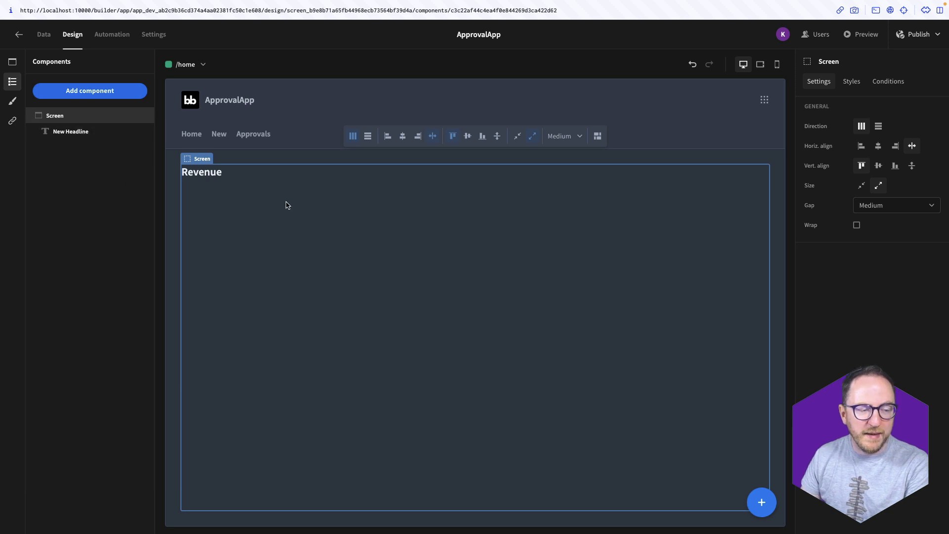
{"action": "left_click", "coordinate": [100, 95]}
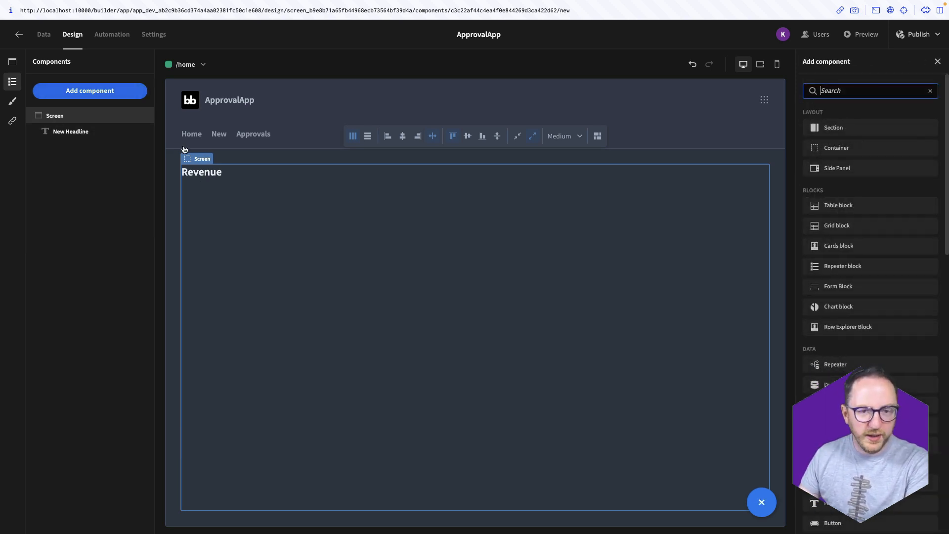
{"action": "type", "text": "con"}
{"action": "key", "text": "Return"}
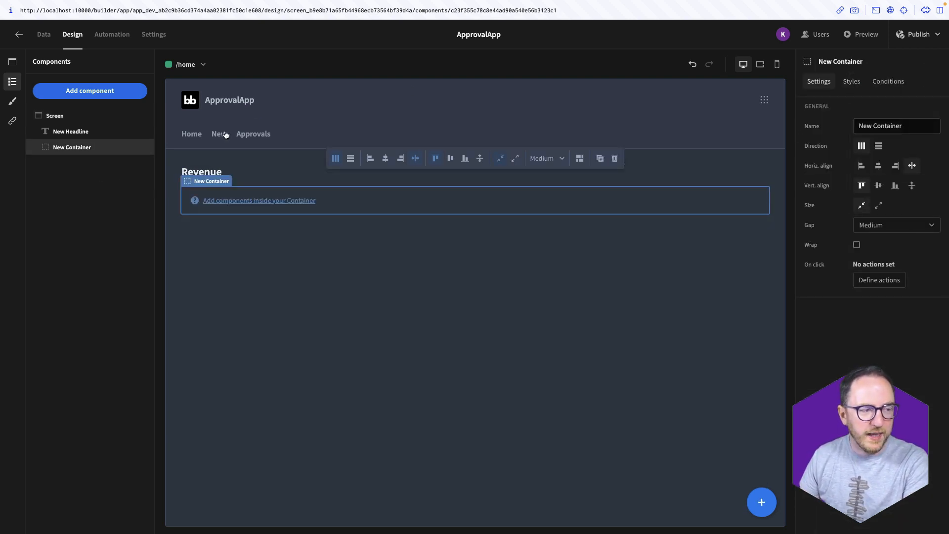
{"action": "double_click", "coordinate": [880, 126]}
{"action": "left_click_drag", "start_coordinate": [879, 125], "coordinate": [833, 125]}
{"action": "type", "text": "RevenueContainer"}
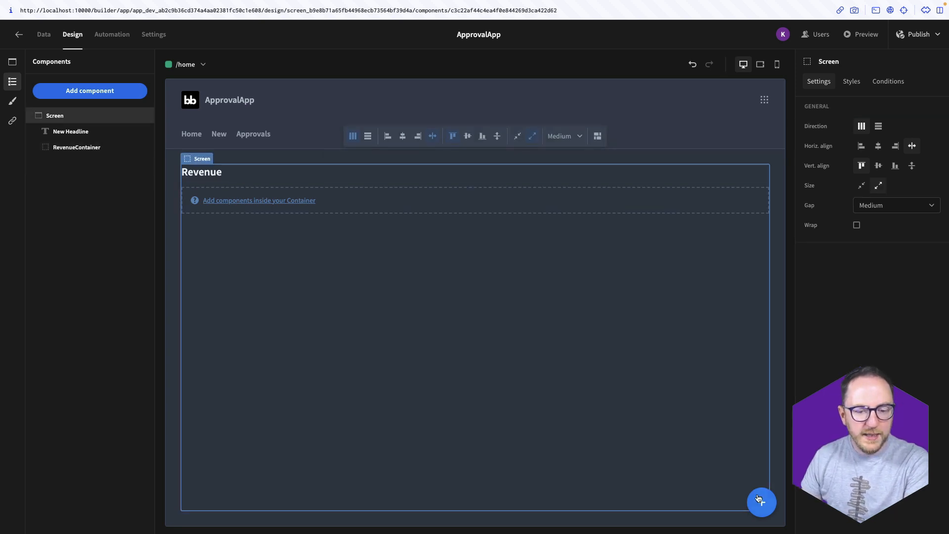
Step: Add a Cards block inside RevenueContainer and set its data source to the MonthlyRevenue query
{"action": "left_click", "coordinate": [762, 503]}
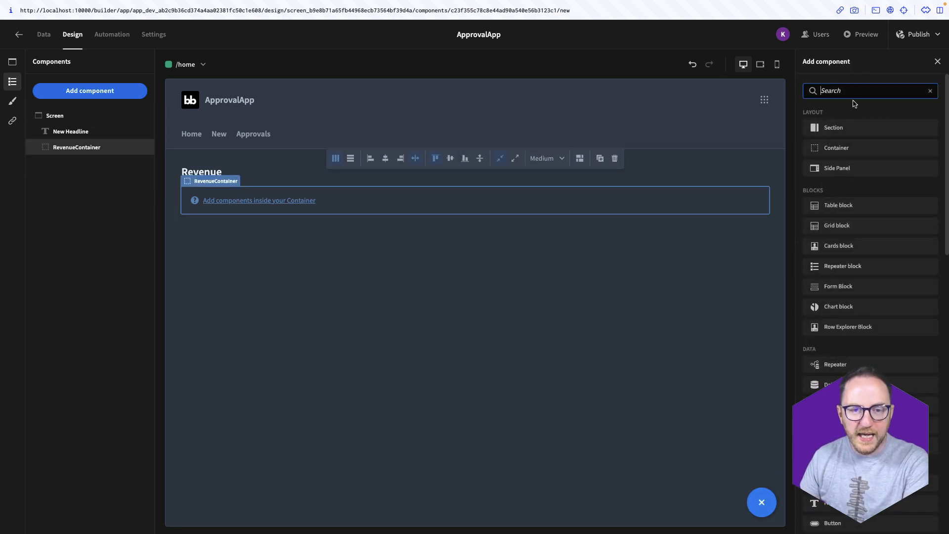
{"action": "type", "text": "car"}
{"action": "left_click", "coordinate": [855, 129]}
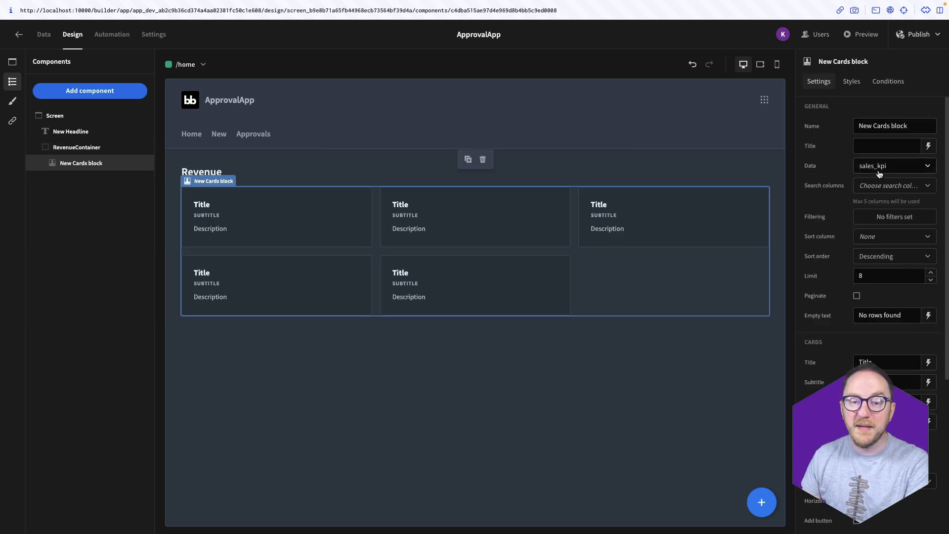
{"action": "left_click", "coordinate": [880, 167]}
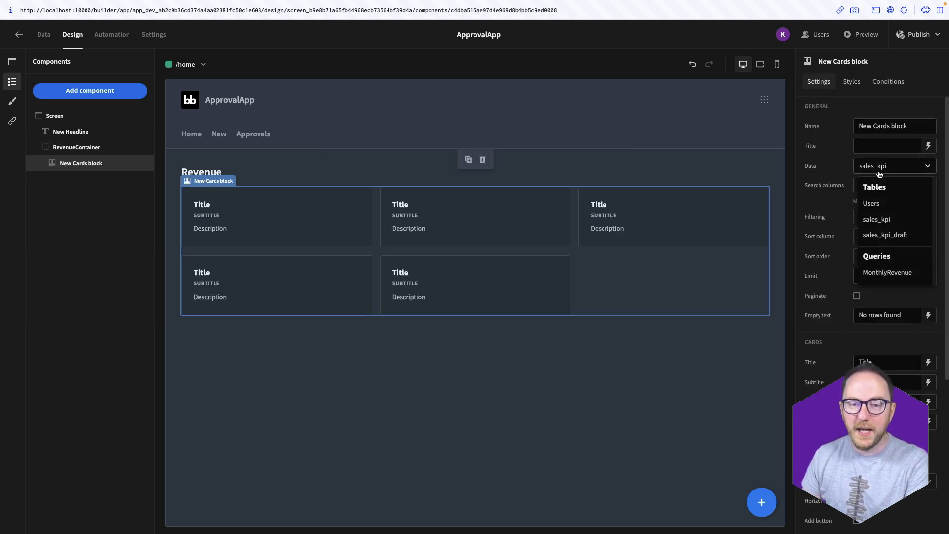
{"action": "left_click", "coordinate": [901, 273]}
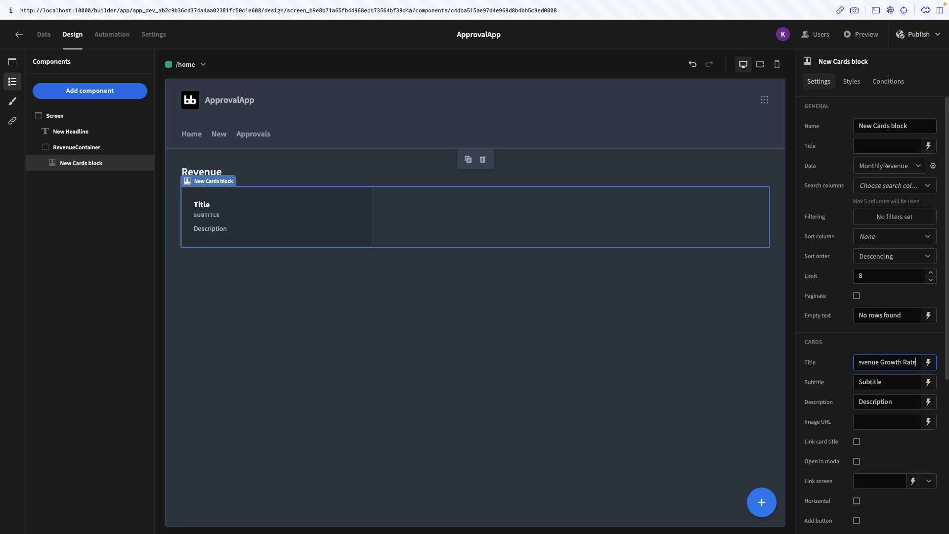
Step: Set the card title to Revenue Growth Rate and clear the card's subtitle and description
{"action": "key", "text": "Tab"}
{"action": "key", "text": "BackSpace"}
{"action": "key", "text": "Tab"}
{"action": "key", "text": "BackSpace"}
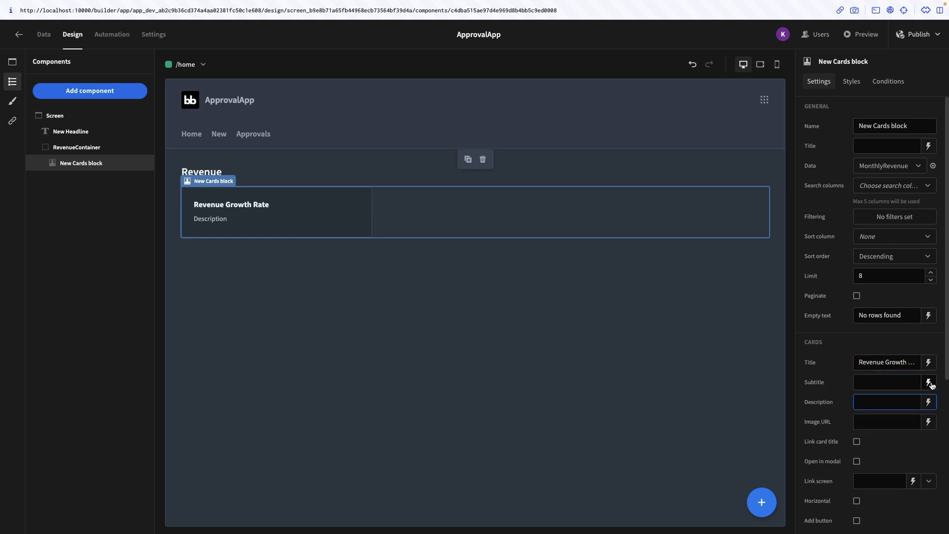
Step: Bind the card's subtitle to the Cards block's revenue_growth_rate value followed by a % sign and save the binding
{"action": "left_click", "coordinate": [929, 383]}
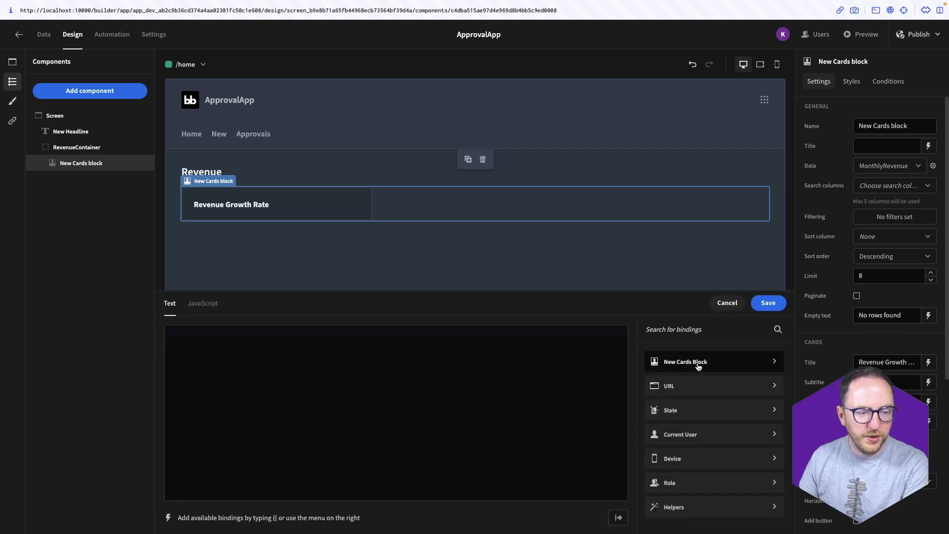
{"action": "left_click", "coordinate": [699, 366]}
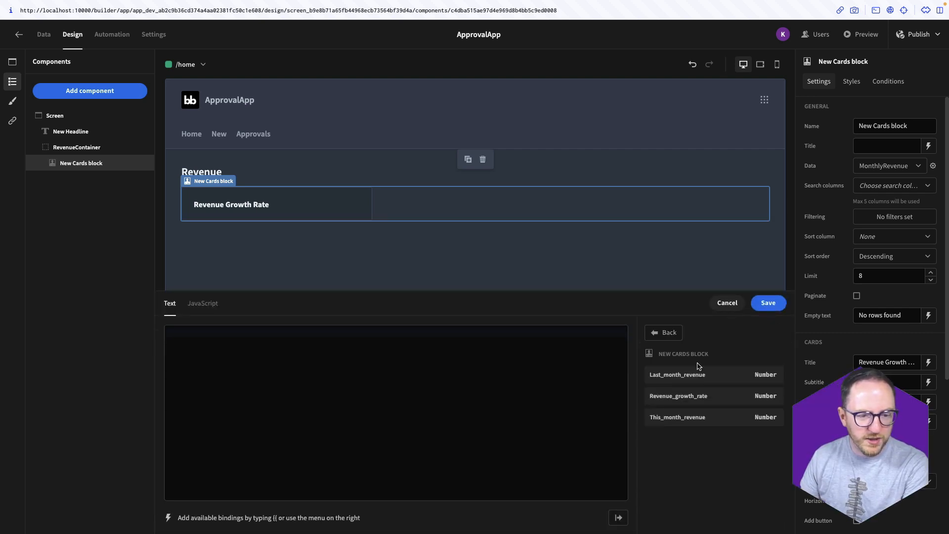
{"action": "left_click", "coordinate": [703, 398]}
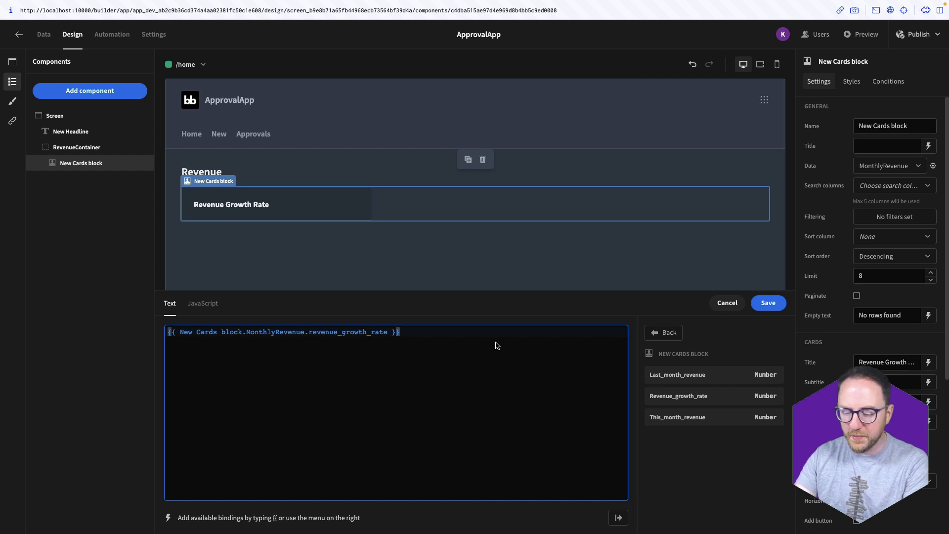
{"action": "type", "text": "%"}
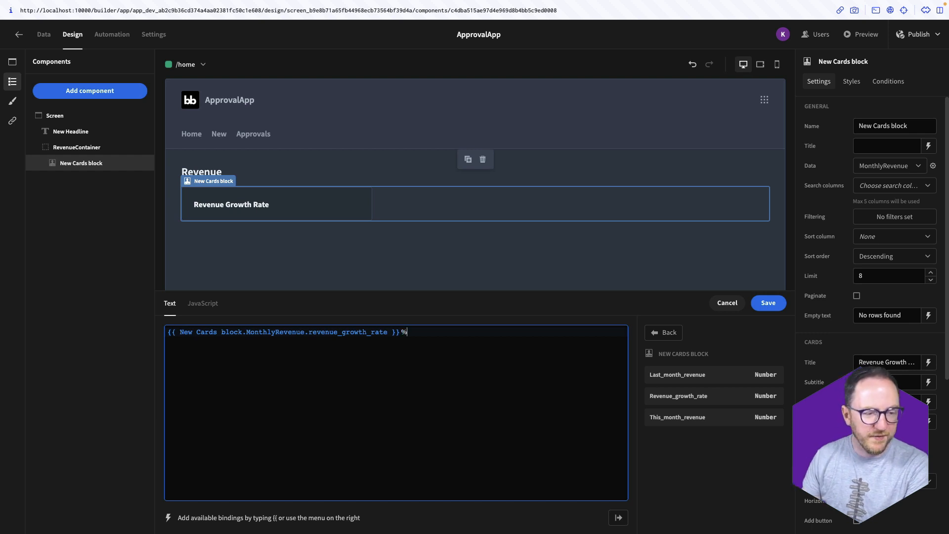
{"action": "left_click", "coordinate": [755, 303]}
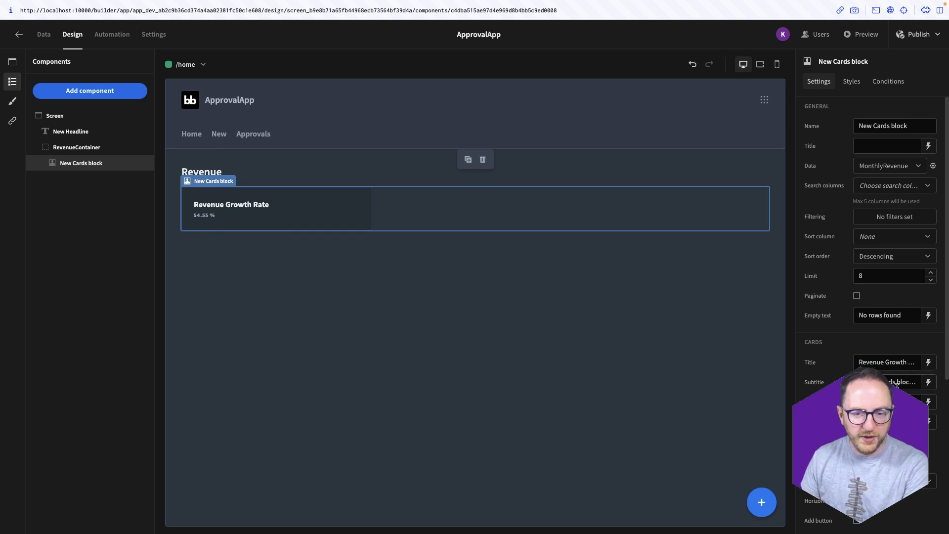
Step: Duplicate the Revenue Growth Rate cards block inside RevenueContainer
{"action": "right_click", "coordinate": [111, 163]}
{"action": "left_click", "coordinate": [137, 244]}
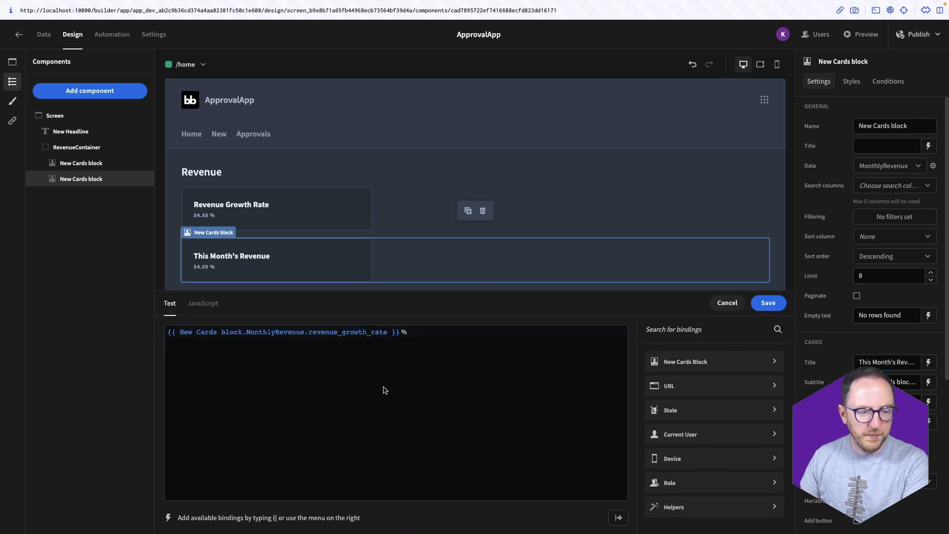
Step: Replace the This Month's Revenue card's subtitle with £ followed by the Cards block's this_month_revenue binding and save it
{"action": "left_click_drag", "start_coordinate": [409, 357], "coordinate": [132, 328]}
{"action": "key", "text": "BackSpace"}
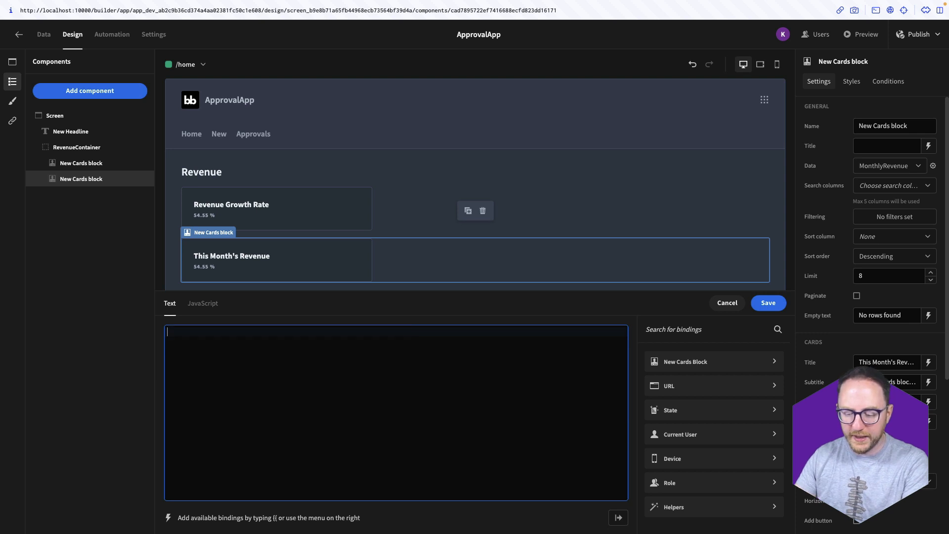
{"action": "type", "text": "£"}
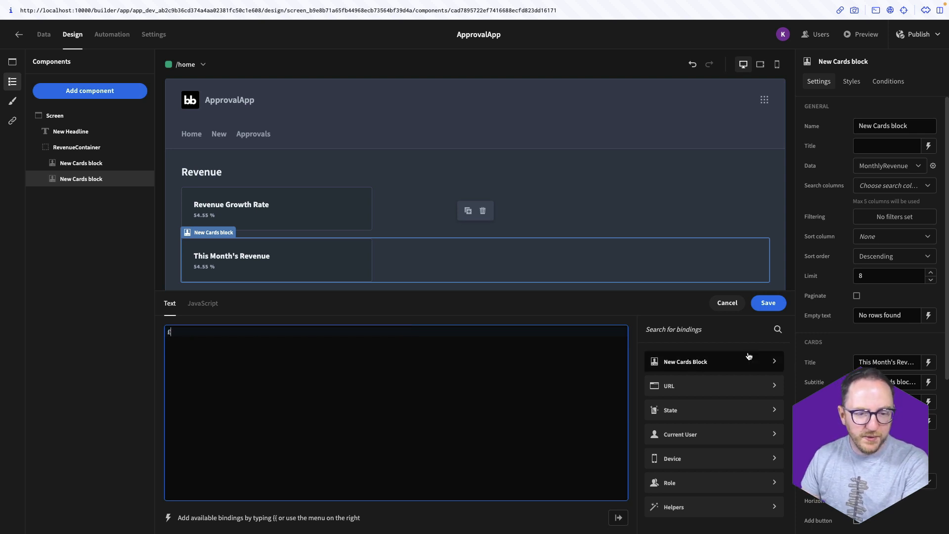
{"action": "left_click", "coordinate": [693, 361]}
{"action": "left_click", "coordinate": [682, 418]}
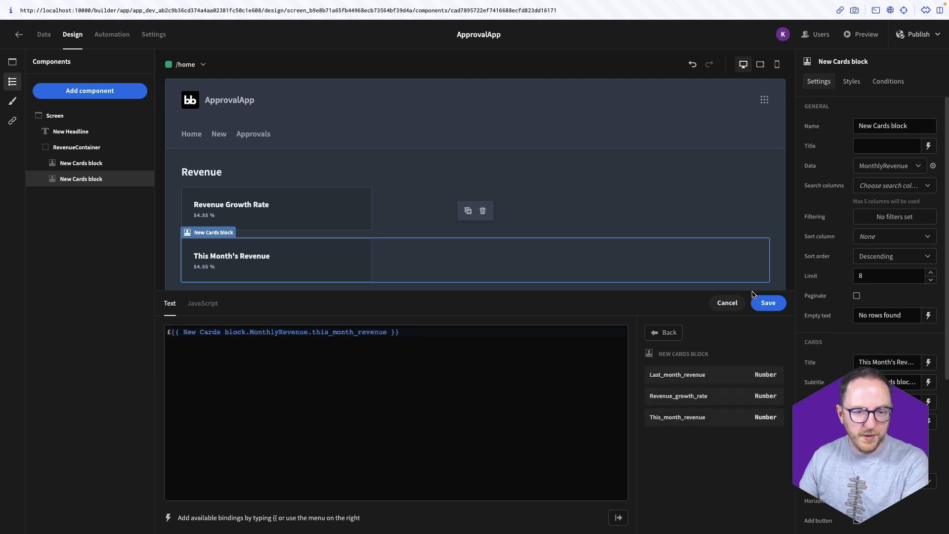
{"action": "left_click", "coordinate": [769, 302]}
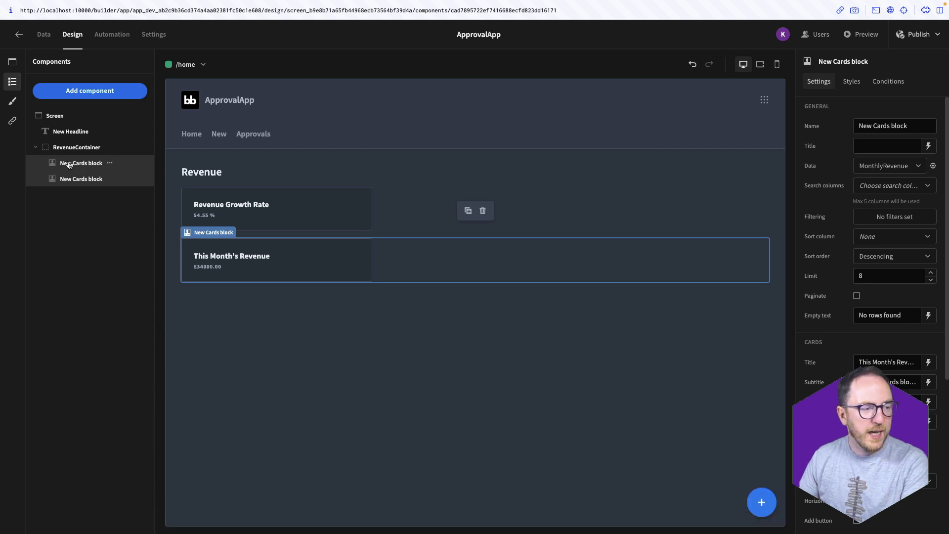
Step: Duplicate the This Month's Revenue cards block and title the copy Last Month's Revenue
{"action": "left_click", "coordinate": [111, 179]}
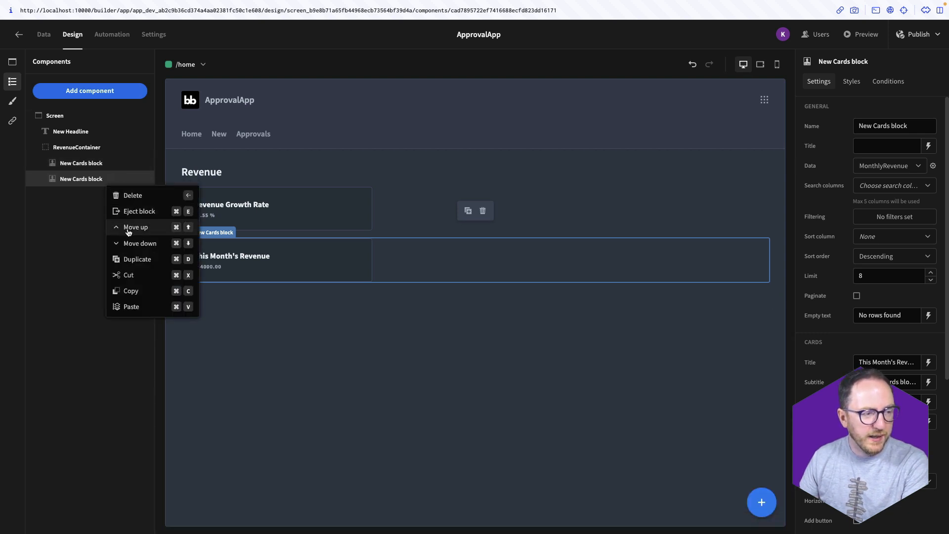
{"action": "left_click", "coordinate": [132, 262]}
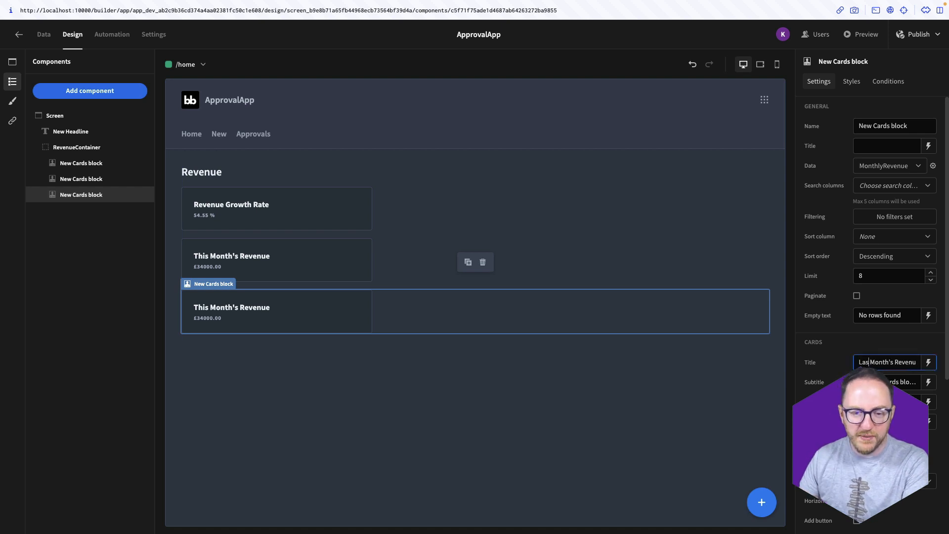
Step: Change the Last Month's Revenue card's subtitle binding to last_month_revenue, keeping the £ prefix, and save it
{"action": "left_click", "coordinate": [928, 384]}
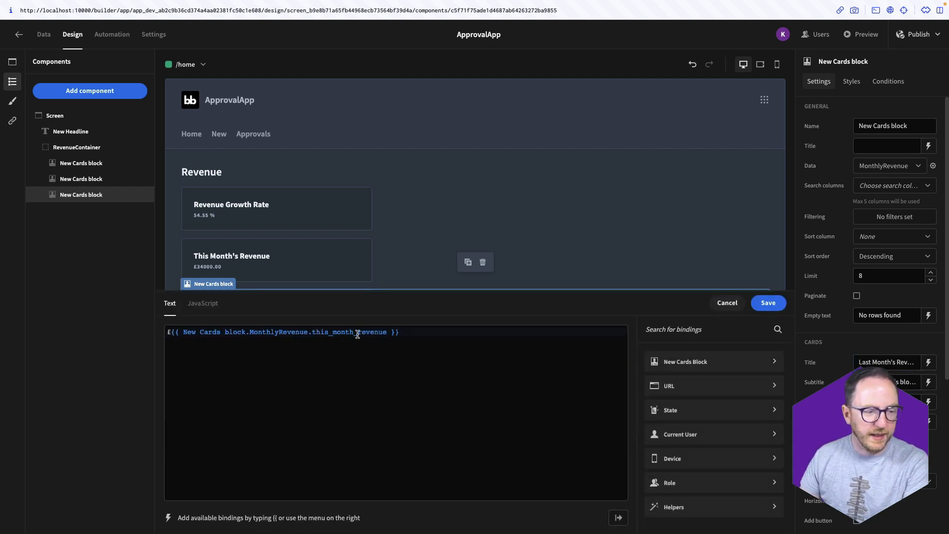
{"action": "left_click", "coordinate": [329, 333]}
{"action": "left_click_drag", "start_coordinate": [329, 332], "coordinate": [313, 332]}
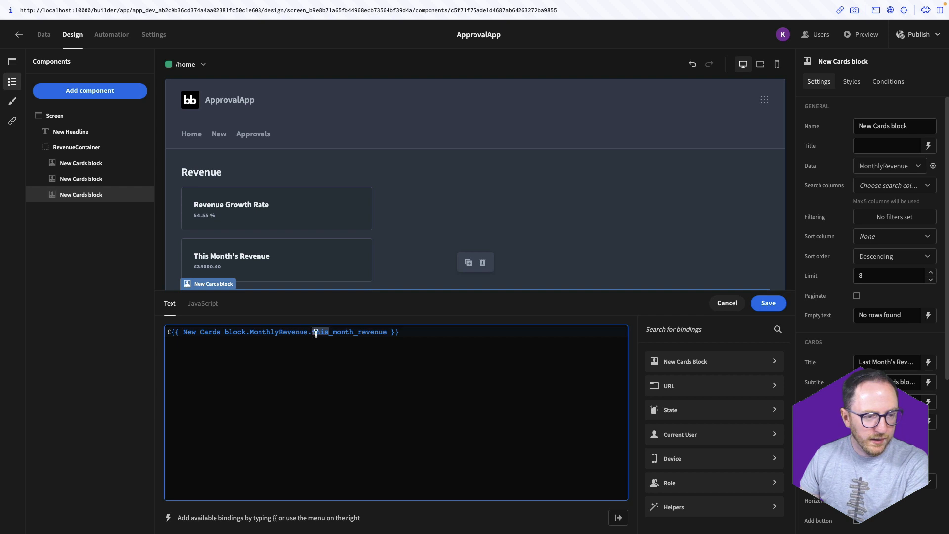
{"action": "type", "text": "last"}
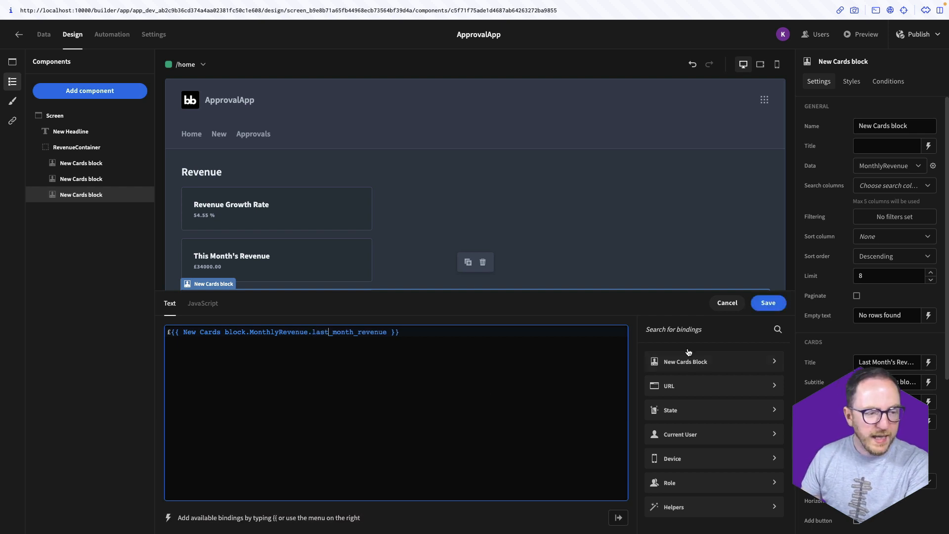
{"action": "left_click", "coordinate": [769, 303]}
Step: Arrange the cards blocks in RevenueContainer side by side in a row with a Small gap
{"action": "left_click", "coordinate": [77, 147]}
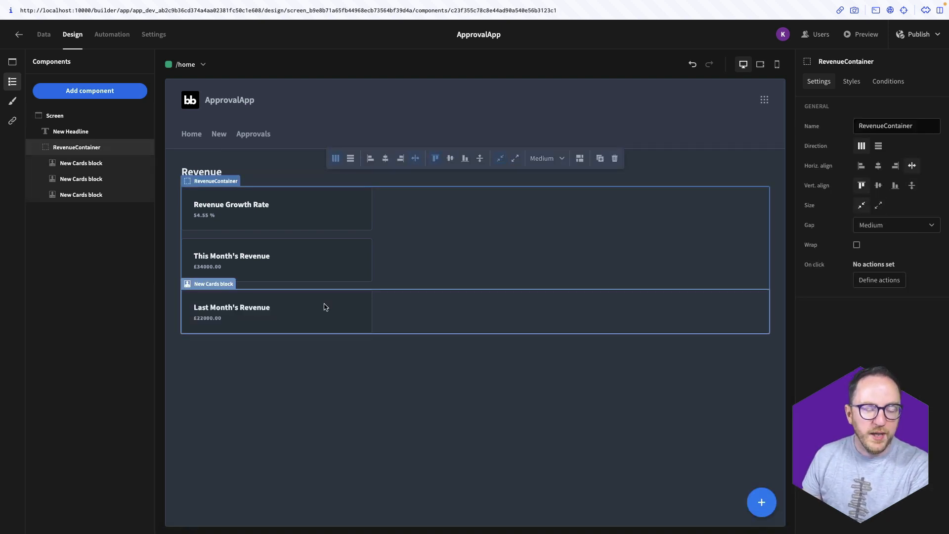
{"action": "left_click", "coordinate": [349, 158]}
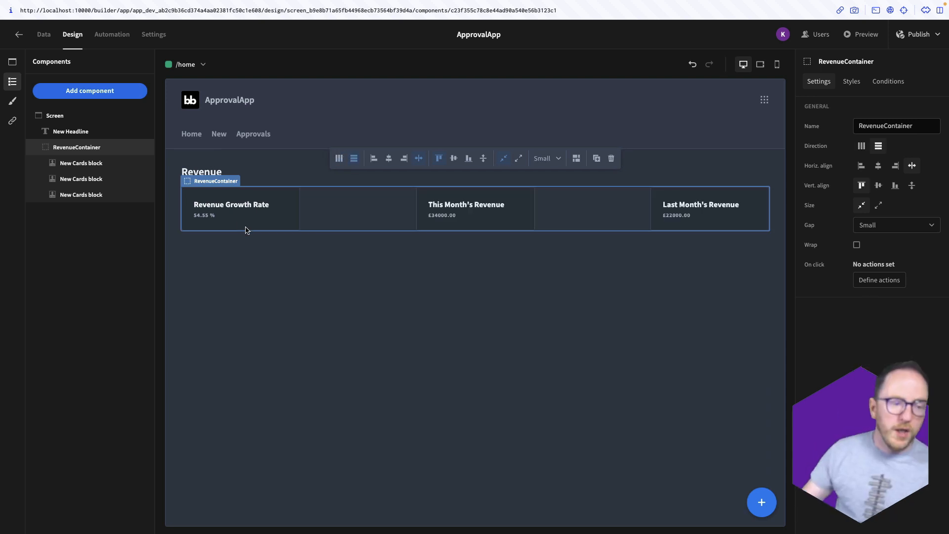
Step: Set the width of all three cards blocks in RevenueContainer to 30%
{"action": "left_click", "coordinate": [246, 230]}
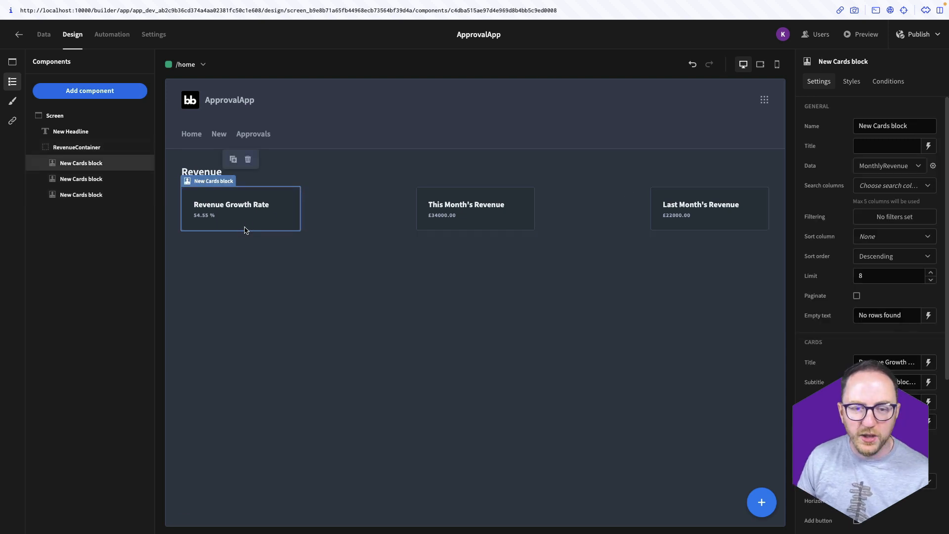
{"action": "left_click", "coordinate": [857, 81]}
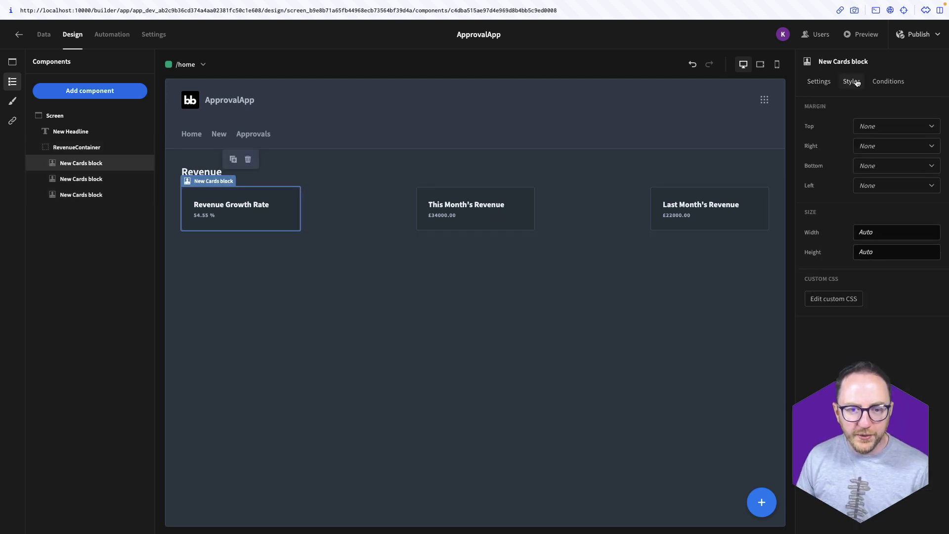
{"action": "left_click", "coordinate": [871, 237]}
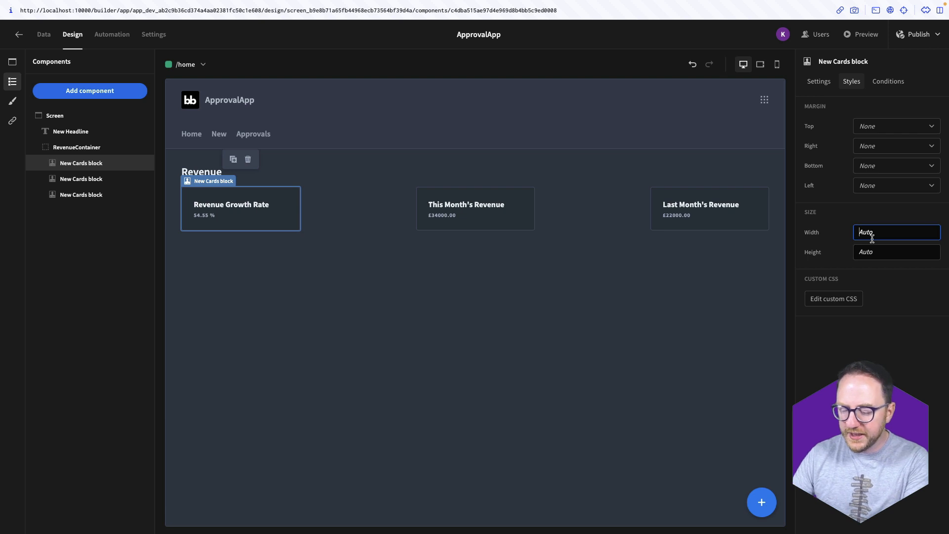
{"action": "type", "text": "30%"}
{"action": "left_click", "coordinate": [881, 236]}
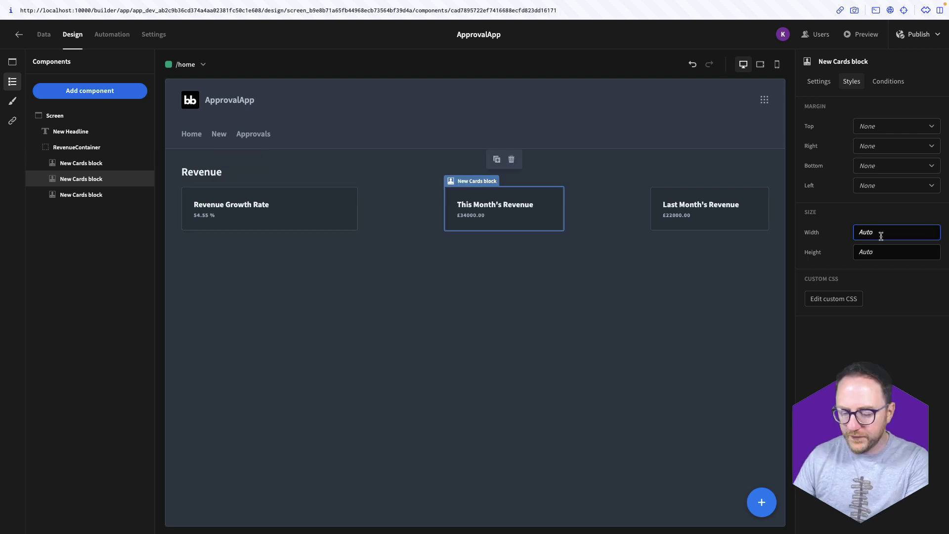
{"action": "type", "text": "#0%"}
{"action": "key", "text": "BackSpace"}
{"action": "key", "text": "BackSpace"}
{"action": "type", "text": "30%"}
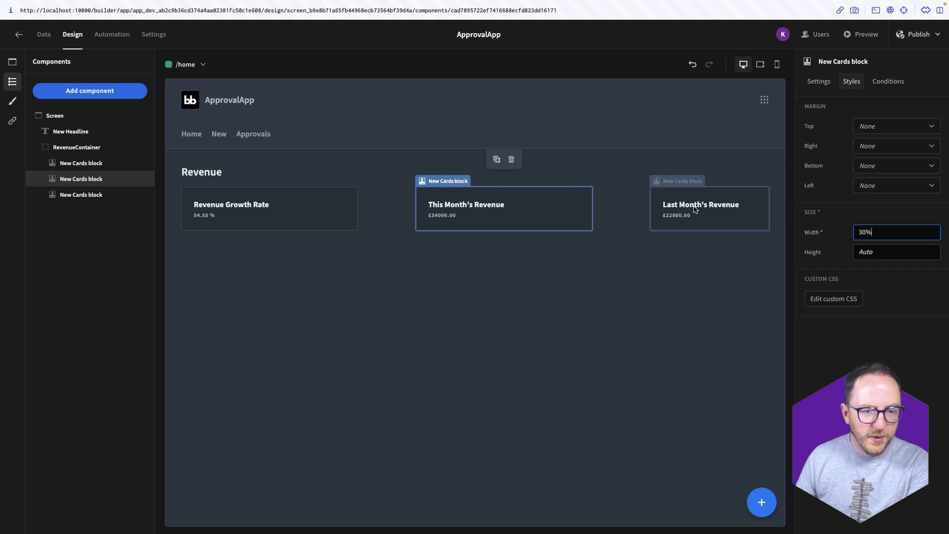
{"action": "left_click", "coordinate": [568, 227]}
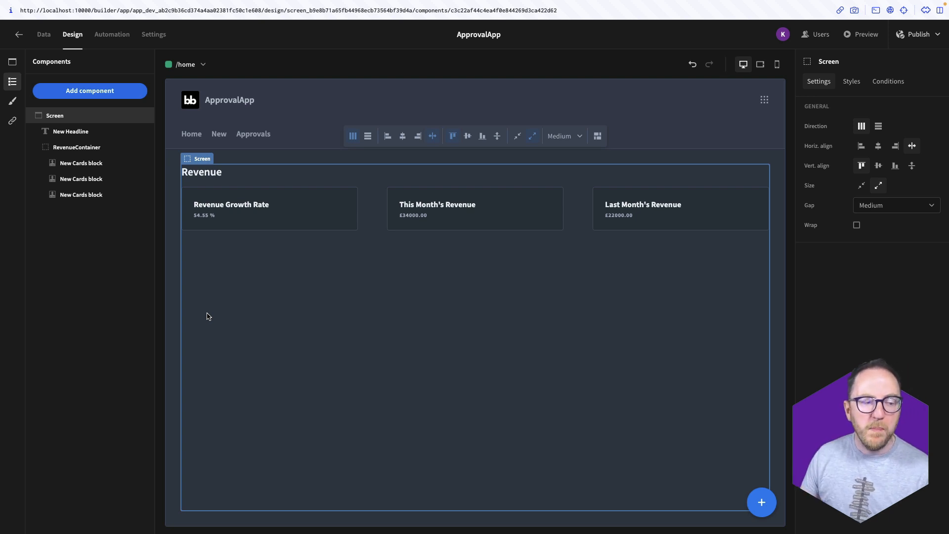
Step: In the Revenue Growth Rate block's query bindings, set this_month to {{ date now "M" }} and save that binding
{"action": "left_click", "coordinate": [249, 226]}
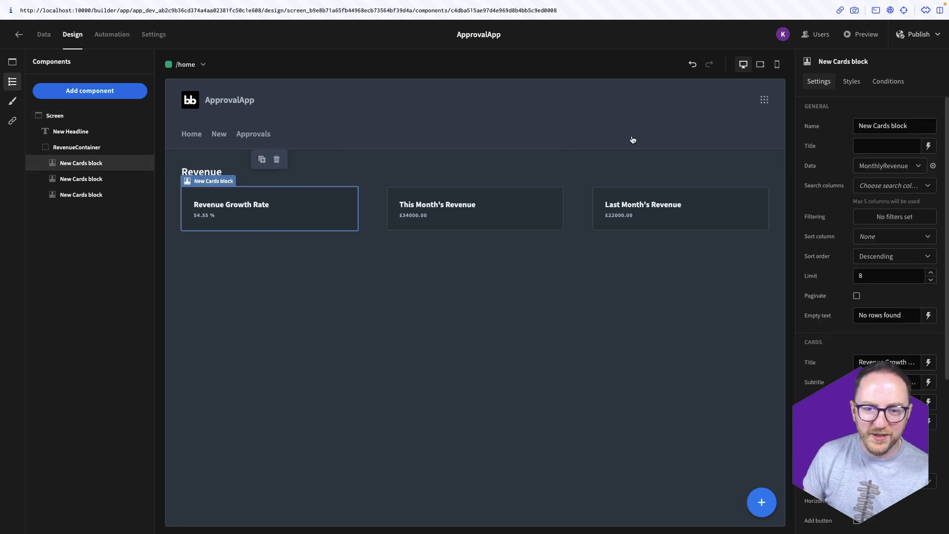
{"action": "left_click", "coordinate": [934, 167]}
{"action": "scroll", "coordinate": [341, 489], "scroll_direction": "down", "scroll_amount": 2}
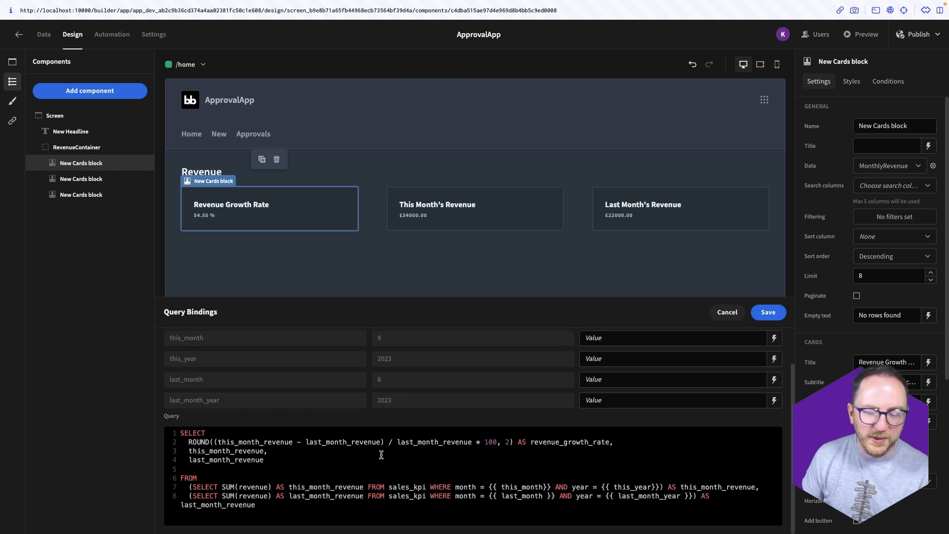
{"action": "scroll", "coordinate": [382, 455], "scroll_direction": "up", "scroll_amount": 1}
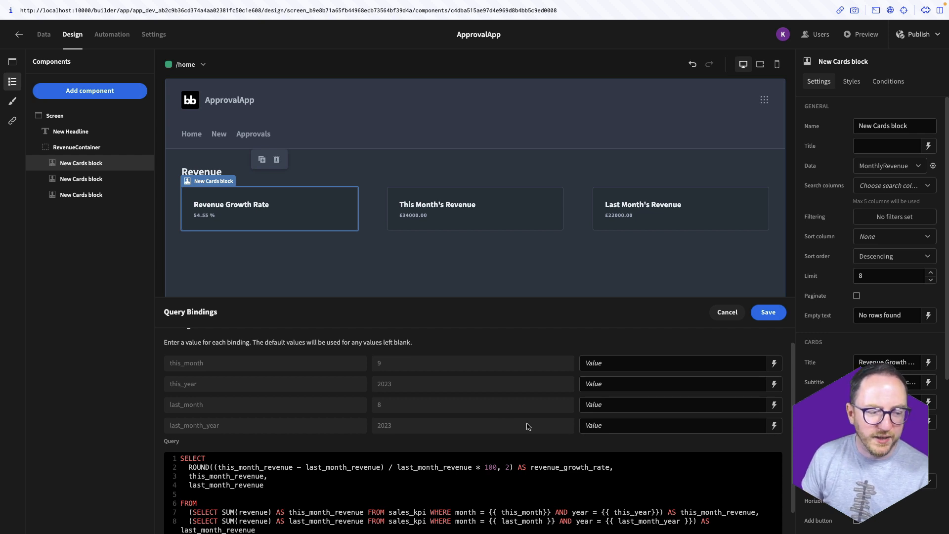
{"action": "left_click", "coordinate": [775, 364]}
{"action": "left_click", "coordinate": [329, 412]}
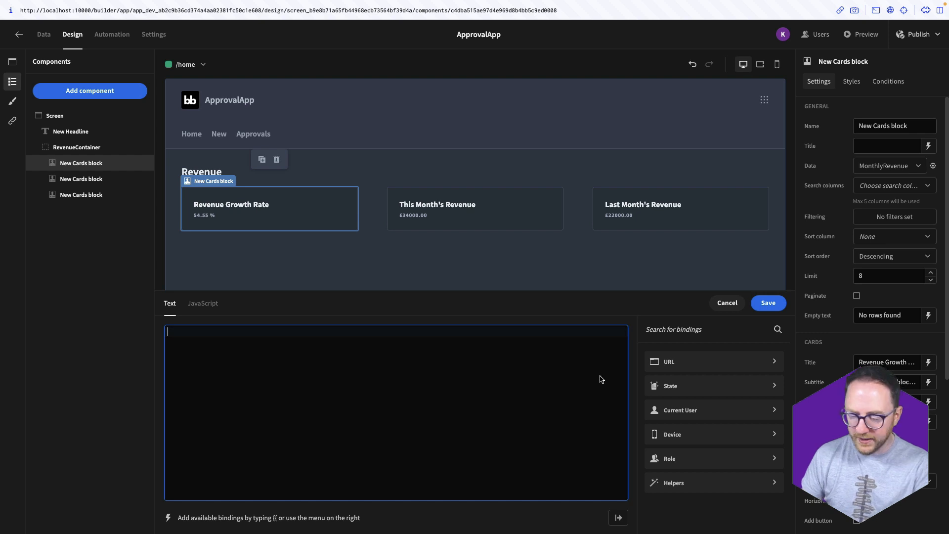
{"action": "type", "text": "{{ "}
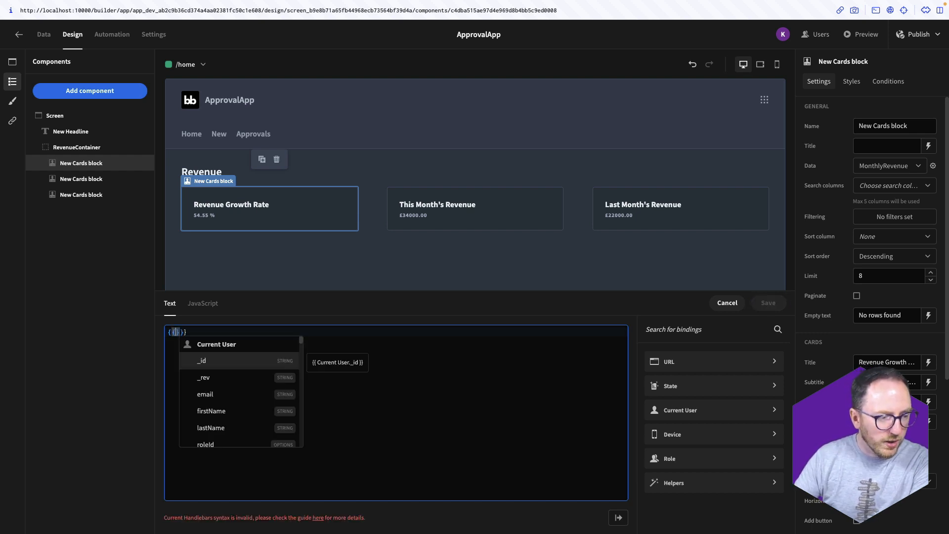
{"action": "type", "text": "date "}
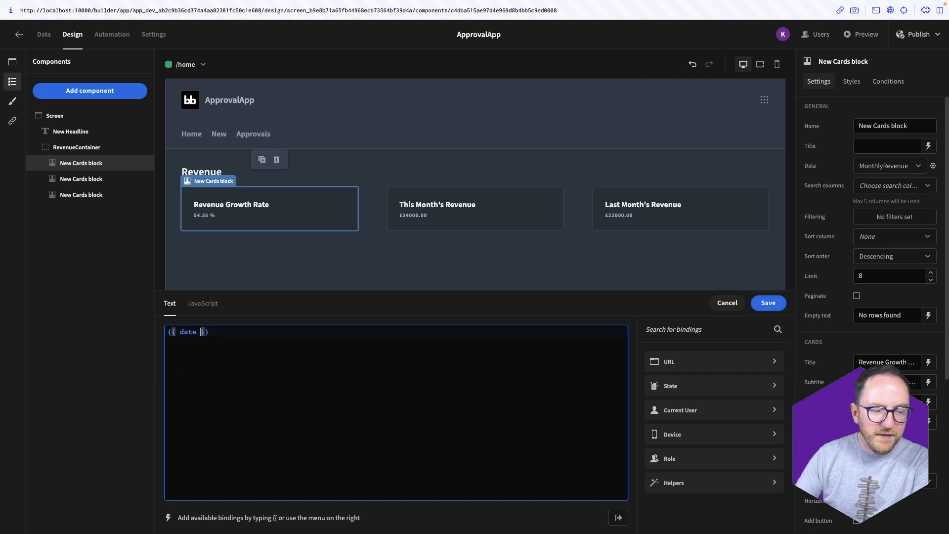
{"action": "type", "text": "now \"\""}
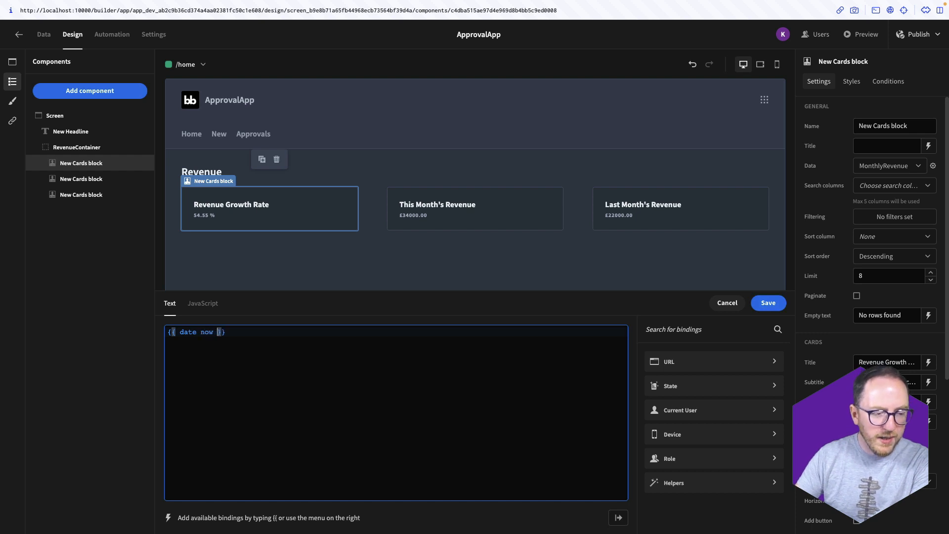
{"action": "key", "text": "Left"}
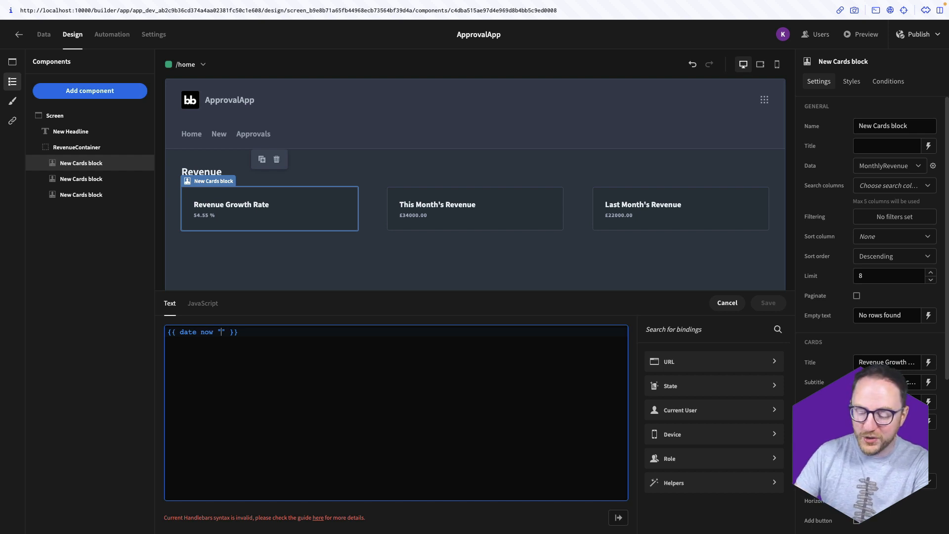
{"action": "type", "text": "M"}
{"action": "left_click", "coordinate": [768, 303]}
Step: Set the this_year query binding to {{ date now "YYYY" }}
{"action": "left_click", "coordinate": [702, 386]}
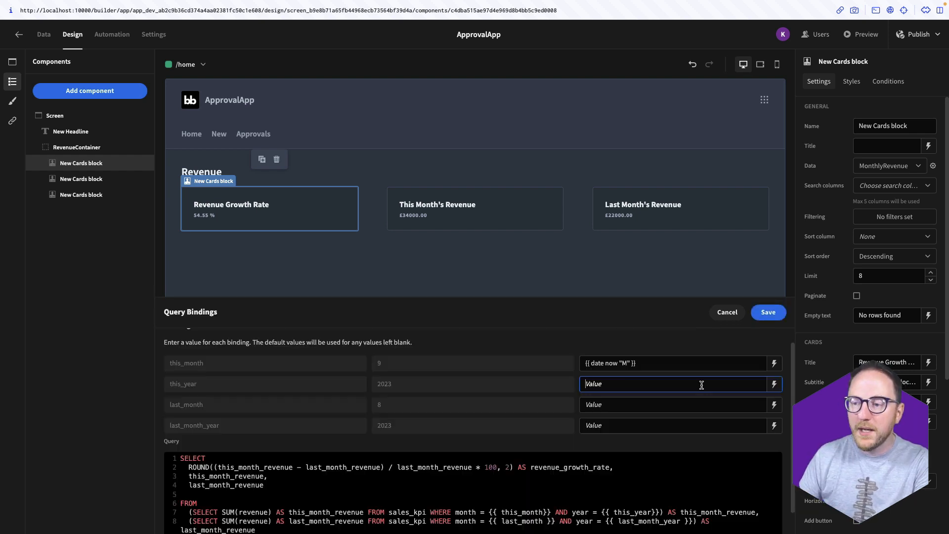
{"action": "type", "text": "{{ date"}
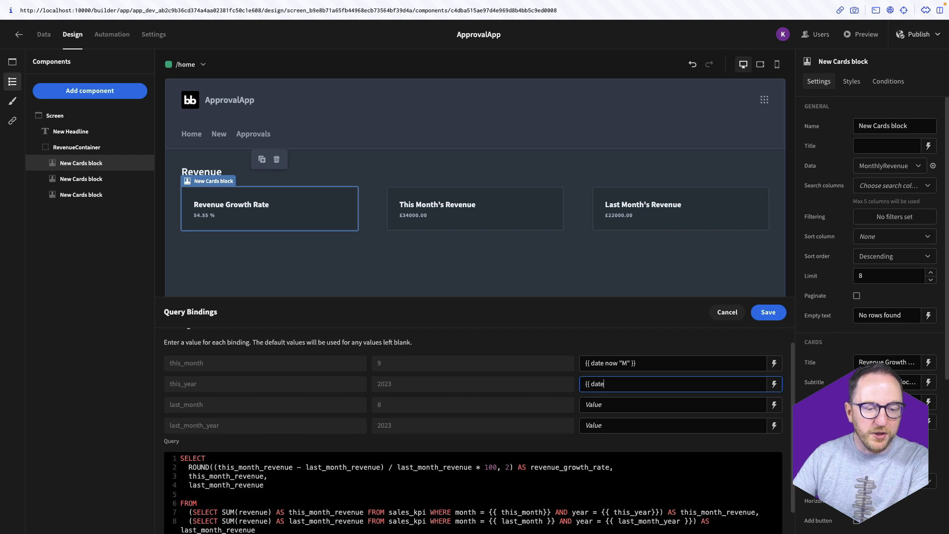
{"action": "type", "text": " now"}
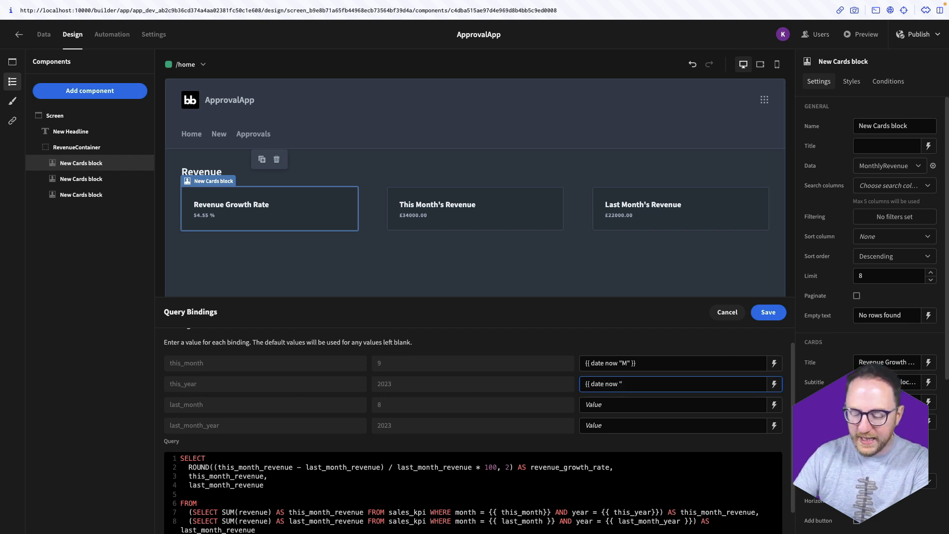
{"action": "type", "text": " \"YYYY\""}
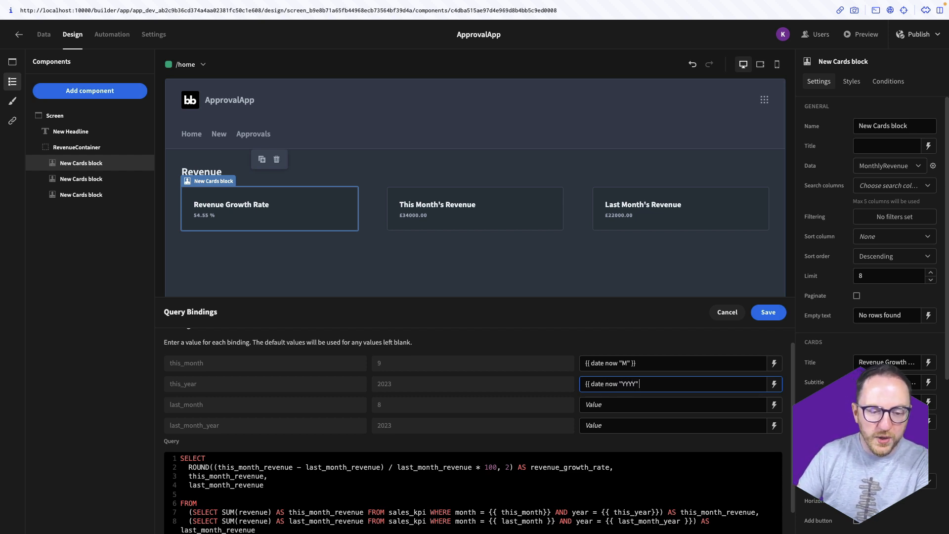
Step: For the last_month query binding, start a JavaScript expression with let today = new Date() and today.setMonth(today.getMonth() - 1)
{"action": "left_click", "coordinate": [688, 405]}
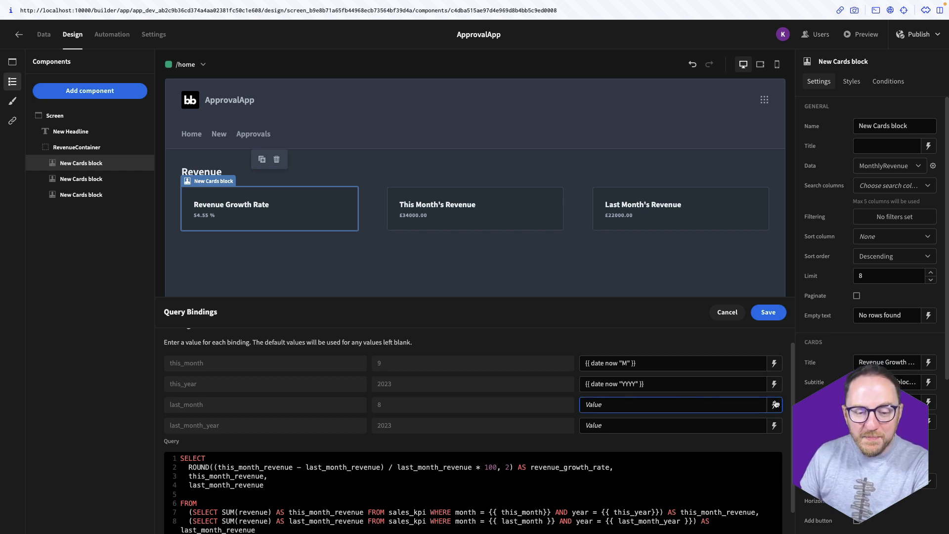
{"action": "left_click", "coordinate": [774, 404]}
{"action": "left_click", "coordinate": [202, 303]}
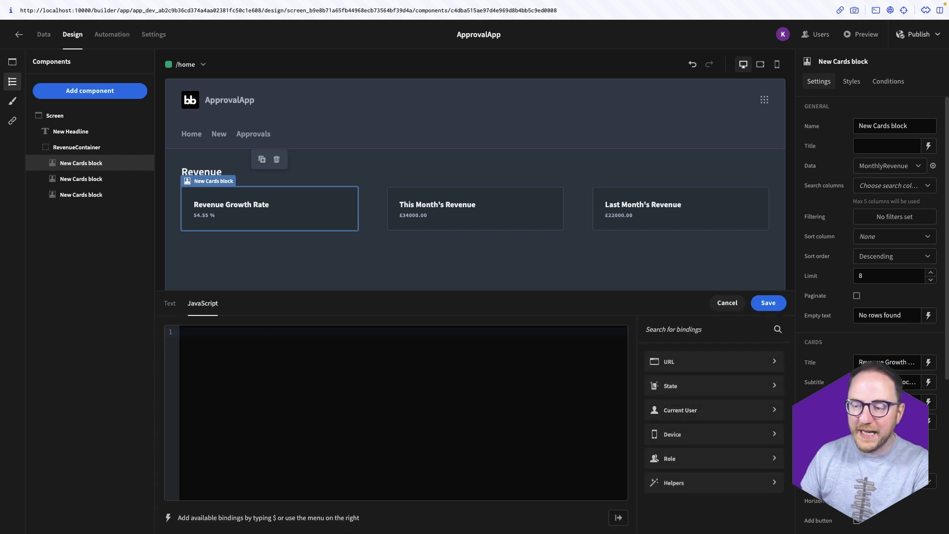
{"action": "left_click", "coordinate": [261, 399]}
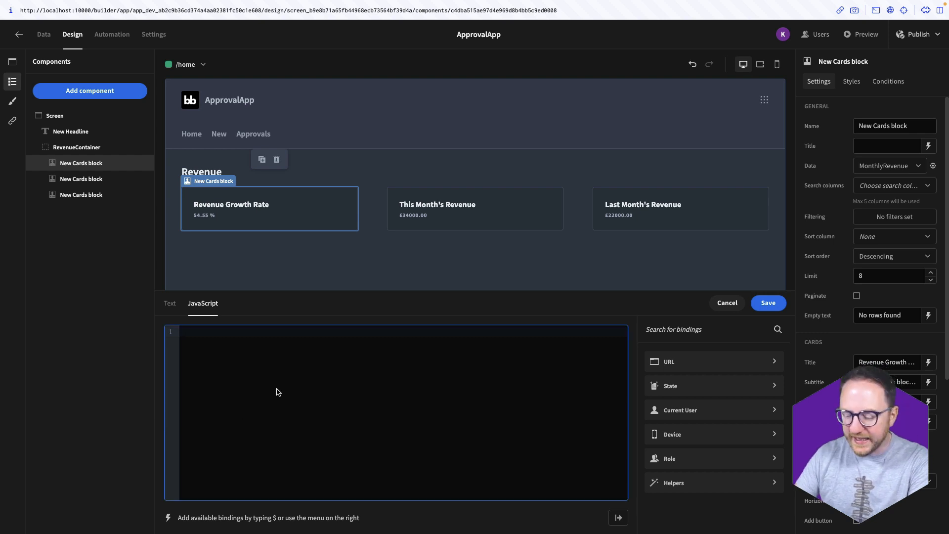
{"action": "type", "text": "let today = new Date()"}
{"action": "key", "text": "Return"}
{"action": "key", "text": "Return"}
{"action": "type", "text": "today."}
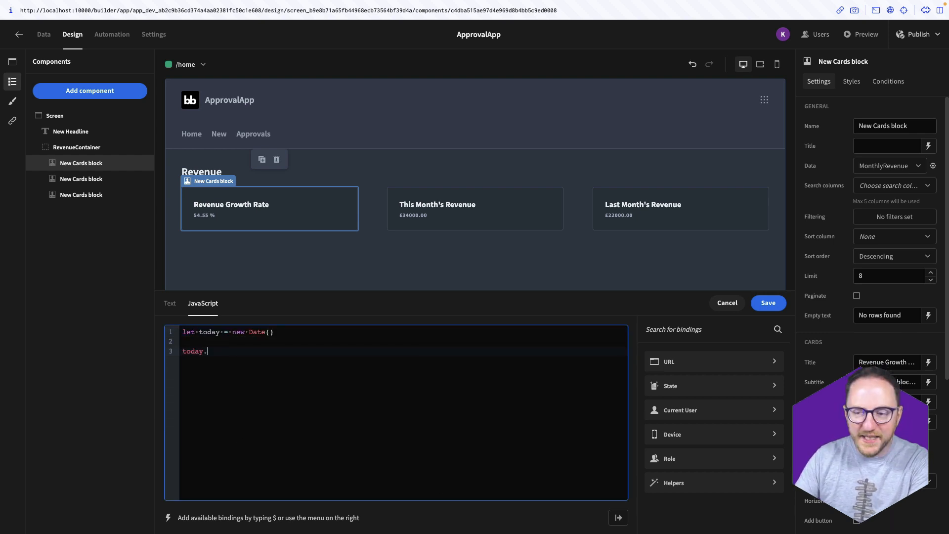
{"action": "type", "text": "setMonth(today.ge"}
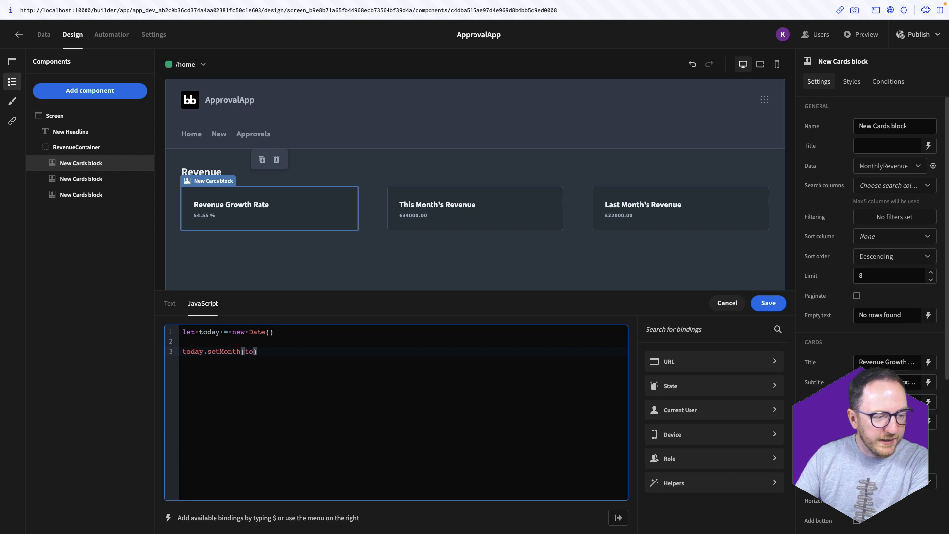
{"action": "type", "text": "tMonth() - 1"}
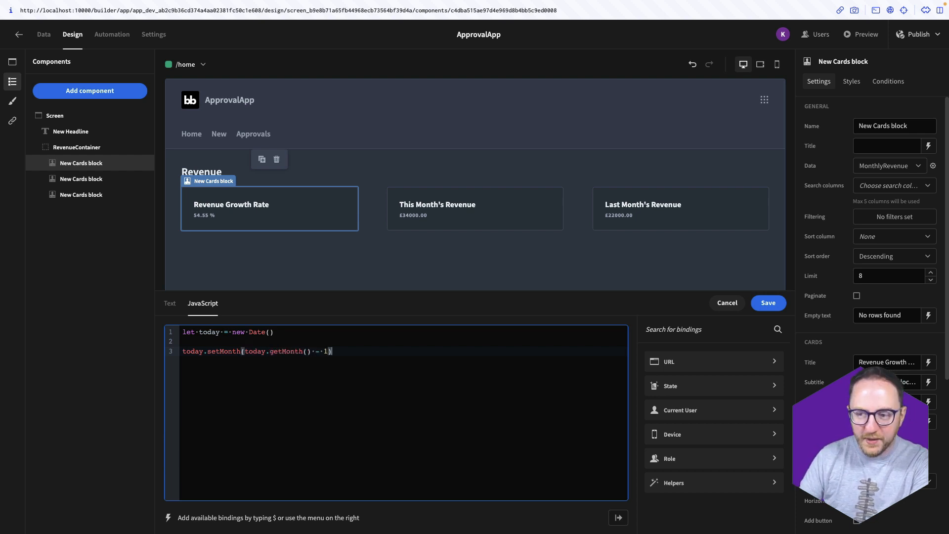
{"action": "type", "text": ")"}
Step: Complete the last_month script with let previousMonth = today.getMonth() + 1 and return previousMonth
{"action": "key", "text": "Return"}
{"action": "key", "text": "Return"}
{"action": "type", "text": "let prev"}
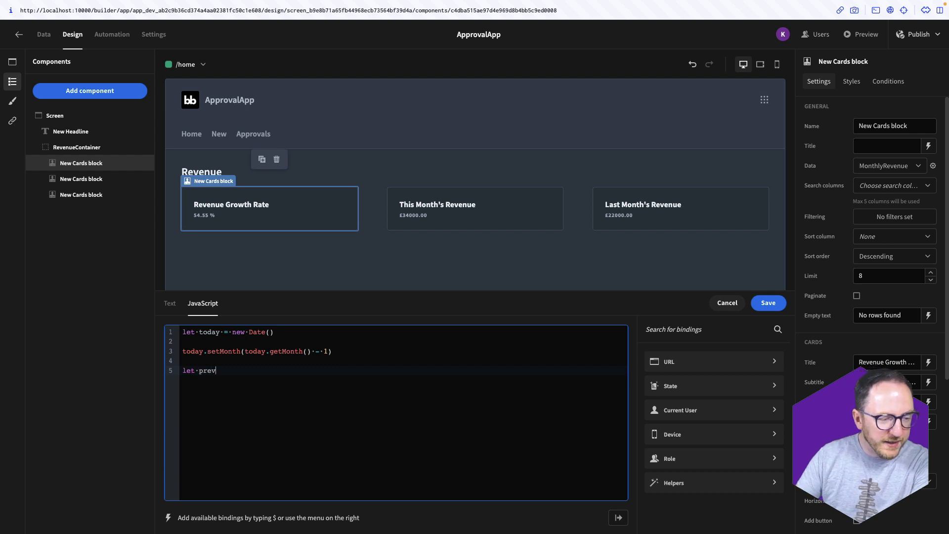
{"action": "type", "text": "iousMonth = today"}
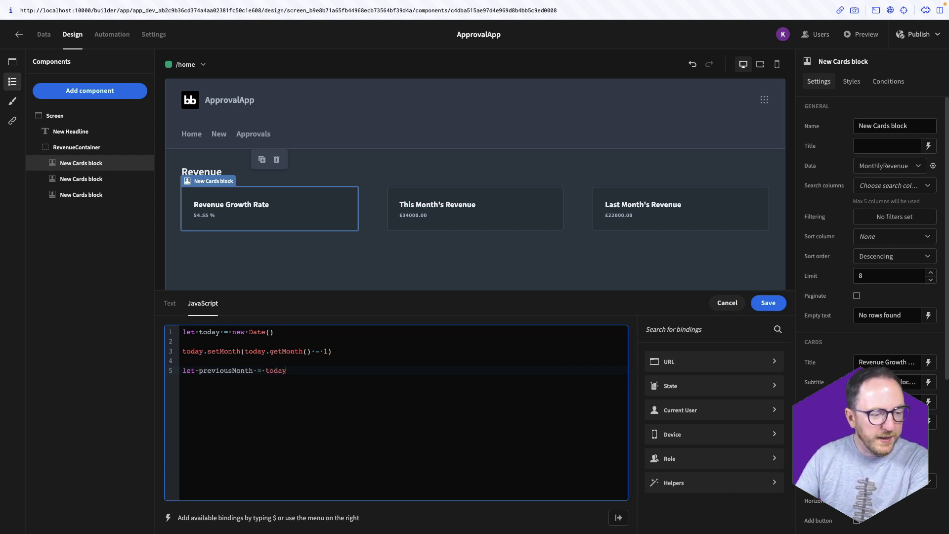
{"action": "type", "text": ".getMont()"}
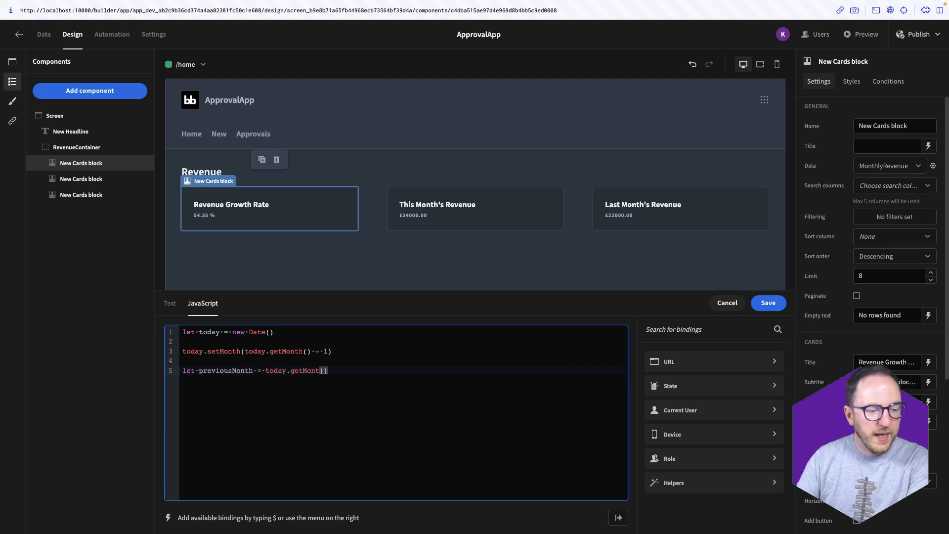
{"action": "type", "text": "h"}
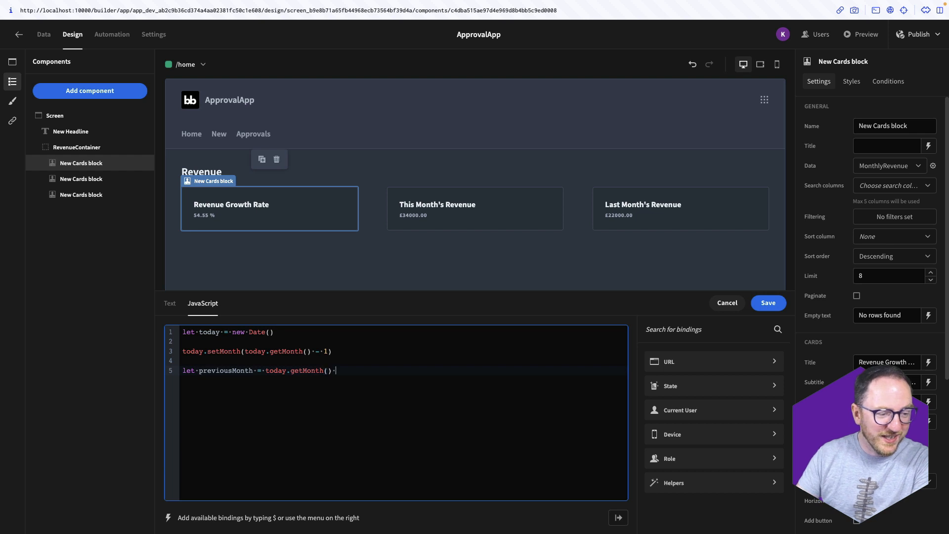
{"action": "type", "text": " eturn previousMon"}
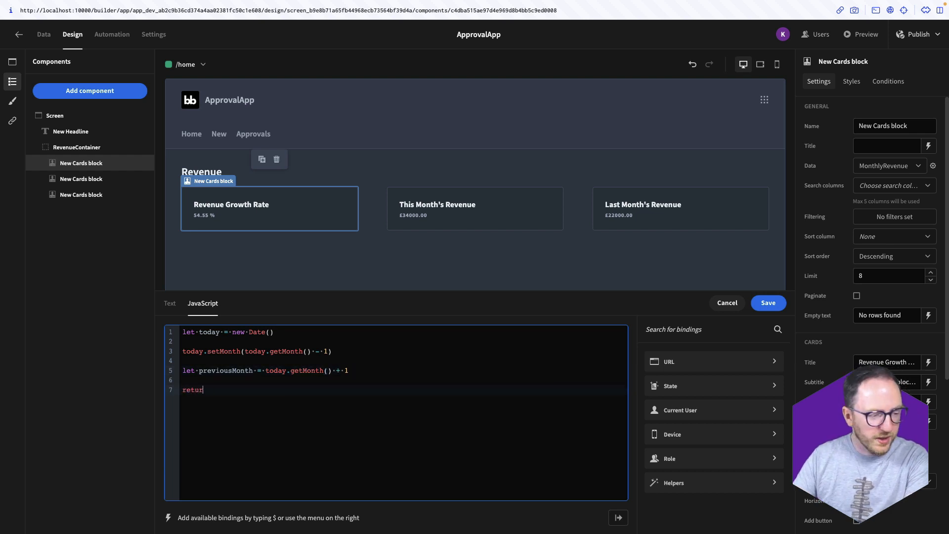
{"action": "type", "text": "th"}
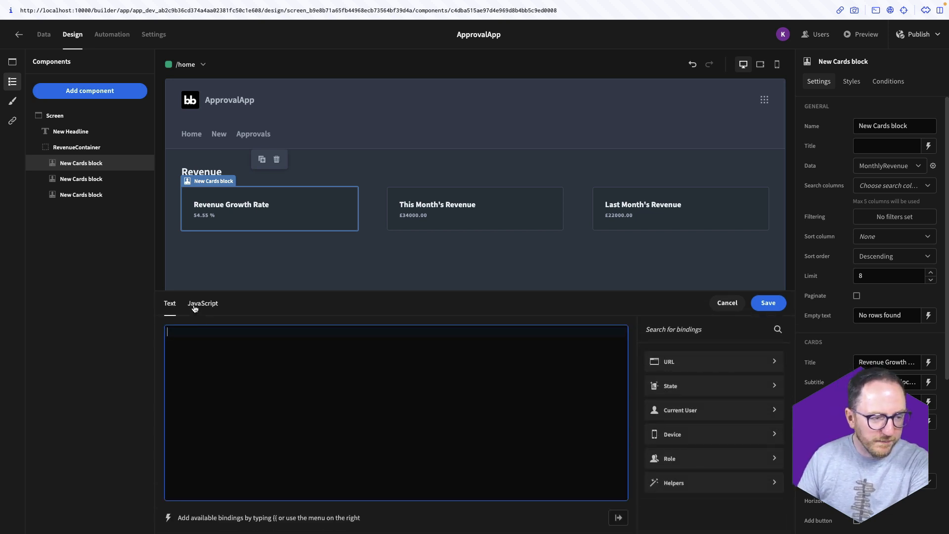
Step: For the last_month_year query binding, start a JavaScript expression with let today = new Date() and today.setMonth(today.getMonth() - 1)
{"action": "left_click", "coordinate": [202, 303]}
{"action": "type", "text": "let t"}
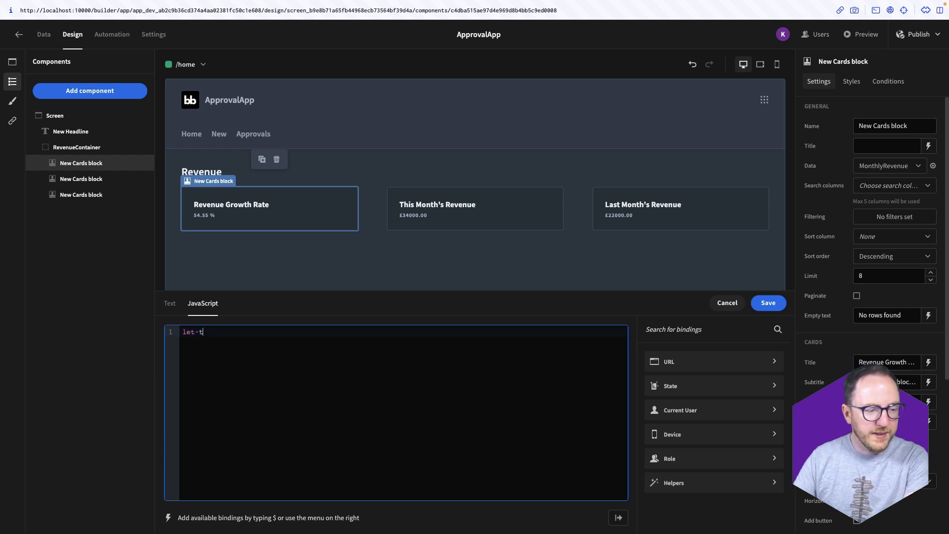
{"action": "type", "text": "oday = new "}
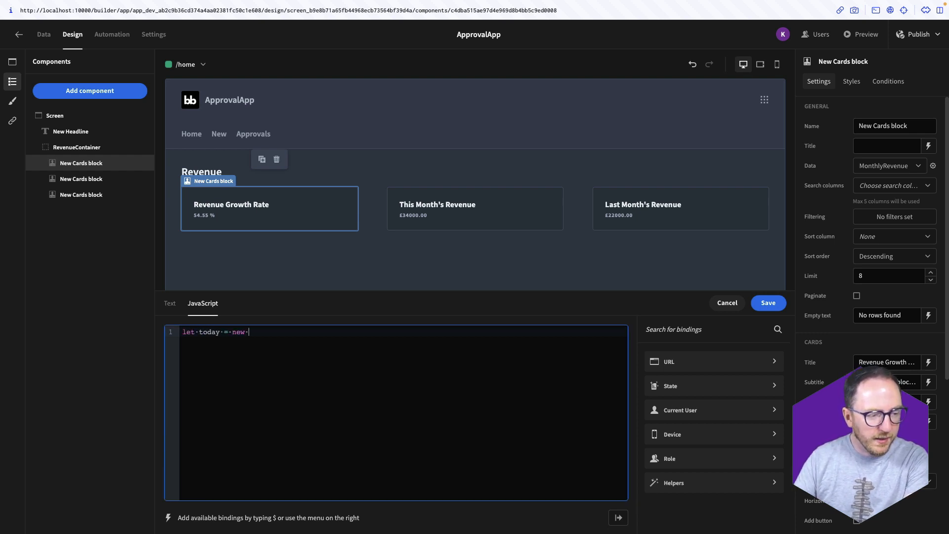
{"action": "type", "text": "Date()"}
{"action": "key", "text": "Return"}
{"action": "key", "text": "Return"}
{"action": "type", "text": "te"}
{"action": "type", "text": "oday.setMont"}
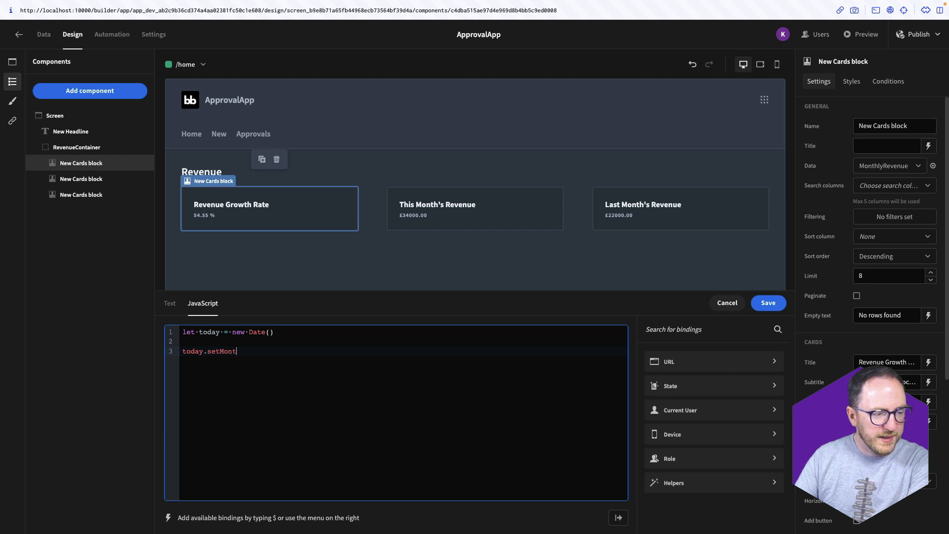
{"action": "type", "text": "h(today."}
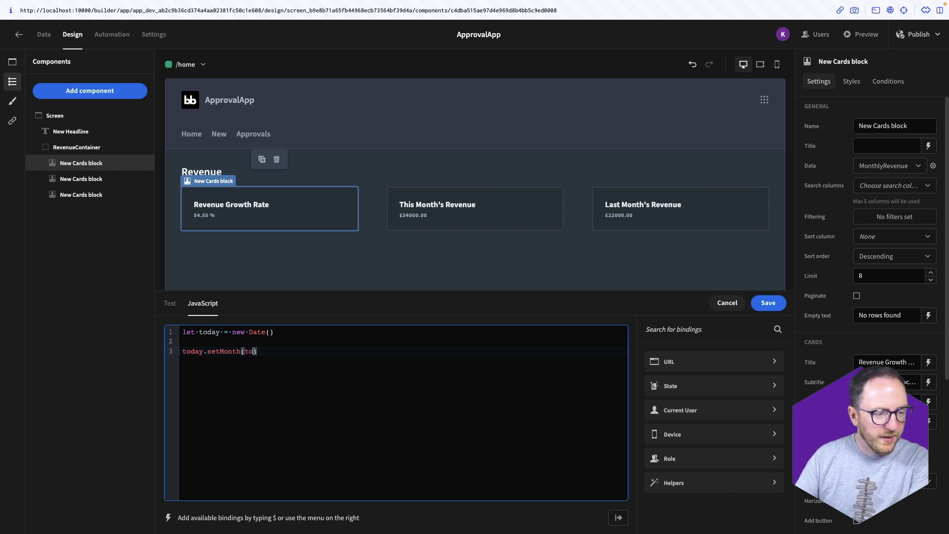
{"action": "type", "text": "getMonth() - 1"}
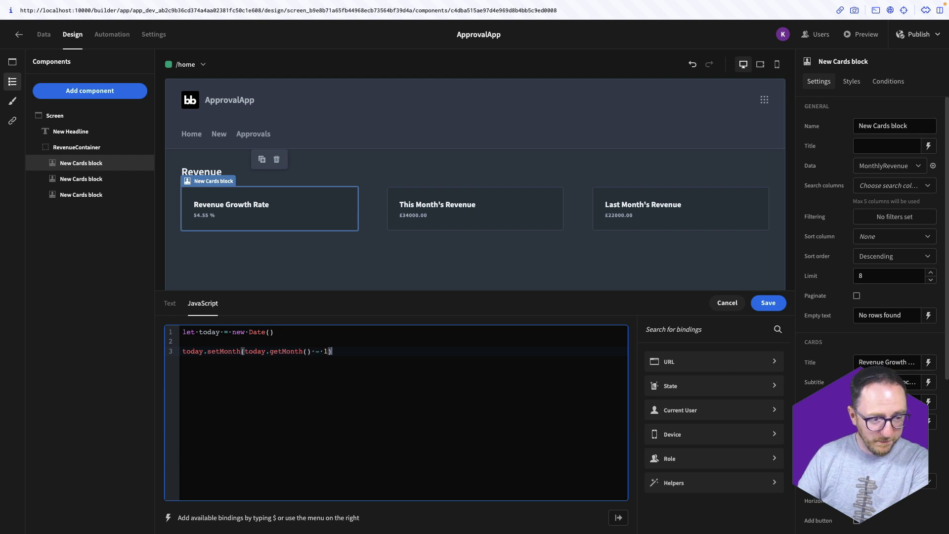
{"action": "type", "text": ")"}
Step: Add an if(today.getMonth() === 11) block to the last_month_year script containing today.setFullYear(today.getFullYear() - 1)
{"action": "key", "text": "Return"}
{"action": "key", "text": "Return"}
{"action": "type", "text": "if(today.g"}
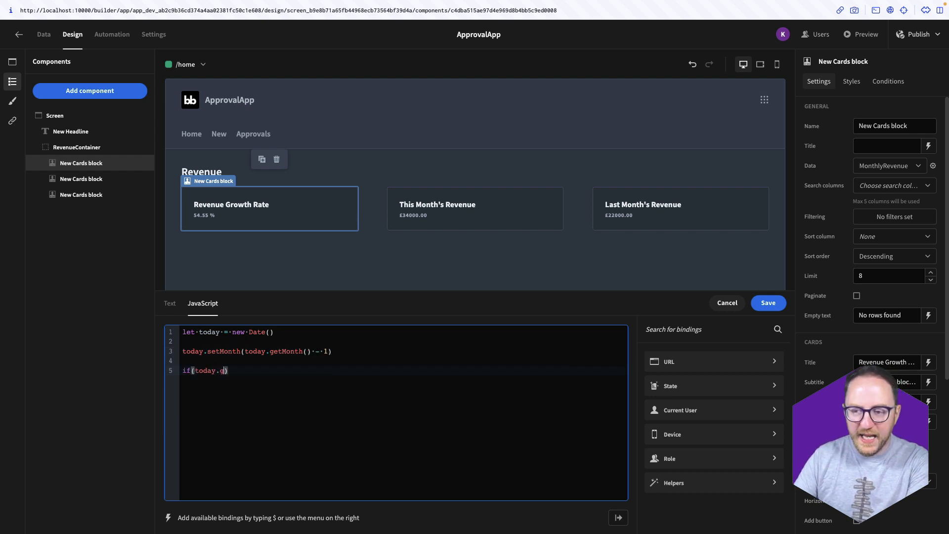
{"action": "type", "text": "etMont"}
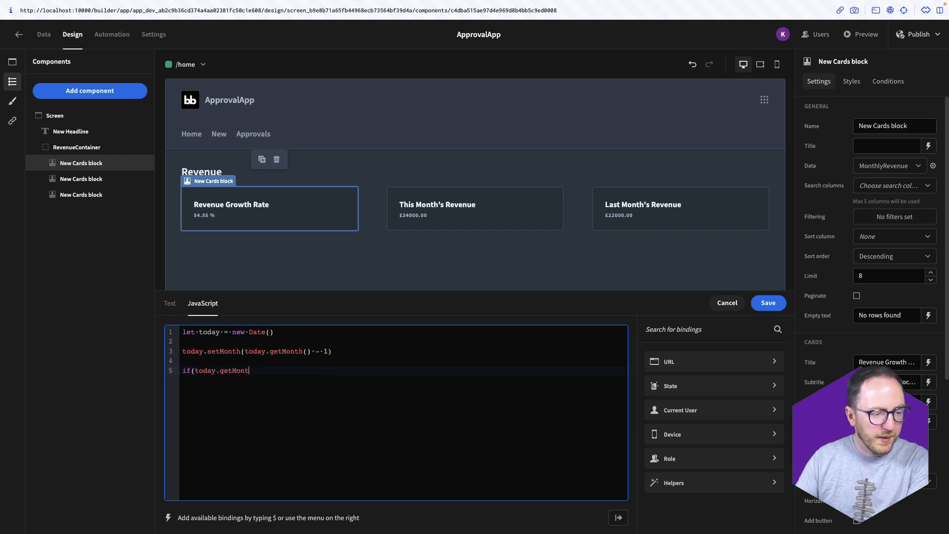
{"action": "type", "text": "h() === 11) {"}
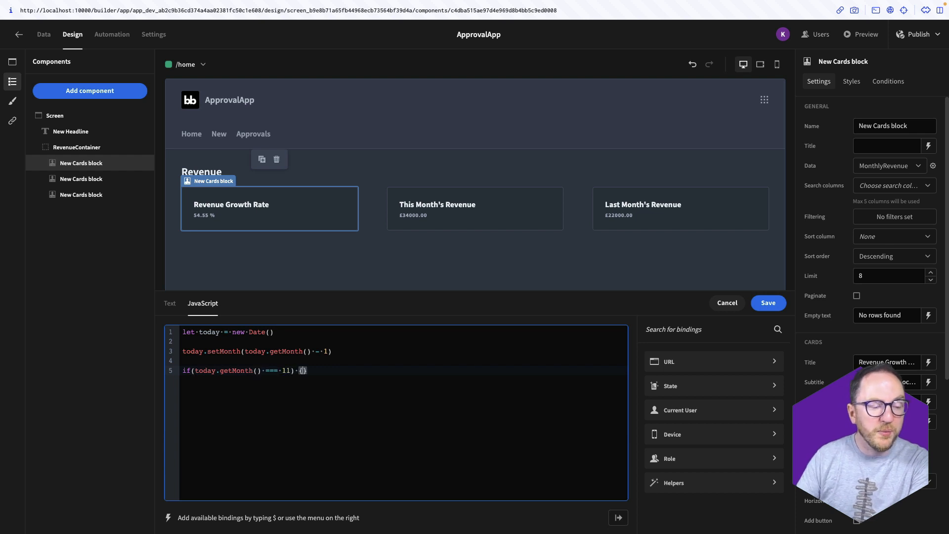
{"action": "key", "text": "Return"}
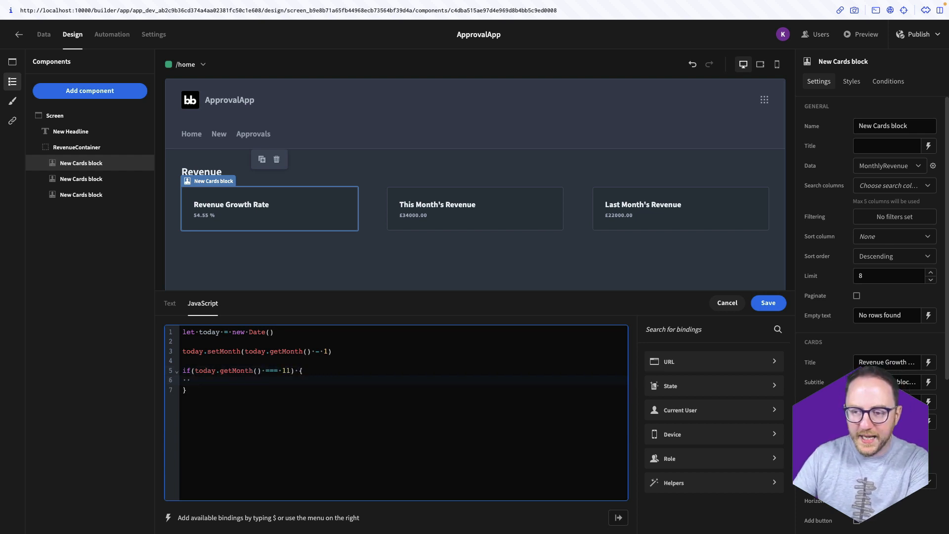
{"action": "type", "text": "today.s"}
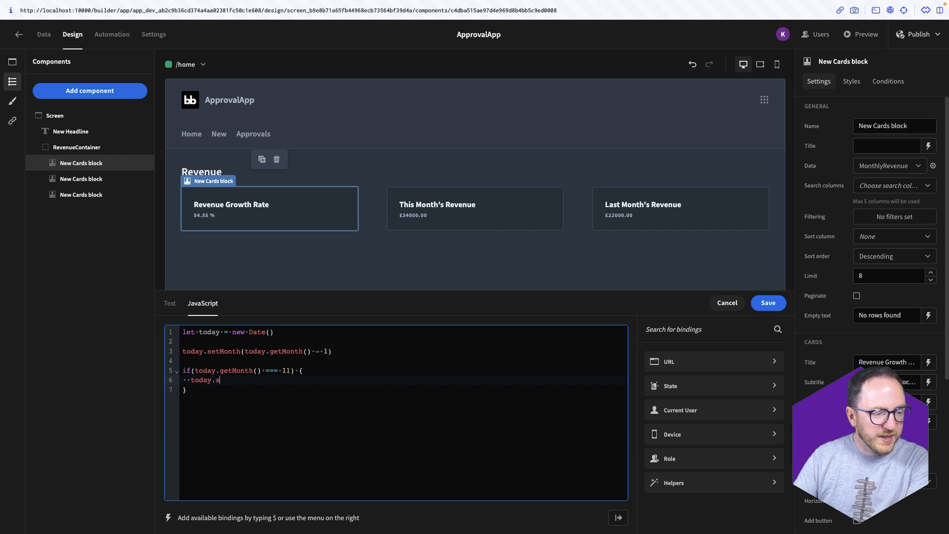
{"action": "type", "text": "etFullYear"}
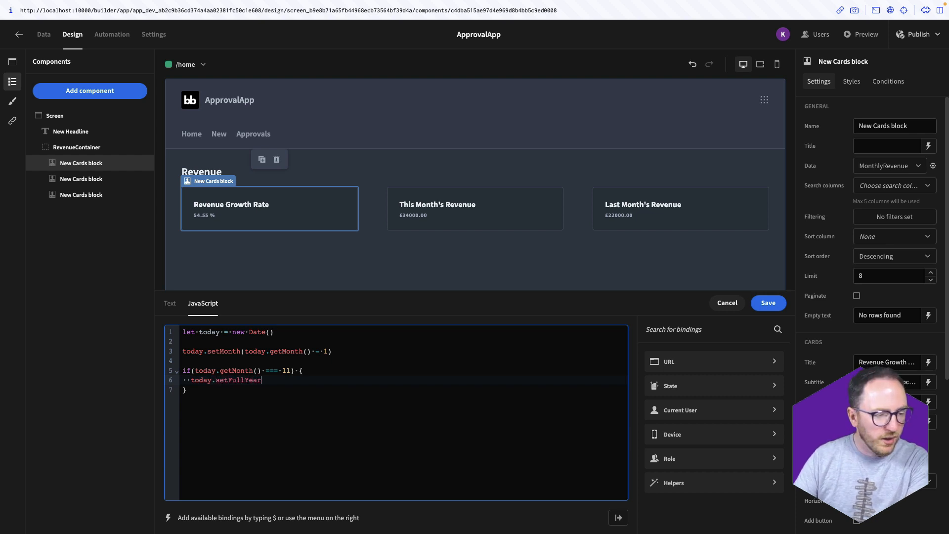
{"action": "type", "text": "(today.g"}
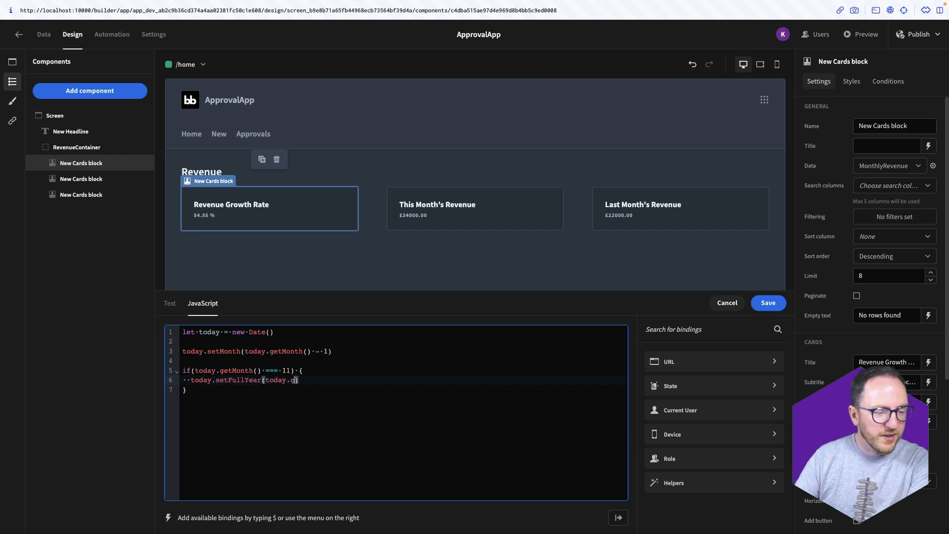
{"action": "type", "text": "etFull"}
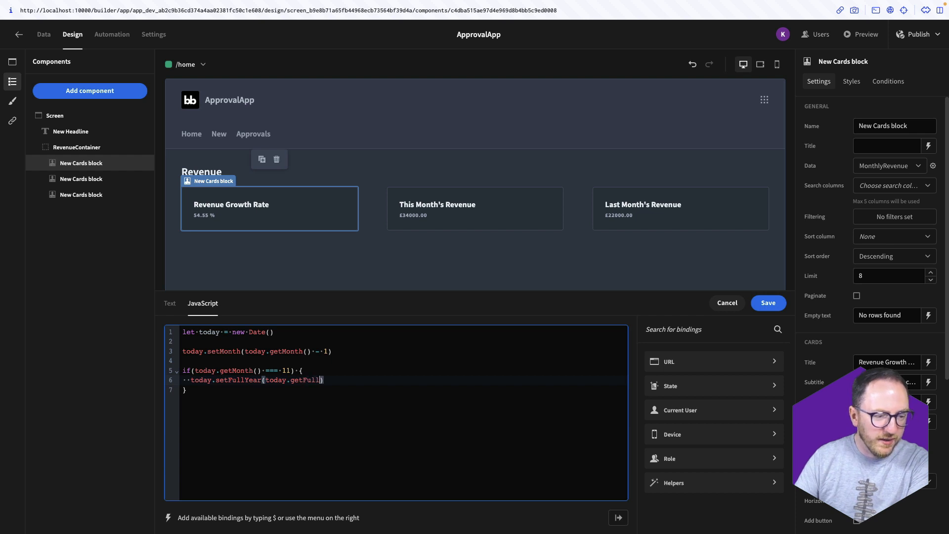
{"action": "type", "text": "Year"}
{"action": "type", "text": "() -"}
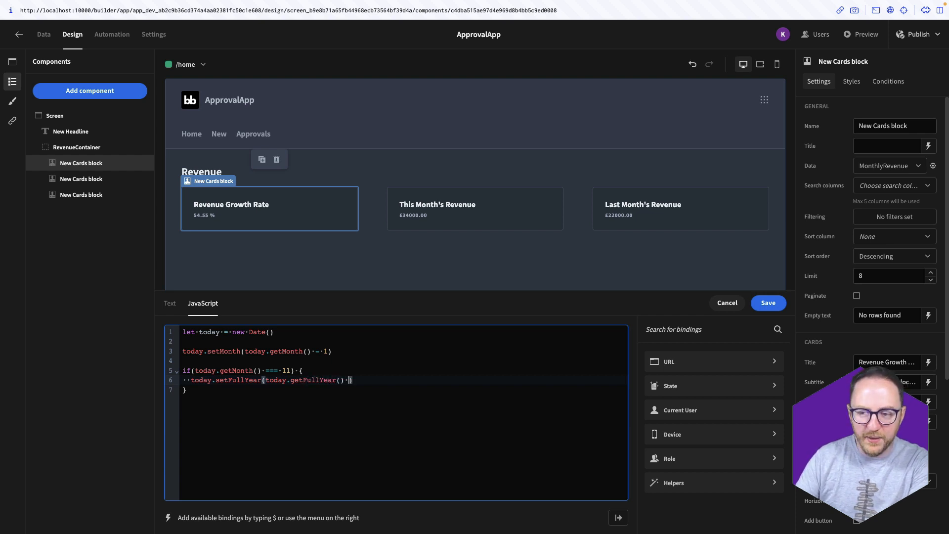
{"action": "type", "text": " 1"}
{"action": "key", "text": "Down"}
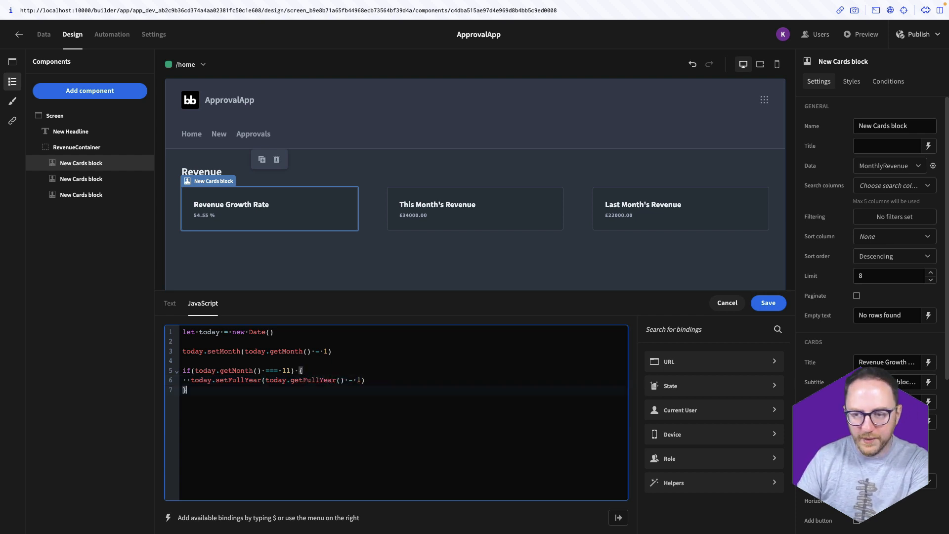
Step: Declare let previousMonthYear = today.getFullYear() below the if block in the last_month_year script
{"action": "key", "text": "Return"}
{"action": "key", "text": "Return"}
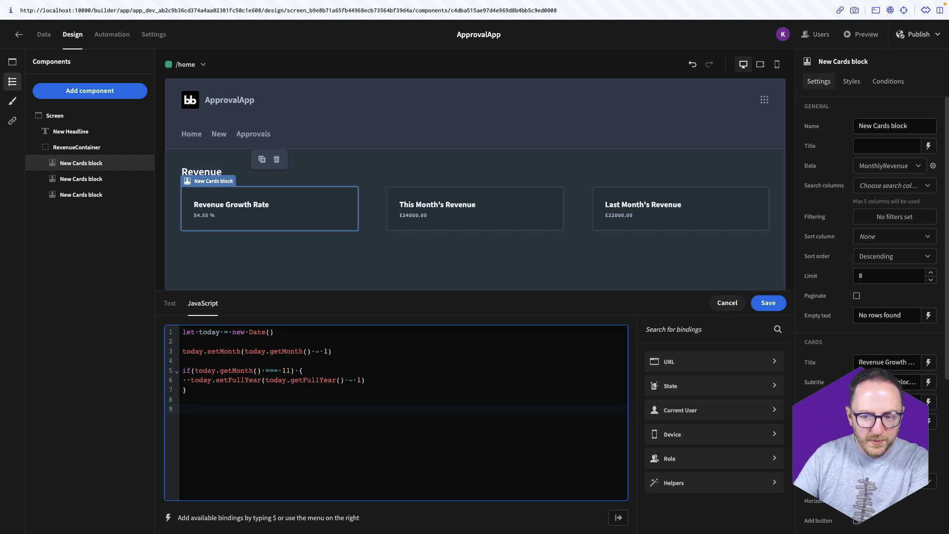
{"action": "type", "text": "let pre"}
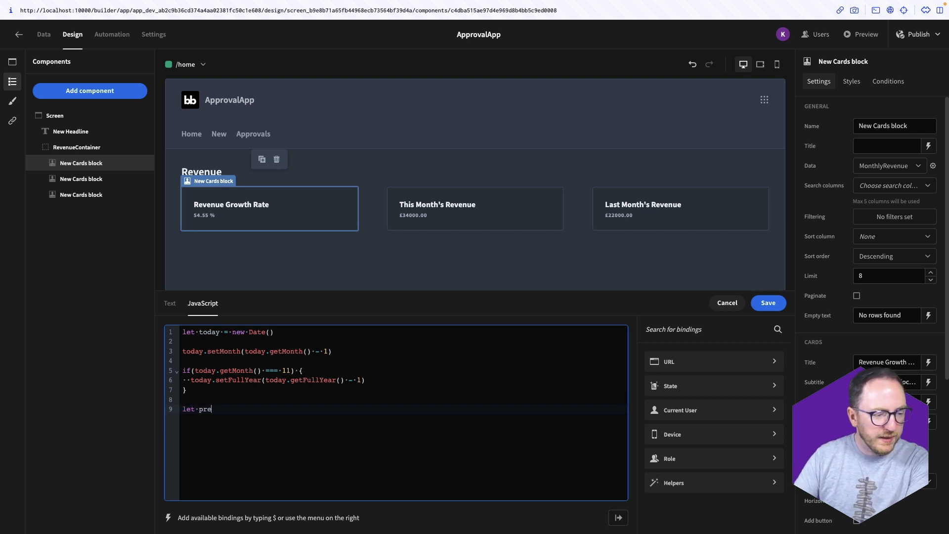
{"action": "type", "text": "viousMont"}
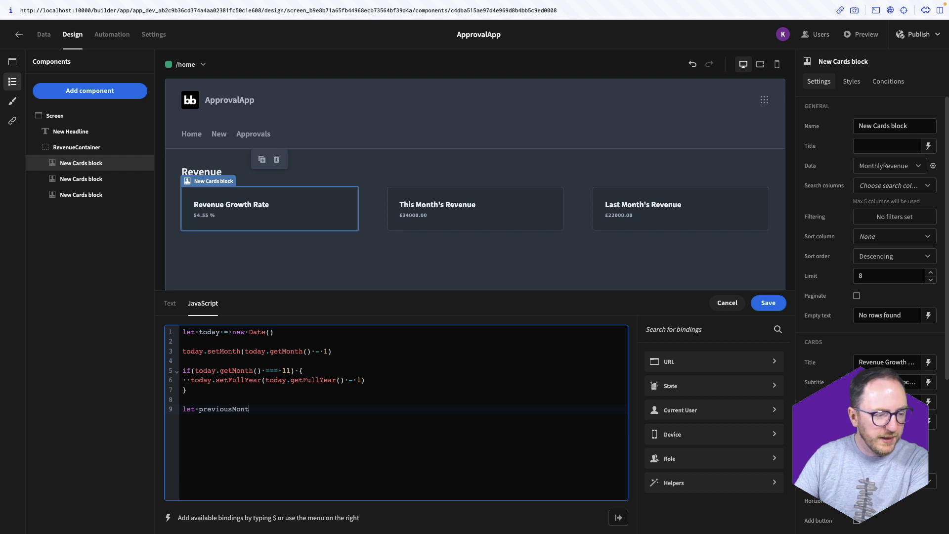
{"action": "type", "text": "hYear "}
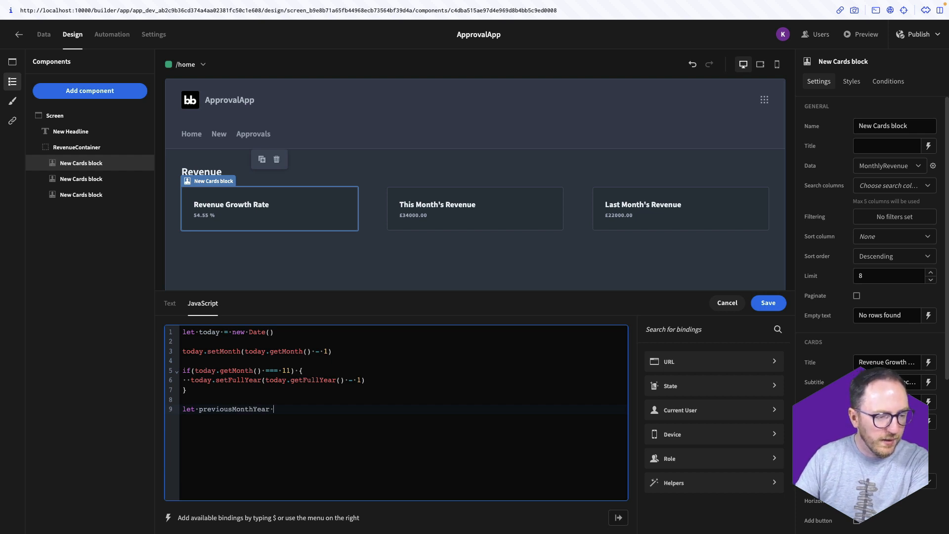
{"action": "type", "text": "= today."}
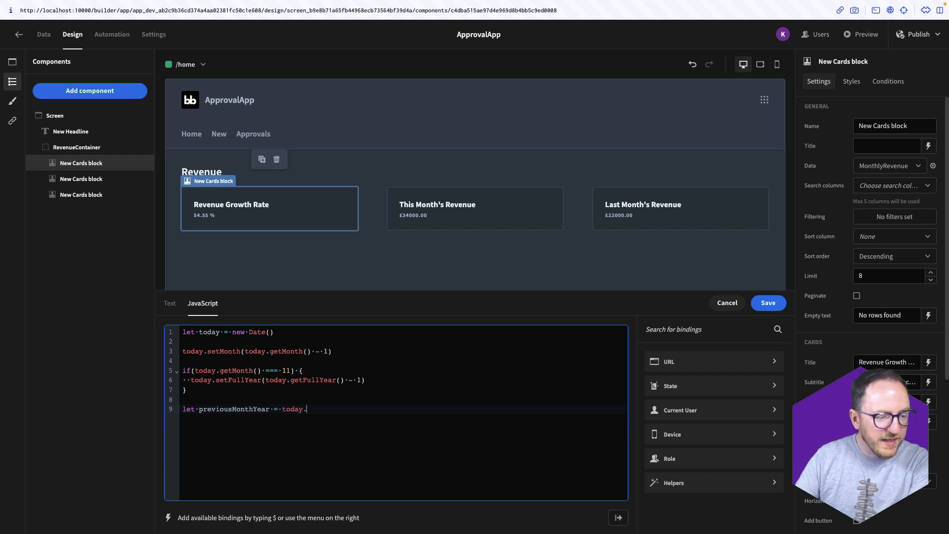
{"action": "type", "text": "getFullYT"}
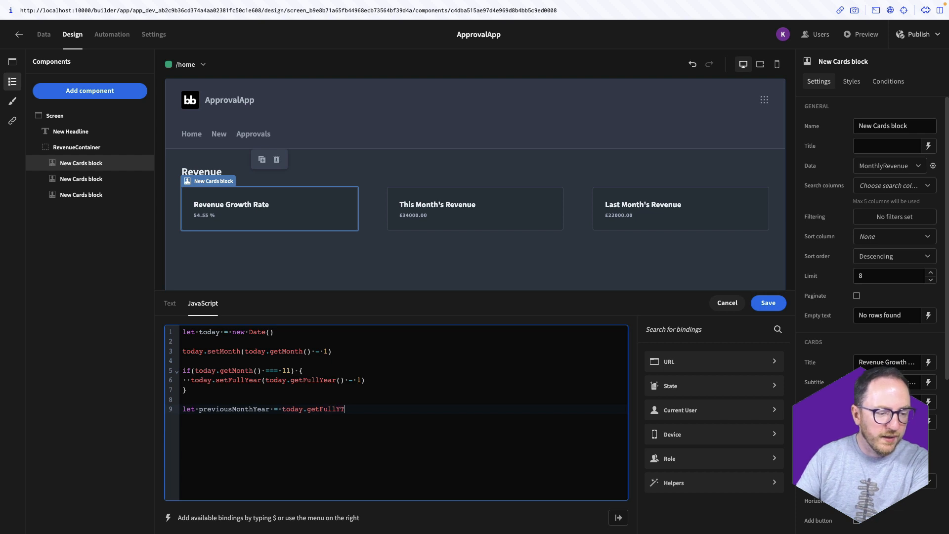
{"action": "type", "text": "ear()"}
Step: End the last_month_year script with return previousMonthYear and save the query bindings
{"action": "key", "text": "Return"}
{"action": "key", "text": "Return"}
{"action": "type", "text": "return"}
{"action": "type", "text": "pr"}
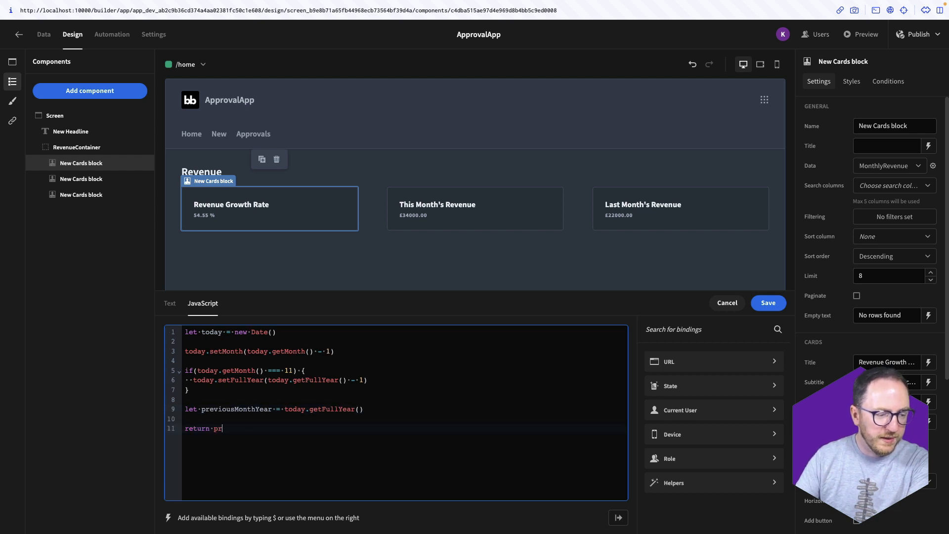
{"action": "type", "text": "eviousMonth"}
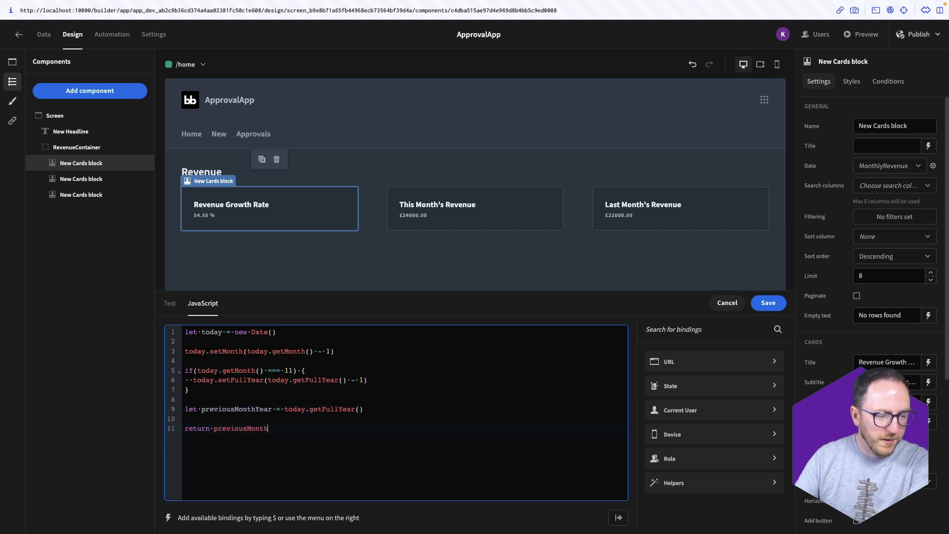
{"action": "type", "text": "Year"}
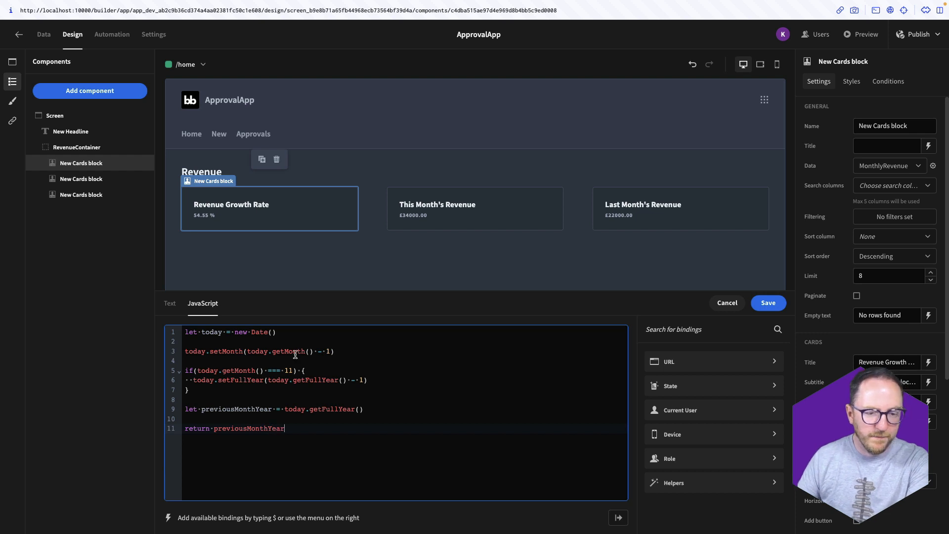
{"action": "left_click", "coordinate": [775, 303]}
{"action": "left_click", "coordinate": [775, 309]}
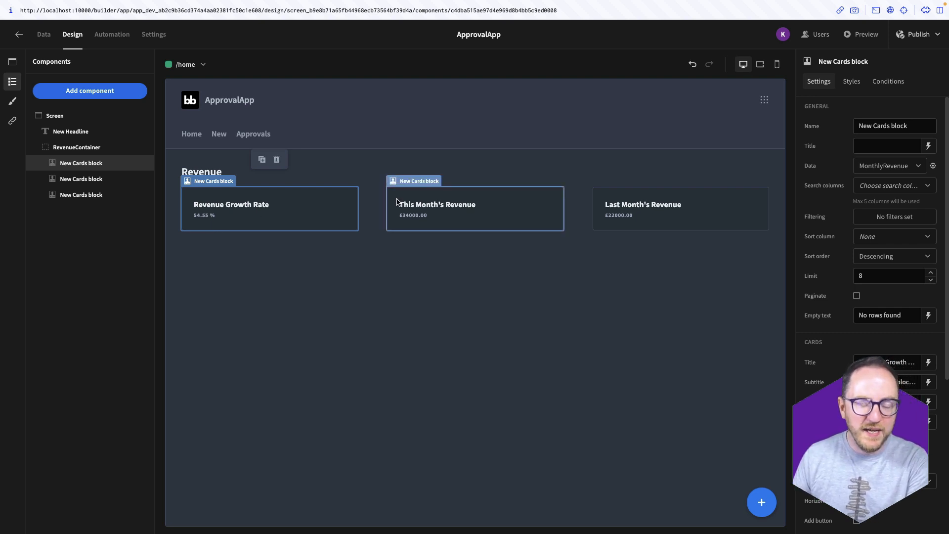
{"action": "left_click", "coordinate": [709, 327]}
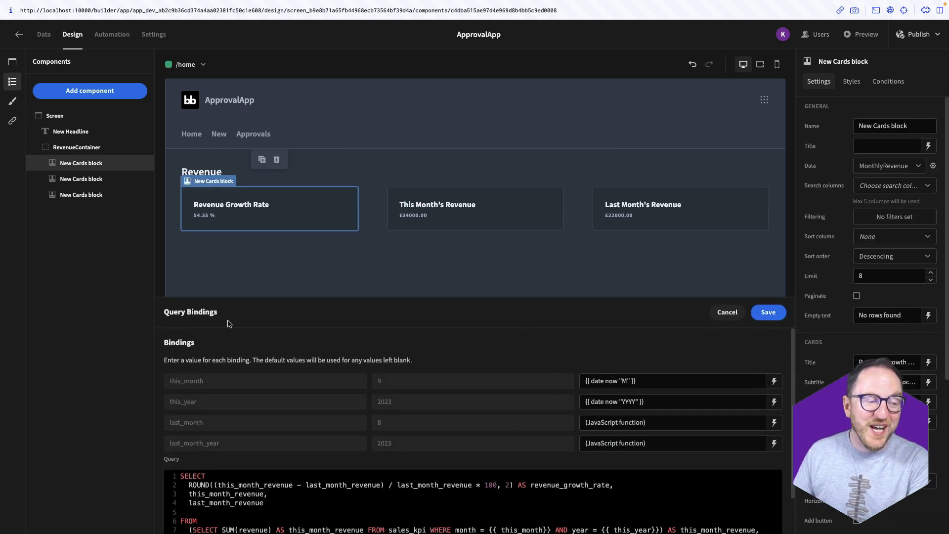
{"action": "left_click", "coordinate": [736, 311]}
Step: Create a new query on the PostgreSQL source and name it SalesConversion
{"action": "left_click", "coordinate": [414, 211]}
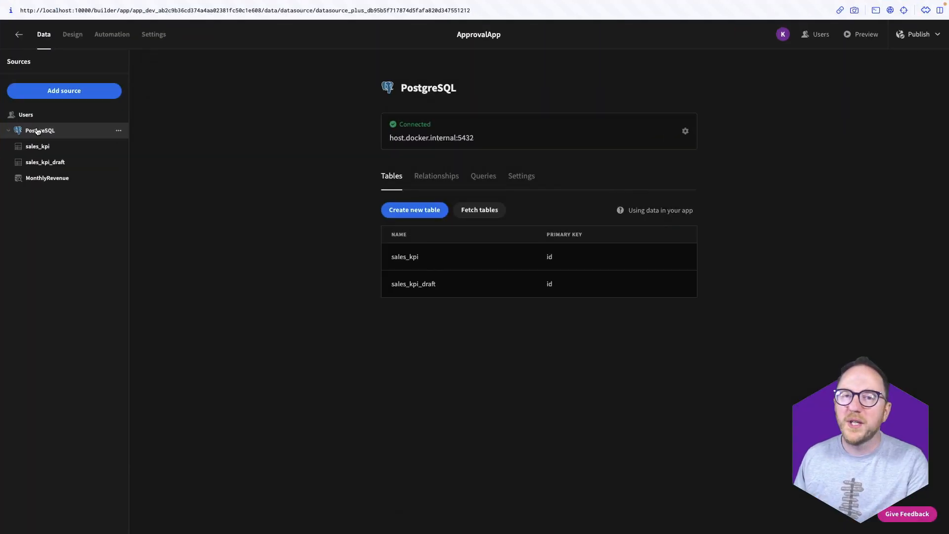
{"action": "left_click", "coordinate": [484, 178]}
{"action": "left_click", "coordinate": [418, 216]}
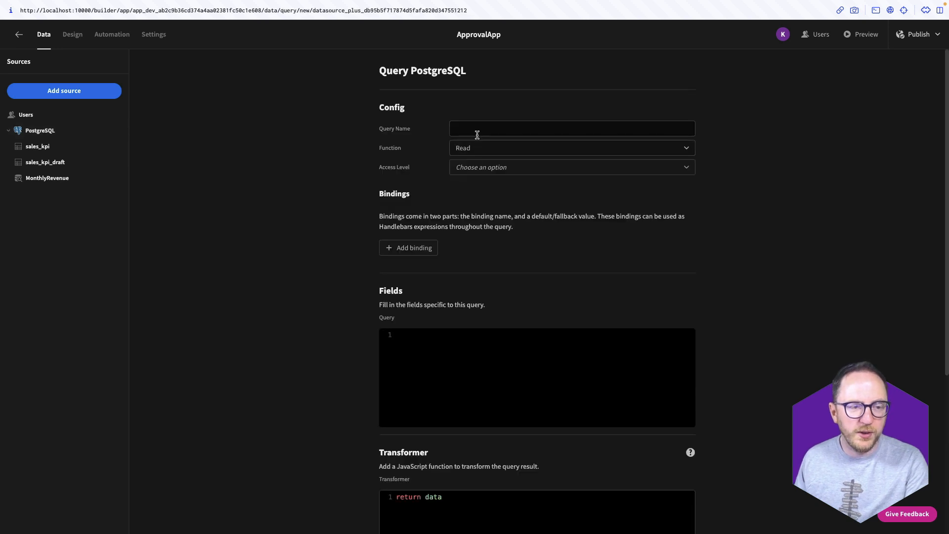
{"action": "left_click", "coordinate": [477, 133]}
{"action": "type", "text": "SalesC"}
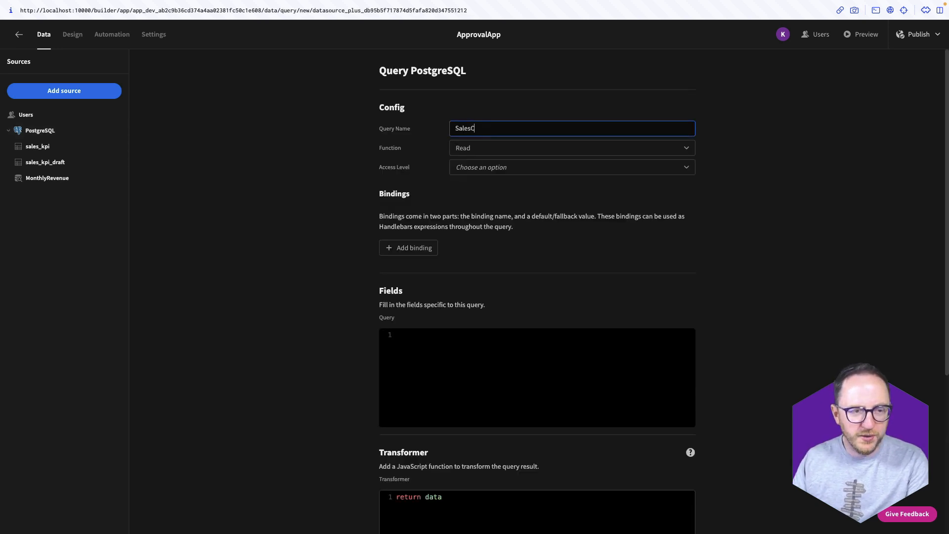
{"action": "type", "text": "onversion"}
Step: Start the SalesConversion SQL with SELECT ROUND(SUM(num_sales)/SUM(num_leads) ,2)
{"action": "left_click", "coordinate": [397, 335]}
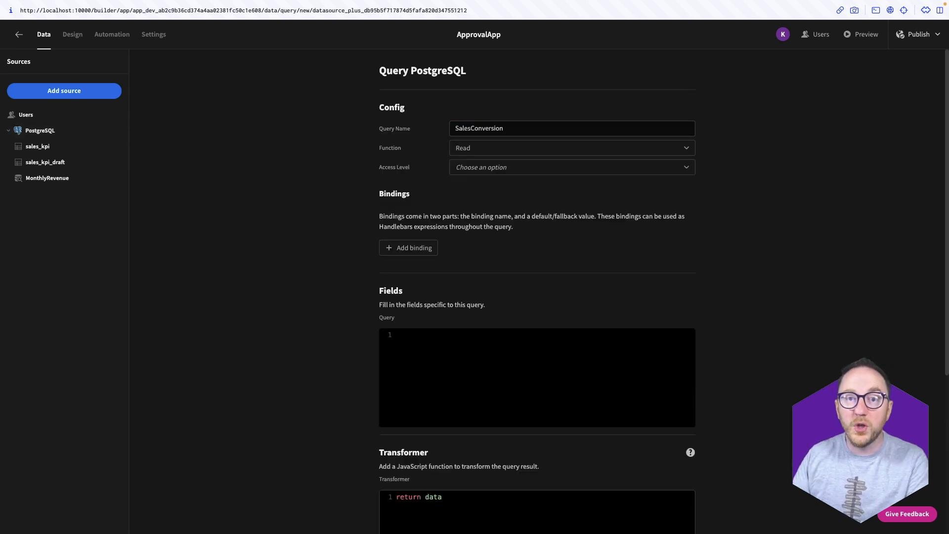
{"action": "type", "text": "SELECT"}
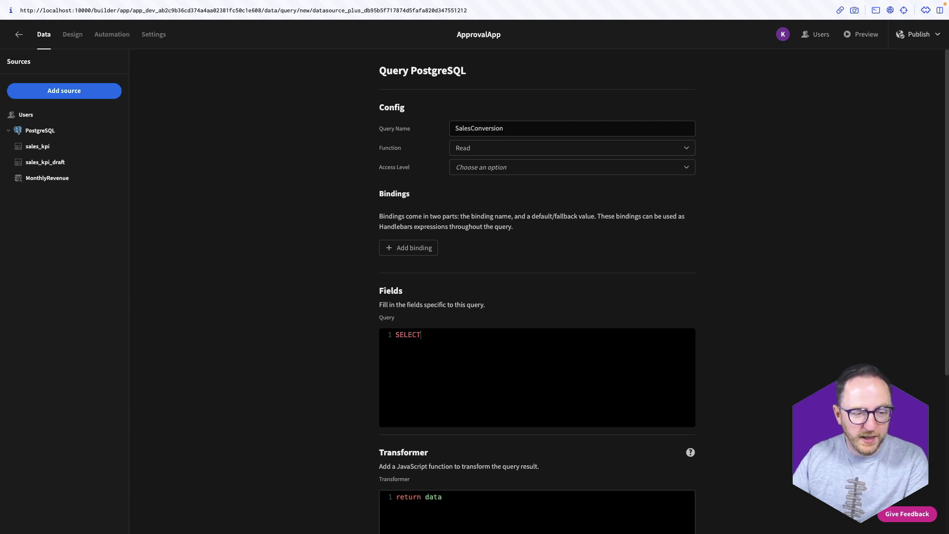
{"action": "type", "text": "ROUND("}
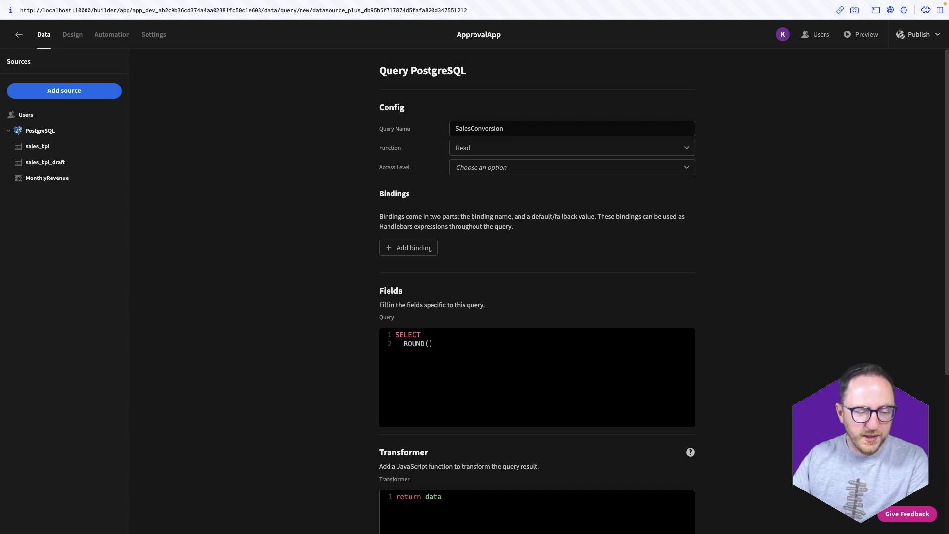
{"action": "type", "text": " ,2"}
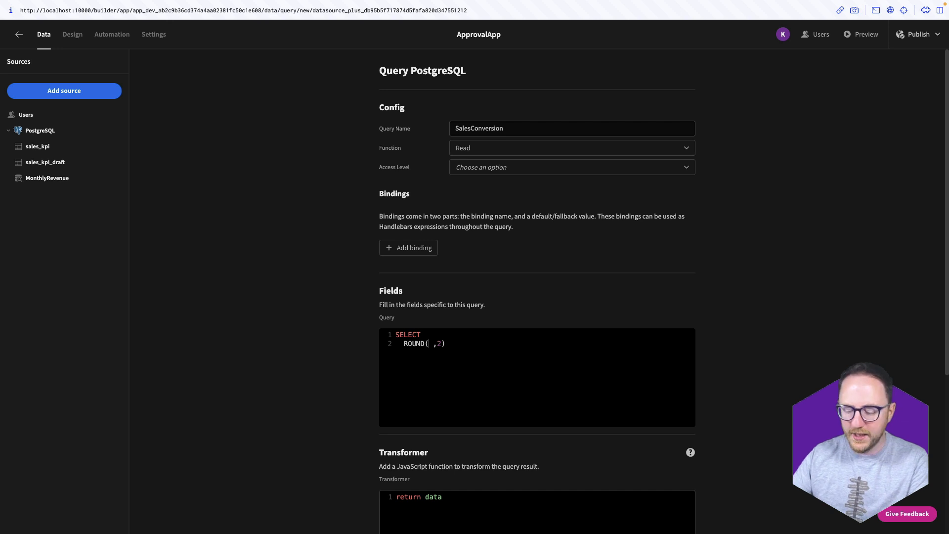
{"action": "type", "text": "SUM("}
{"action": "type", "text": "num_sales"}
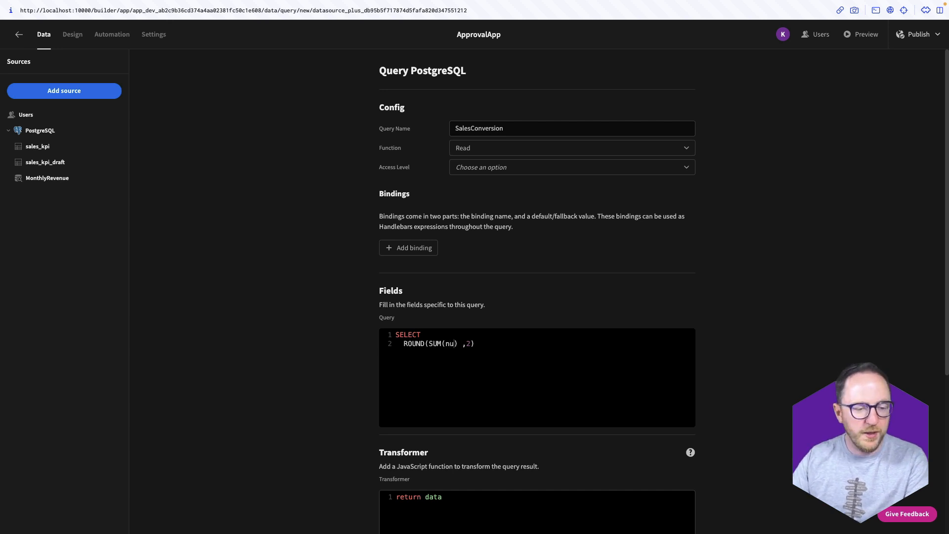
{"action": "type", "text": ")/"}
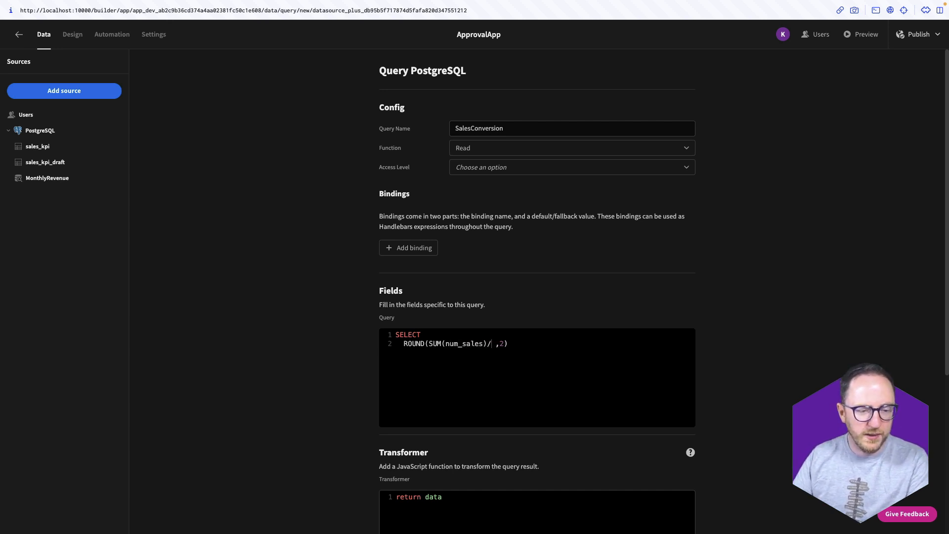
{"action": "type", "text": "SUM(num"}
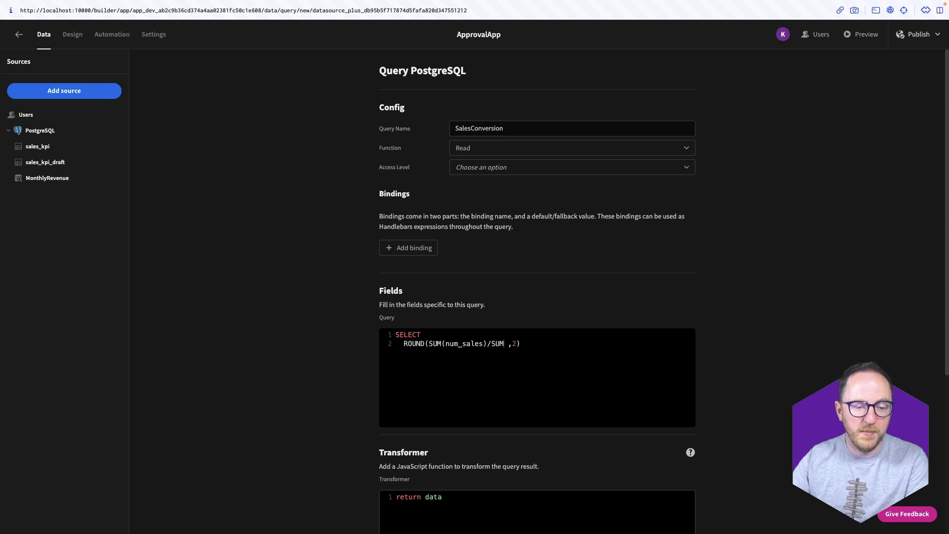
{"action": "type", "text": "_leads"}
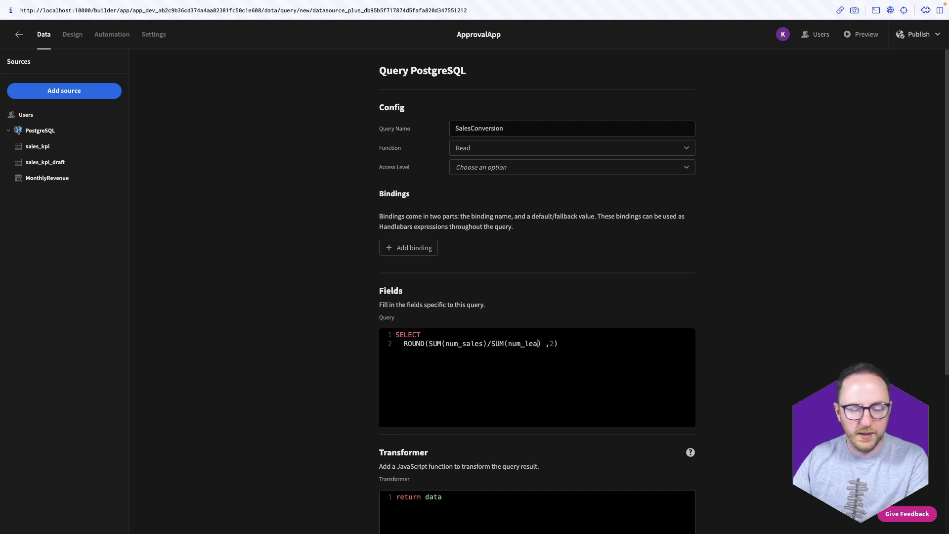
{"action": "type", "text": ") ,2) "}
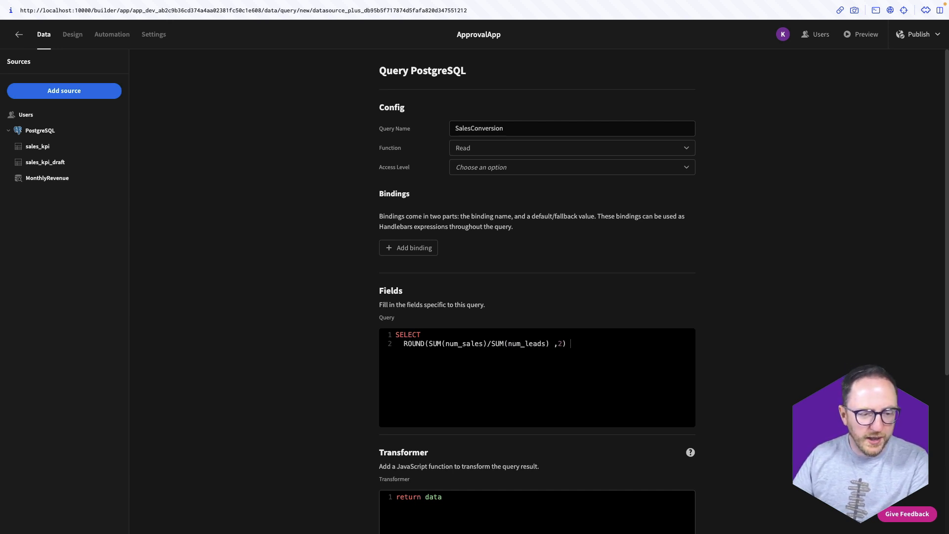
Step: Alias the rounded ratio as sales_conversion_overall
{"action": "type", "text": "as tot"}
{"action": "key", "text": "BackSpace"}
{"action": "key", "text": "BackSpace"}
{"action": "key", "text": "BackSpace"}
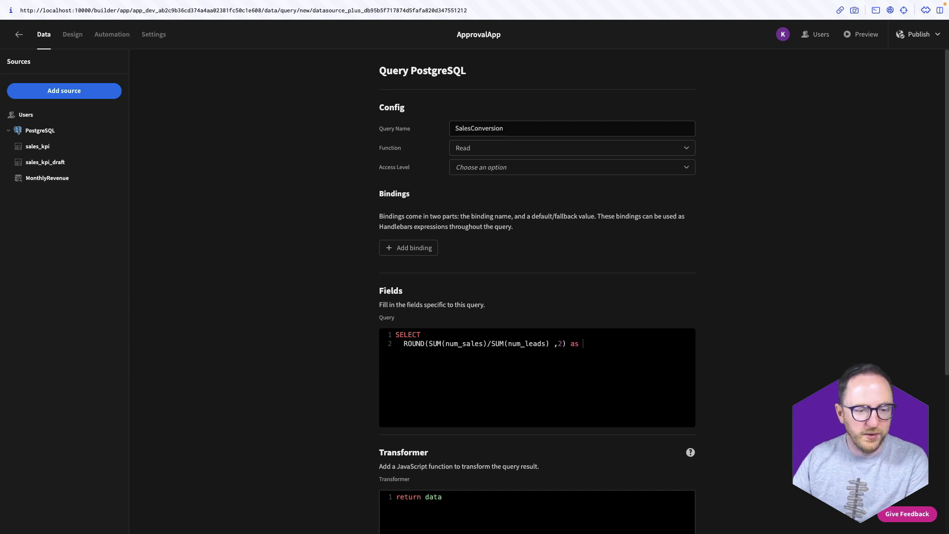
{"action": "type", "text": "sales_"}
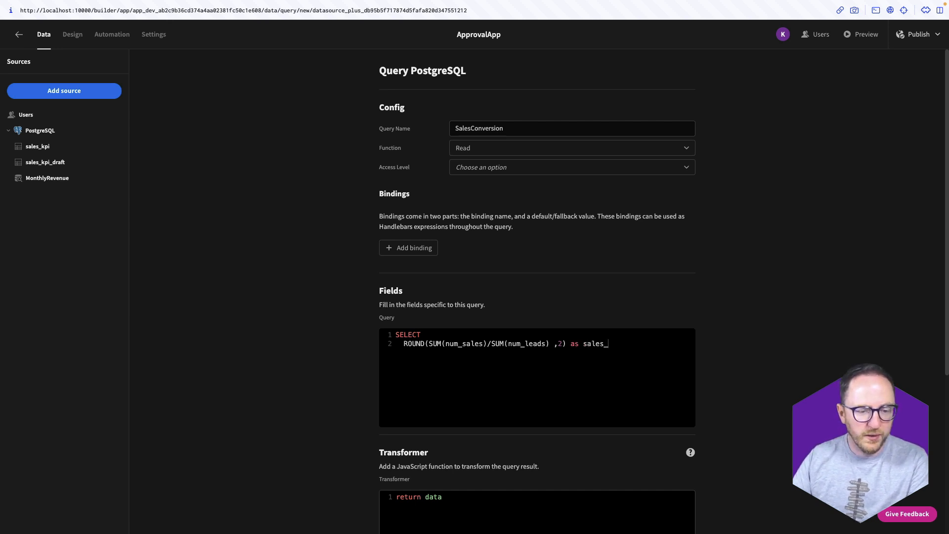
{"action": "type", "text": "conversion_"}
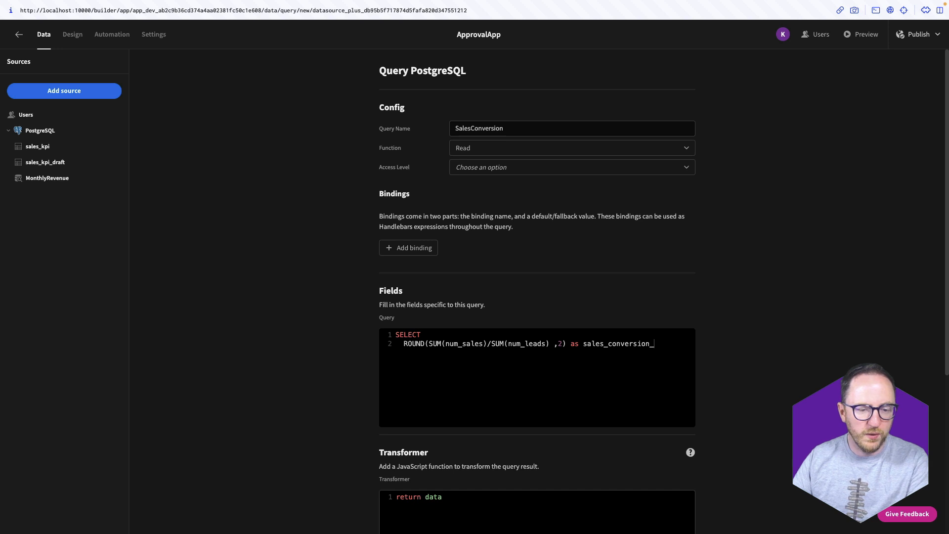
{"action": "type", "text": "overall"}
Step: Complete the query with FROM sales_kpi and * 100 after the sales-to-leads ratio, and run it
{"action": "key", "text": "Return"}
{"action": "key", "text": "Return"}
{"action": "type", "text": "FROM"}
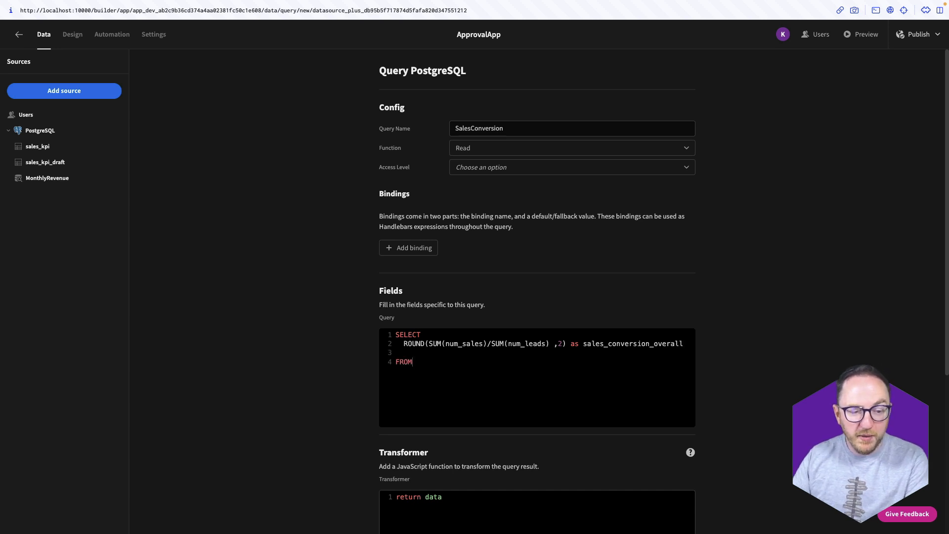
{"action": "type", "text": "sales"}
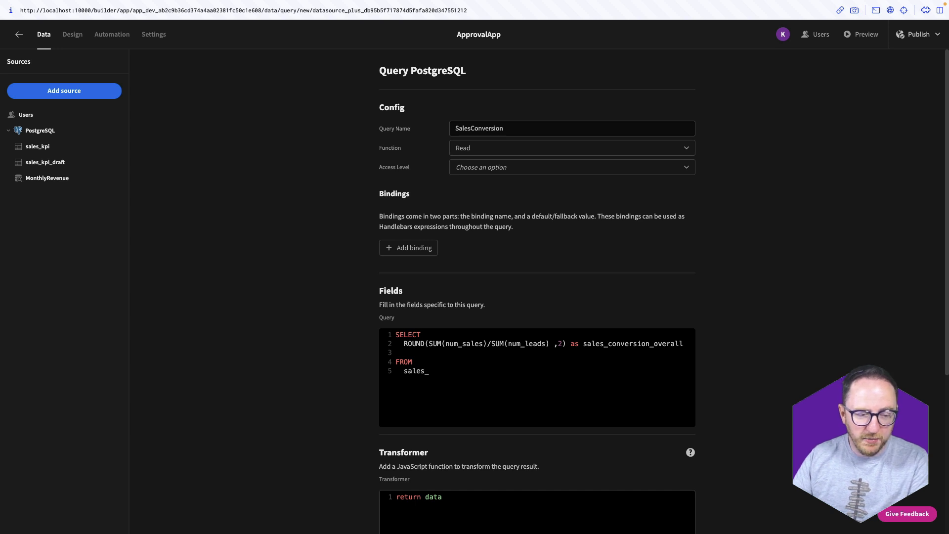
{"action": "type", "text": "_s"}
{"action": "key", "text": "BackSpace"}
{"action": "type", "text": "kpi"}
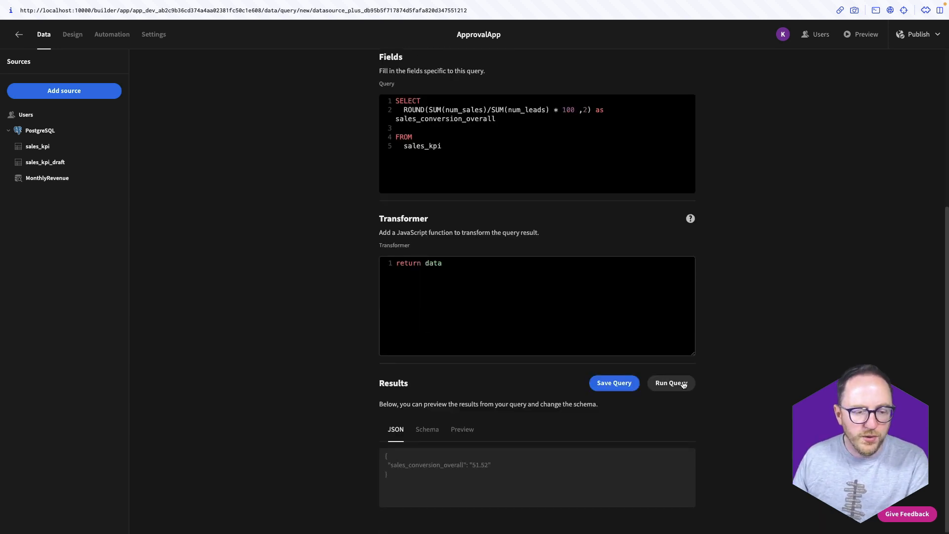
{"action": "left_click", "coordinate": [684, 385]}
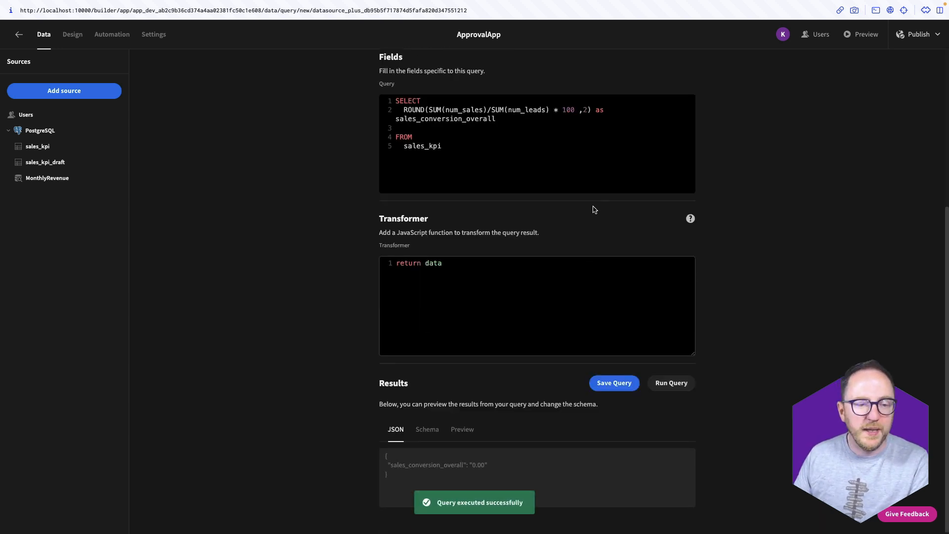
{"action": "key", "text": "ctrl+Up"}
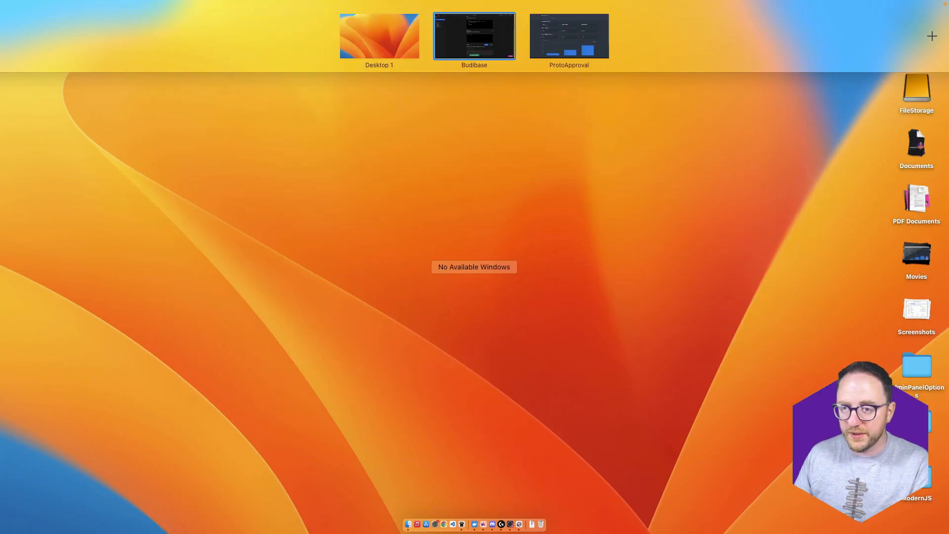
{"action": "key", "text": "ctrl+Up"}
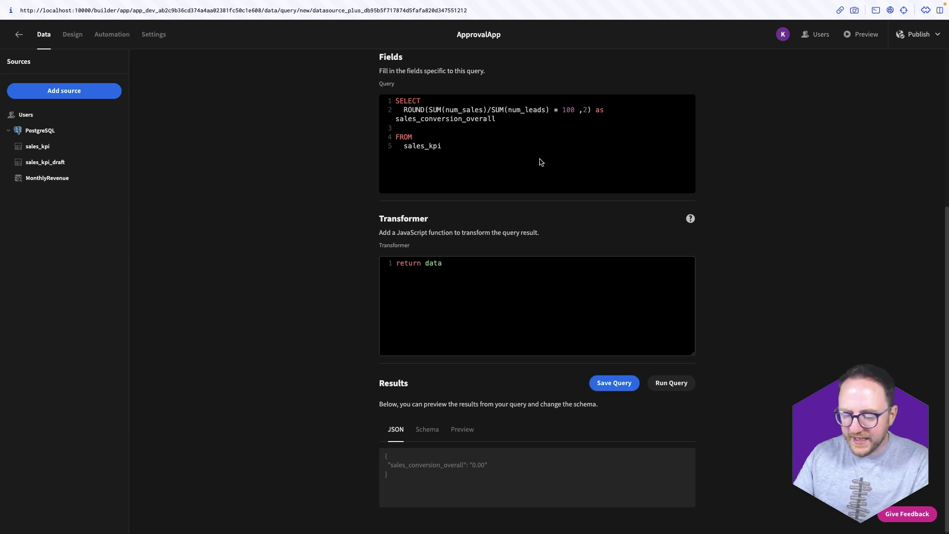
Step: Multiply SUM(num_sales) by 1.0 ahead of the division and run the SalesConversion query again
{"action": "type", "text": "*1.0"}
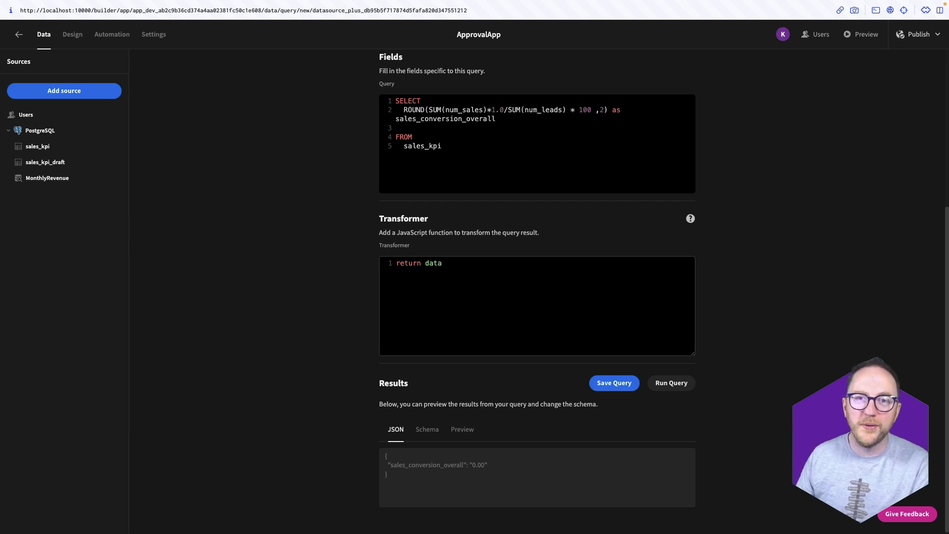
{"action": "left_click", "coordinate": [669, 383]}
{"action": "scroll", "coordinate": [730, 401], "scroll_direction": "down", "scroll_amount": 1}
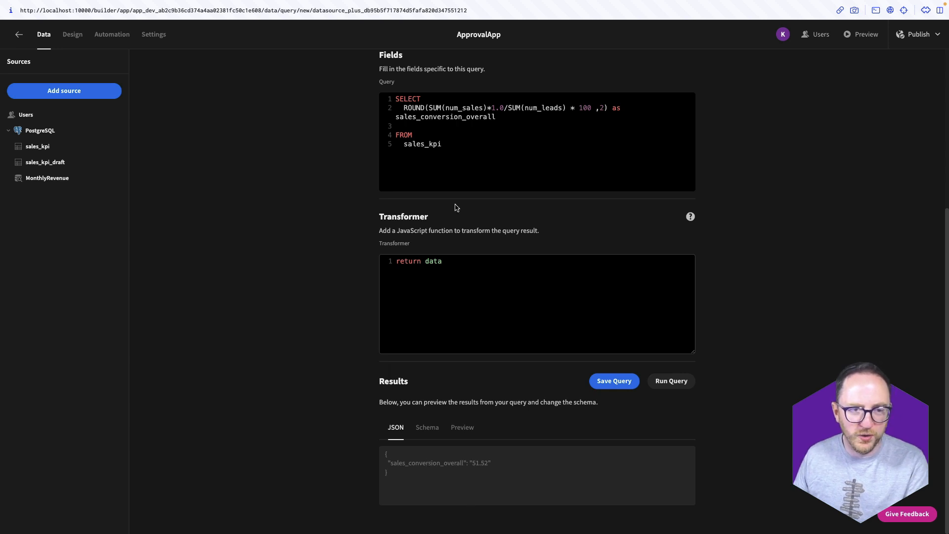
{"action": "scroll", "coordinate": [520, 261], "scroll_direction": "up", "scroll_amount": 3}
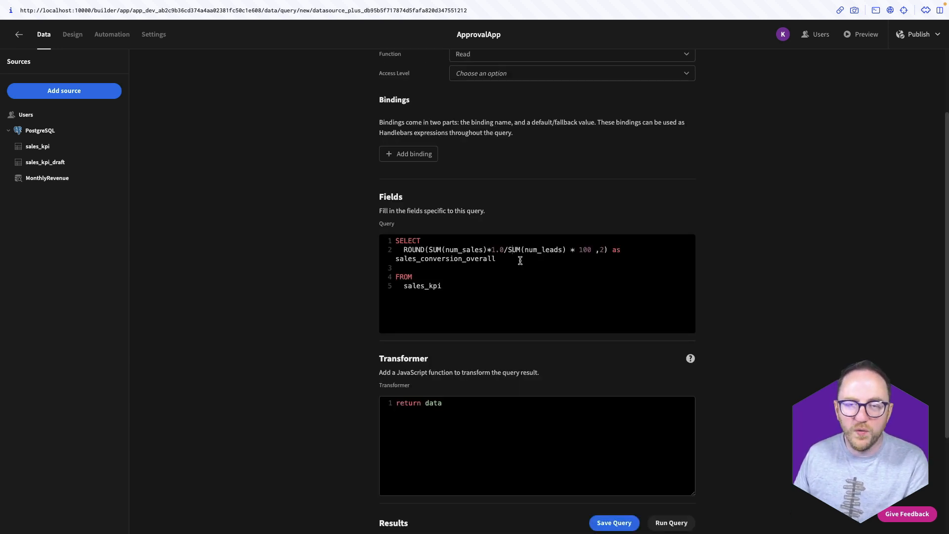
Step: Add the query bindings this_month with default 9 and this_year with default 2023
{"action": "scroll", "coordinate": [520, 261], "scroll_direction": "up", "scroll_amount": 1}
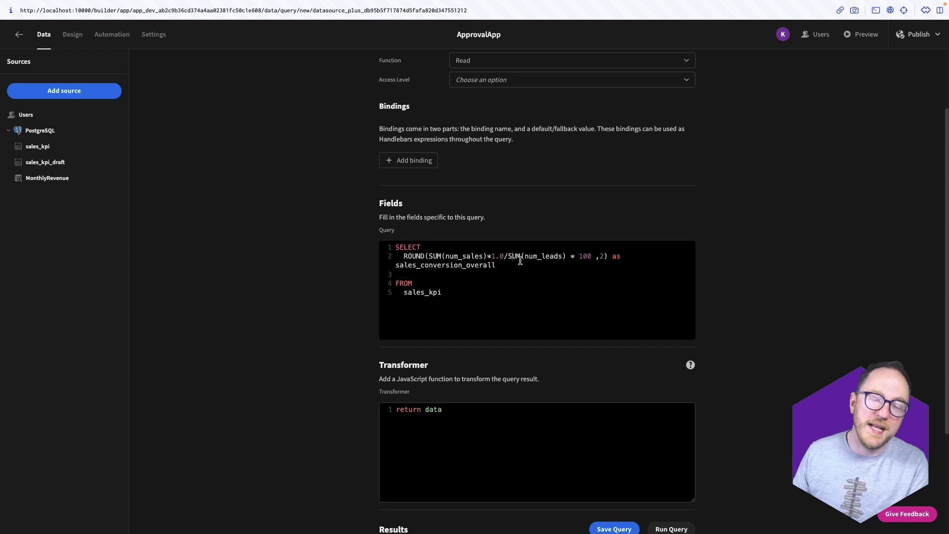
{"action": "left_click", "coordinate": [396, 160]}
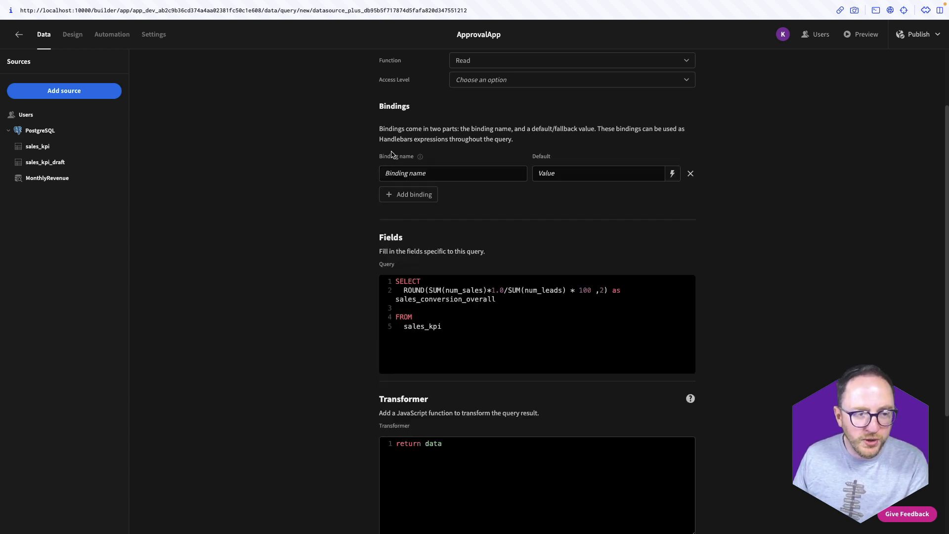
{"action": "left_click", "coordinate": [415, 172]}
{"action": "type", "text": "this_month"}
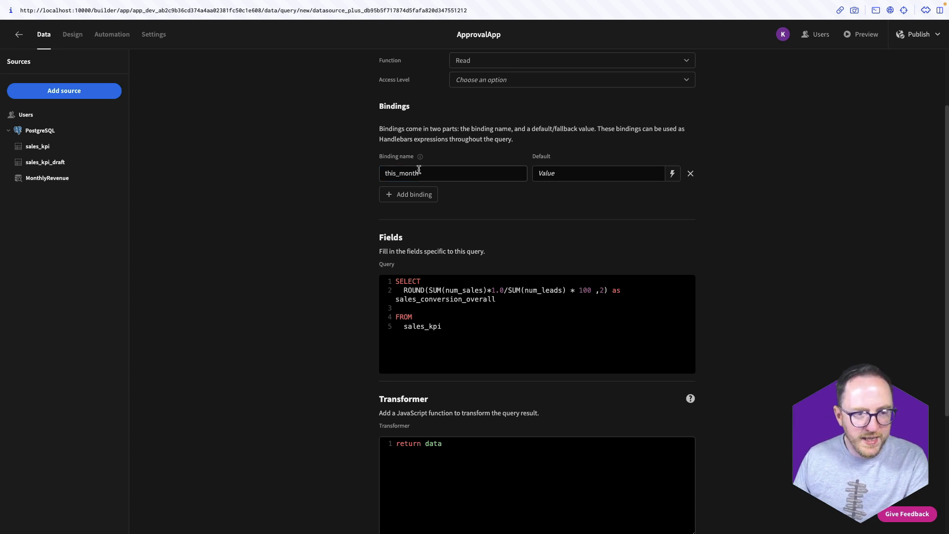
{"action": "left_click", "coordinate": [568, 173]}
{"action": "type", "text": "9"}
{"action": "left_click", "coordinate": [427, 194]}
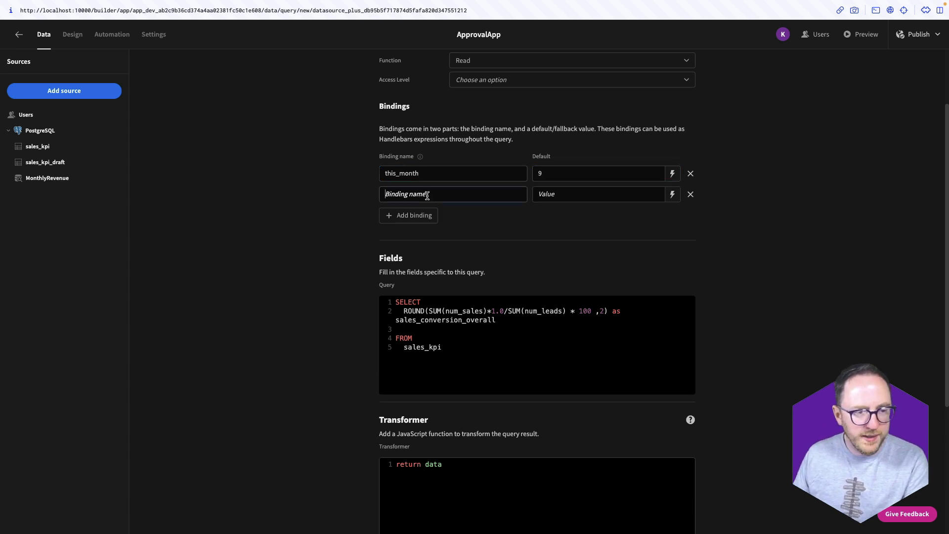
{"action": "type", "text": "this_year"}
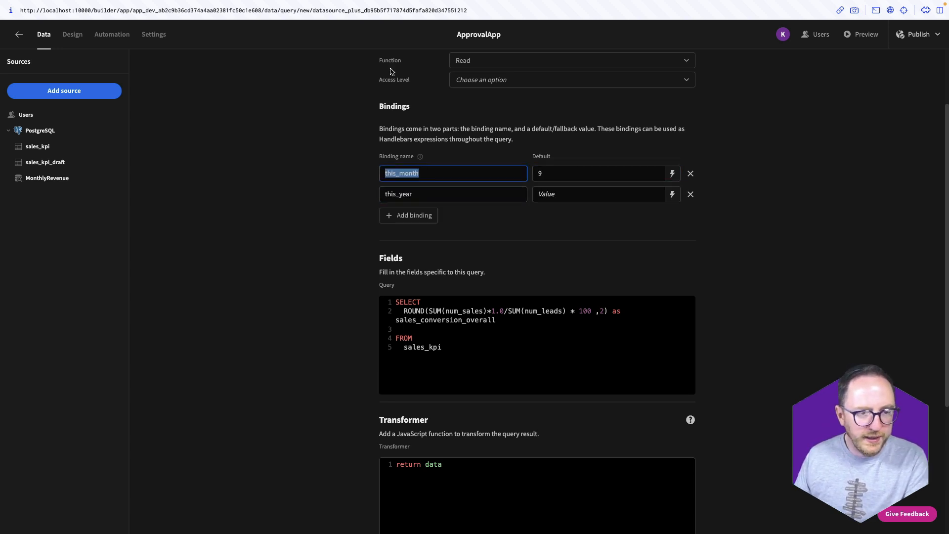
{"action": "key", "text": "Tab"}
{"action": "type", "text": "2023"}
Step: Add the bindings last_month with default 8 and last_month_year with default 2023
{"action": "left_click", "coordinate": [422, 216]}
{"action": "type", "text": "last_month"}
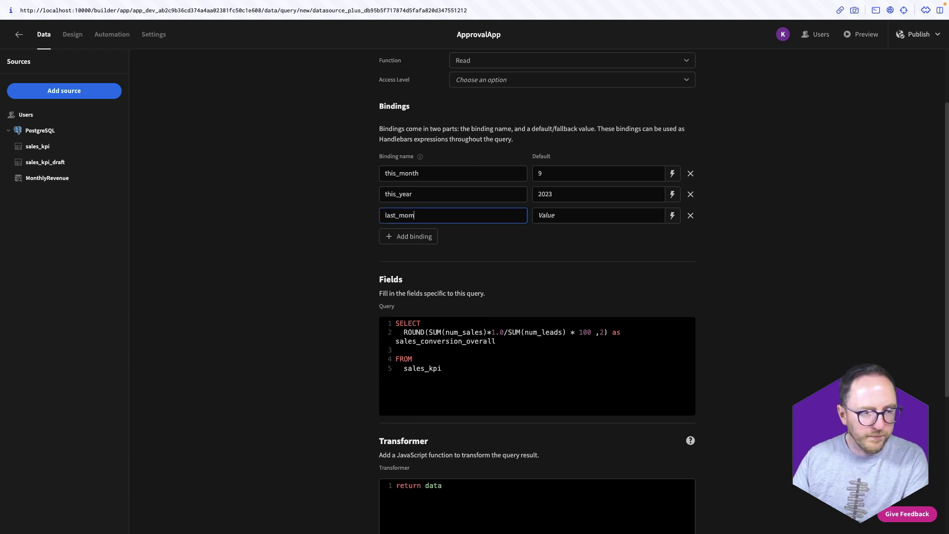
{"action": "left_click", "coordinate": [574, 216]}
{"action": "type", "text": "8"}
{"action": "left_click", "coordinate": [422, 238]}
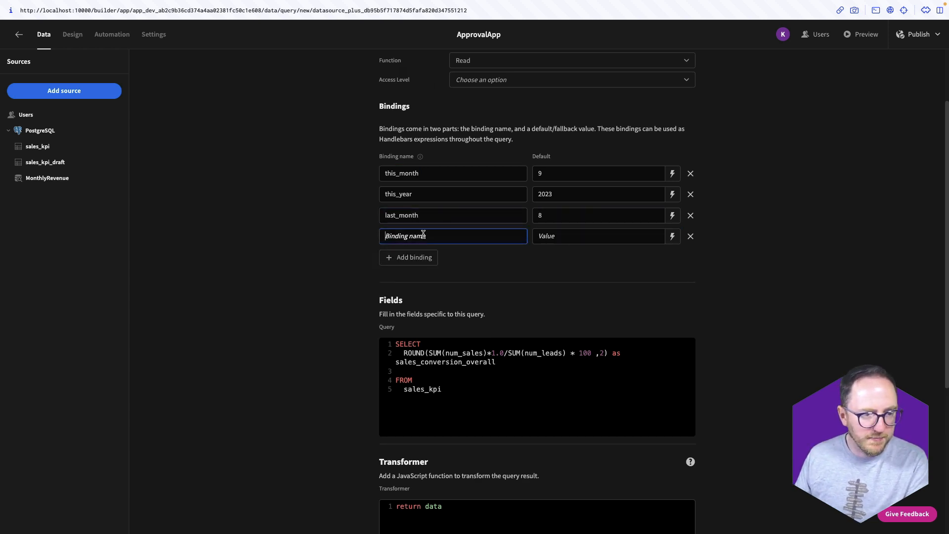
Step: Add a second column to the SELECT, ROUND( , 2) AS sales_conversion_last_month, following sales_conversion_overall
{"action": "left_click", "coordinate": [522, 363]}
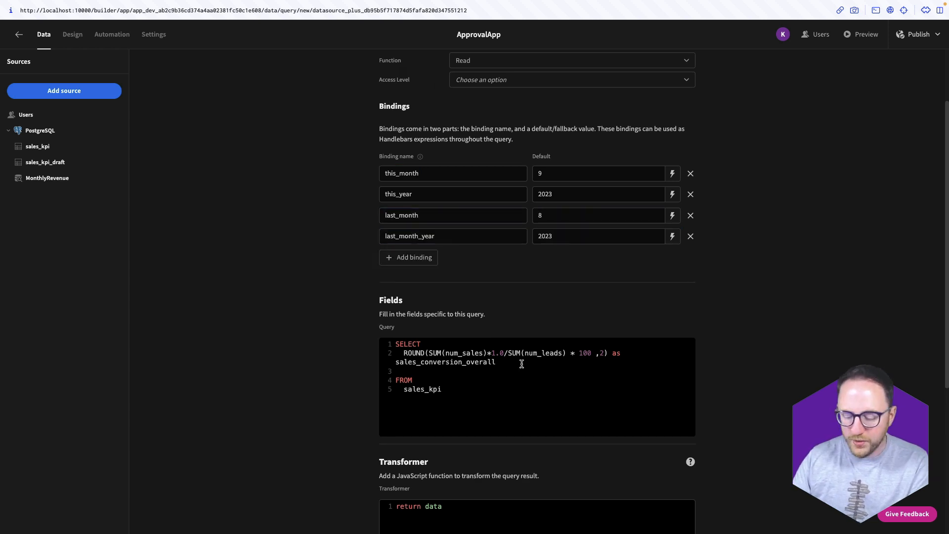
{"action": "type", "text": ","}
{"action": "key", "text": "Return"}
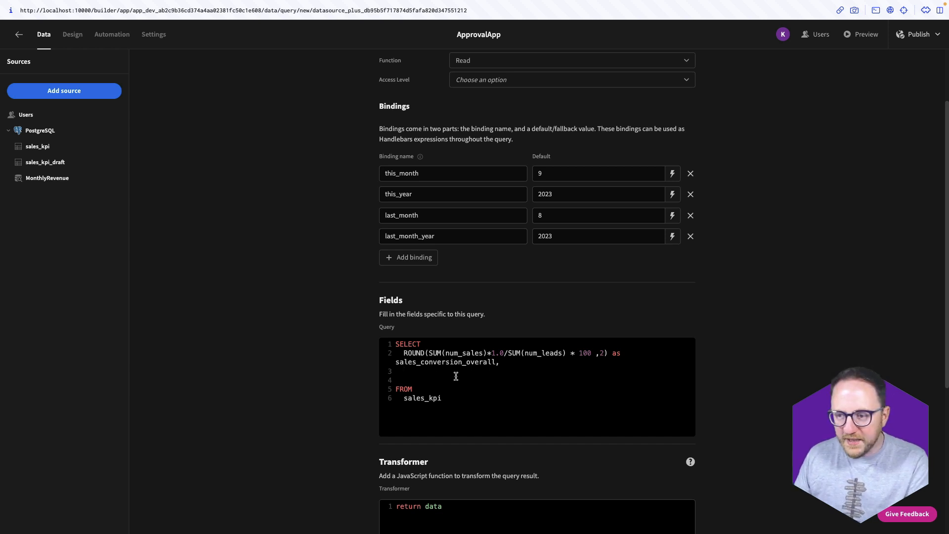
{"action": "type", "text": "ROUND("}
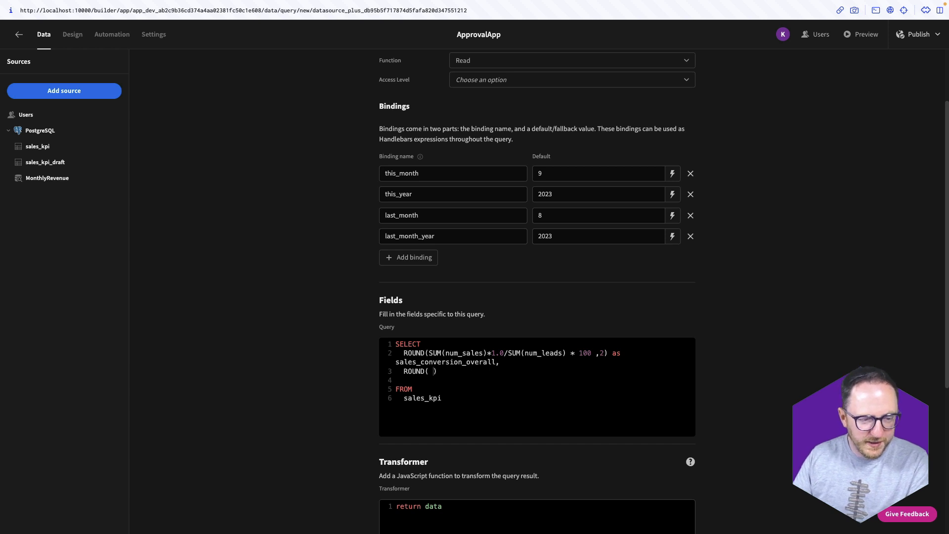
{"action": "type", "text": " , 2) AS "}
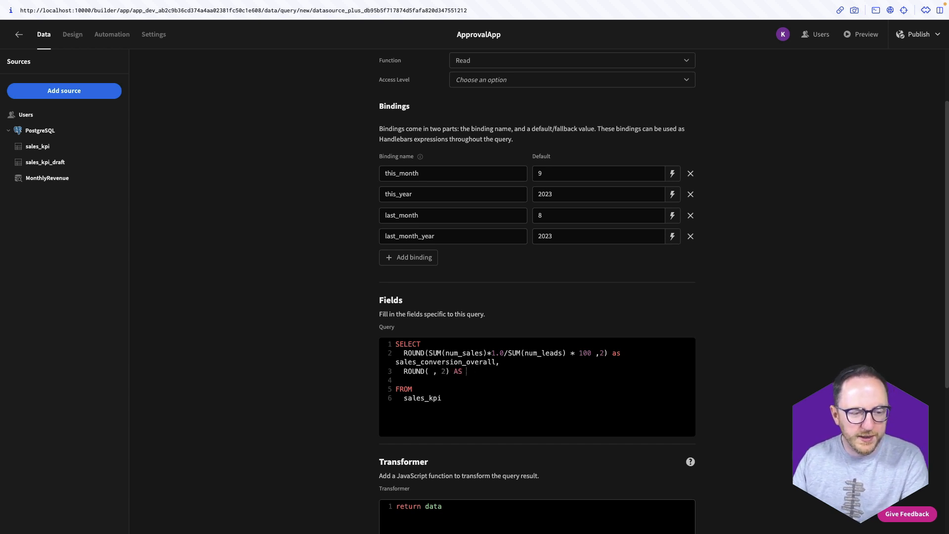
{"action": "type", "text": "sales_convers"}
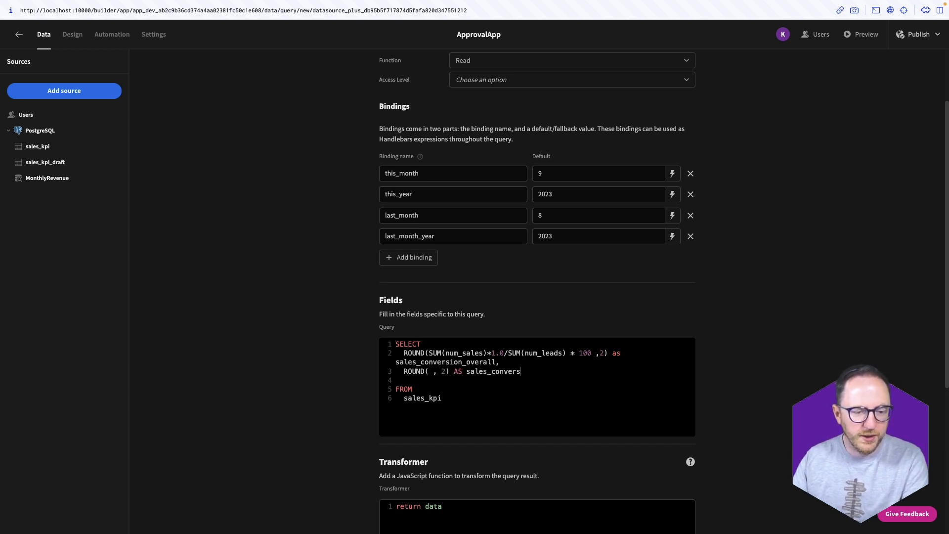
{"action": "type", "text": "ion_last_month"}
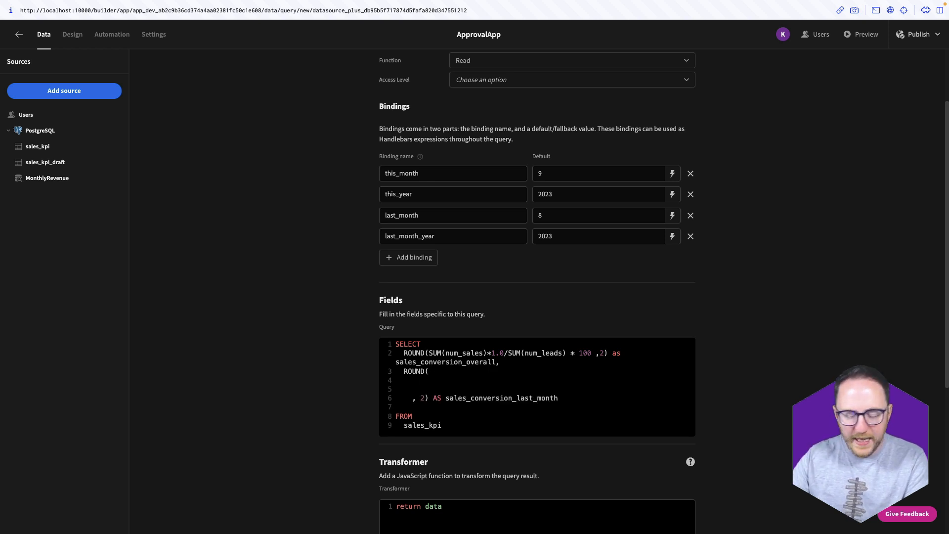
Step: Insert an empty SUM() / SUM() division inside the ROUND of the last-month conversion column
{"action": "type", "text": "SUM"}
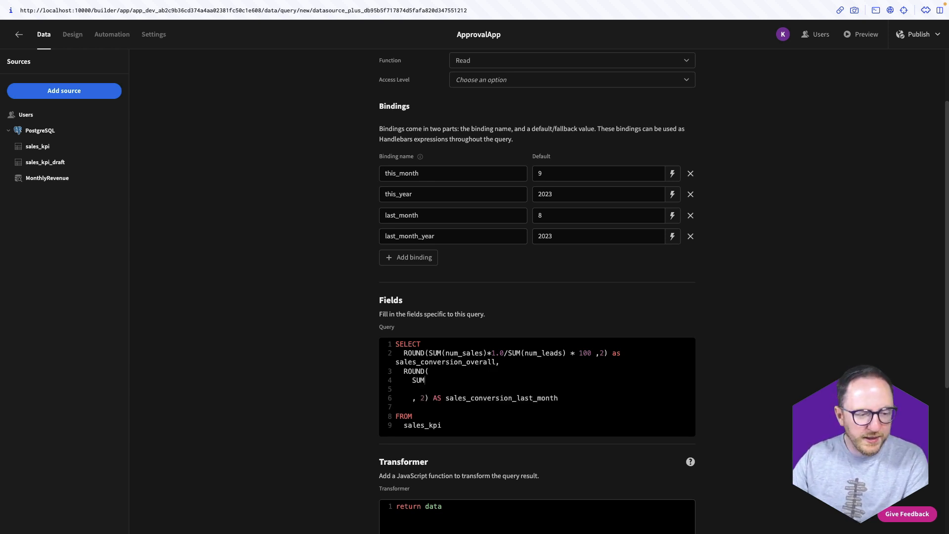
{"action": "type", "text": "() / "}
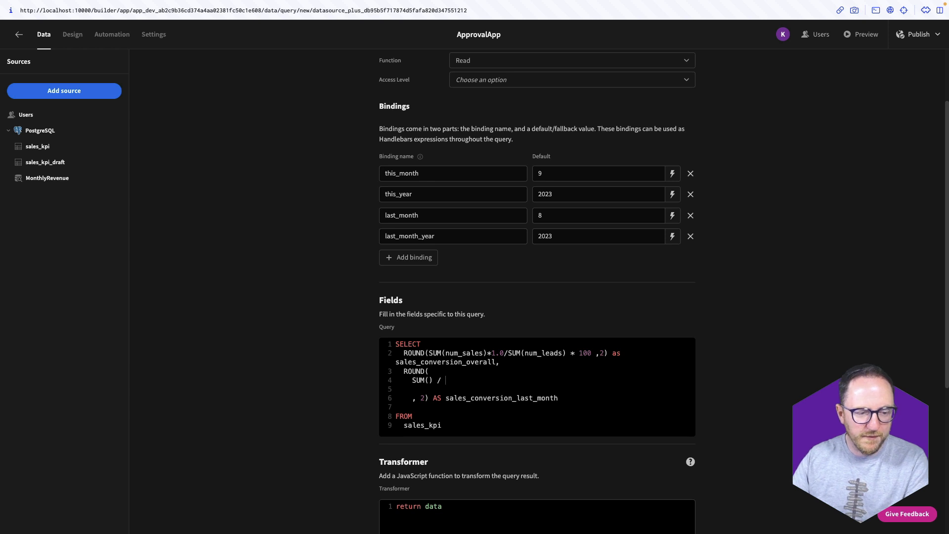
{"action": "type", "text": "SUM()"}
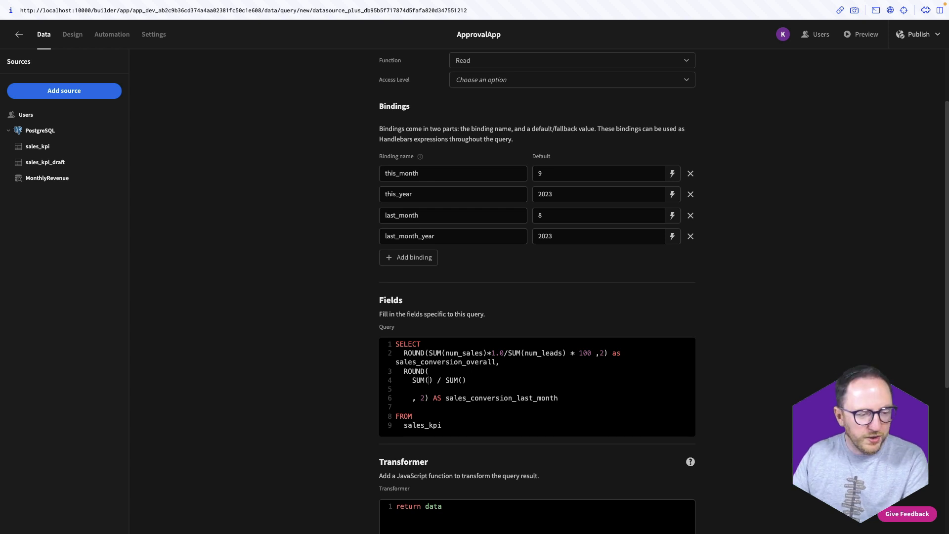
Step: Begin the first SUM's condition with CASE WHEN month = {{ last_month}} AND year = {{ last_month_year}}
{"action": "type", "text": "CASE WHEN"}
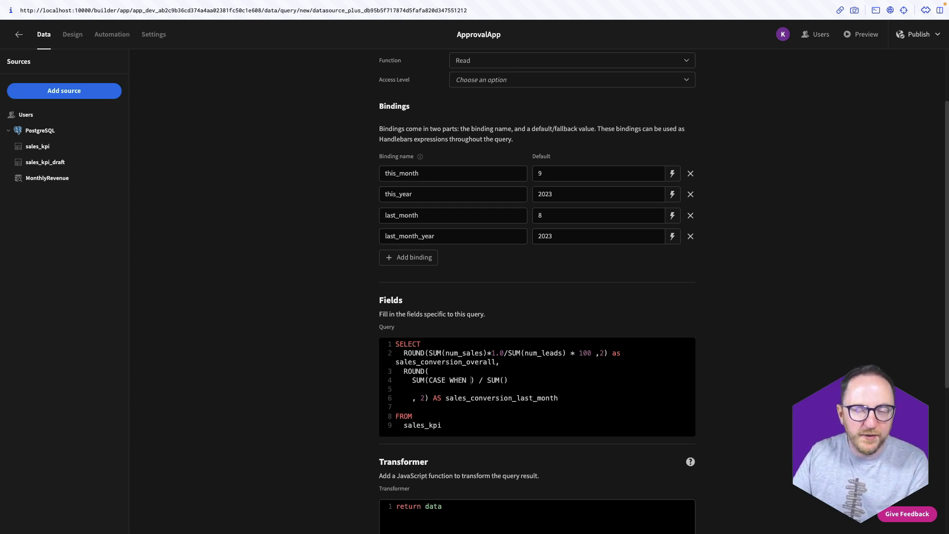
{"action": "type", "text": "month ="}
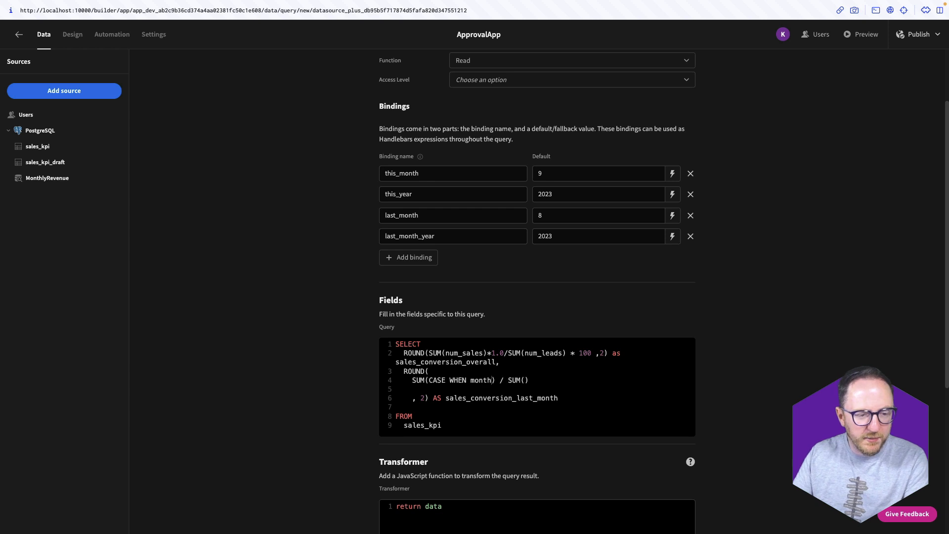
{"action": "type", "text": " {{ last_month}} "}
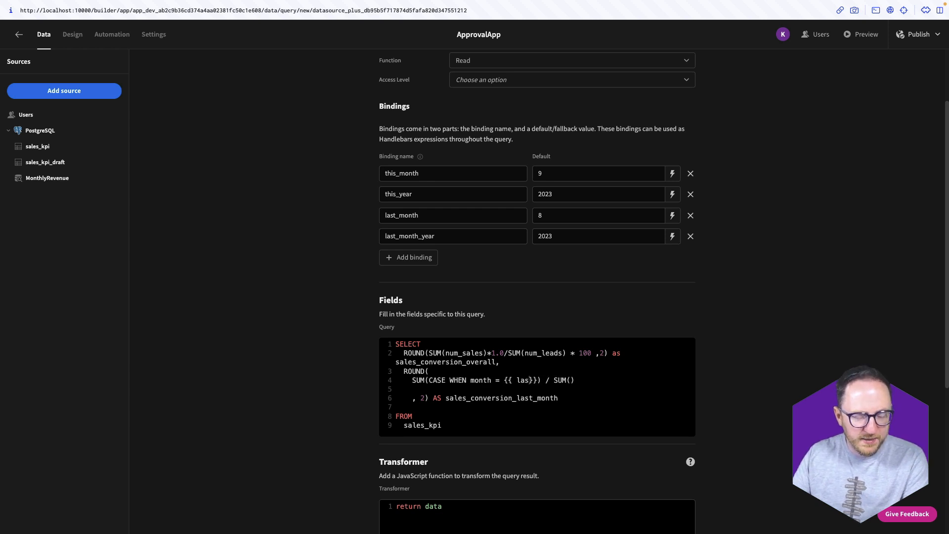
{"action": "type", "text": "AND year"}
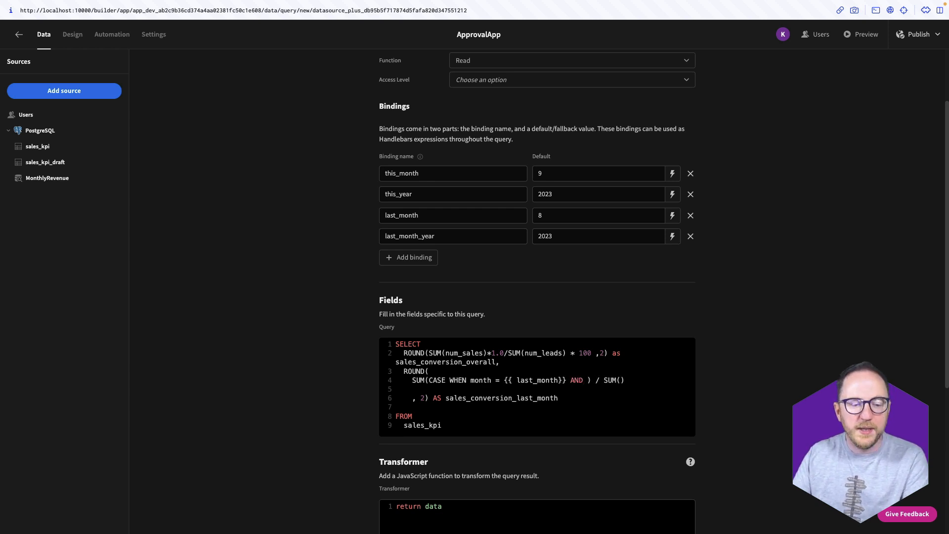
{"action": "type", "text": " = {{"}
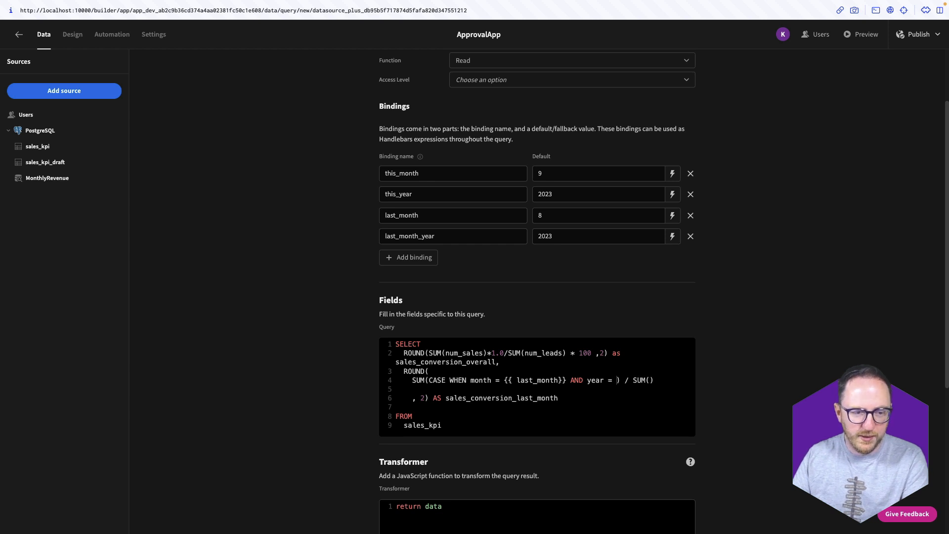
{"action": "type", "text": " last_mon"}
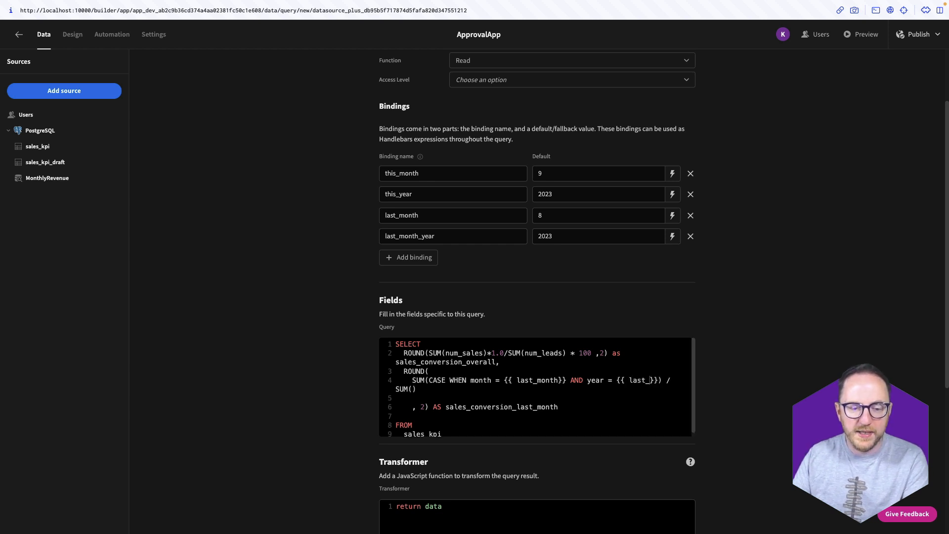
{"action": "type", "text": "th_year}}"}
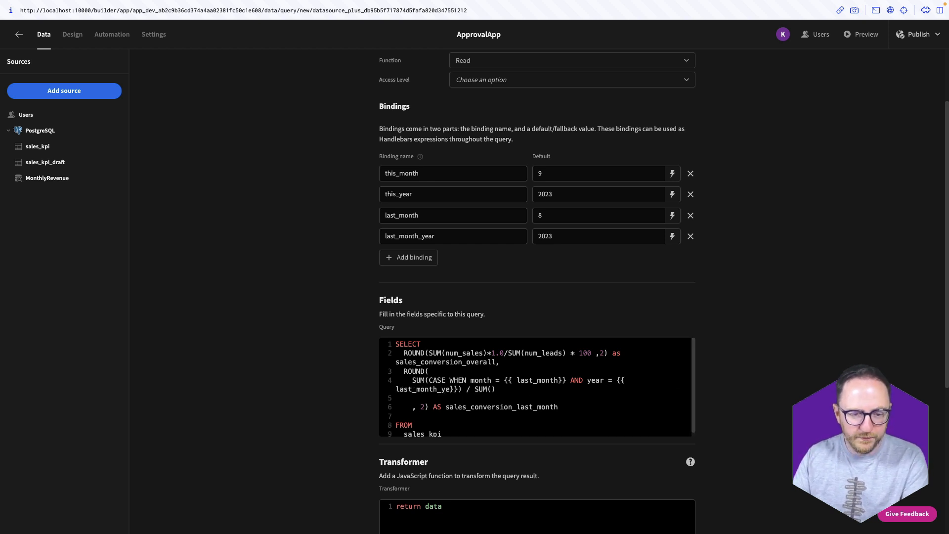
Step: Finish the CASE expression with THEN num_leads ELSE 0 END and multiply that SUM by 1.0
{"action": "type", "text": " THEN nu"}
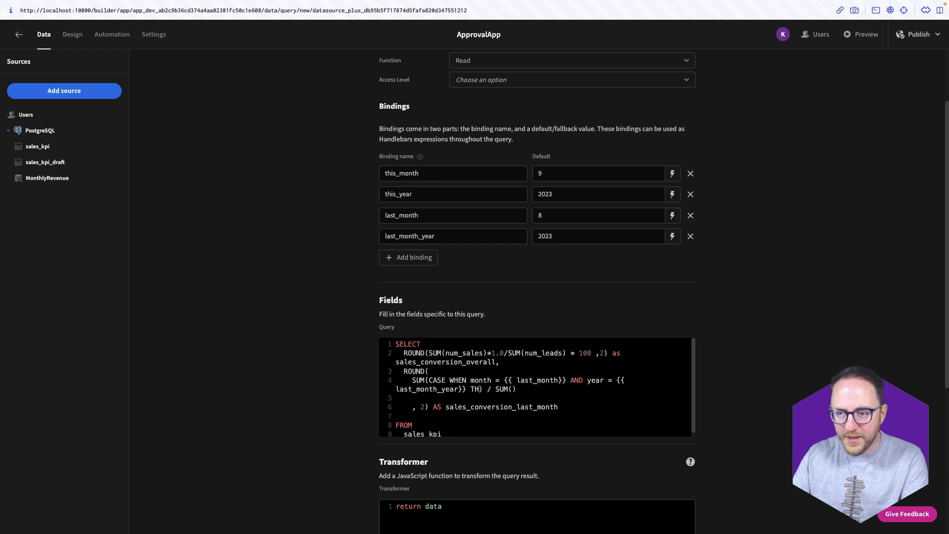
{"action": "type", "text": "m_leads "}
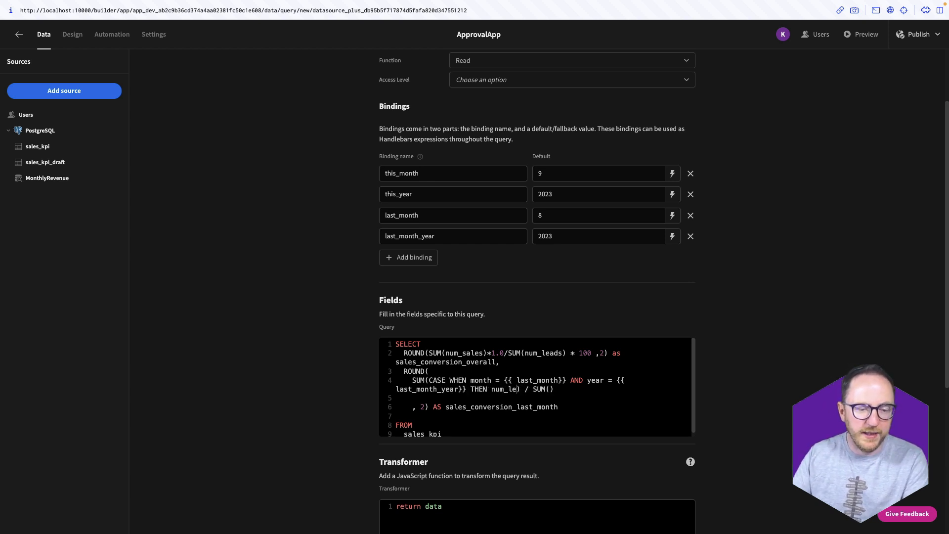
{"action": "type", "text": "ELSE 0 "}
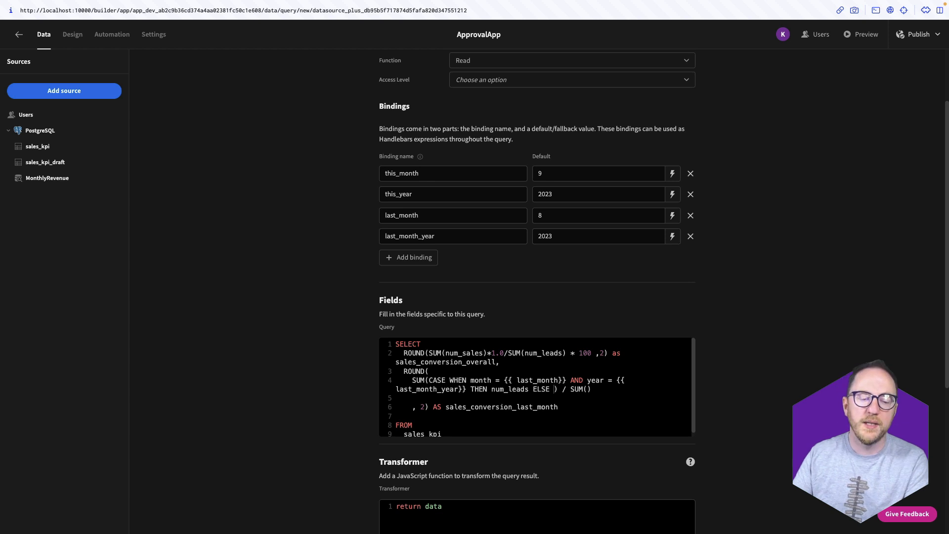
{"action": "type", "text": "END) * 1.0"}
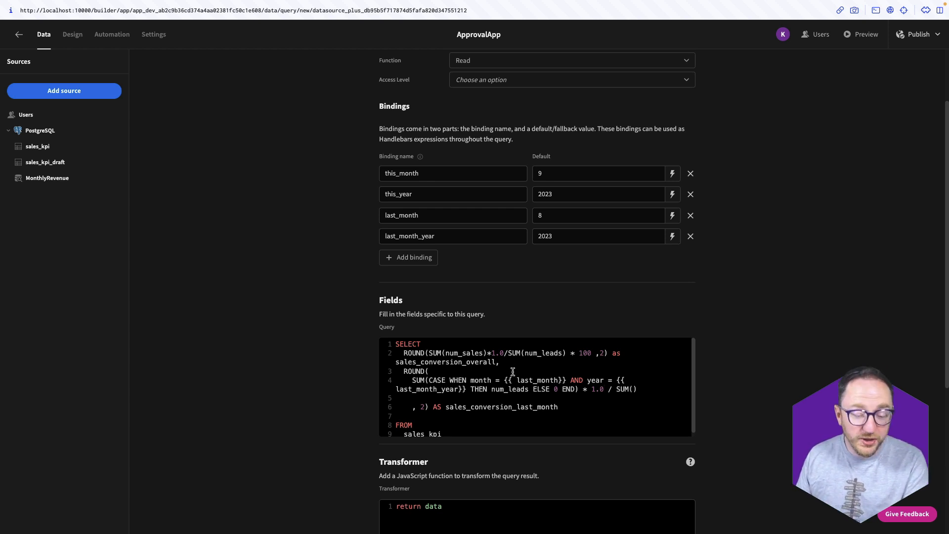
Step: Put the second SUM on its own line and copy the first SUM's CASE expression into it
{"action": "left_click", "coordinate": [616, 390]}
{"action": "key", "text": "Return"}
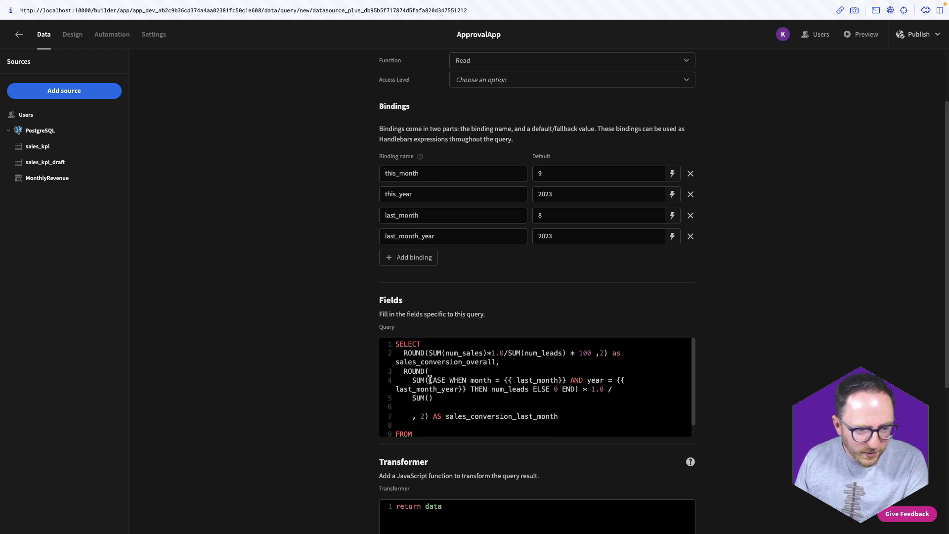
{"action": "left_click_drag", "start_coordinate": [429, 380], "coordinate": [577, 389]}
{"action": "key", "text": "ctrl+c"}
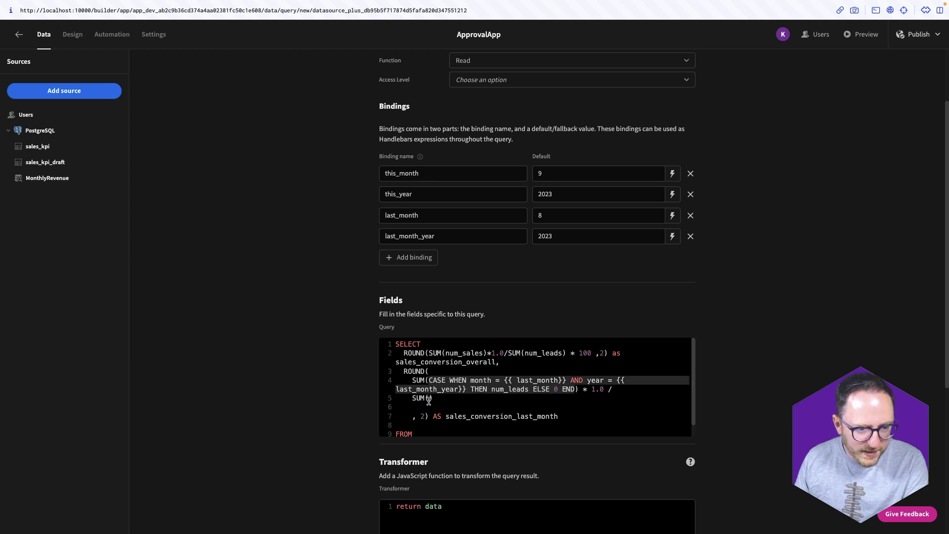
{"action": "left_click", "coordinate": [431, 398]}
{"action": "key", "text": "ctrl+v"}
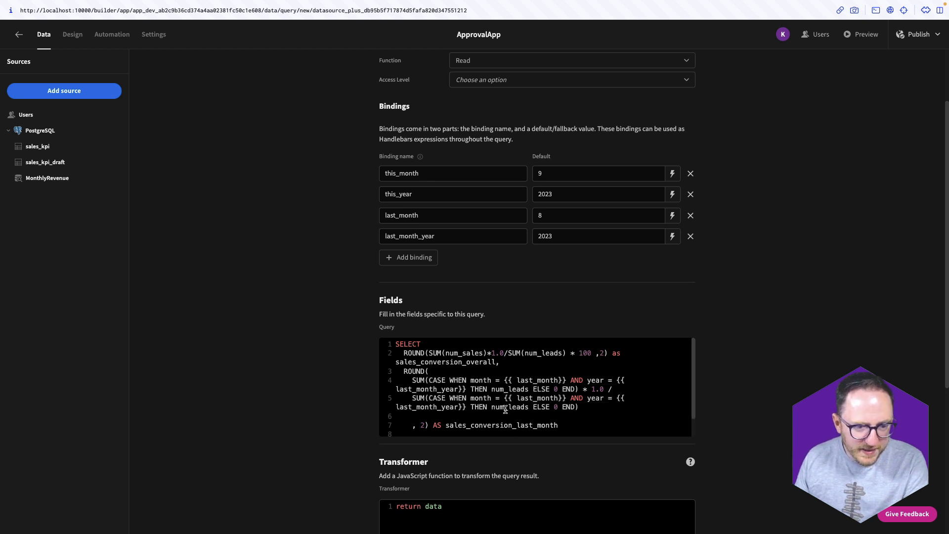
Step: Make the numerator's CASE return num_sales and the denominator's return num_leads, and run the query
{"action": "left_click_drag", "start_coordinate": [508, 407], "coordinate": [529, 406]}
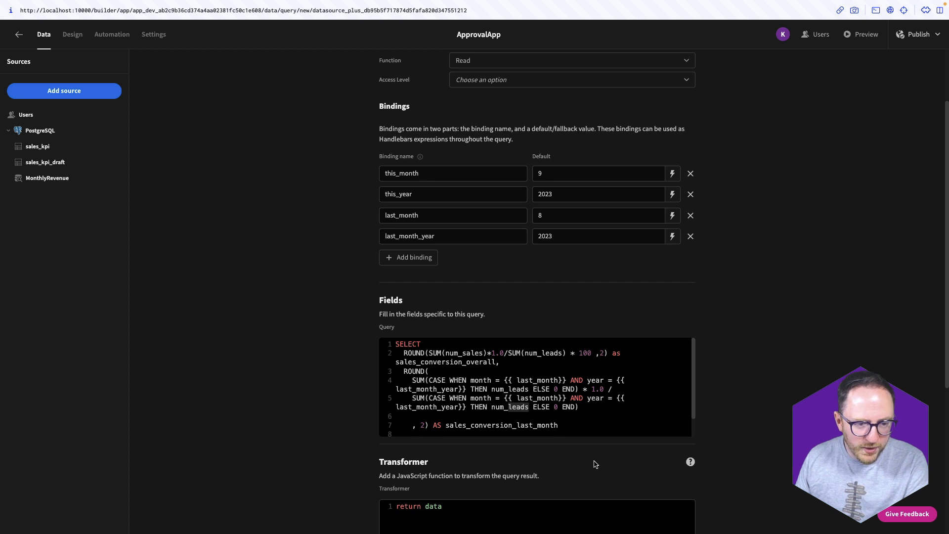
{"action": "key", "text": "BackSpace"}
{"action": "type", "text": "sa"}
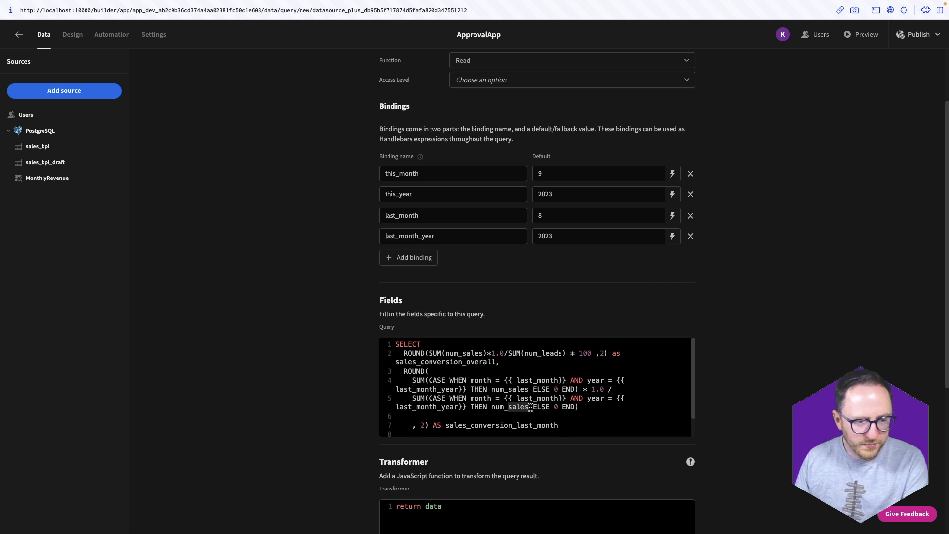
{"action": "type", "text": "leads"}
{"action": "scroll", "coordinate": [537, 409], "scroll_direction": "down", "scroll_amount": 1}
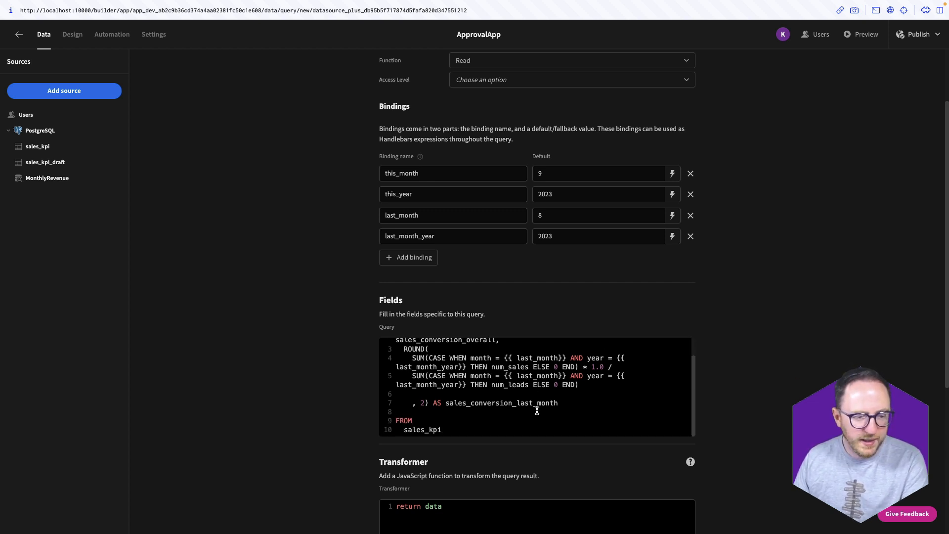
{"action": "scroll", "coordinate": [733, 430], "scroll_direction": "down", "scroll_amount": 4}
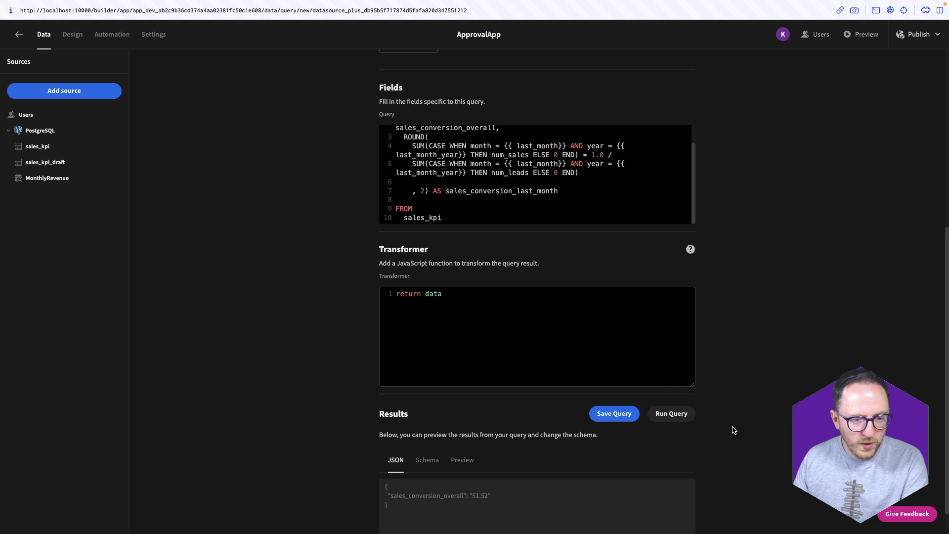
{"action": "left_click", "coordinate": [658, 413]}
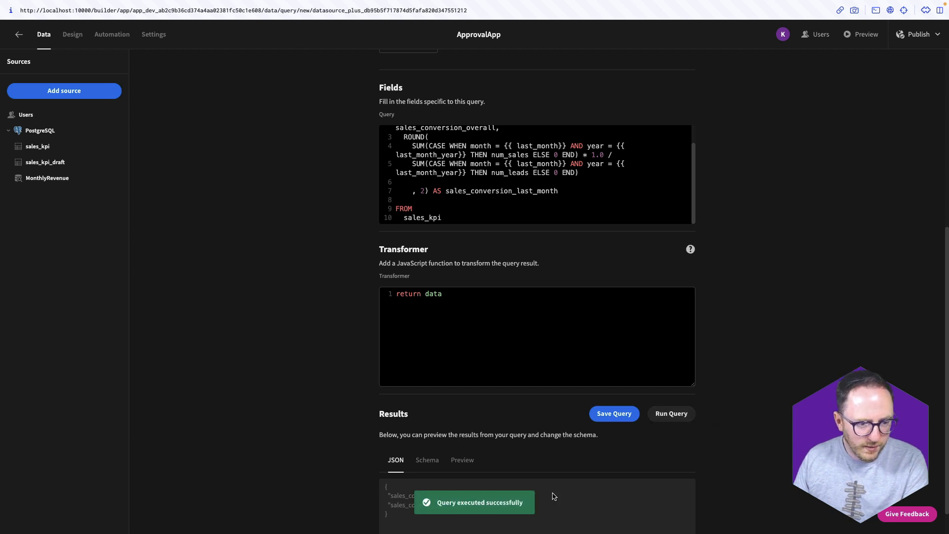
Step: Multiply the last-month conversion ratio by 100 and duplicate its ROUND expression as a new column aliased sales_conversion_this_month
{"action": "scroll", "coordinate": [553, 497], "scroll_direction": "down", "scroll_amount": 1}
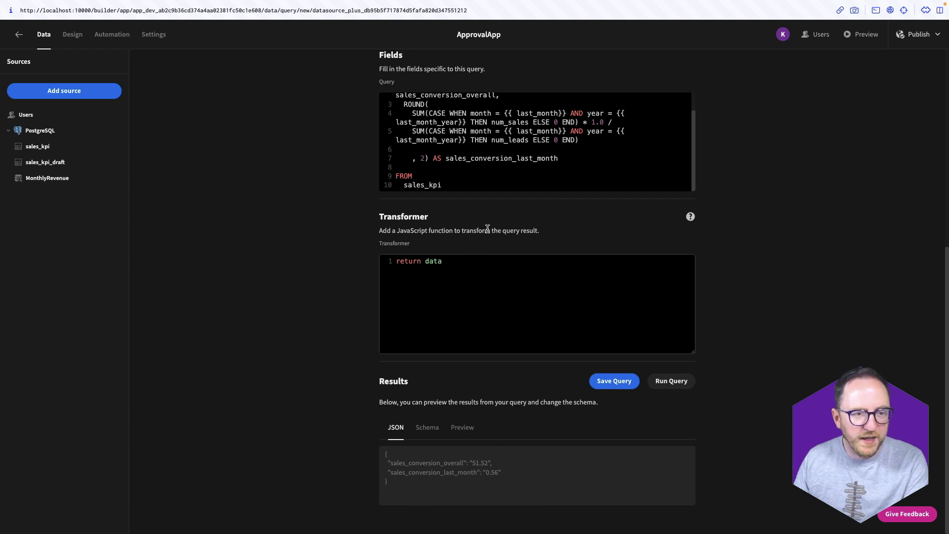
{"action": "left_click", "coordinate": [598, 139]}
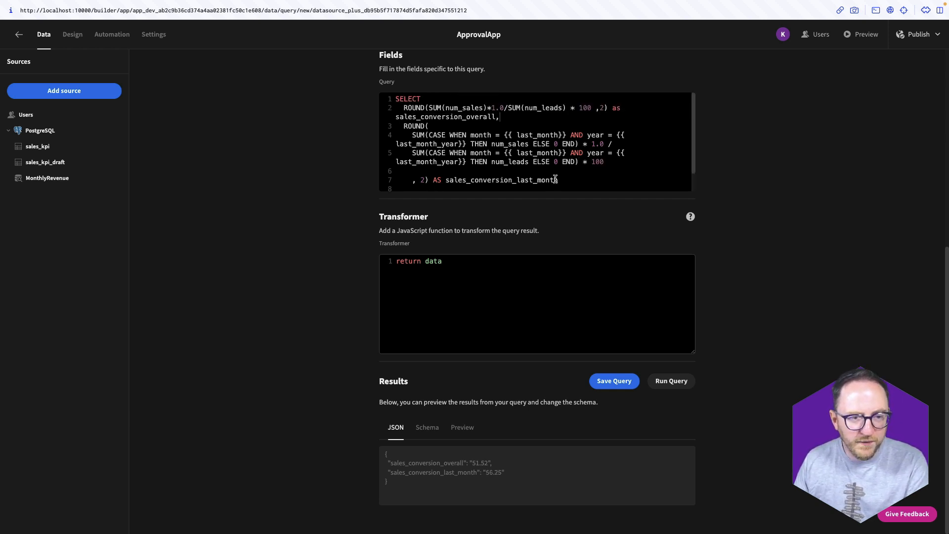
{"action": "left_click_drag", "start_coordinate": [571, 180], "coordinate": [394, 128]}
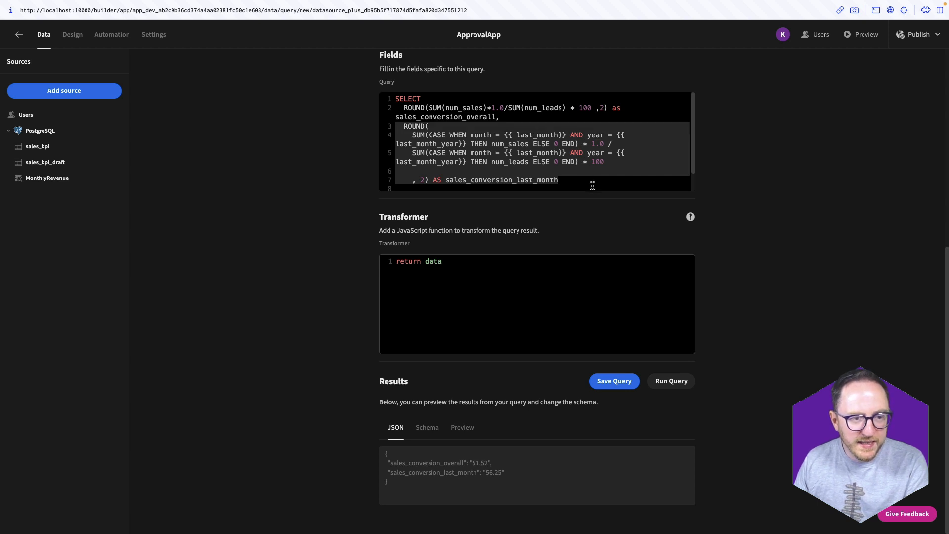
{"action": "left_click", "coordinate": [573, 179]}
{"action": "key", "text": "Return"}
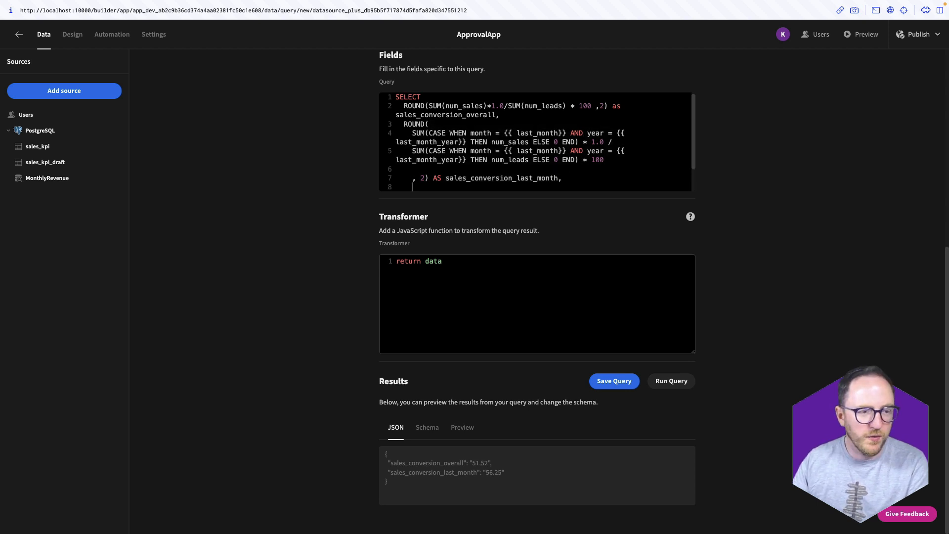
{"action": "key", "text": "ctrl+v"}
{"action": "left_click_drag", "start_coordinate": [517, 187], "coordinate": [534, 187]}
{"action": "type", "text": "this"}
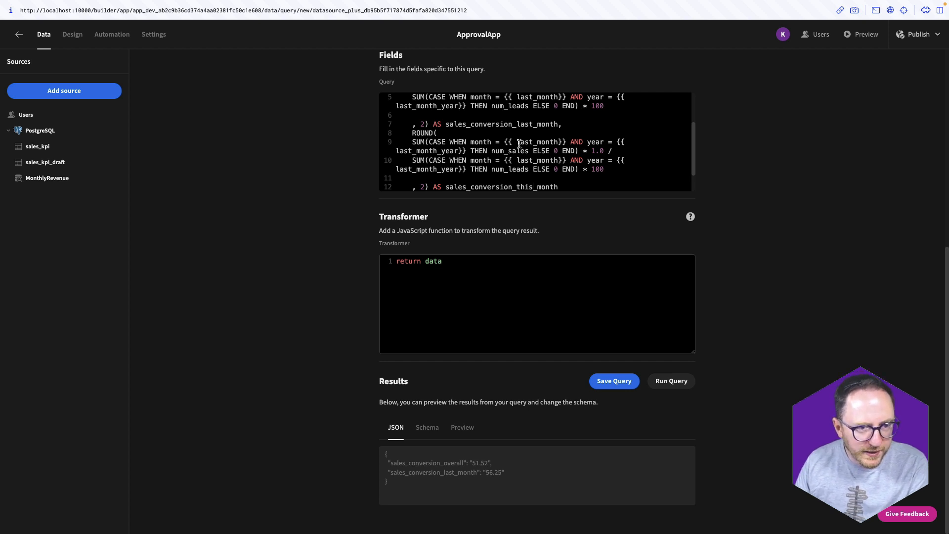
Step: Change both SUM conditions in the duplicated expression to the this_month and this_year bindings, and run the query
{"action": "left_click_drag", "start_coordinate": [518, 142], "coordinate": [534, 143]}
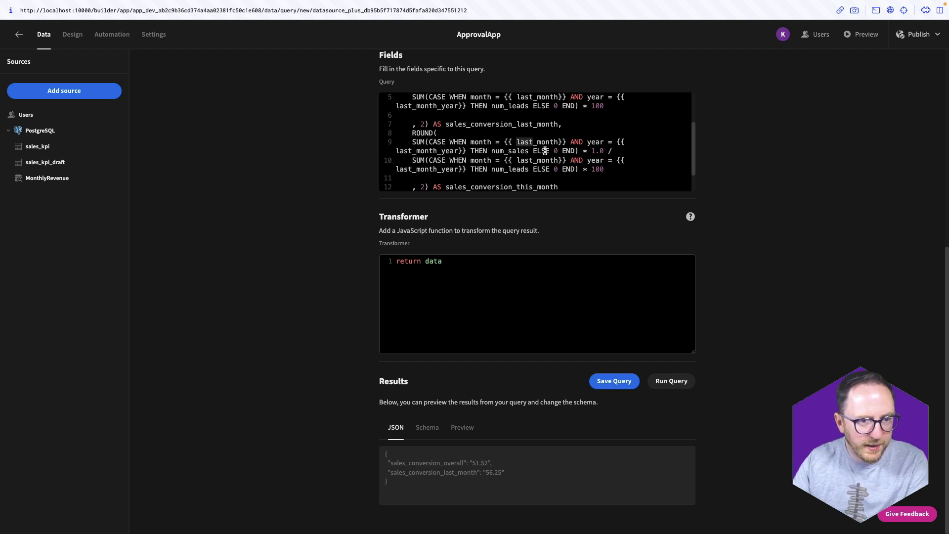
{"action": "type", "text": "this"}
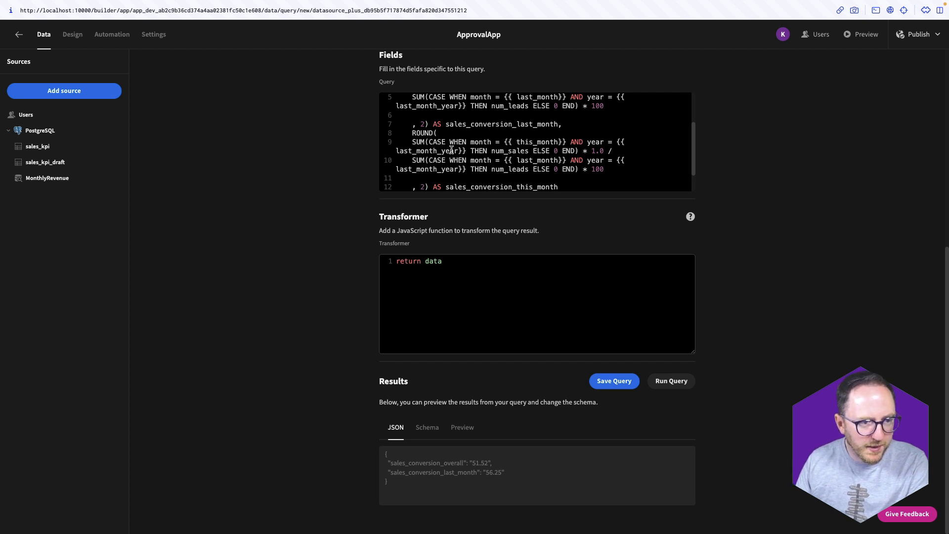
{"action": "left_click_drag", "start_coordinate": [437, 152], "coordinate": [390, 155]}
{"action": "type", "text": "this"}
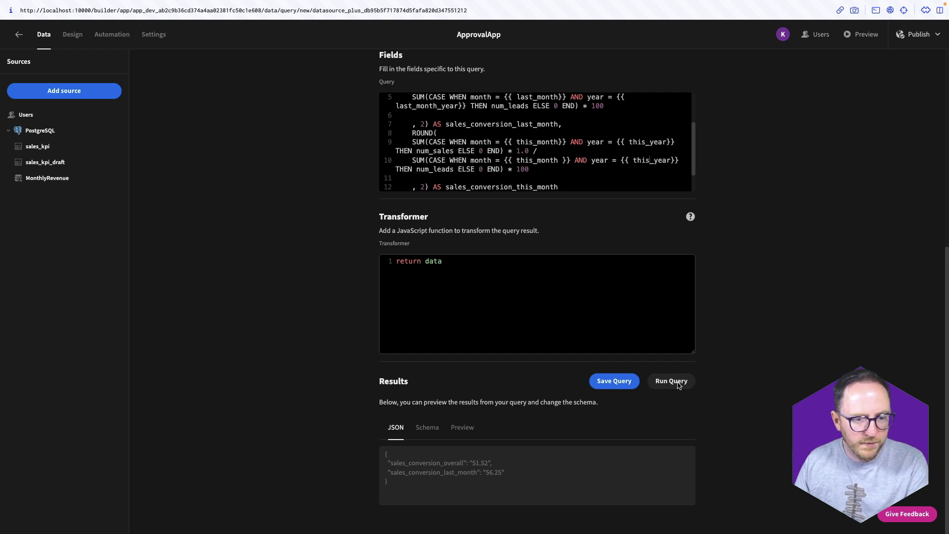
{"action": "left_click", "coordinate": [672, 381]}
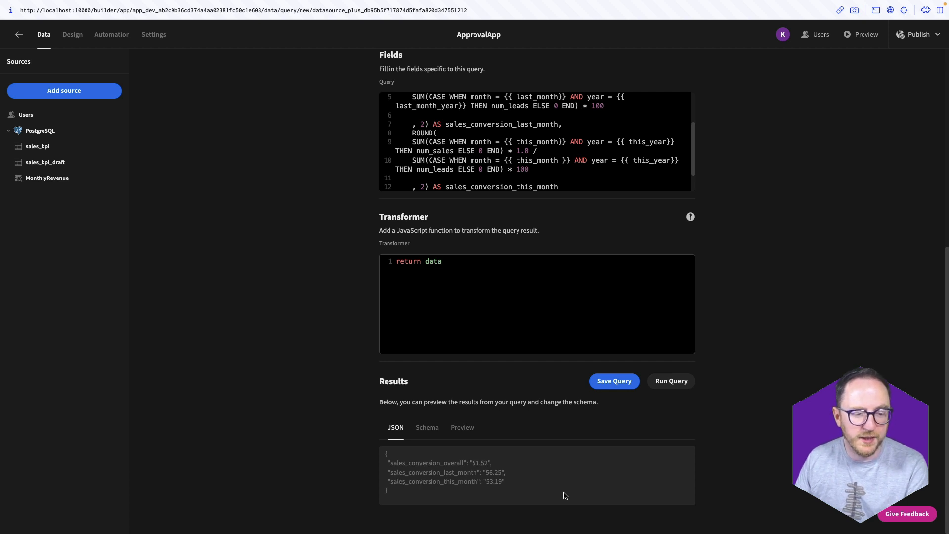
Step: Review the finished conversion query and save it
{"action": "scroll", "coordinate": [556, 468], "scroll_direction": "up", "scroll_amount": 7}
{"action": "scroll", "coordinate": [562, 170], "scroll_direction": "down", "scroll_amount": 8}
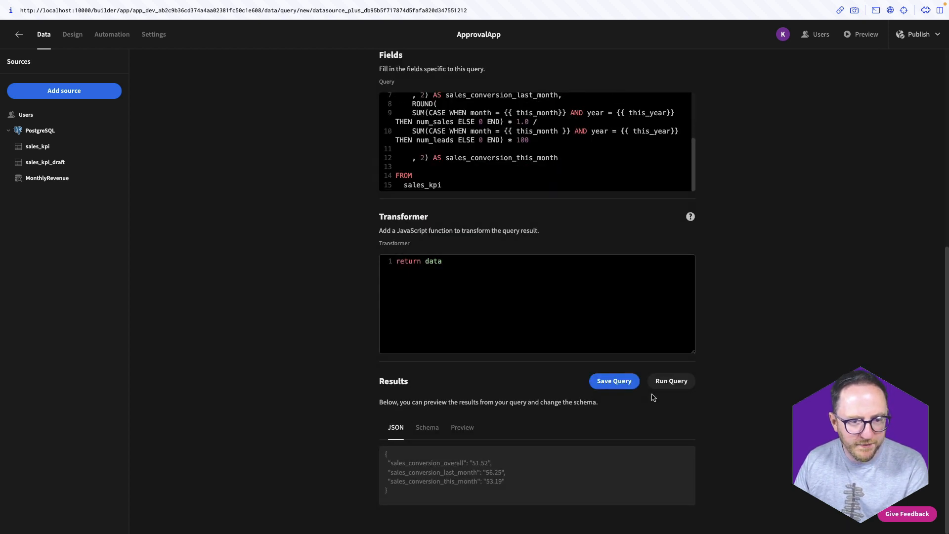
{"action": "left_click", "coordinate": [589, 380]}
Step: On the home screen's design, add a headline below the revenue cards with the text Sales Conversions
{"action": "left_click", "coordinate": [74, 35]}
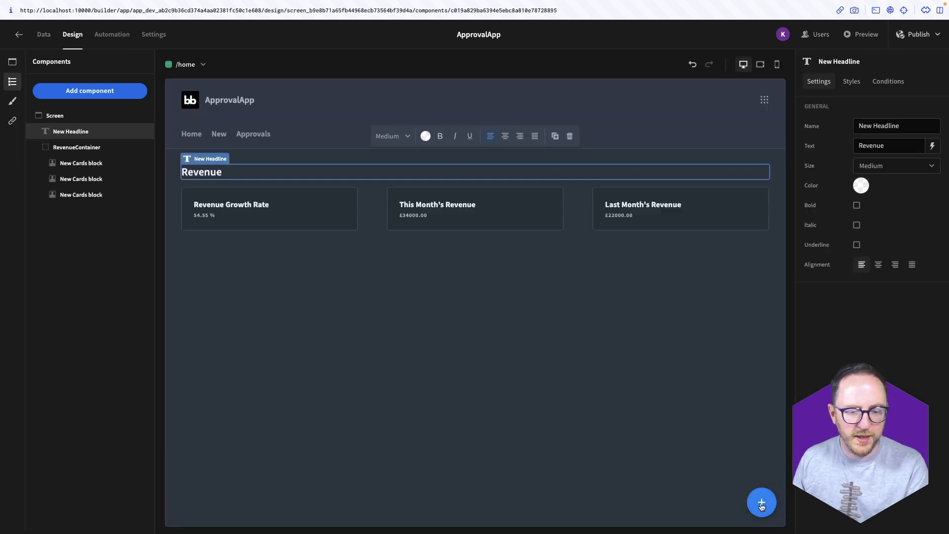
{"action": "left_click", "coordinate": [761, 503]}
{"action": "left_click", "coordinate": [816, 148]}
{"action": "left_click", "coordinate": [871, 146]}
{"action": "type", "text": "Sa"}
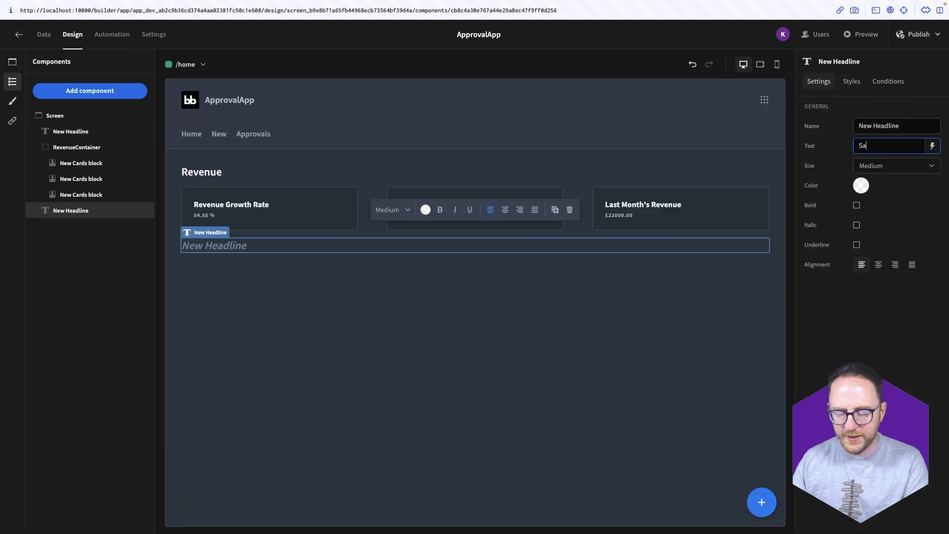
{"action": "type", "text": "les Conver"}
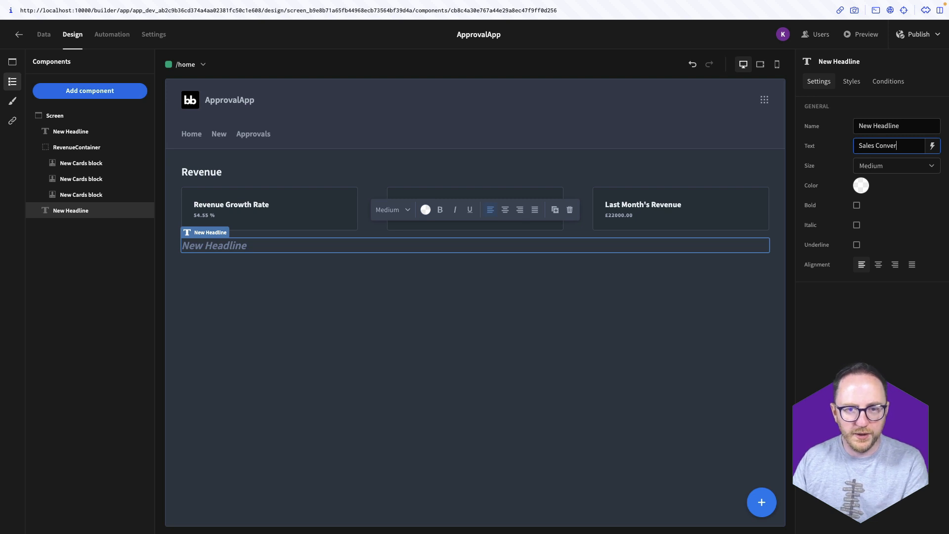
{"action": "type", "text": "sions"}
Step: Add a container to the screen below the Sales Conversions headline and name it ConversionContainer
{"action": "left_click", "coordinate": [56, 115]}
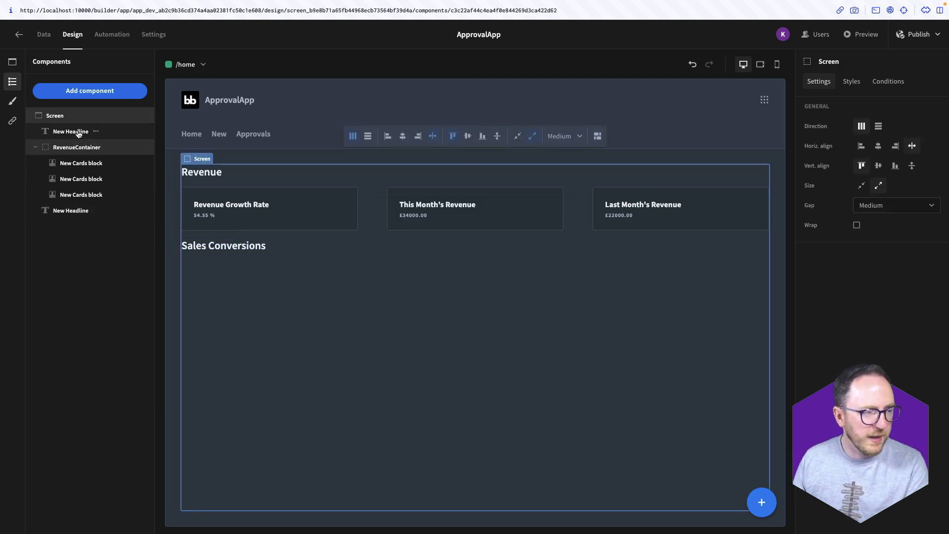
{"action": "left_click", "coordinate": [76, 95]}
{"action": "type", "text": "con"}
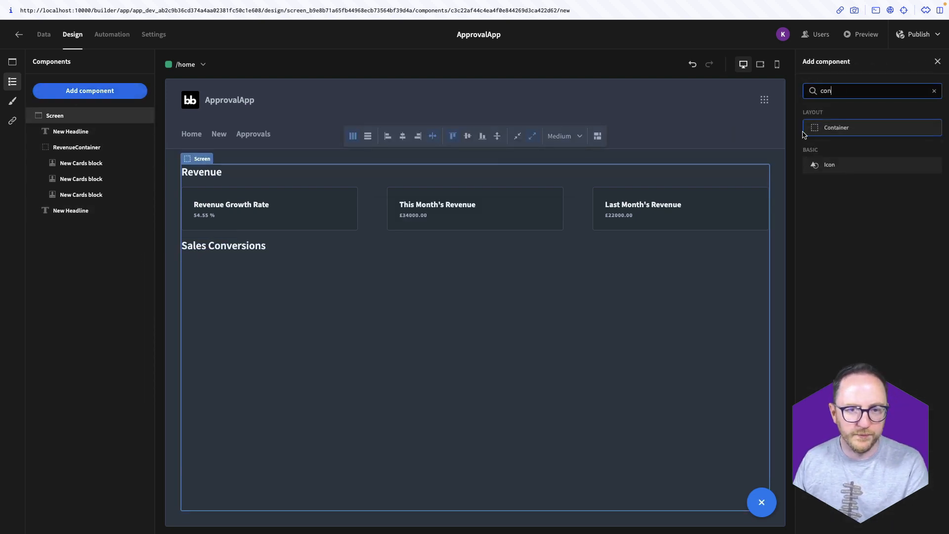
{"action": "left_click", "coordinate": [819, 132]}
{"action": "triple_click", "coordinate": [855, 127]}
{"action": "type", "text": "C"}
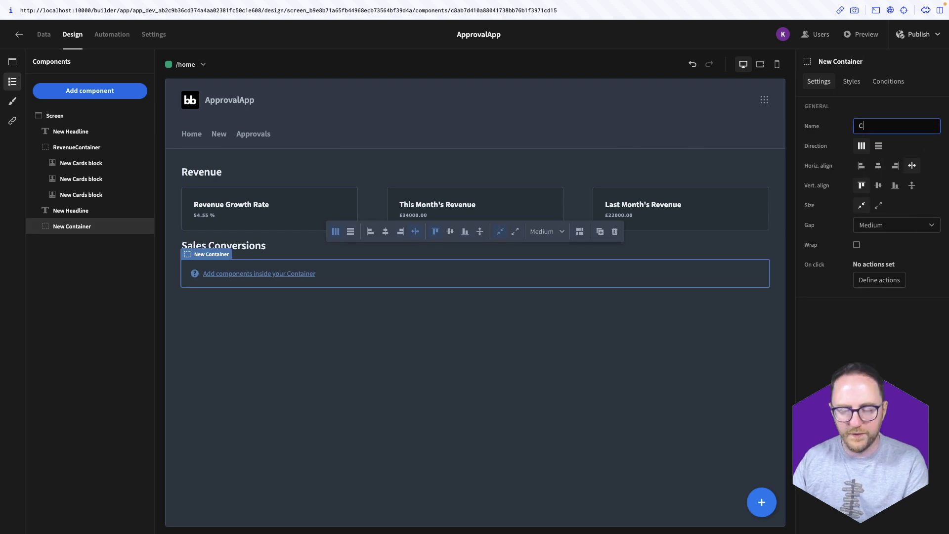
{"action": "type", "text": "onversionContainer"}
{"action": "left_click", "coordinate": [311, 303]}
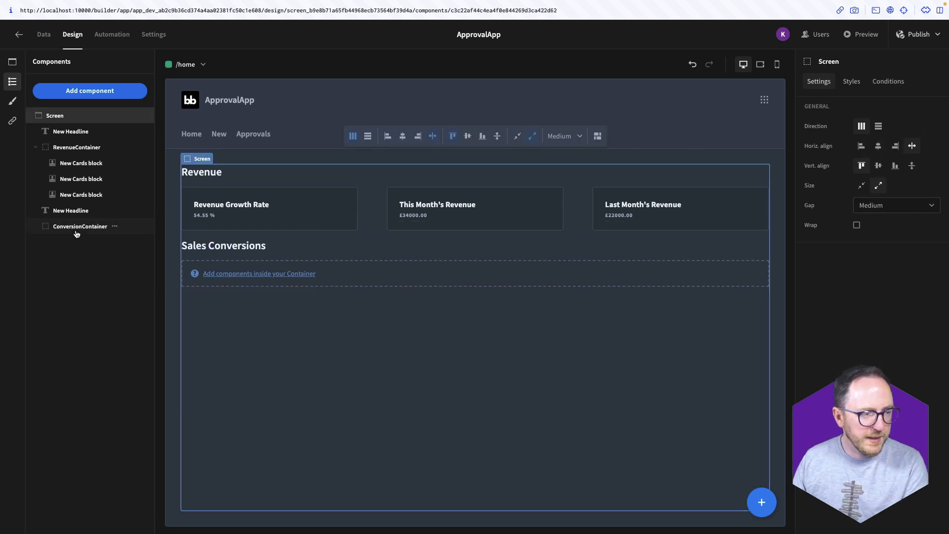
Step: Add a Cards block inside ConversionContainer and set its data to the SalesConversion query
{"action": "left_click", "coordinate": [91, 227]}
{"action": "left_click", "coordinate": [90, 91]}
{"action": "type", "text": "ca"}
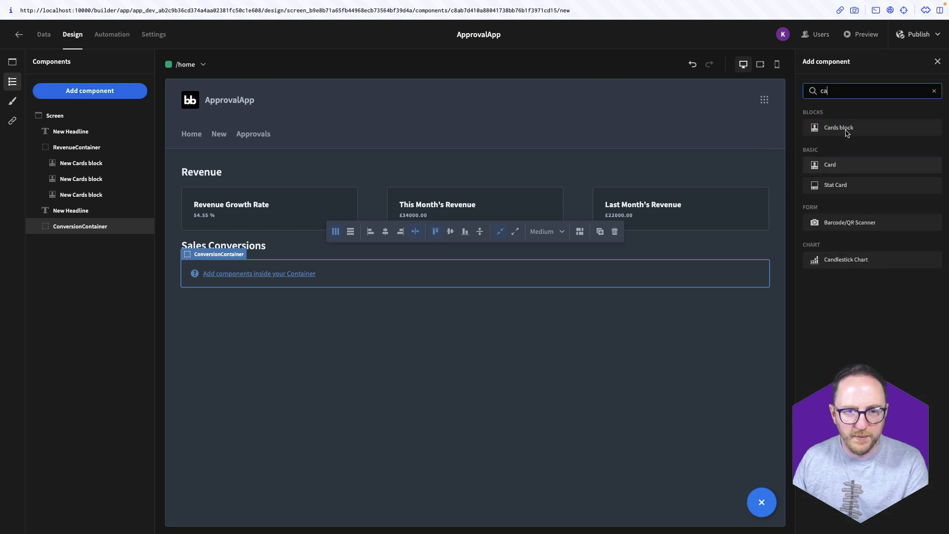
{"action": "left_click", "coordinate": [847, 129]}
{"action": "left_click", "coordinate": [897, 166]}
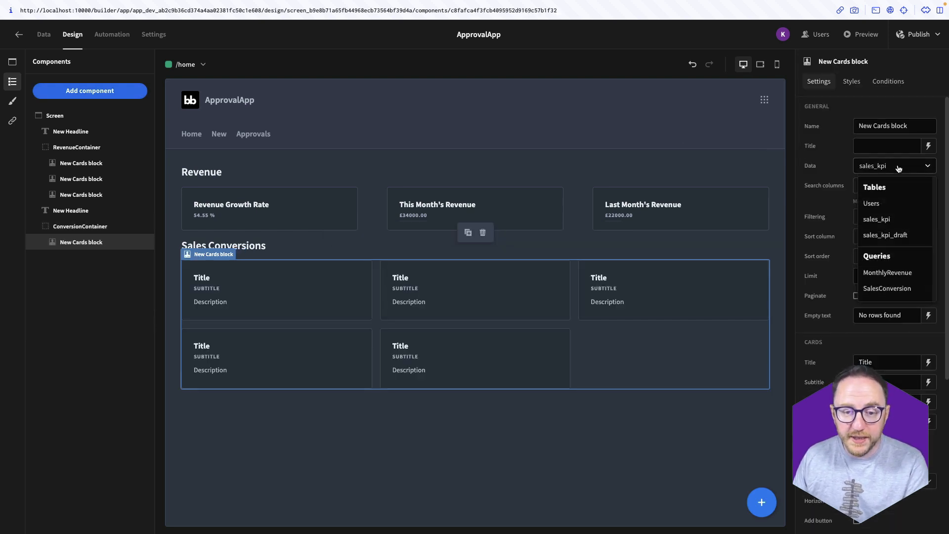
{"action": "left_click", "coordinate": [888, 289]}
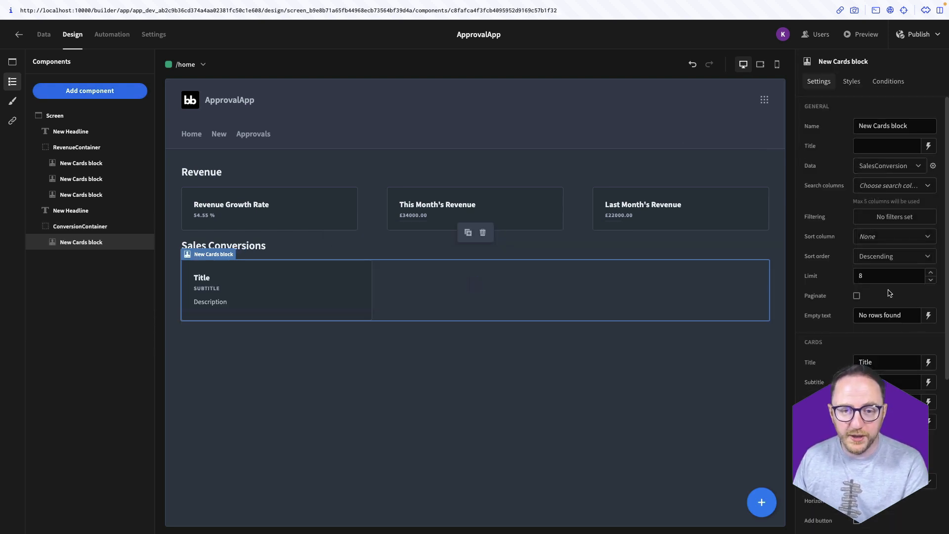
Step: In the Cards block's query bindings, set this_month to {{ date now "M" }} and give this_year a date now expression
{"action": "left_click", "coordinate": [933, 167]}
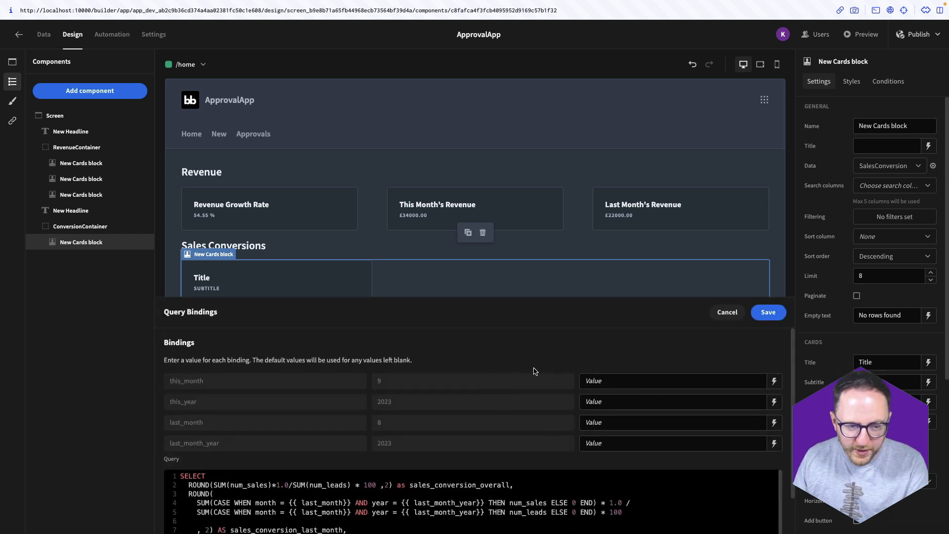
{"action": "left_click", "coordinate": [596, 378]}
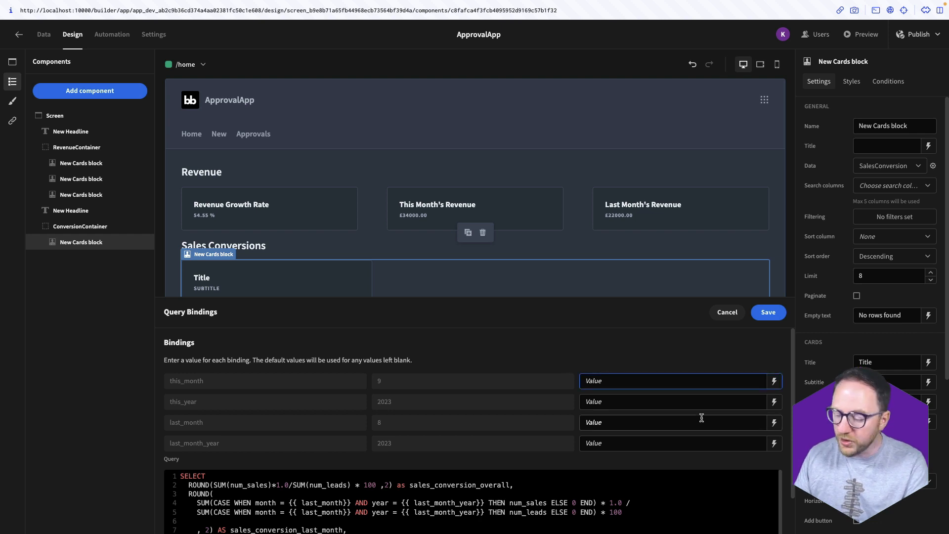
{"action": "type", "text": "{{ date now \"M\""}
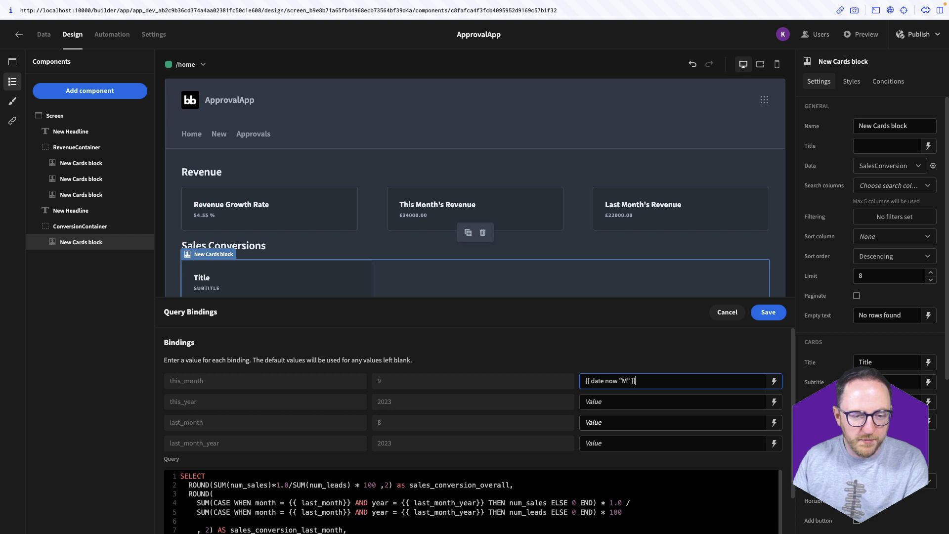
{"action": "key", "text": "Tab"}
{"action": "type", "text": "{{ date now"}
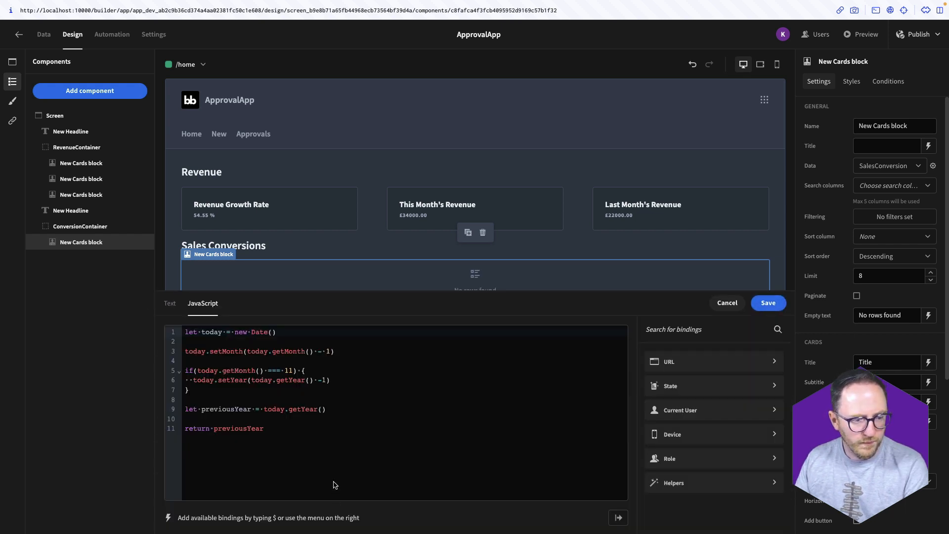
Step: Fill the last_month_year binding with JavaScript that goes back one month from today and returns that month's year, and save it
{"action": "key", "text": "ctrl+a"}
{"action": "type", "text": "let today = new Date();  // Subtract one month today.setMonth(today.getMonth() - 1);  // If the month is December, decrement the year if (today.getMonth() === 11) {     today.setFullYear(today.getFullYear() - 1); }  // Get the year let previousMonthYear = today.getFullYear();"}
{"action": "left_click", "coordinate": [753, 304]}
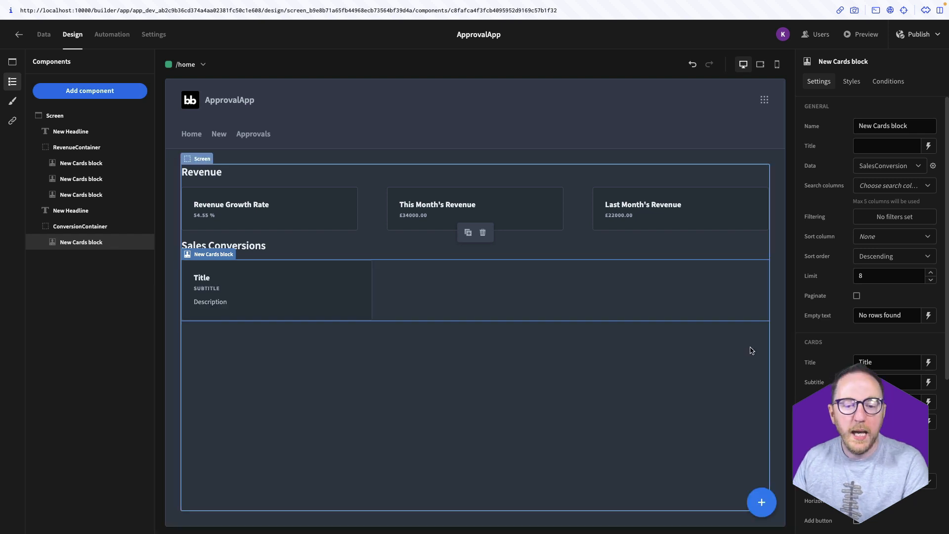
Step: Title the conversion card Overall and bind its subtitle to sales_conversion_overall followed by a % sign
{"action": "left_click", "coordinate": [913, 366]}
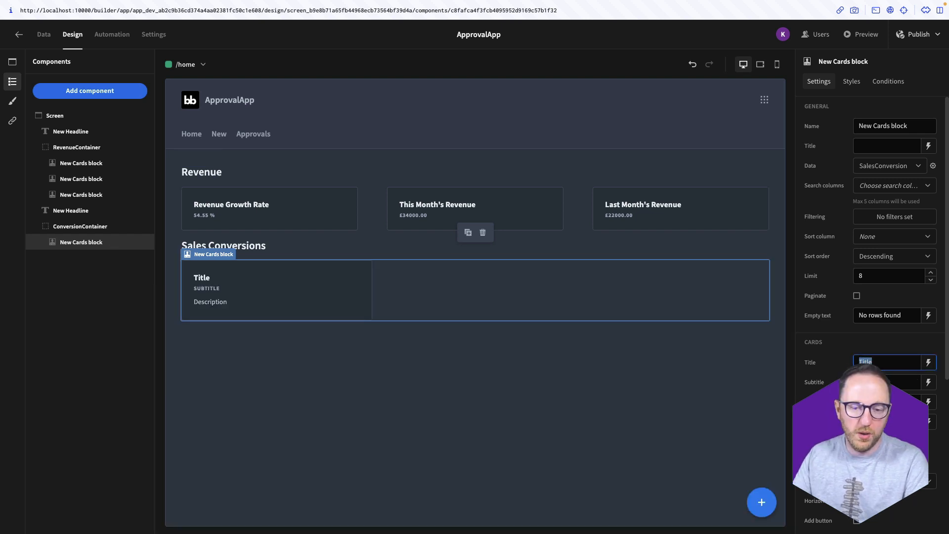
{"action": "type", "text": "Overall"}
{"action": "left_click", "coordinate": [929, 382]}
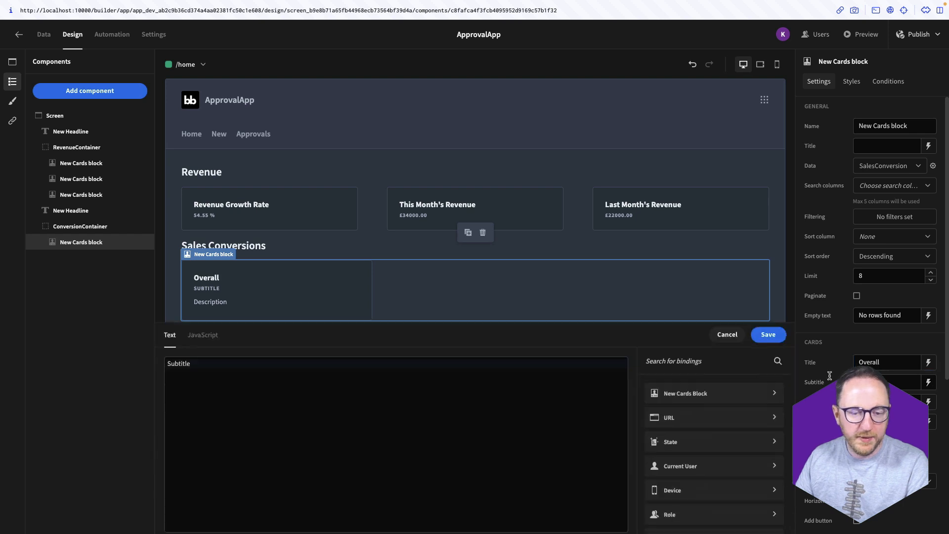
{"action": "key", "text": "ctrl+a"}
{"action": "key", "text": "BackSpace"}
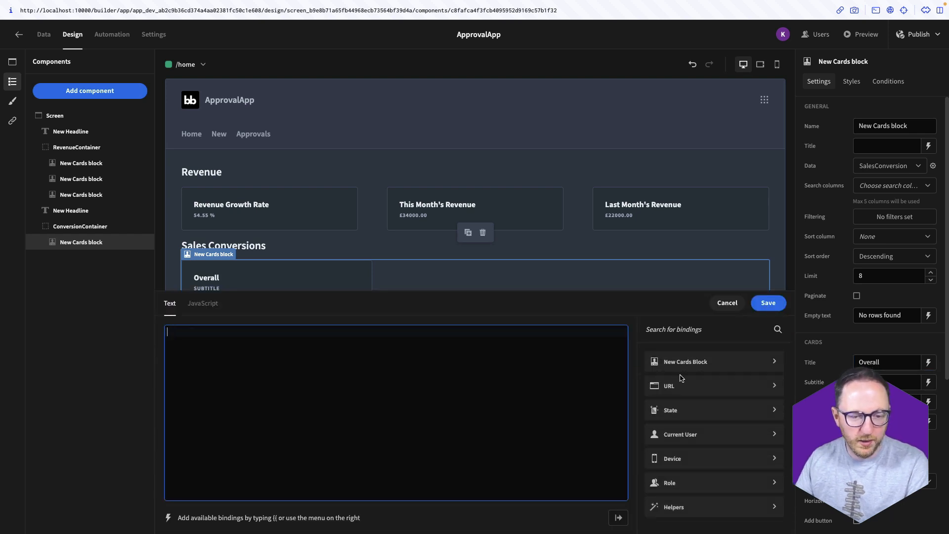
{"action": "left_click", "coordinate": [724, 366]}
{"action": "left_click", "coordinate": [666, 399]}
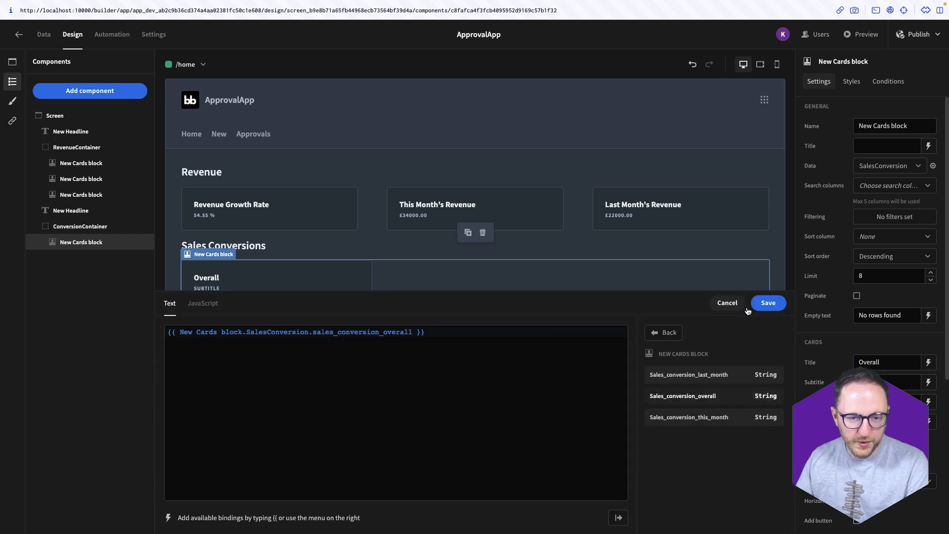
{"action": "left_click", "coordinate": [750, 309]}
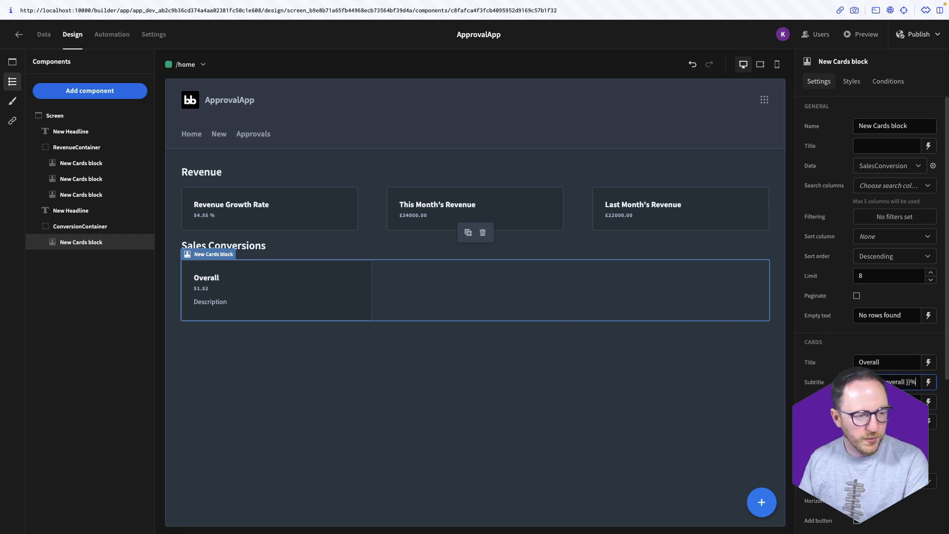
{"action": "left_click", "coordinate": [399, 359]}
Step: Clear the Overall card's description text
{"action": "left_click", "coordinate": [319, 304]}
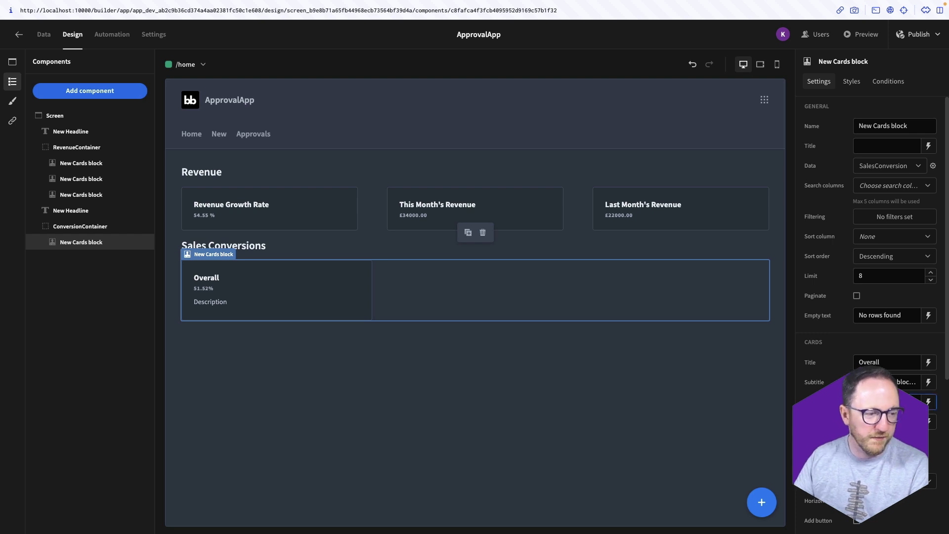
{"action": "left_click", "coordinate": [341, 369]}
{"action": "left_click", "coordinate": [223, 281]}
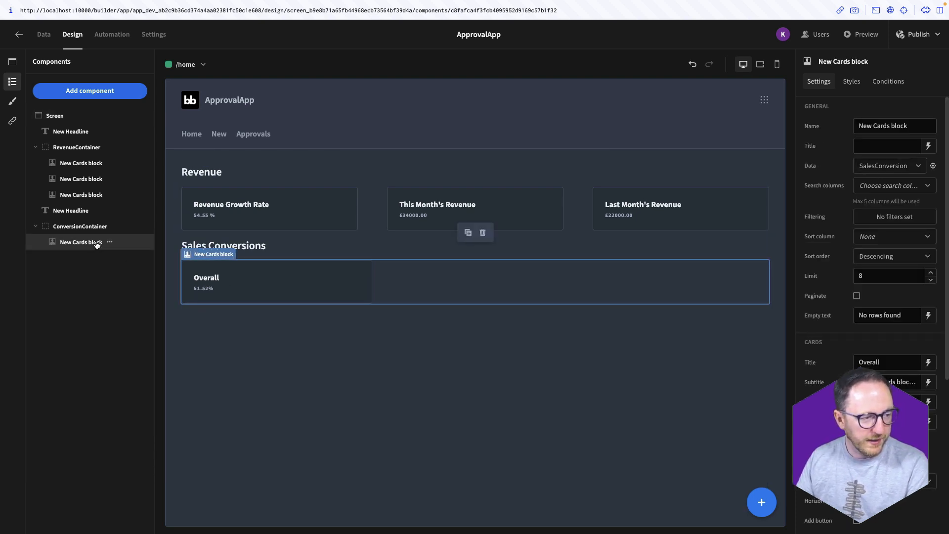
Step: Duplicate the Overall card block and title the copy This Month
{"action": "key", "text": "ctrl+d"}
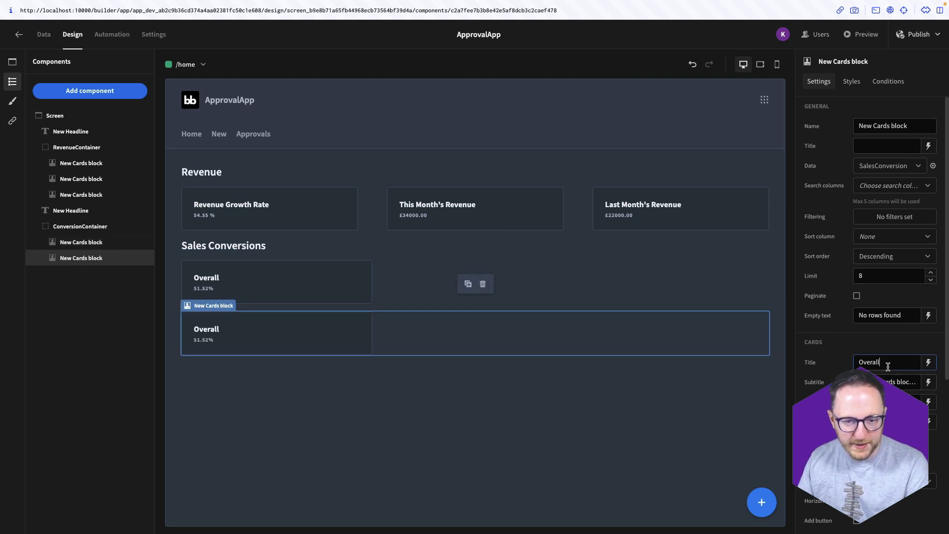
{"action": "type", "text": "This Mont"}
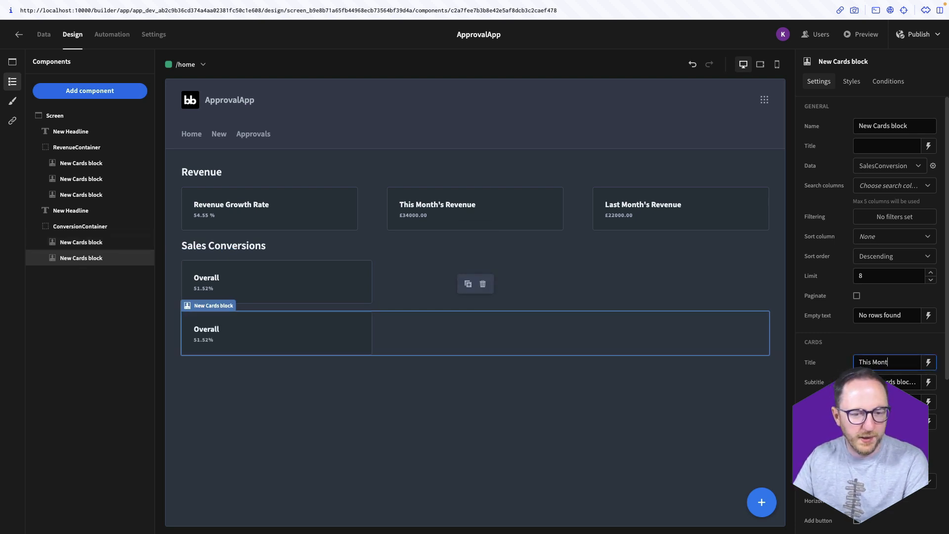
{"action": "type", "text": "h"}
Step: Change the This Month card's subtitle binding to sales_conversion_this_month, keeping the % sign, and save it
{"action": "left_click", "coordinate": [928, 382]}
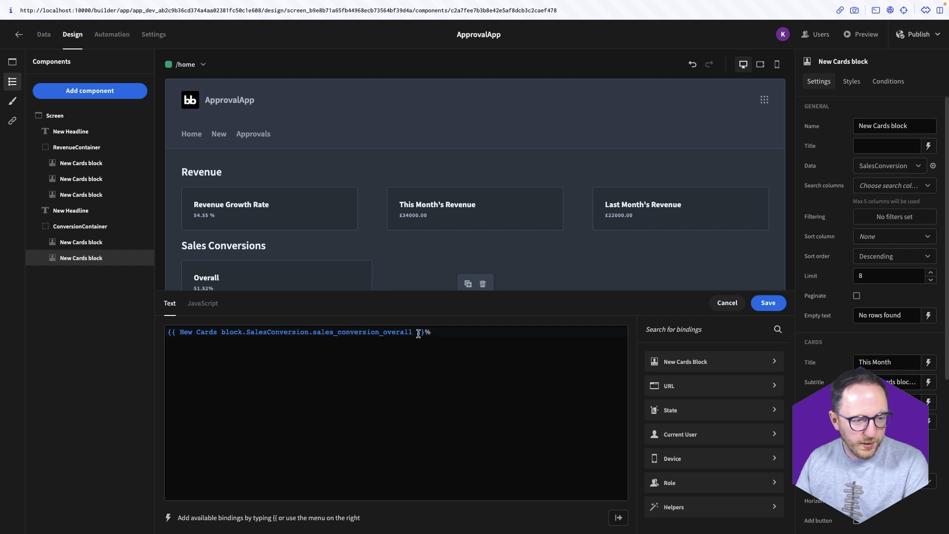
{"action": "left_click_drag", "start_coordinate": [425, 334], "coordinate": [323, 330]}
{"action": "left_click", "coordinate": [315, 333]}
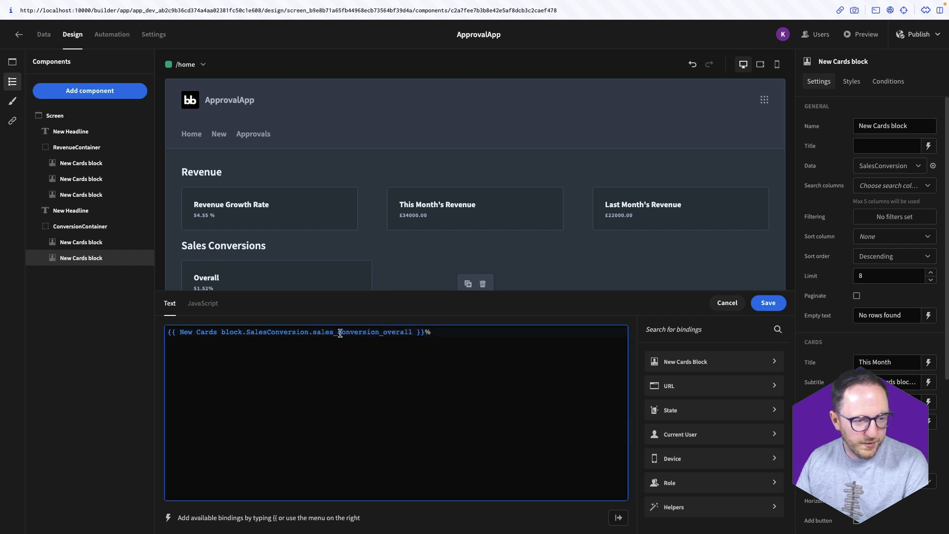
{"action": "double_click", "coordinate": [387, 333]}
{"action": "key", "text": "Right"}
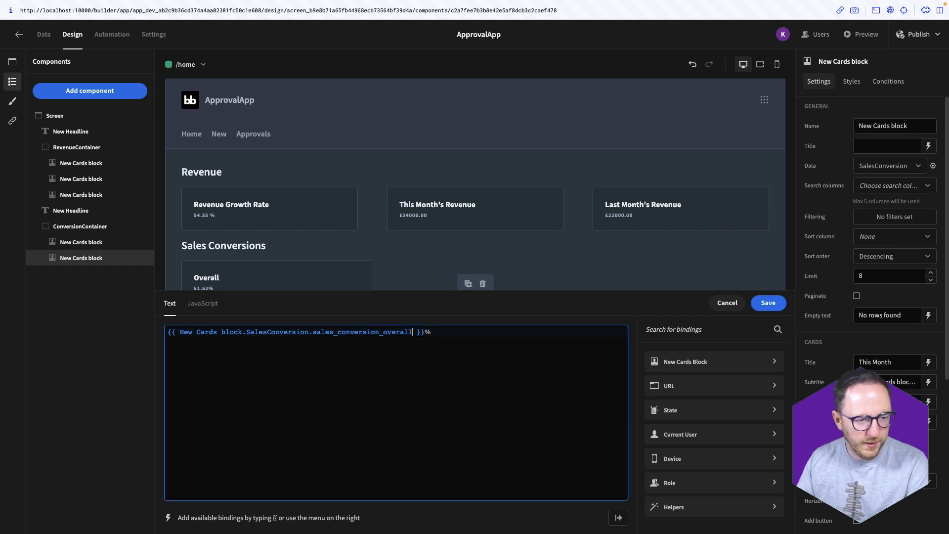
{"action": "key", "text": "alt+shift+Left"}
{"action": "key", "text": "Right"}
{"action": "key", "text": "BackSpace"}
{"action": "key", "text": "BackSpace"}
{"action": "key", "text": "BackSpace"}
{"action": "key", "text": "BackSpace"}
{"action": "key", "text": "BackSpace"}
{"action": "key", "text": "BackSpace"}
{"action": "key", "text": "BackSpace"}
{"action": "type", "text": "this_m"}
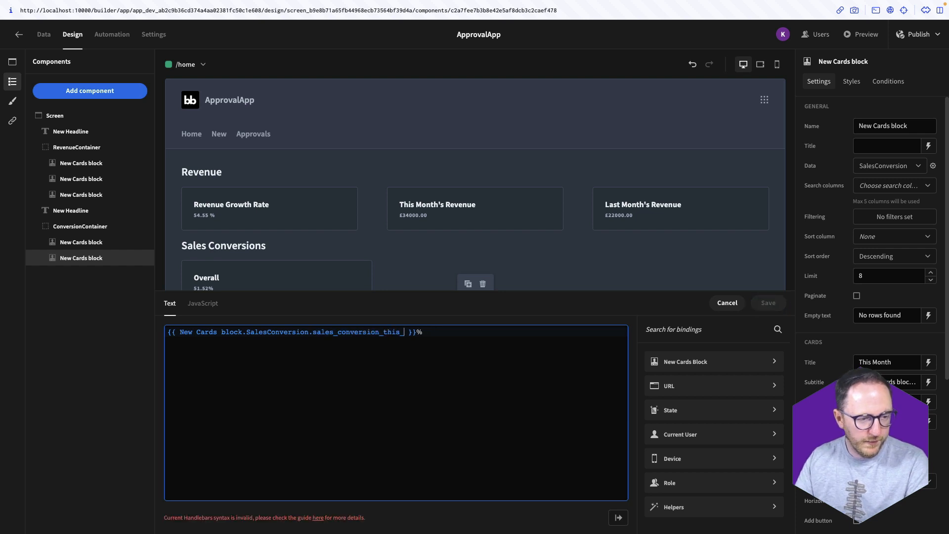
{"action": "left_click", "coordinate": [771, 299]}
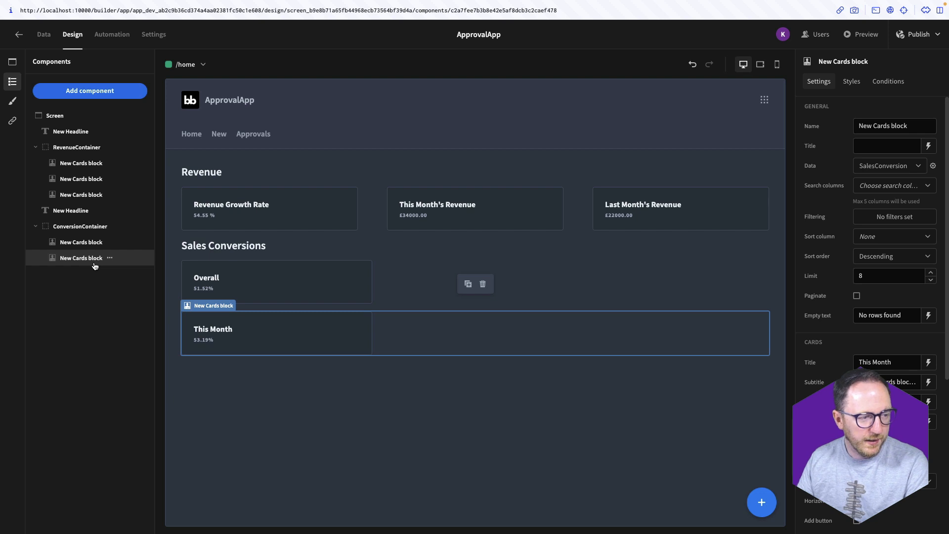
Step: Duplicate the This Month card block
{"action": "key", "text": "ctrl+d"}
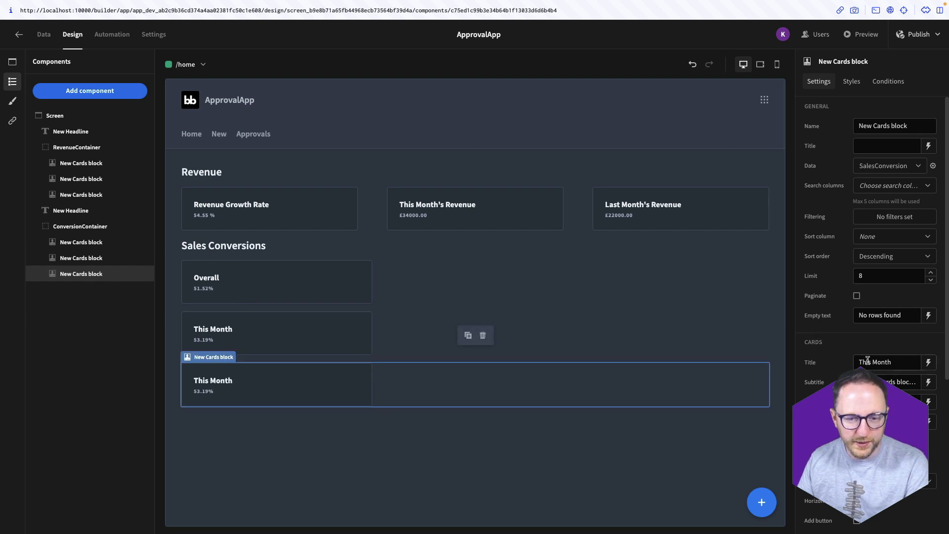
Step: Title the third sales conversion card Last Month and change its subtitle binding to sales_conversion_last_month
{"action": "type", "text": "t"}
{"action": "left_click", "coordinate": [929, 382]}
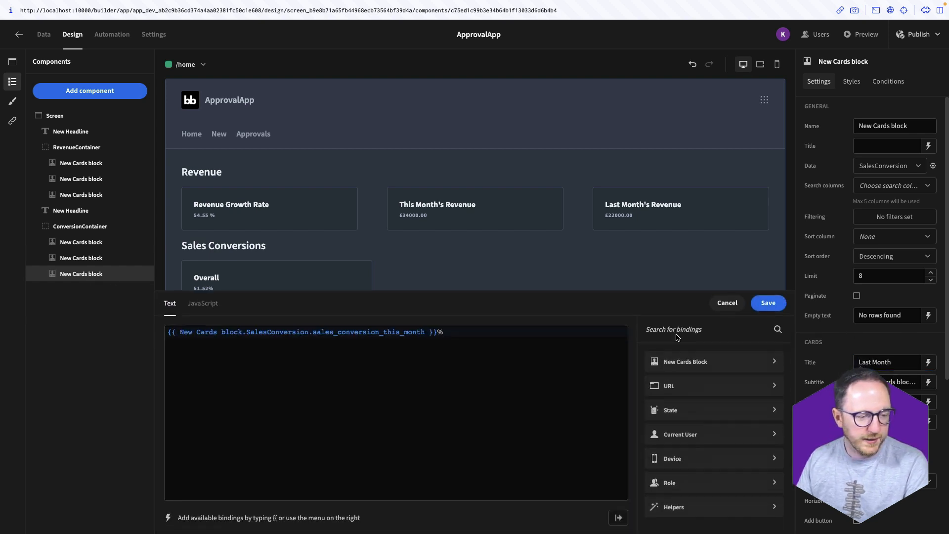
{"action": "double_click", "coordinate": [389, 333]}
{"action": "left_click", "coordinate": [399, 333]}
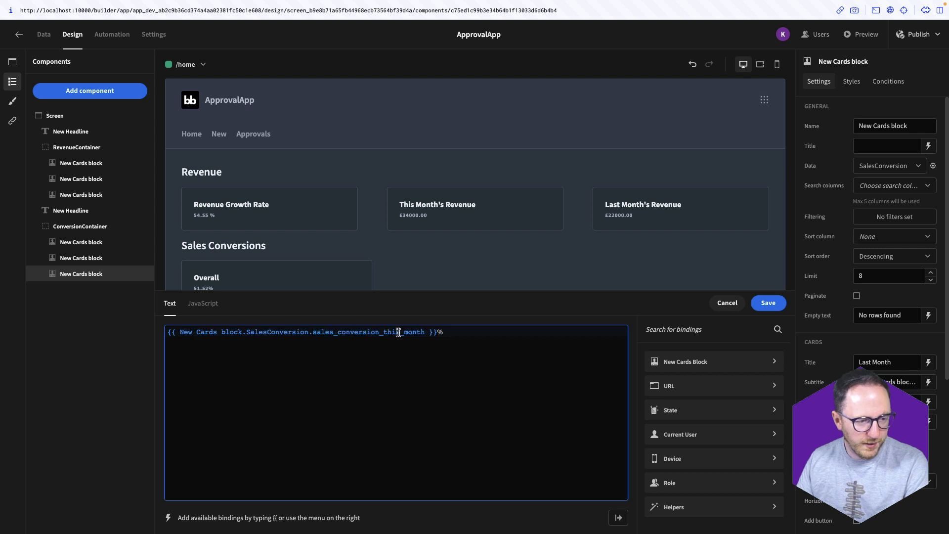
{"action": "key", "text": "BackSpace"}
{"action": "key", "text": "BackSpace"}
{"action": "key", "text": "BackSpace"}
{"action": "key", "text": "BackSpace"}
{"action": "type", "text": "last"}
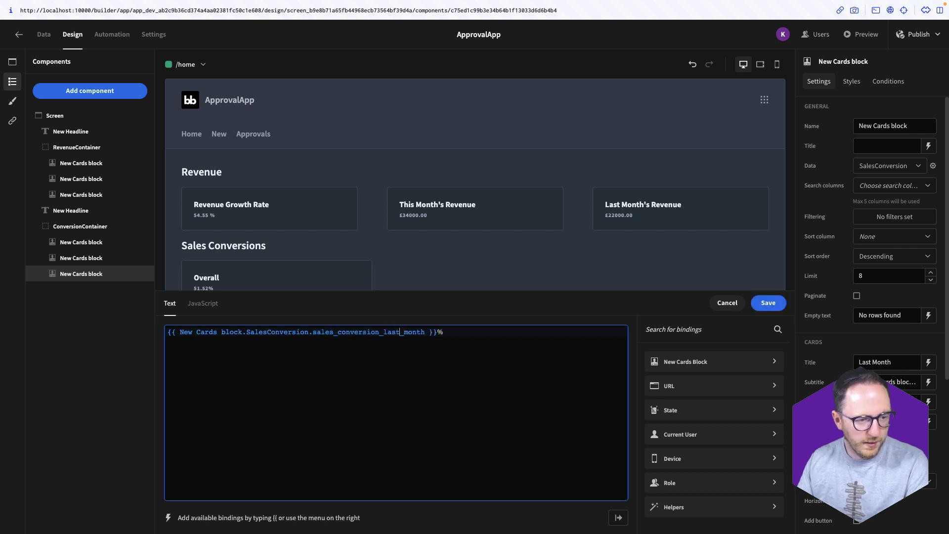
{"action": "left_click", "coordinate": [768, 303]}
Step: Lay out the ConversionContainer's cards side by side and set the Overall card's width to 30%
{"action": "left_click", "coordinate": [79, 232]}
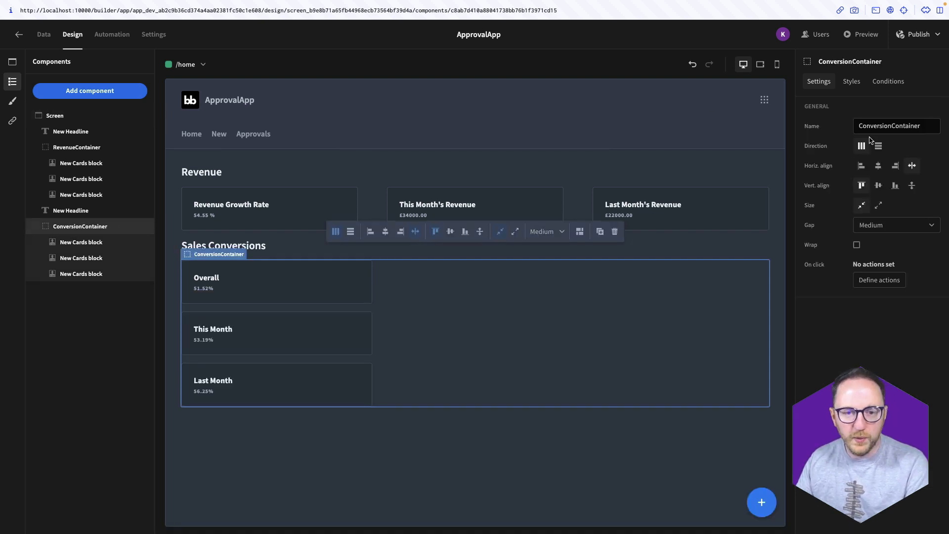
{"action": "left_click", "coordinate": [880, 146]}
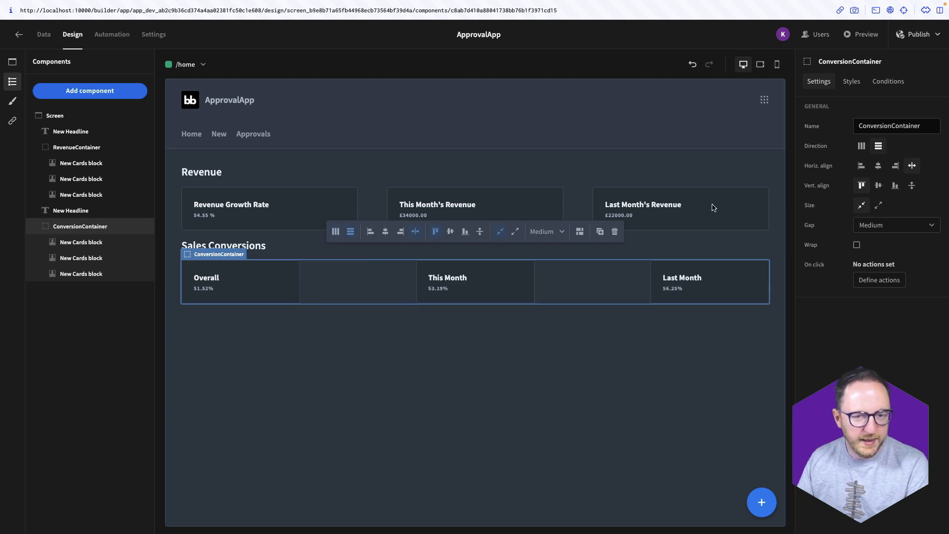
{"action": "left_click", "coordinate": [72, 243]}
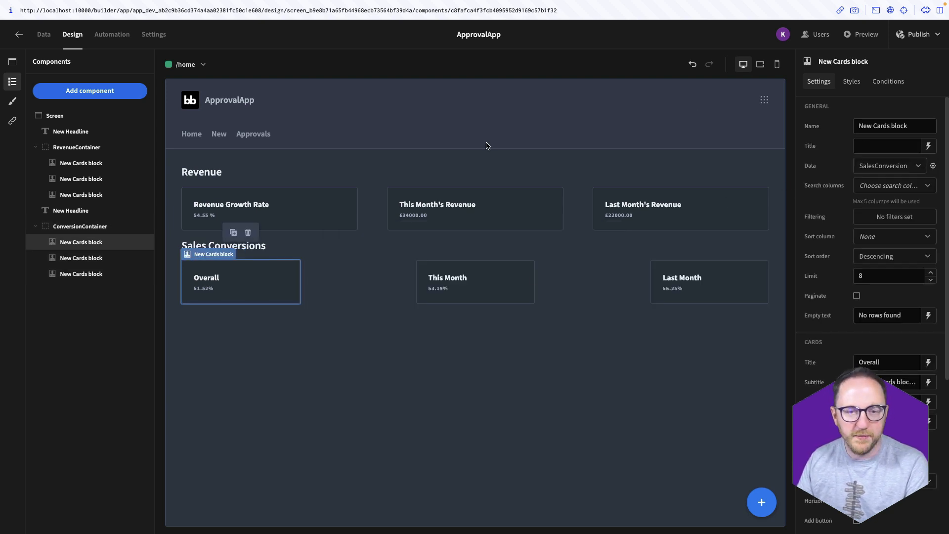
{"action": "left_click", "coordinate": [852, 81]}
{"action": "left_click", "coordinate": [869, 231]}
{"action": "type", "text": "3"}
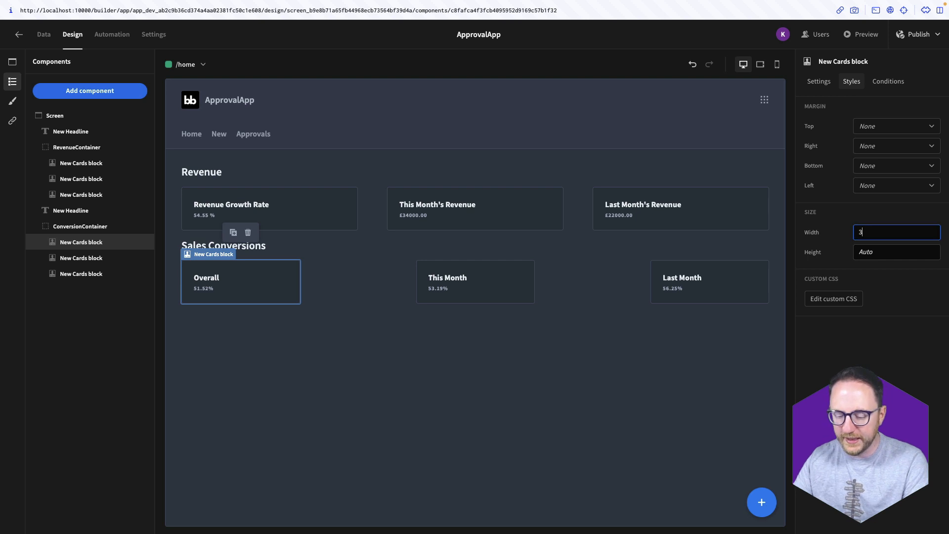
{"action": "type", "text": "0%"}
Step: Set the width of the This Month and Last Month sales conversion cards to 30%
{"action": "left_click", "coordinate": [74, 258]}
{"action": "left_click", "coordinate": [851, 81]}
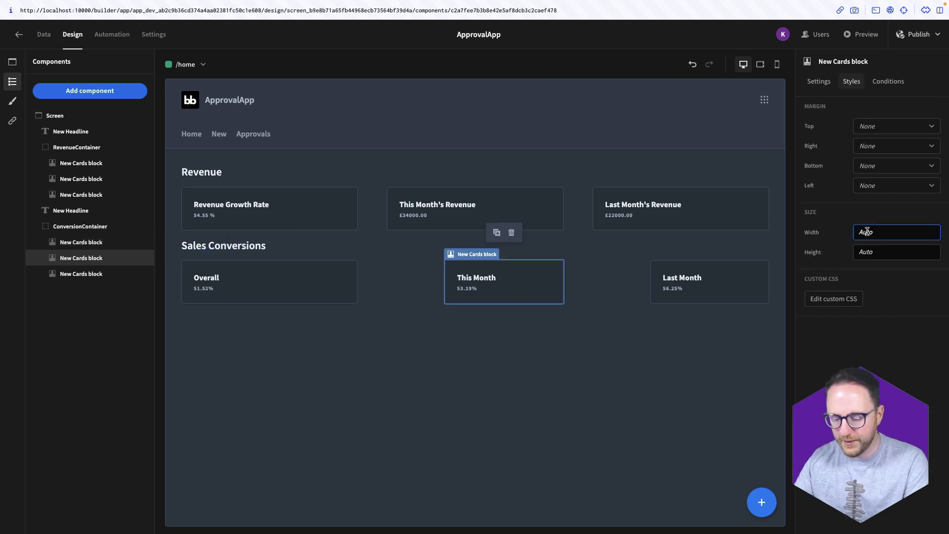
{"action": "left_click", "coordinate": [63, 275]}
{"action": "left_click", "coordinate": [851, 82]}
{"action": "left_click", "coordinate": [870, 232]}
{"action": "type", "text": "30%"}
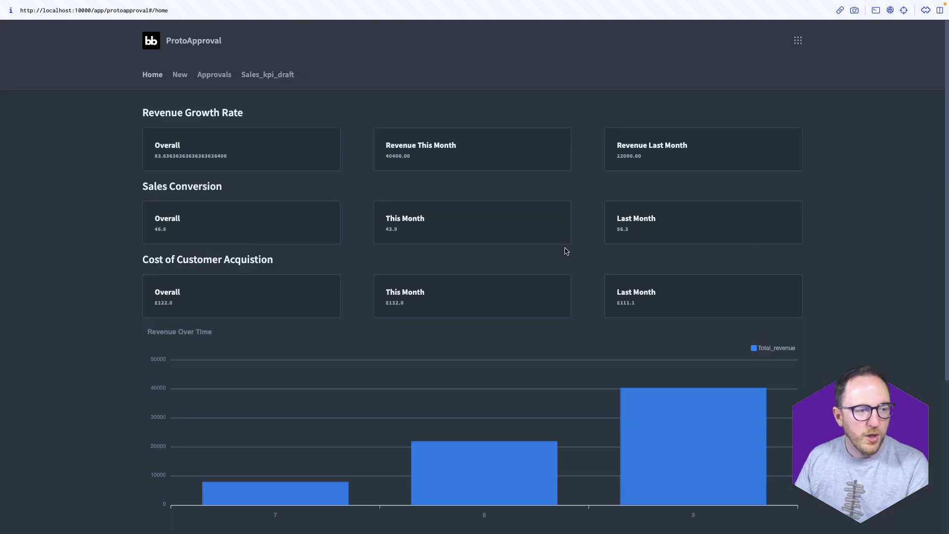
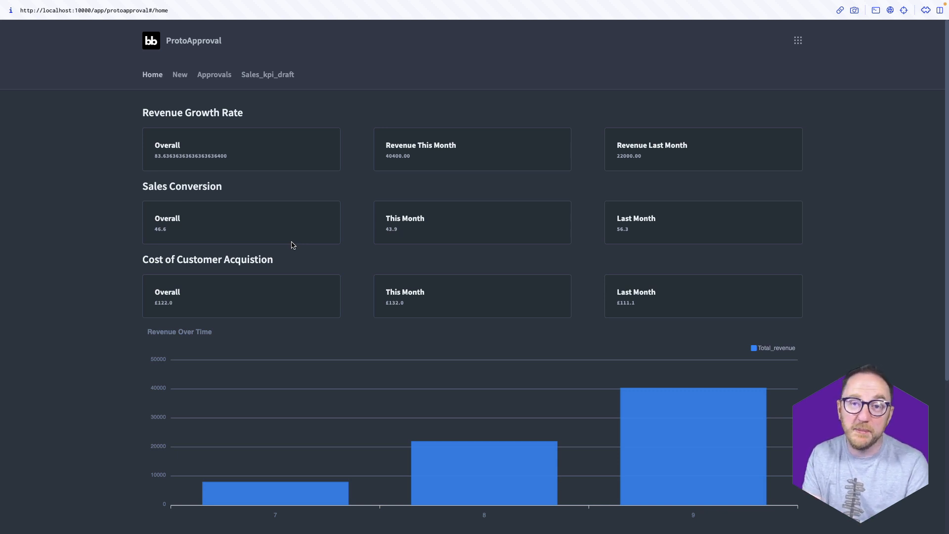
Step: Return to the ApprovalApp builder and create a new query on the PostgreSQL source named CostOfCustomerAcquistion
{"action": "key", "text": "ctrl+Up"}
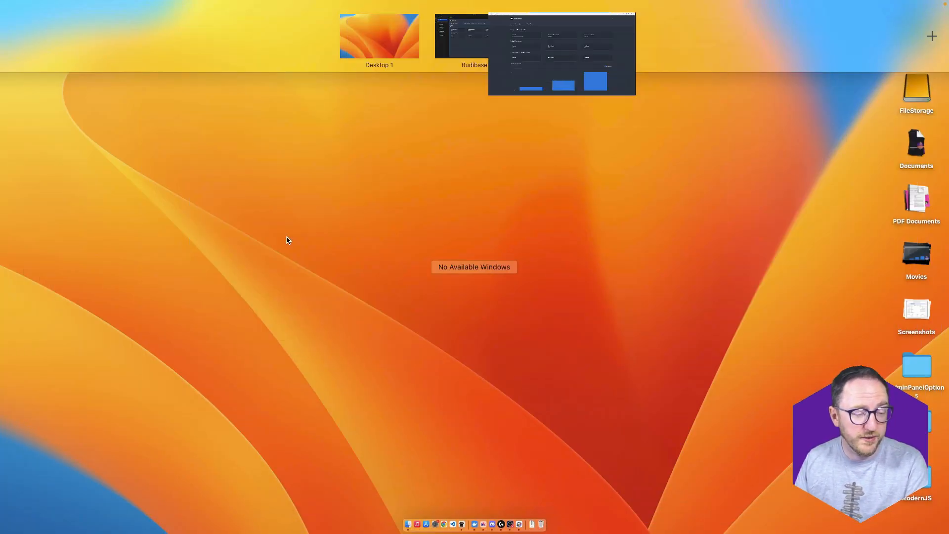
{"action": "left_click", "coordinate": [468, 52]}
{"action": "left_click", "coordinate": [43, 36]}
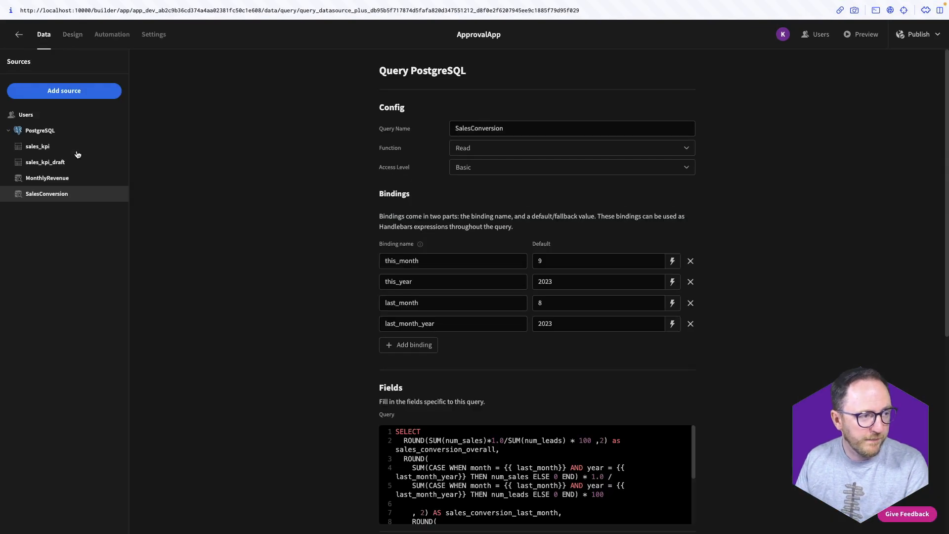
{"action": "left_click", "coordinate": [31, 131]}
{"action": "left_click", "coordinate": [482, 177]}
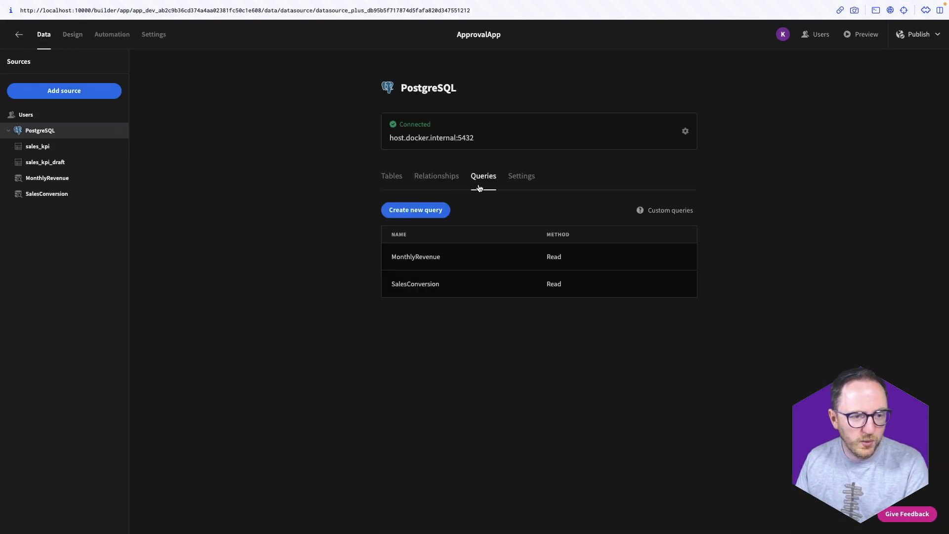
{"action": "left_click", "coordinate": [430, 210]}
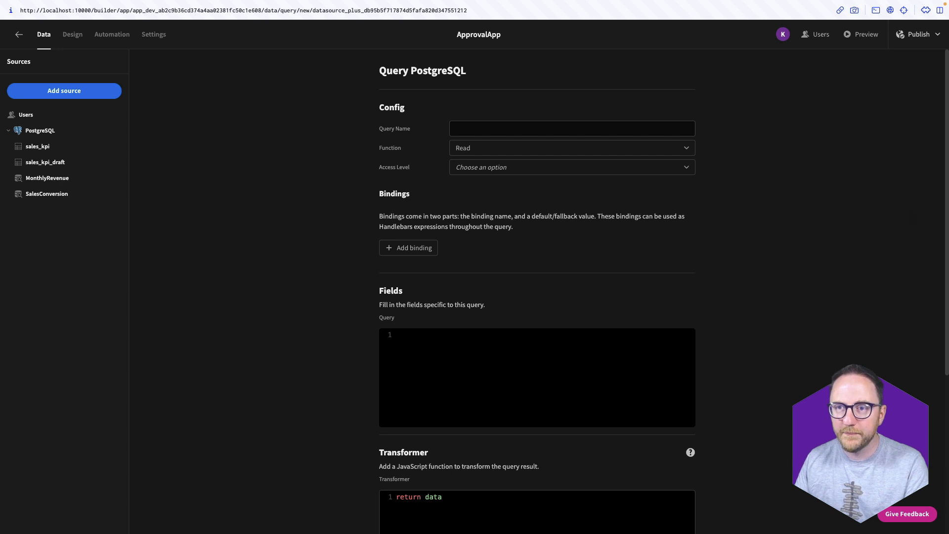
{"action": "type", "text": "CostOfCustomerAcquistion"}
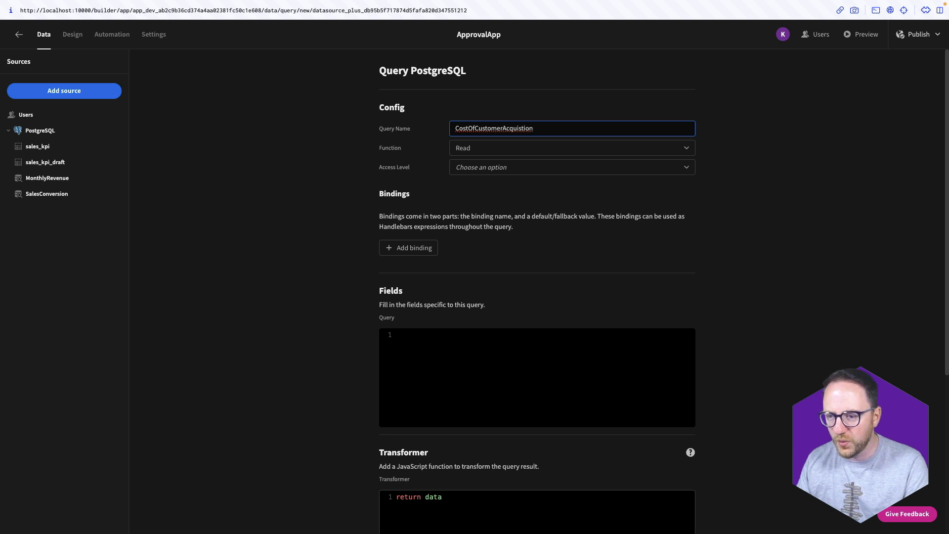
Step: Start the SQL with a SELECT of SUM(total_marketing_costs)*1.0 rounded to 2 decimals
{"action": "left_click", "coordinate": [451, 368]}
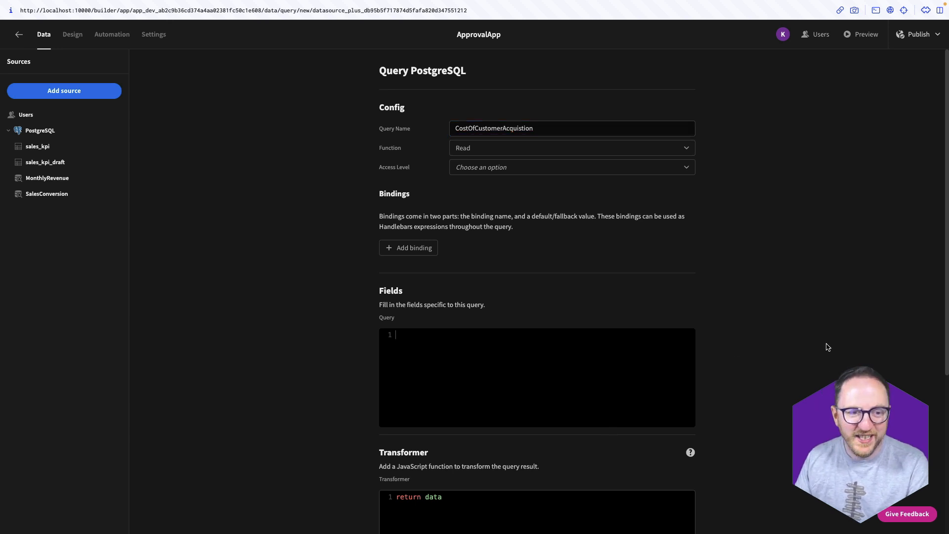
{"action": "type", "text": "SE"}
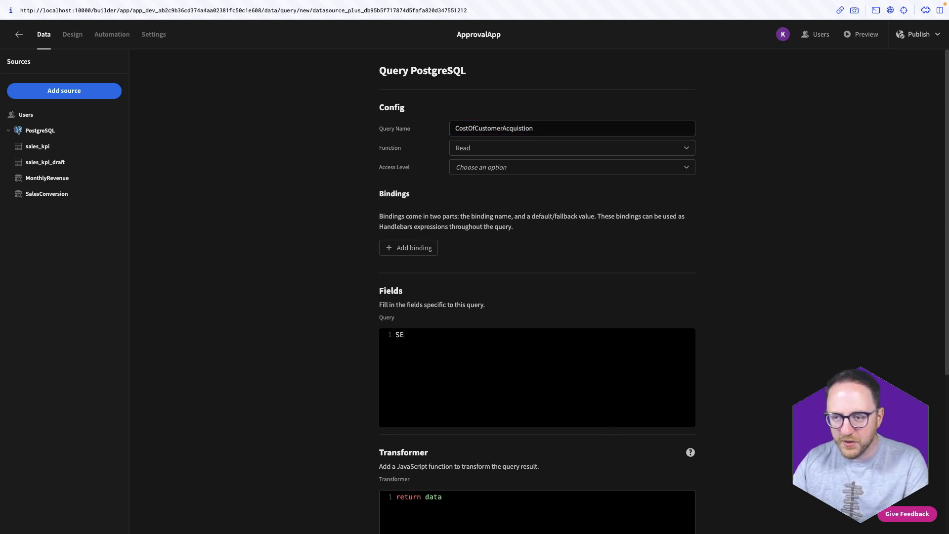
{"action": "type", "text": "LECTROU"}
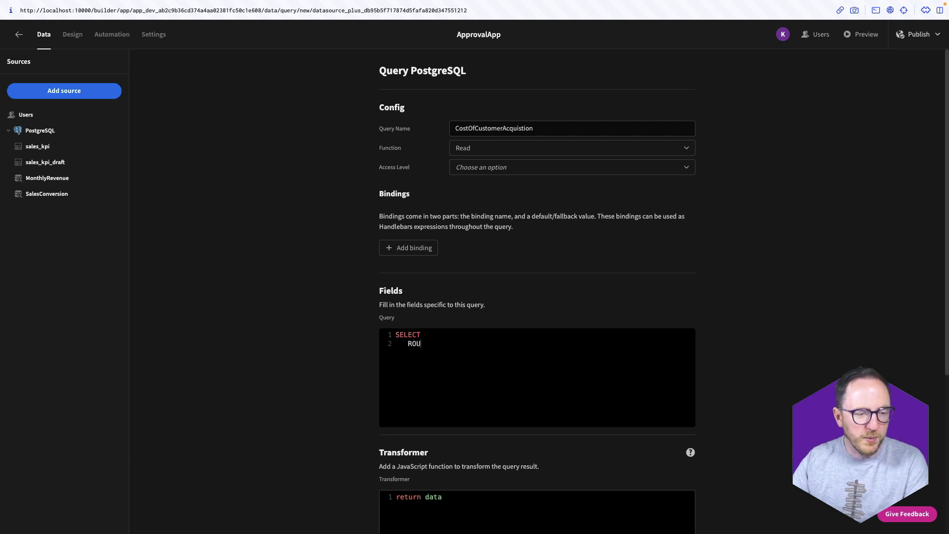
{"action": "type", "text": "ND() , 2"}
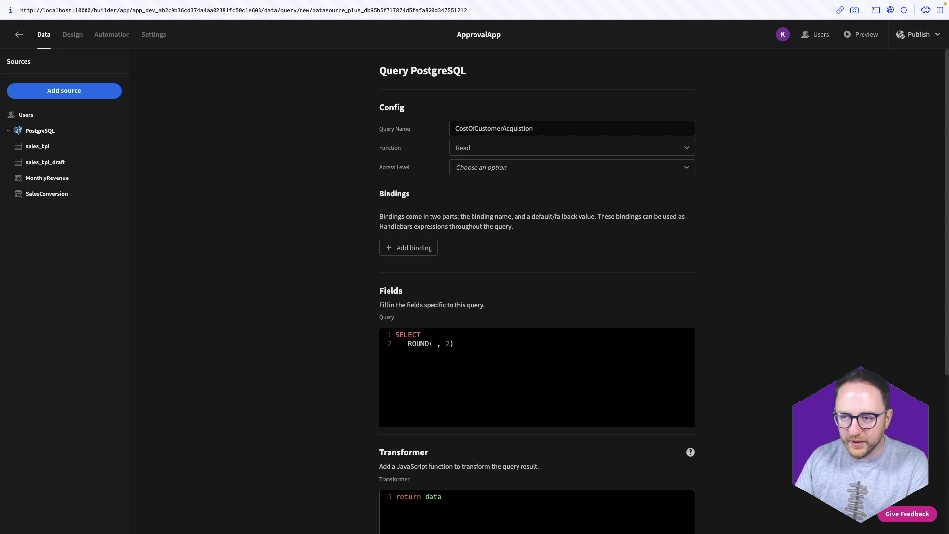
{"action": "key", "text": "BackSpace"}
{"action": "type", "text": "SUM(total)_"}
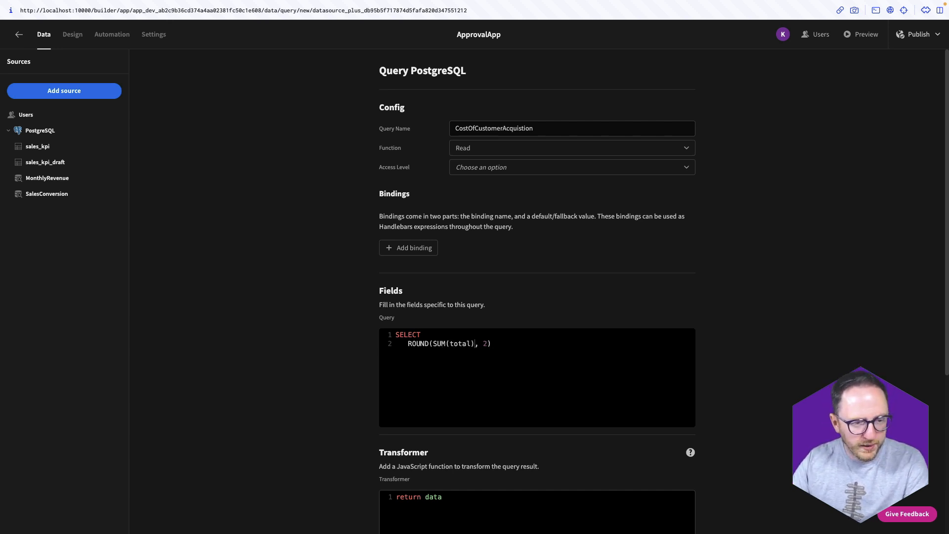
{"action": "key", "text": "BackSpace"}
{"action": "type", "text": "_"}
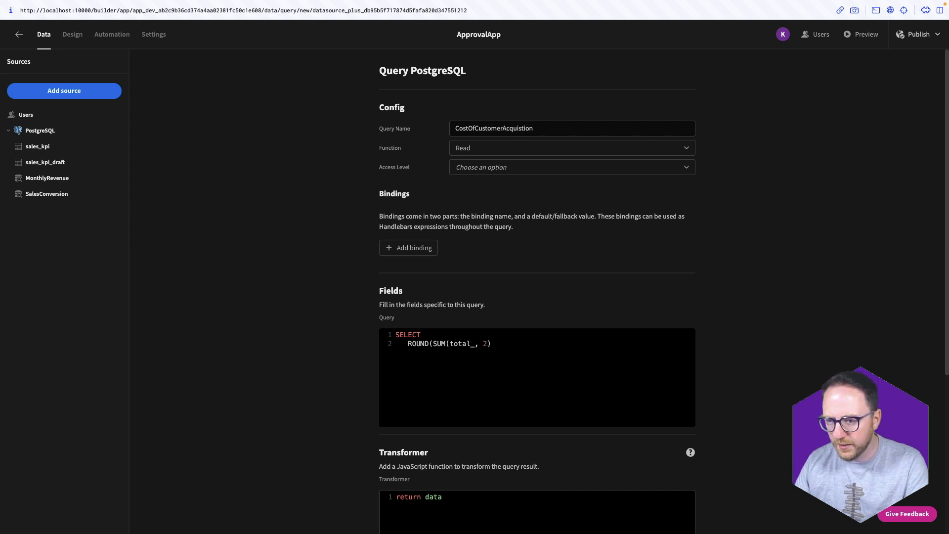
{"action": "type", "text": "marketing_costs)"}
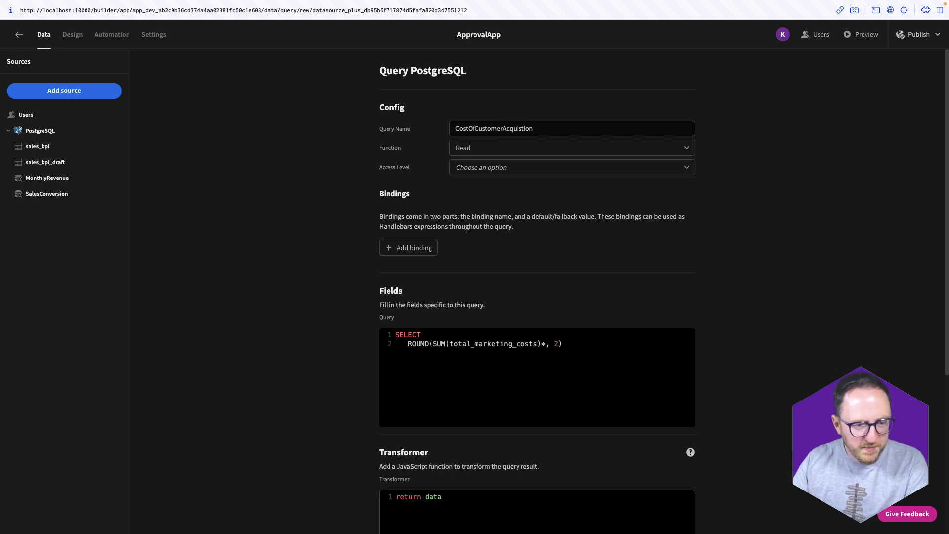
{"action": "type", "text": "*1.0"}
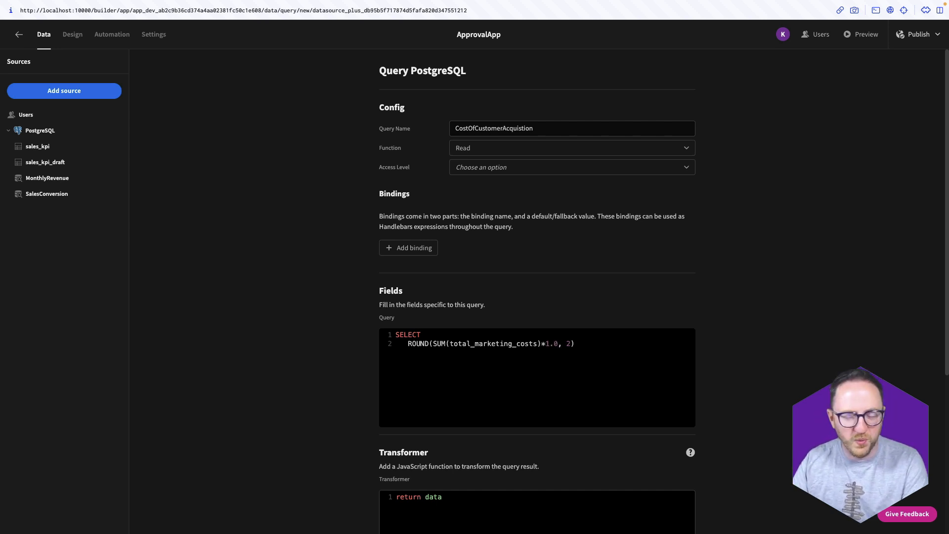
Step: Divide the marketing cost sum by SUM(num_new_customers) inside the ROUND and alias the result as cost_of_customer_over_time
{"action": "type", "text": ", "}
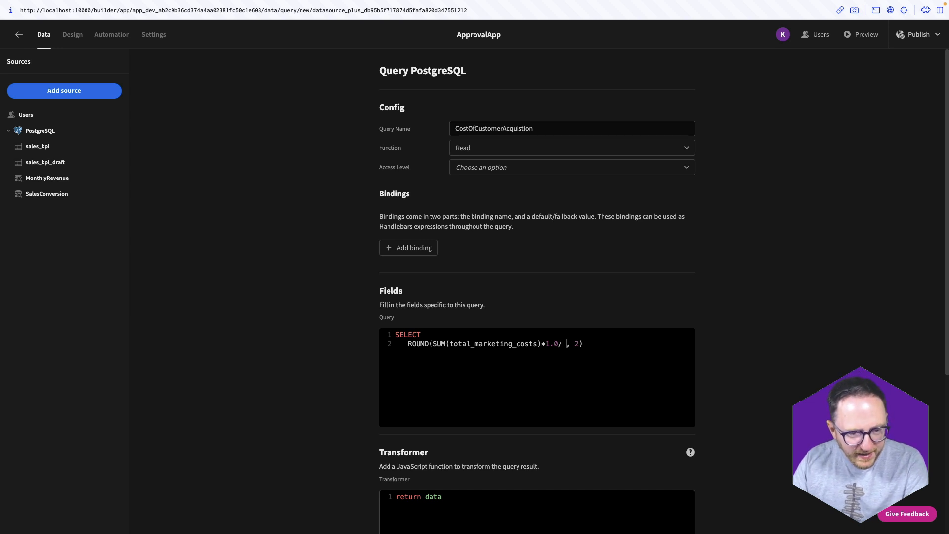
{"action": "type", "text": " SUM"}
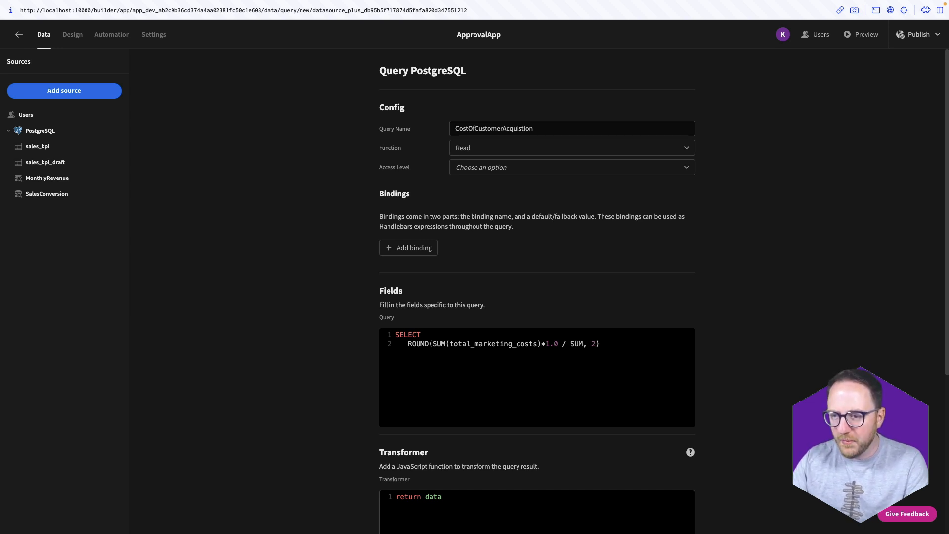
{"action": "type", "text": "(num_new_"}
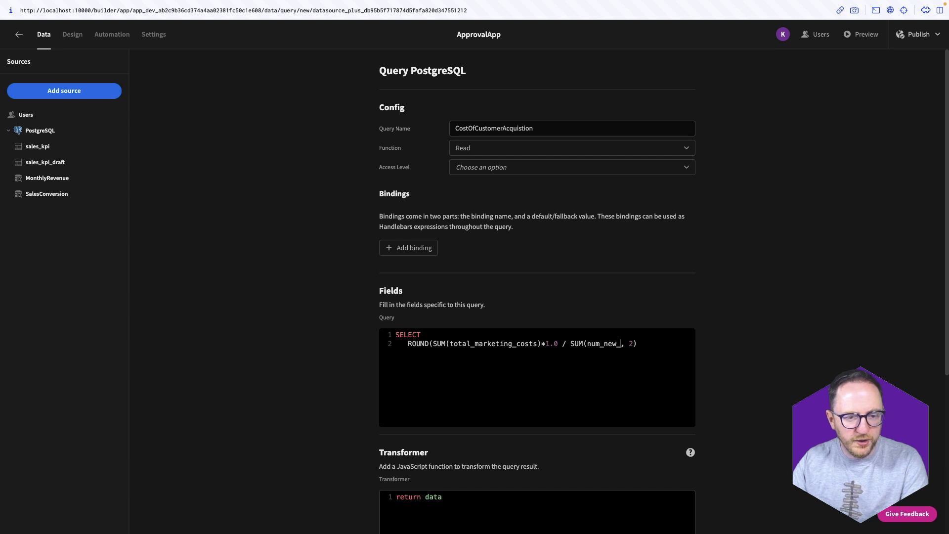
{"action": "type", "text": "customers)"}
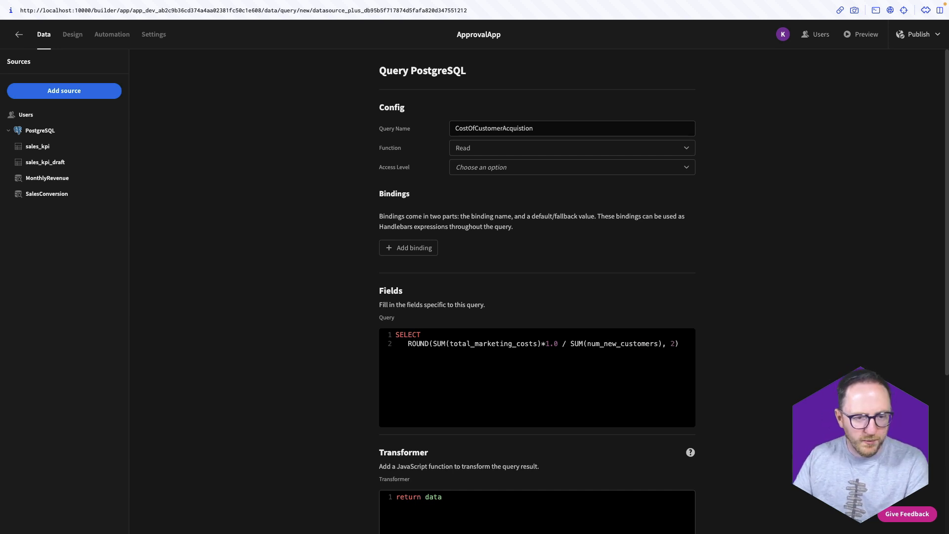
{"action": "type", "text": " AS cost_"}
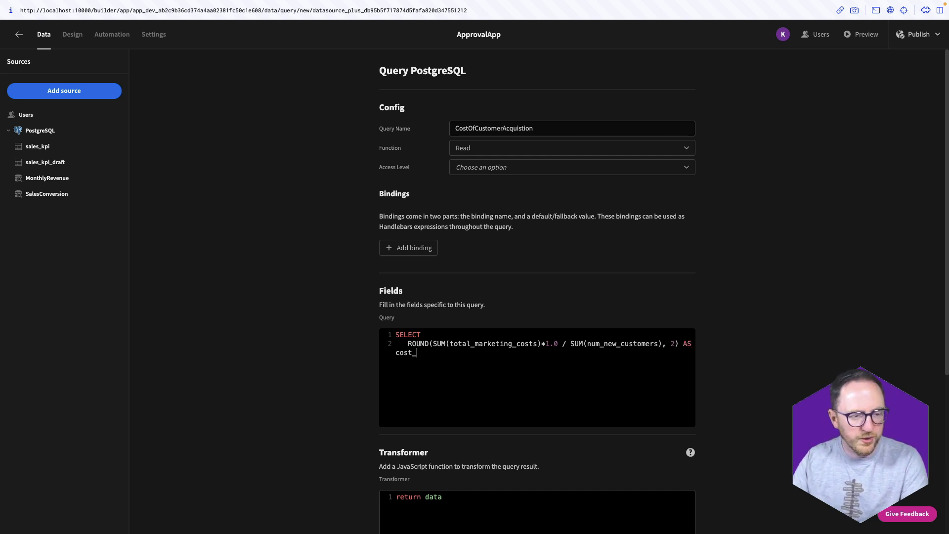
{"action": "type", "text": "c"}
{"action": "key", "text": "BackSpace"}
{"action": "type", "text": "of_customer"}
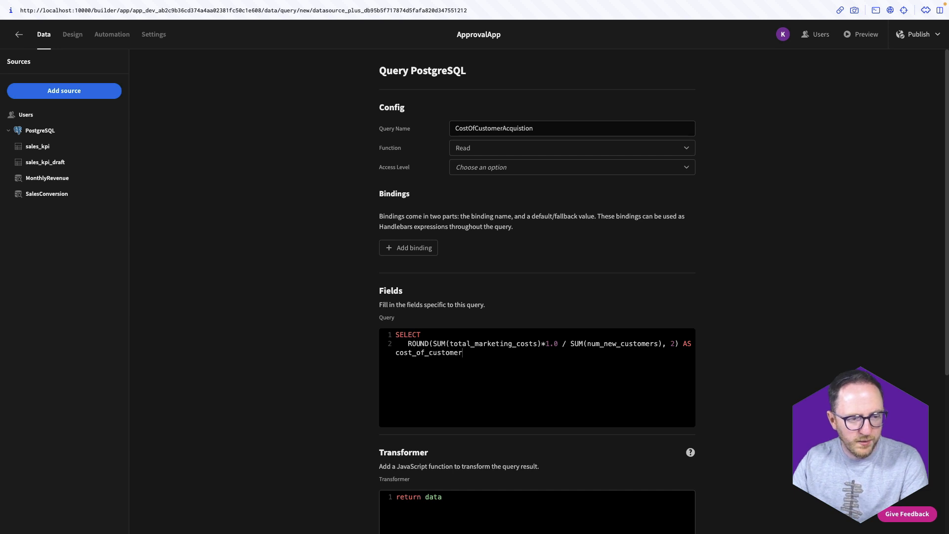
{"action": "type", "text": "_over_time"}
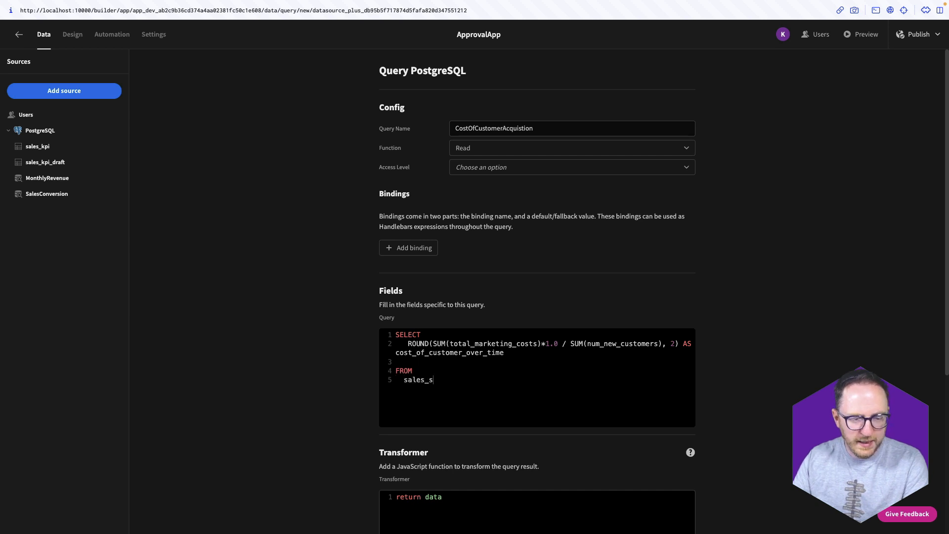
Step: Complete the FROM clause with the sales_kpi table and run the query
{"action": "type", "text": "kpi"}
{"action": "scroll", "coordinate": [691, 371], "scroll_direction": "down", "scroll_amount": 5}
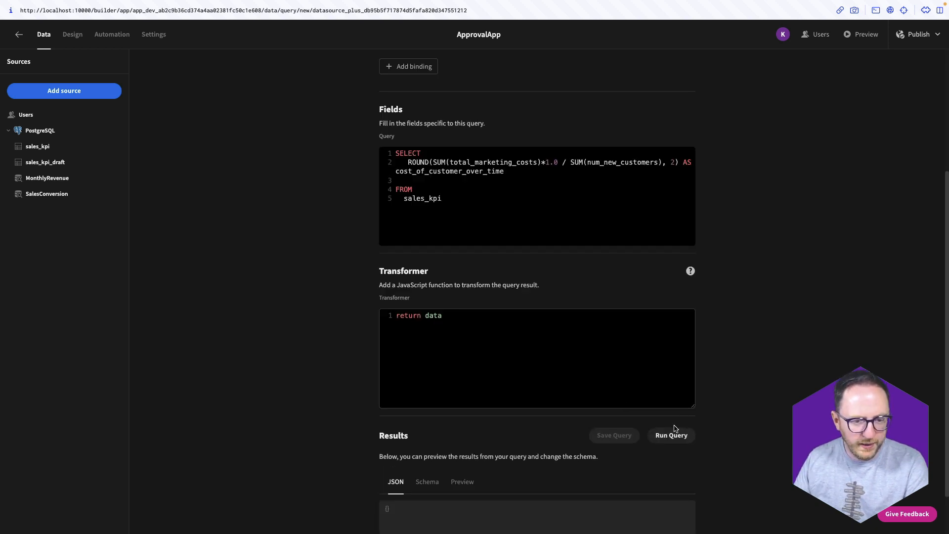
{"action": "left_click", "coordinate": [672, 433]}
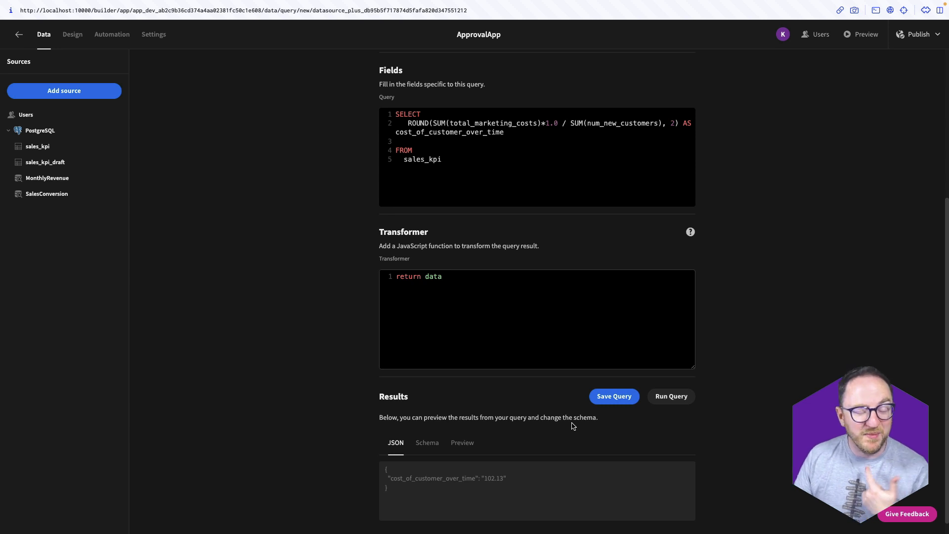
Step: Add a query binding named this_month with a default value of 9
{"action": "scroll", "coordinate": [554, 297], "scroll_direction": "up", "scroll_amount": 5}
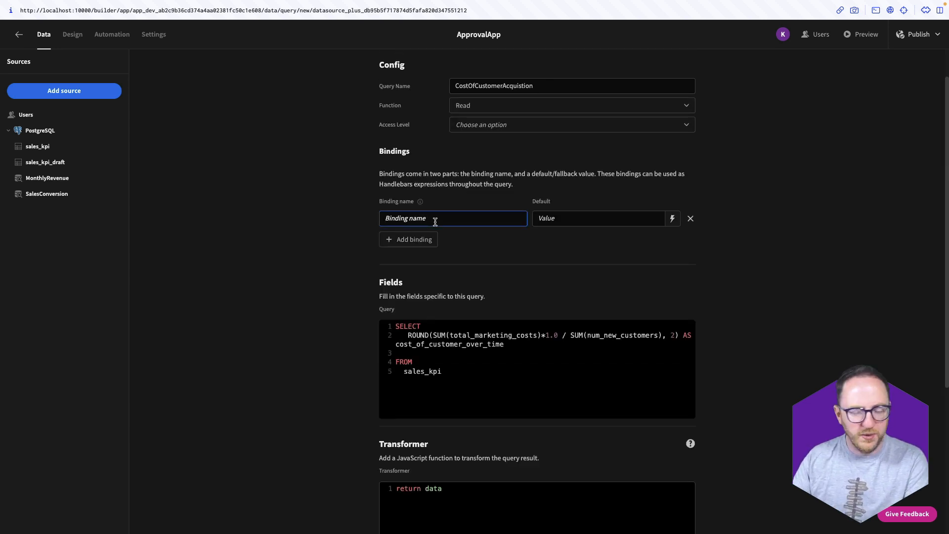
{"action": "type", "text": "this_month"}
{"action": "left_click", "coordinate": [570, 219]}
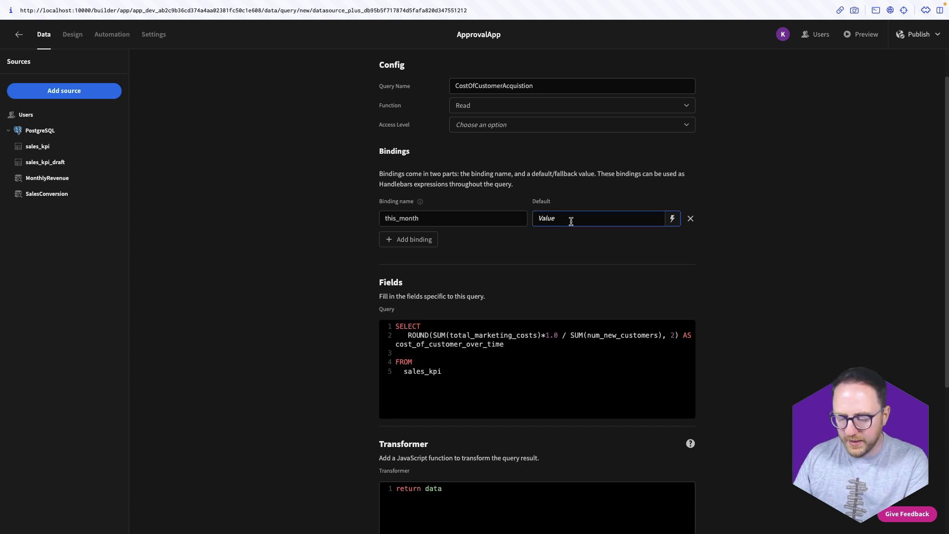
{"action": "type", "text": "9"}
Step: Add a second query binding named this_year with a default value of 2023
{"action": "left_click", "coordinate": [425, 250]}
{"action": "left_click", "coordinate": [424, 242]}
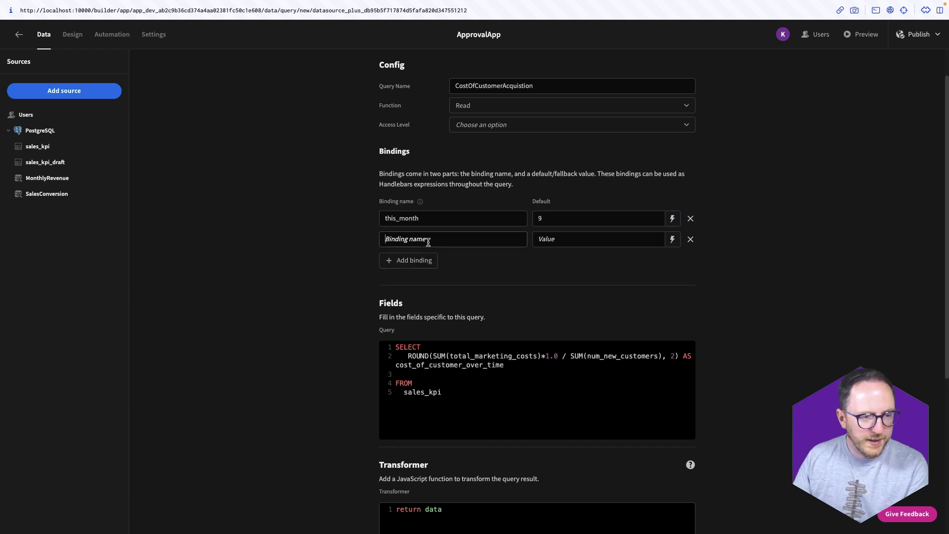
{"action": "left_click", "coordinate": [424, 240]}
{"action": "type", "text": "this_year"}
{"action": "left_click", "coordinate": [575, 237]}
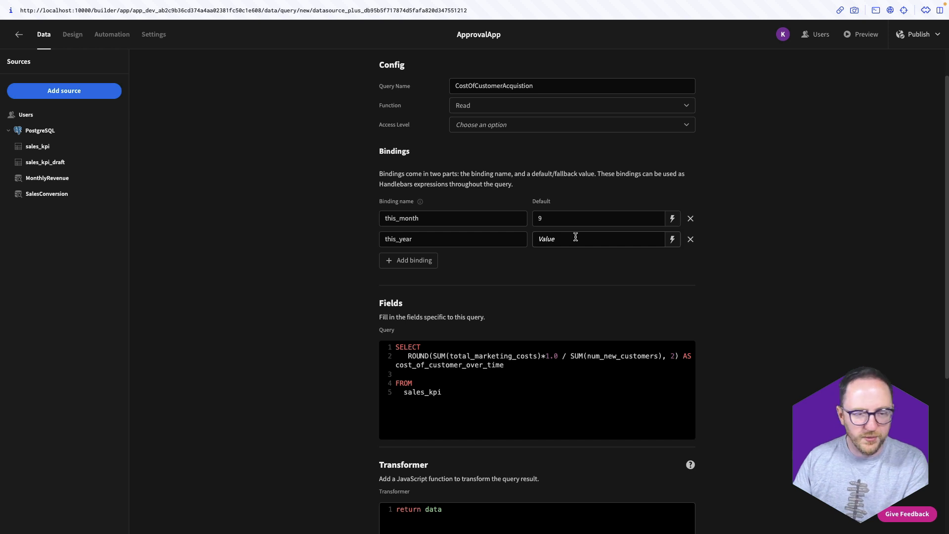
{"action": "type", "text": "2023"}
Step: Add a third query binding named last_month with a default value of 8
{"action": "left_click", "coordinate": [410, 260]}
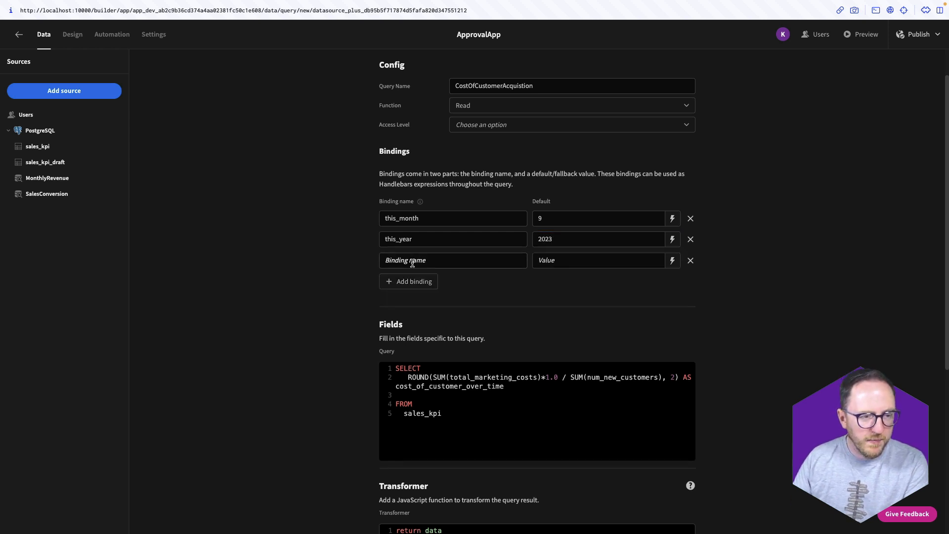
{"action": "left_click", "coordinate": [415, 260]}
{"action": "type", "text": "last_month"}
{"action": "left_click", "coordinate": [535, 263]}
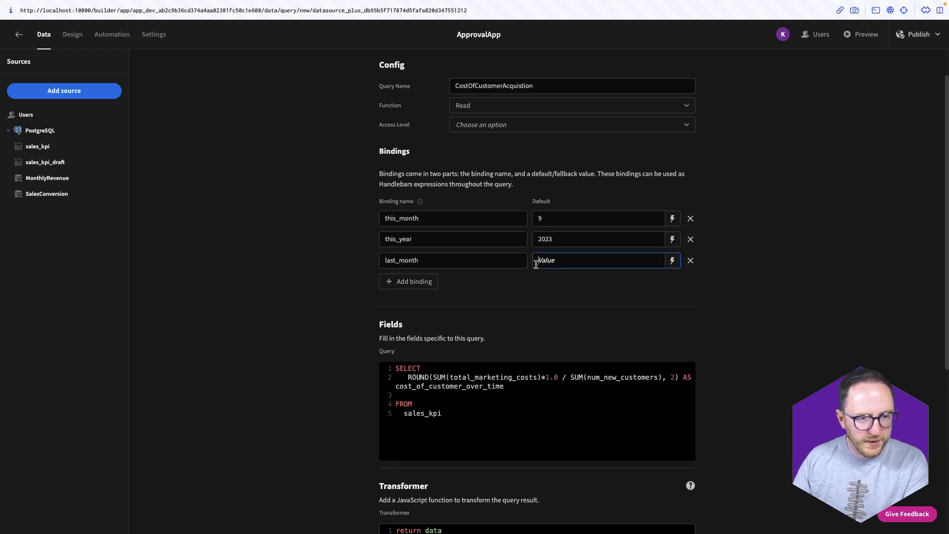
{"action": "type", "text": "8"}
Step: Add a fourth query binding named last_month_year with a default value of 2023
{"action": "left_click", "coordinate": [411, 286]}
{"action": "left_click", "coordinate": [420, 281]}
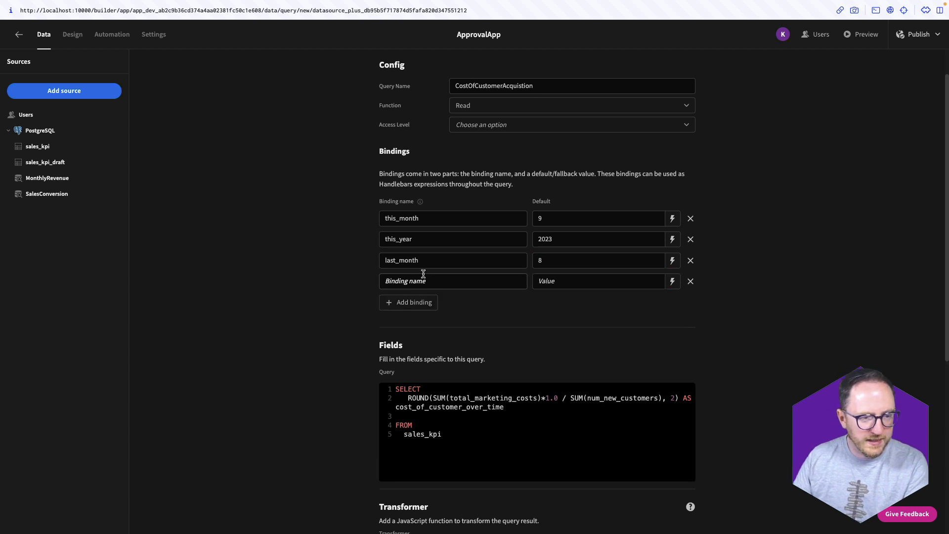
{"action": "left_click", "coordinate": [424, 280]}
{"action": "type", "text": "last_month_year"}
{"action": "left_click", "coordinate": [548, 279]}
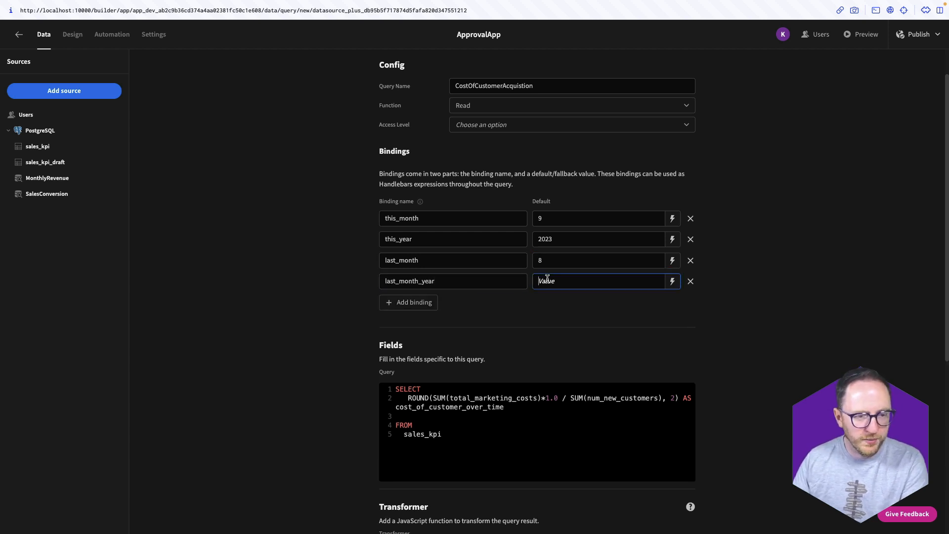
{"action": "type", "text": "2023"}
Step: After cost_of_customer_over_time, add a second ROUND column dividing an empty SUM() * 1.0 by another SUM, rounded to 2 decimals
{"action": "left_click", "coordinate": [531, 407]}
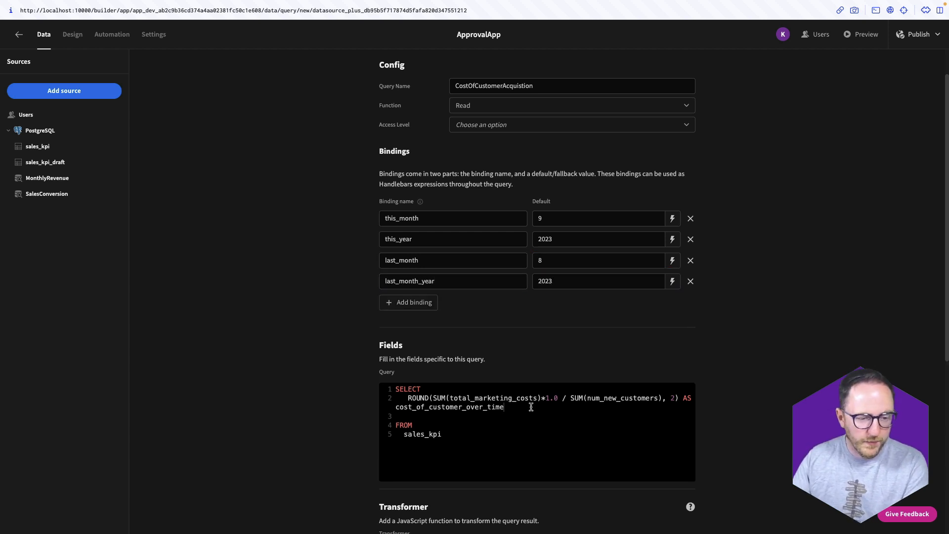
{"action": "type", "text": ","}
{"action": "key", "text": "Return"}
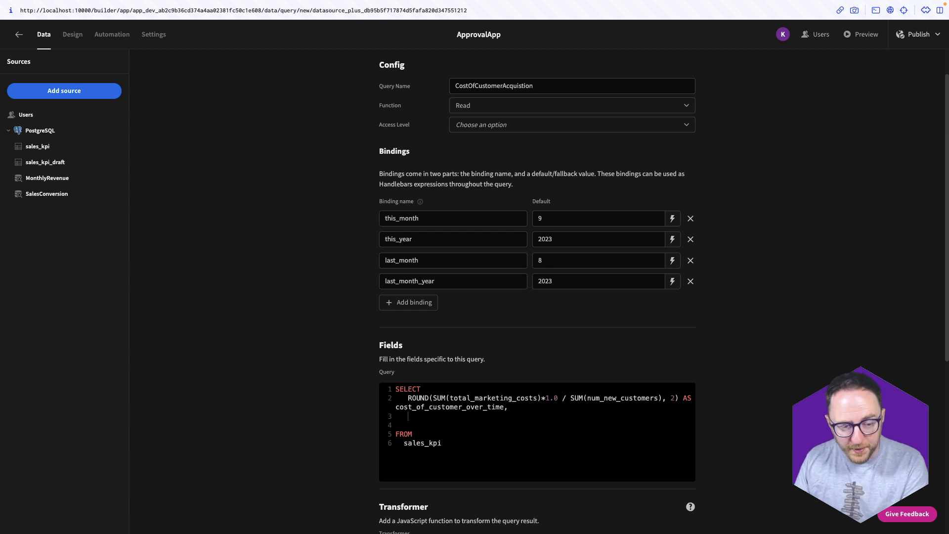
{"action": "type", "text": "ROUND("}
{"action": "key", "text": "Return"}
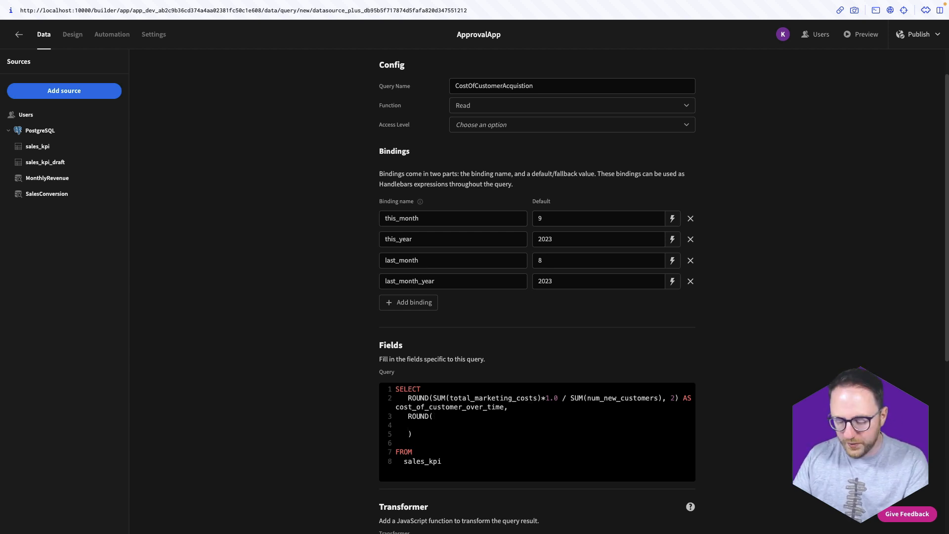
{"action": "type", "text": "SUM() * 1.0"}
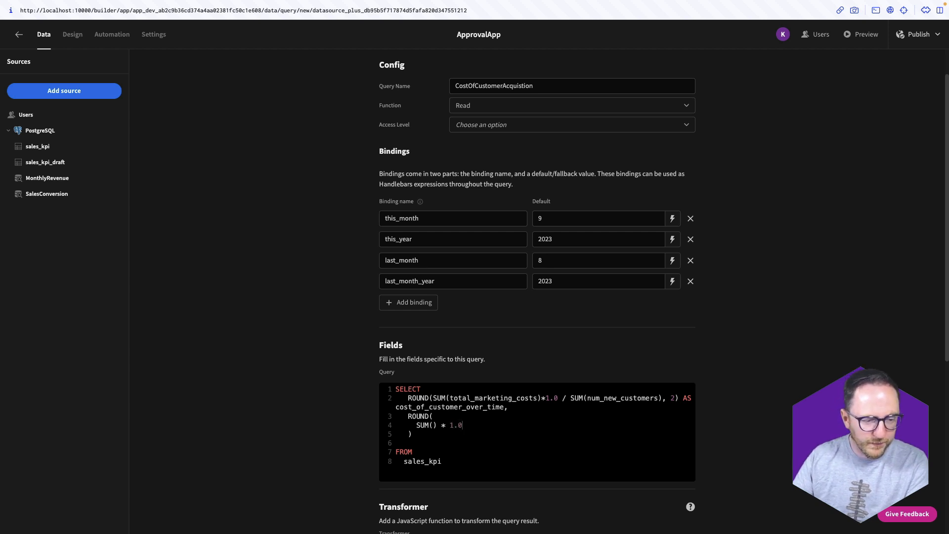
{"action": "type", "text": " / SUM()    "}
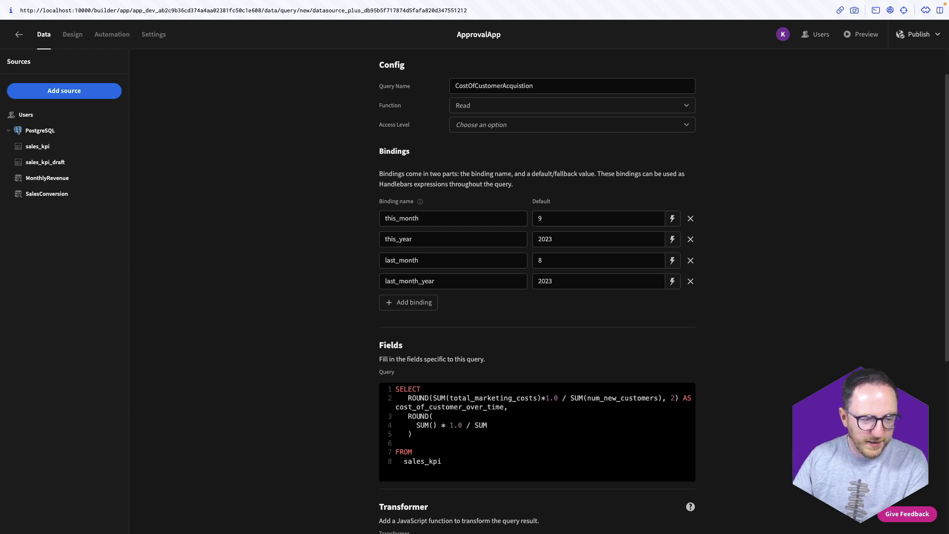
{"action": "type", "text": ", 2) "}
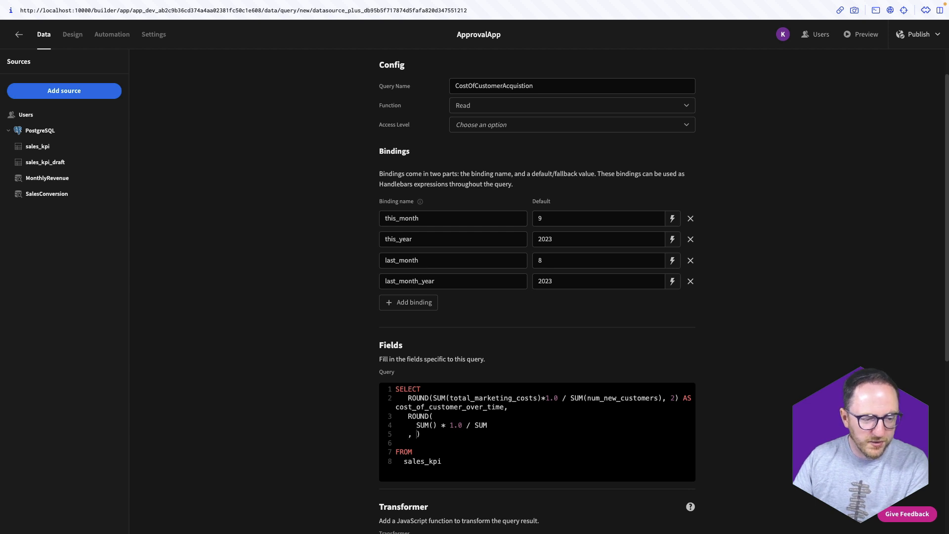
Step: Alias the second ROUND column as cost_of_customer_this_month and add empty parentheses to its divisor SUM
{"action": "type", "text": "AS"}
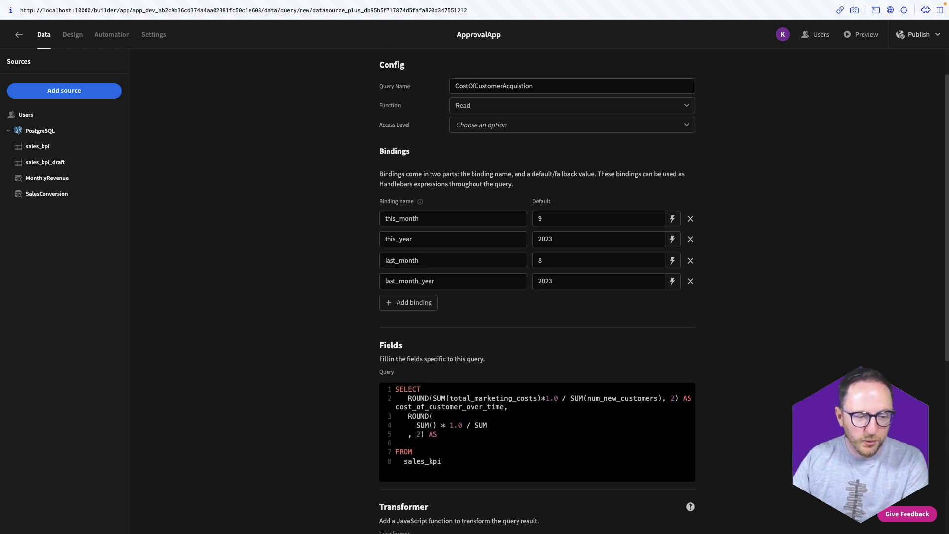
{"action": "type", "text": " cos"}
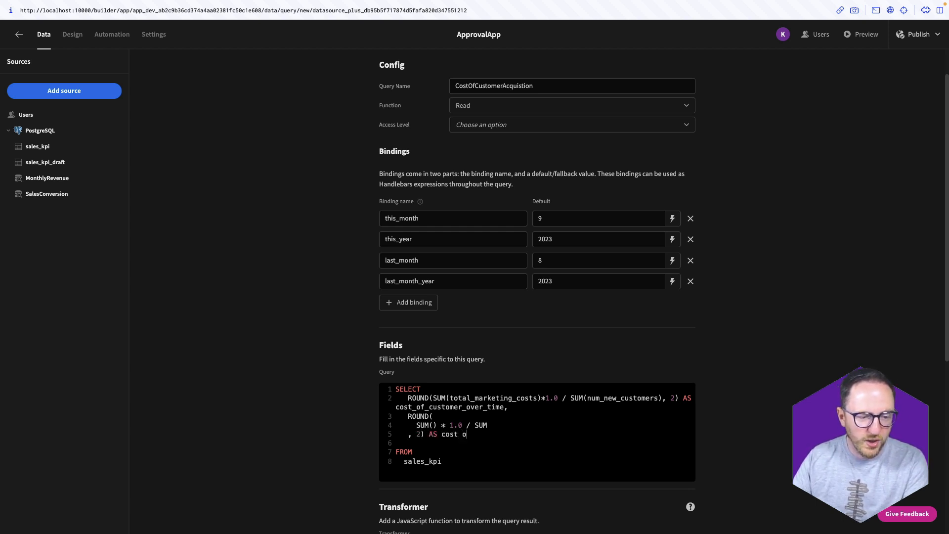
{"action": "type", "text": "t_"}
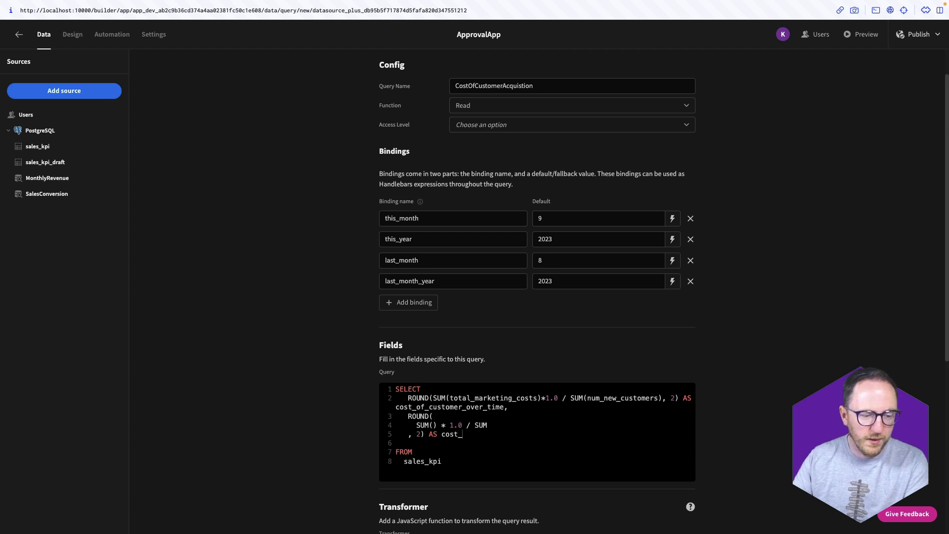
{"action": "type", "text": "of_custome"}
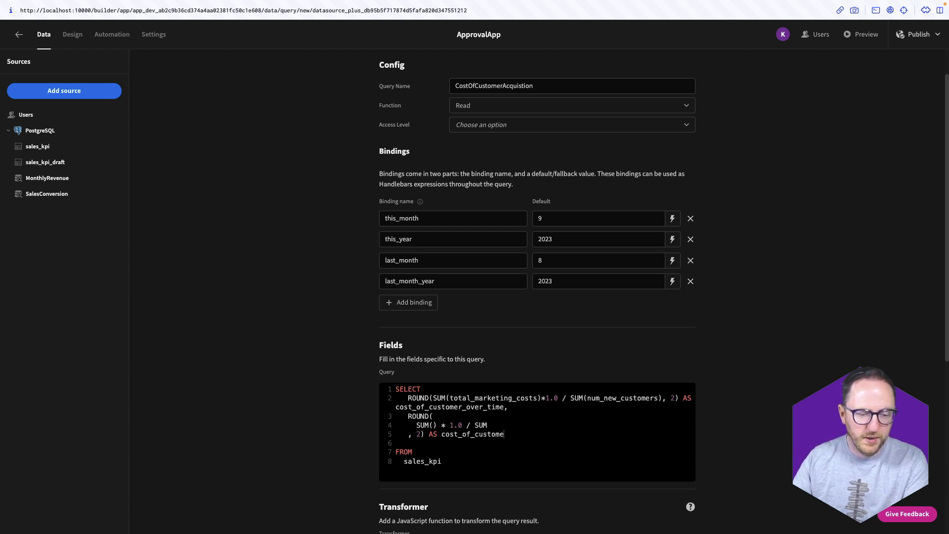
{"action": "type", "text": "r_this_month"}
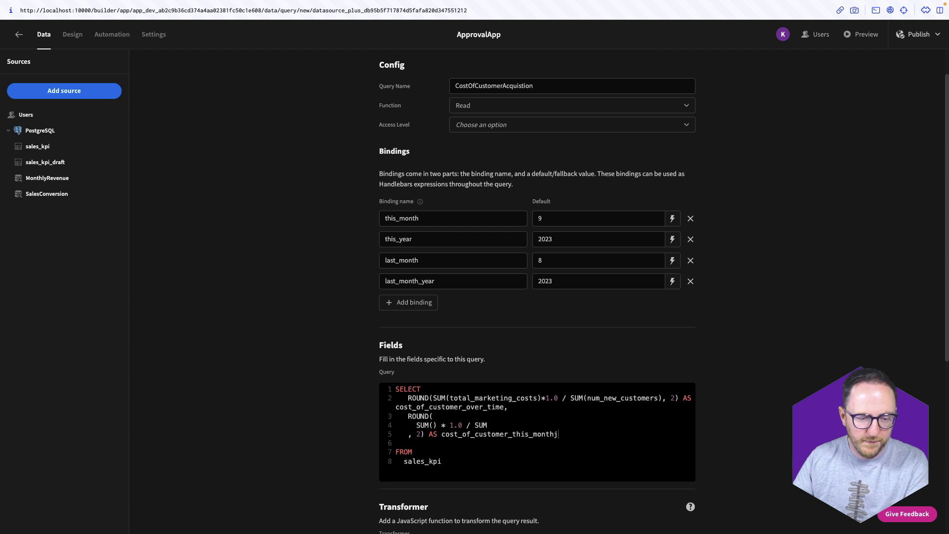
{"action": "key", "text": "Up"}
{"action": "type", "text": "()"}
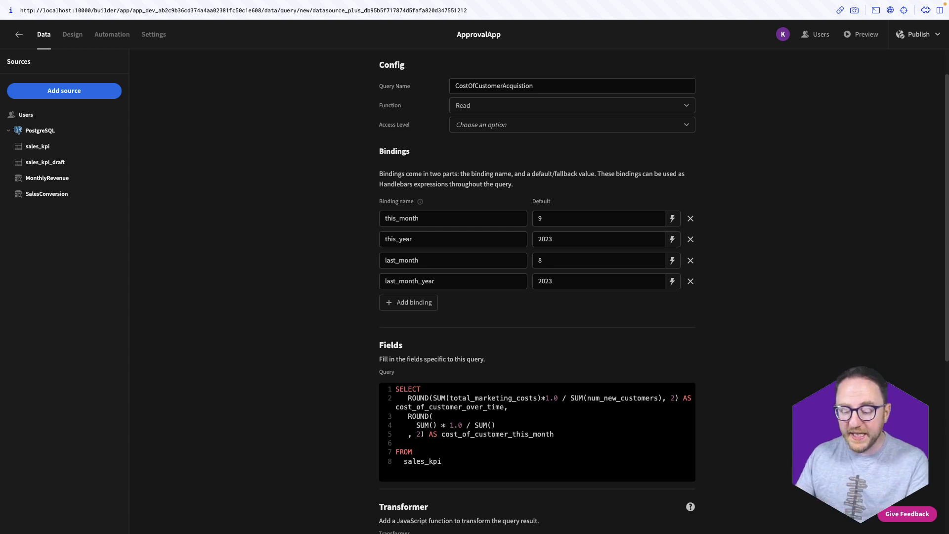
Step: In the new column's first SUM, enter the condition CASE WHEN month = {{this_month}} AND year = {{ this_year}}
{"action": "type", "text": "CASE WHE"}
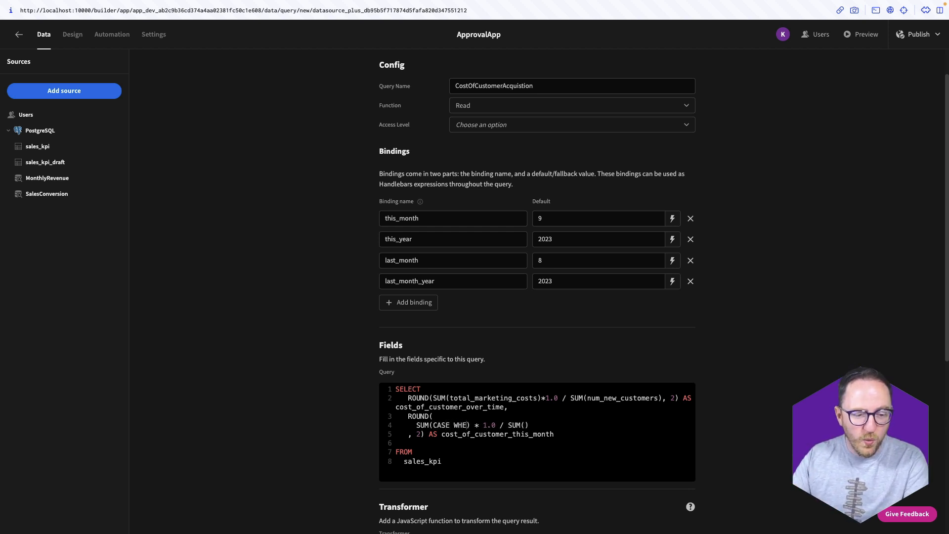
{"action": "type", "text": "N "}
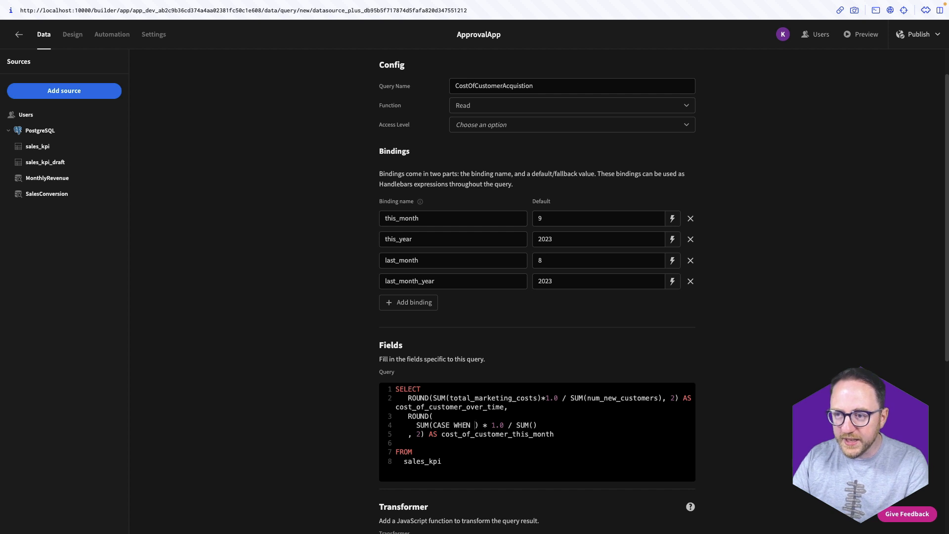
{"action": "type", "text": "month ="}
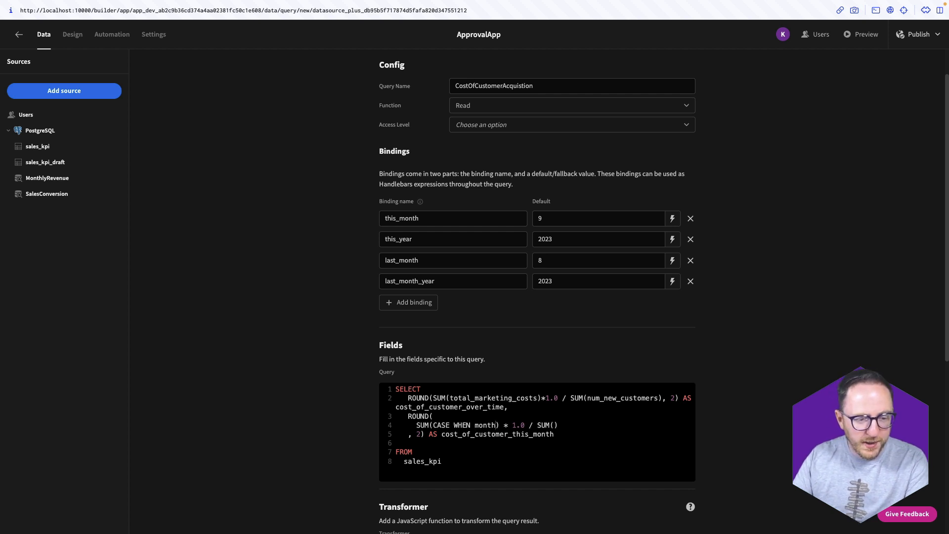
{"action": "type", "text": " {{this_mo"}
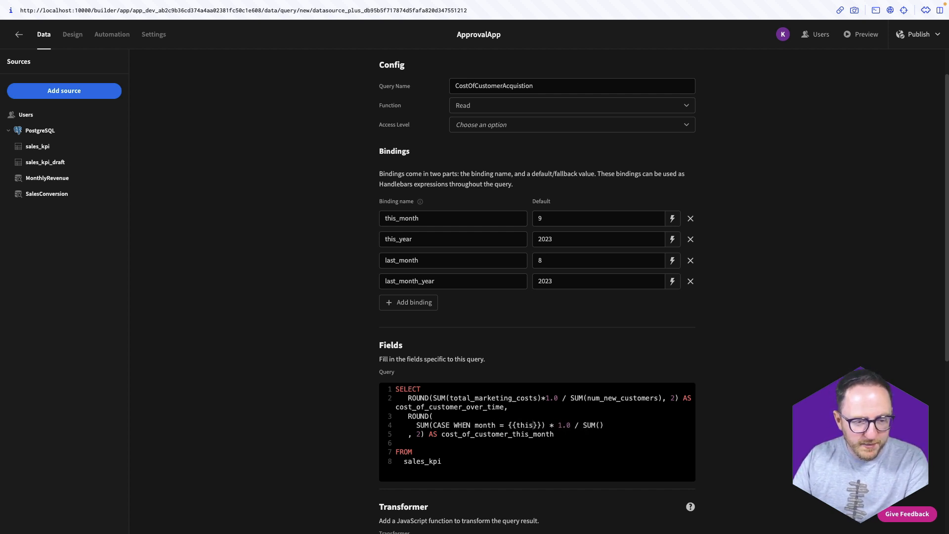
{"action": "type", "text": "nth}} AND ye"}
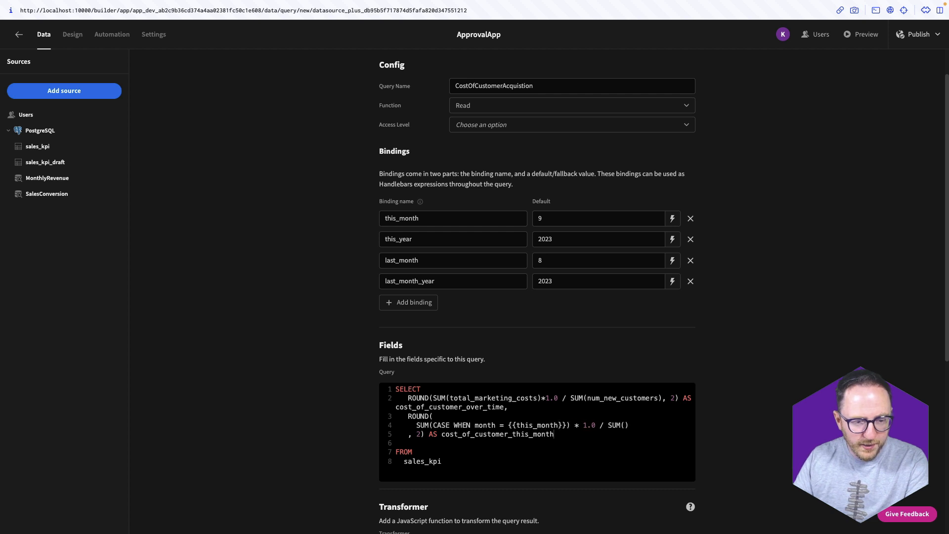
{"action": "type", "text": "ar = {thi"}
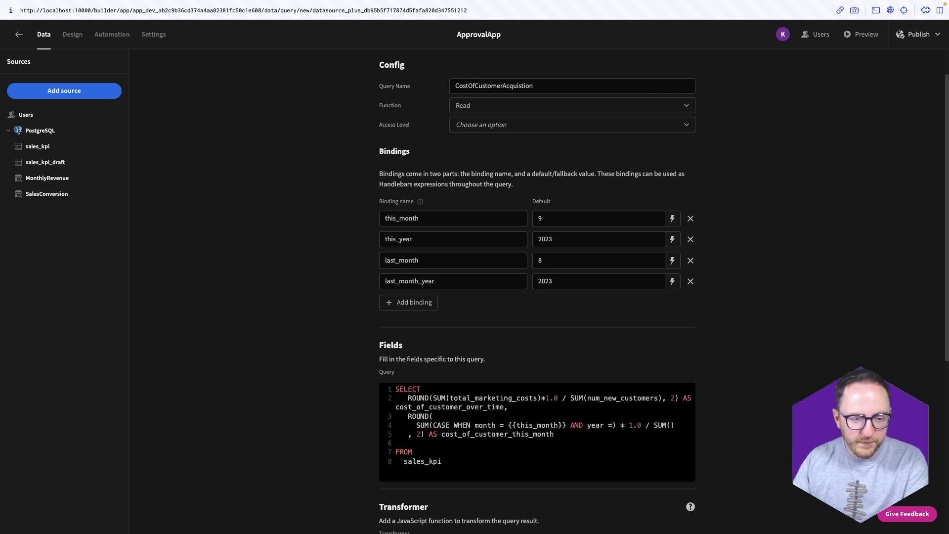
{"action": "key", "text": "BackSpace"}
{"action": "key", "text": "BackSpace"}
{"action": "key", "text": "BackSpace"}
{"action": "type", "text": "{ this_ye"}
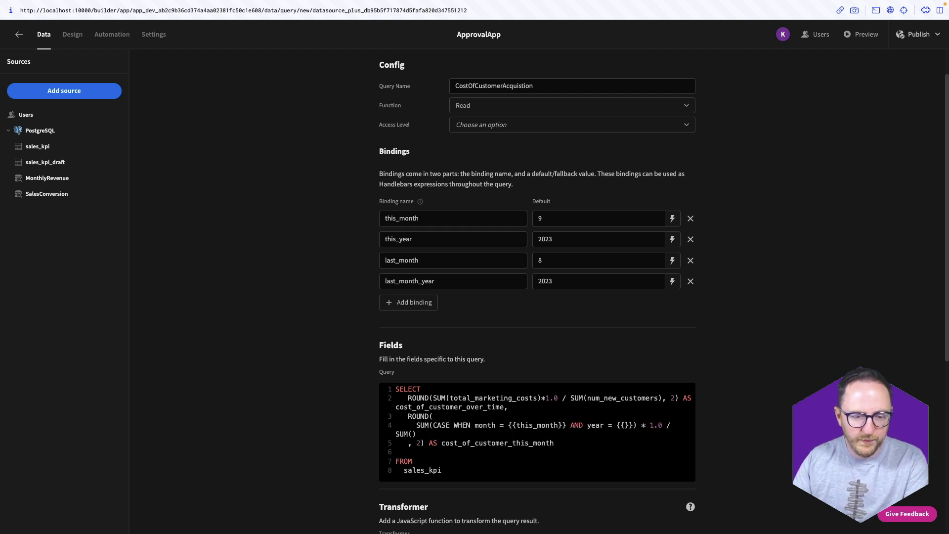
{"action": "type", "text": "ar}}"}
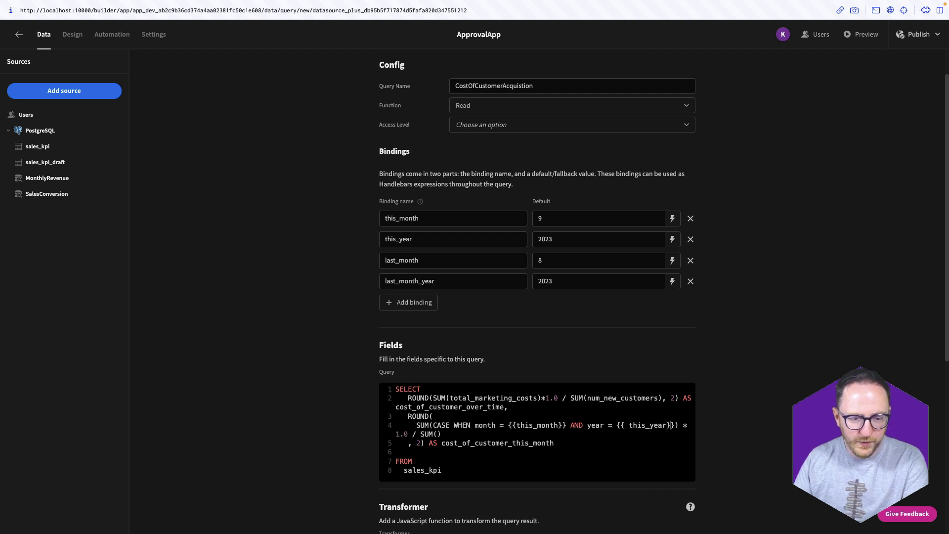
Step: Complete the CASE expression in the first SUM with THEN total_marketing_costs ELSE 0 END
{"action": "type", "text": " THEN "}
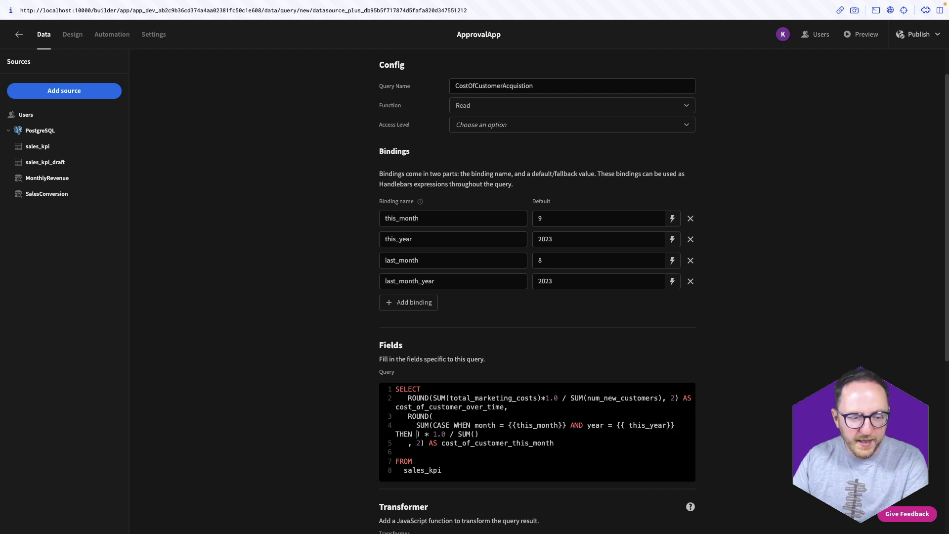
{"action": "type", "text": "total_ma"}
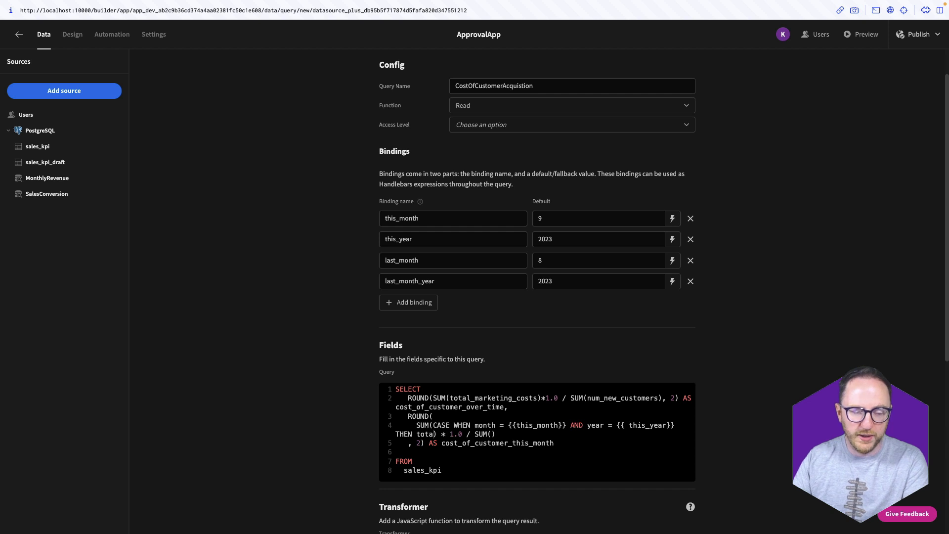
{"action": "type", "text": "rketing_costs ELSE "}
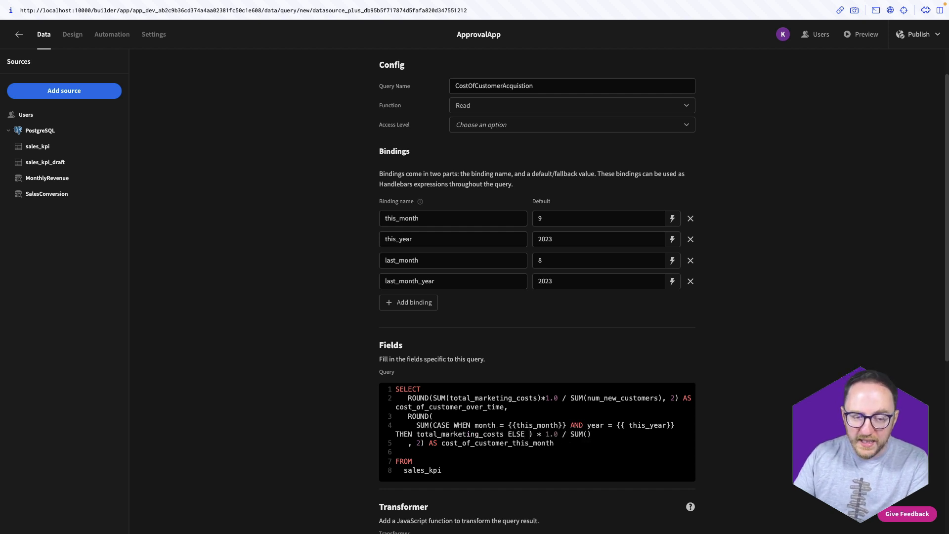
{"action": "type", "text": "0 END"}
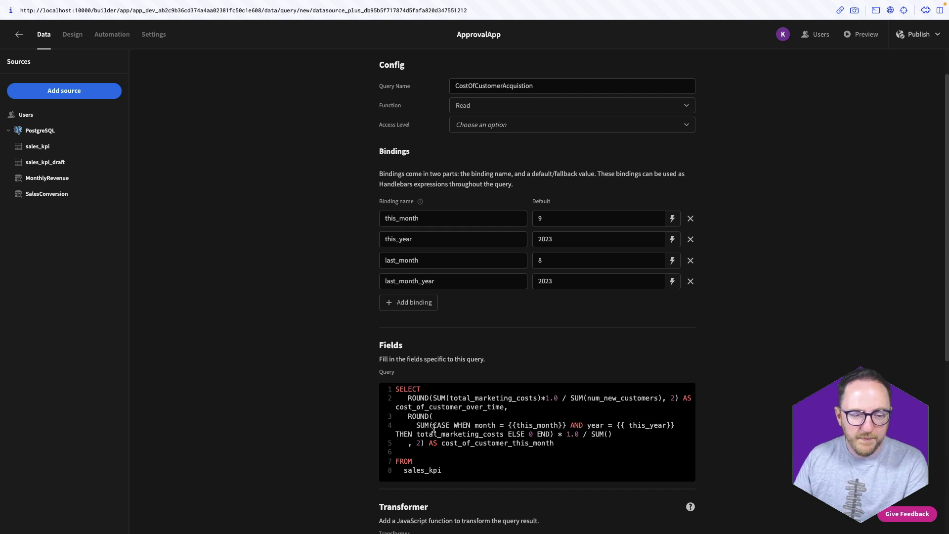
Step: Copy the CASE expression into the divisor SUM and replace total_marketing_costs there with num_new_customers
{"action": "left_click_drag", "start_coordinate": [433, 427], "coordinate": [550, 434]}
{"action": "key", "text": "ctrl+c"}
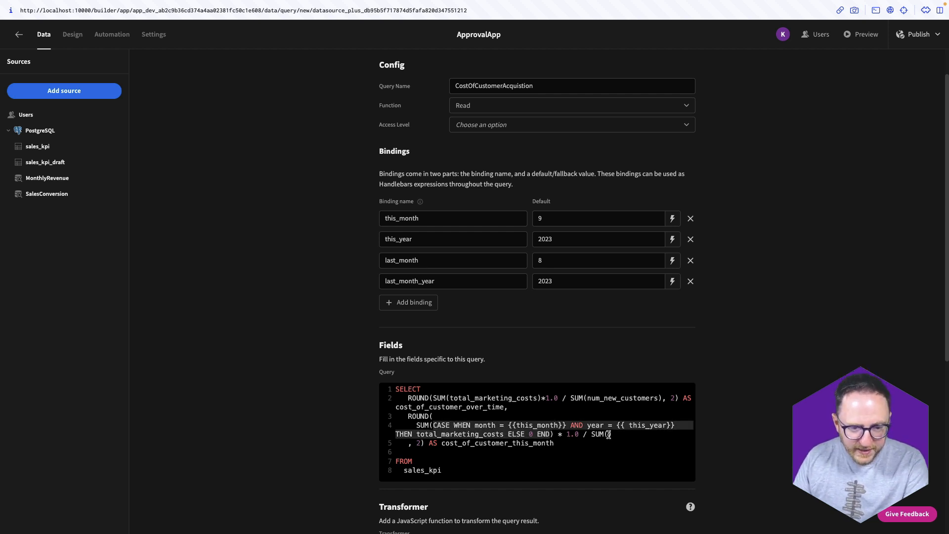
{"action": "left_click", "coordinate": [608, 435]}
{"action": "key", "text": "ctrl+v"}
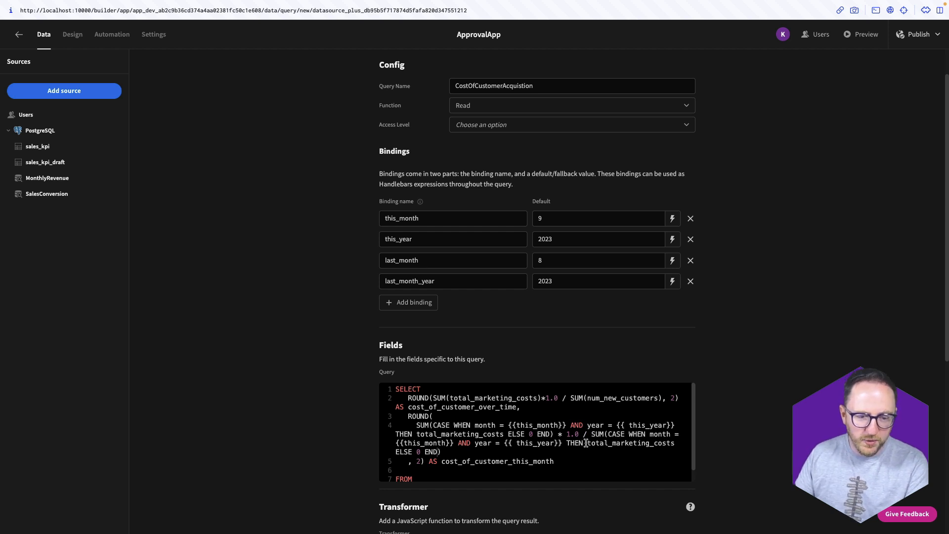
{"action": "left_click_drag", "start_coordinate": [588, 443], "coordinate": [678, 443]}
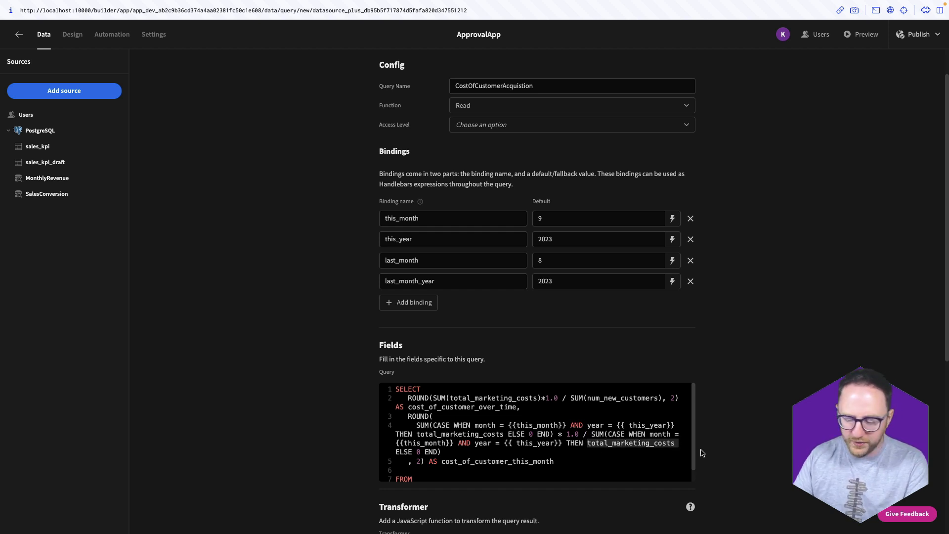
{"action": "type", "text": "num_new_"}
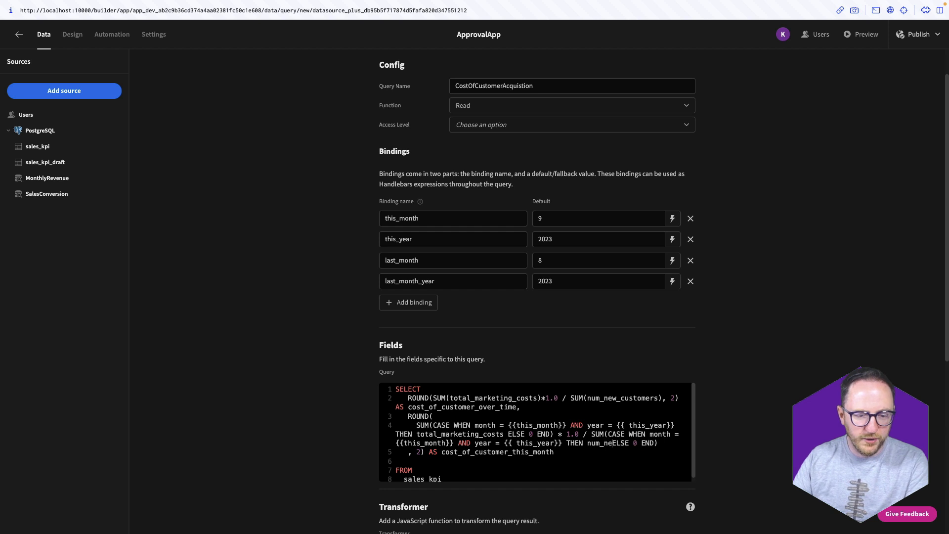
{"action": "type", "text": "customers"}
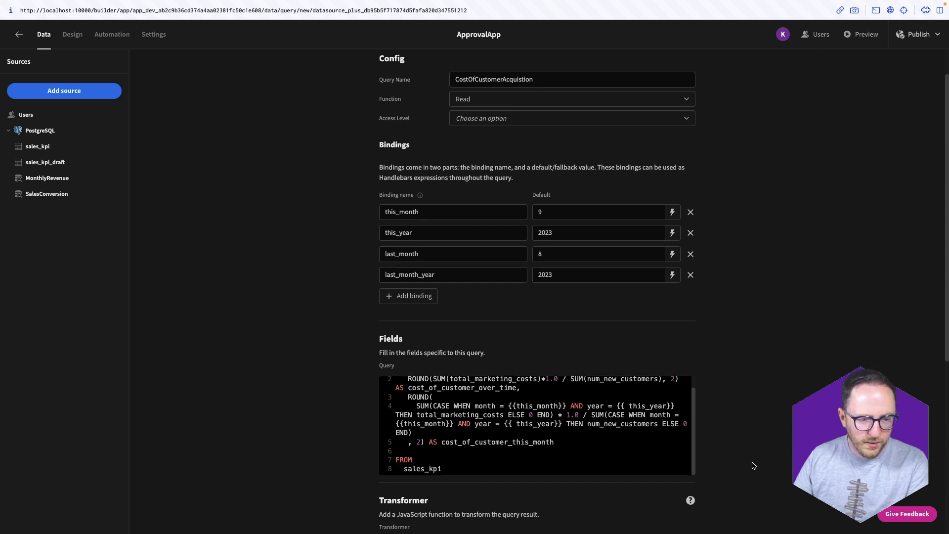
Step: Run the query and check the returned overall and this-month customer costs
{"action": "scroll", "coordinate": [752, 464], "scroll_direction": "down", "scroll_amount": 4}
{"action": "left_click", "coordinate": [686, 492]}
{"action": "scroll", "coordinate": [752, 455], "scroll_direction": "down", "scroll_amount": 2}
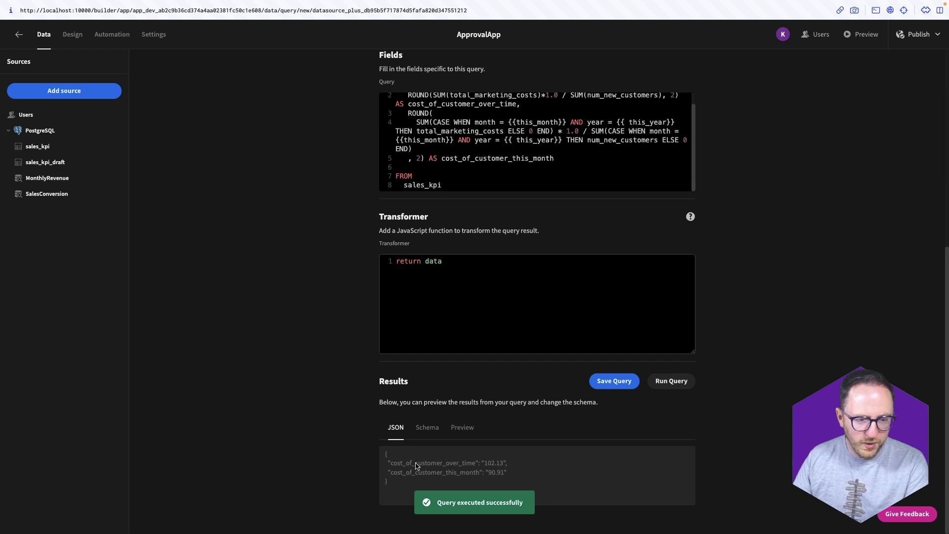
{"action": "left_click_drag", "start_coordinate": [416, 463], "coordinate": [495, 464]}
{"action": "left_click", "coordinate": [533, 465]}
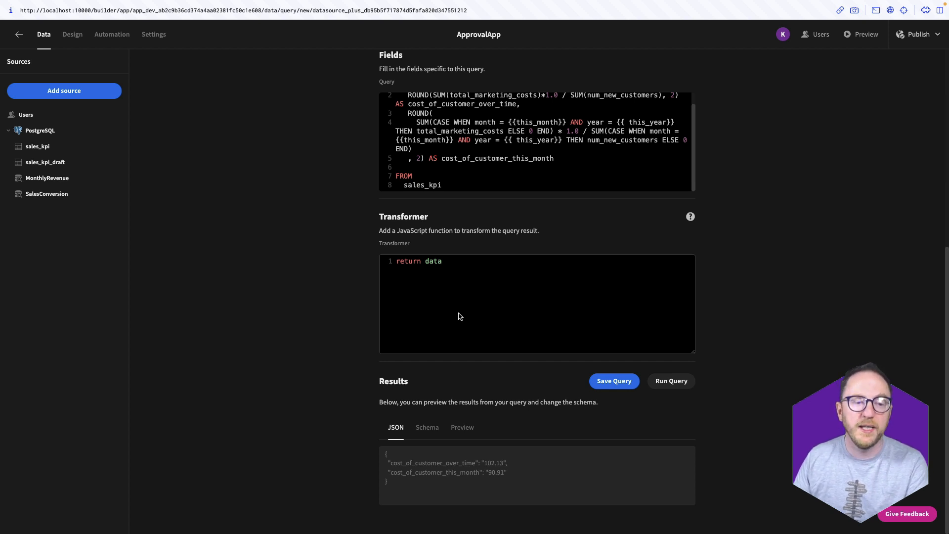
Step: Add a comma after the cost_of_customer_this_month alias and paste a copy of that ROUND column on the line below
{"action": "scroll", "coordinate": [544, 168], "scroll_direction": "up", "scroll_amount": 1}
{"action": "left_click", "coordinate": [569, 171]}
{"action": "mouse_move", "coordinate": [569, 171]}
{"action": "left_mouse_down"}
{"action": "mouse_move", "coordinate": [393, 130]}
{"action": "mouse_move", "coordinate": [392, 121]}
{"action": "mouse_move", "coordinate": [560, 168]}
{"action": "left_mouse_up"}
{"action": "left_click", "coordinate": [560, 169]}
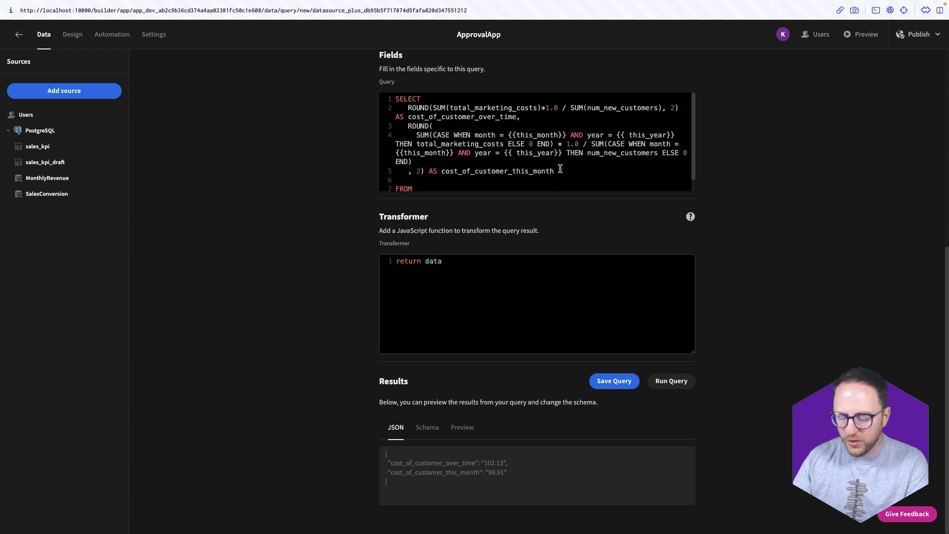
{"action": "type", "text": ","}
{"action": "key", "text": "Return"}
{"action": "key", "text": "ctrl+v"}
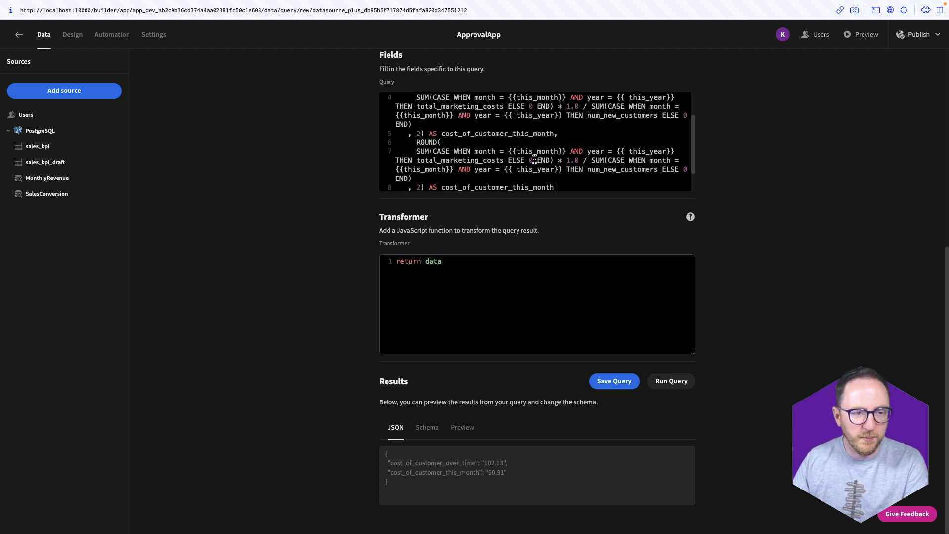
Step: Change the copied column's alias to cost_of_customer_last_month
{"action": "left_click", "coordinate": [529, 187]}
{"action": "key", "text": "BackSpace"}
{"action": "key", "text": "BackSpace"}
{"action": "key", "text": "BackSpace"}
{"action": "type", "text": "l"}
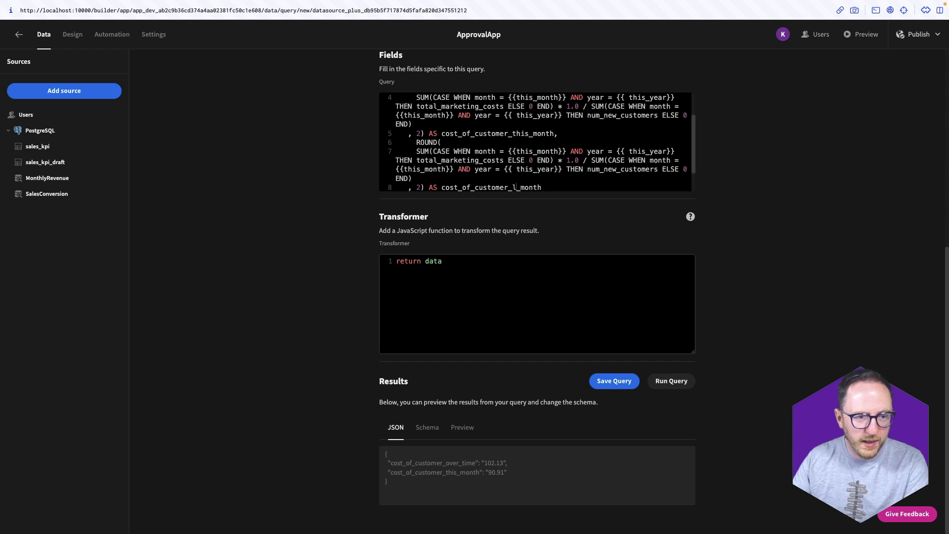
{"action": "type", "text": "ast"}
Step: Replace this_month with last_month in both CASE conditions of the cost_of_customer_last_month column
{"action": "left_click_drag", "start_coordinate": [516, 151], "coordinate": [532, 151]}
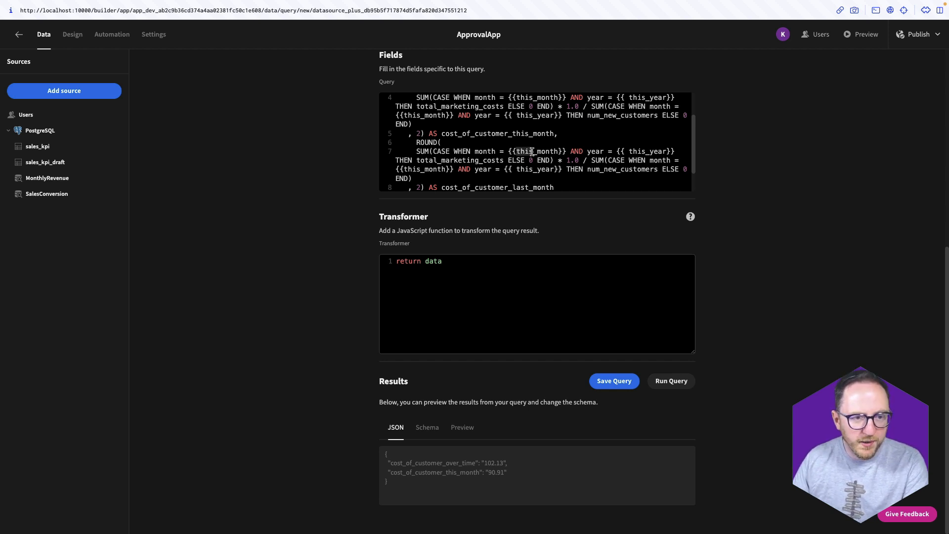
{"action": "type", "text": "last"}
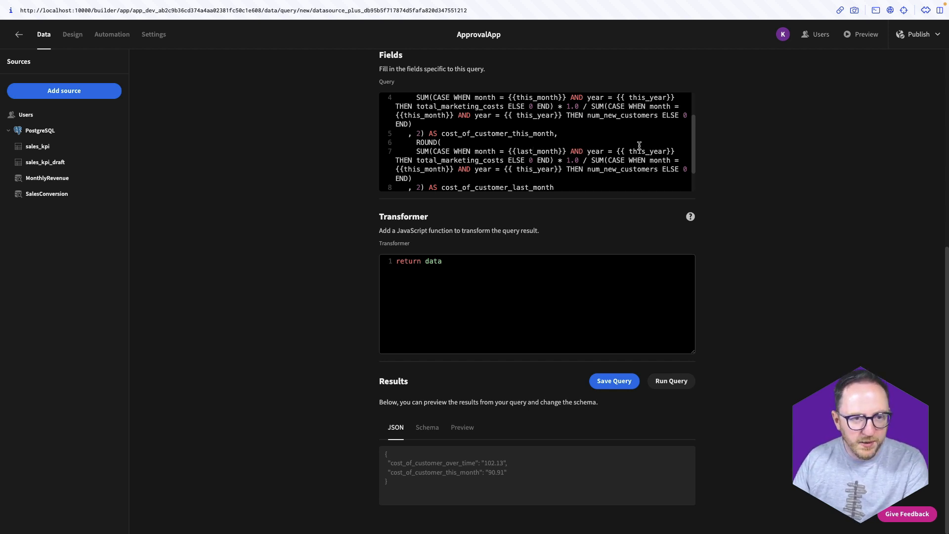
{"action": "left_click_drag", "start_coordinate": [422, 169], "coordinate": [445, 167]}
{"action": "type", "text": "last"}
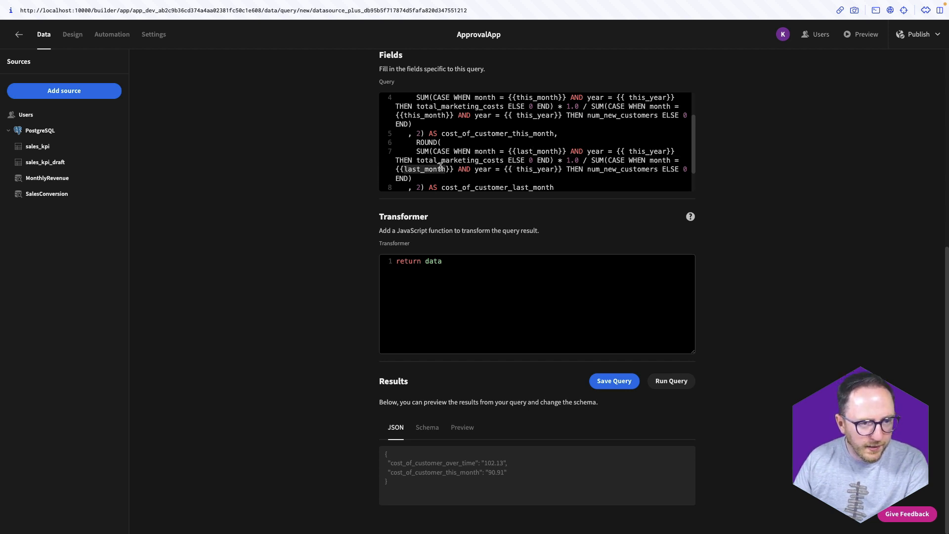
Step: Replace this_year with last_month_year in both CASE conditions of the cost_of_customer_last_month column and run the query
{"action": "left_click_drag", "start_coordinate": [629, 152], "coordinate": [646, 152]}
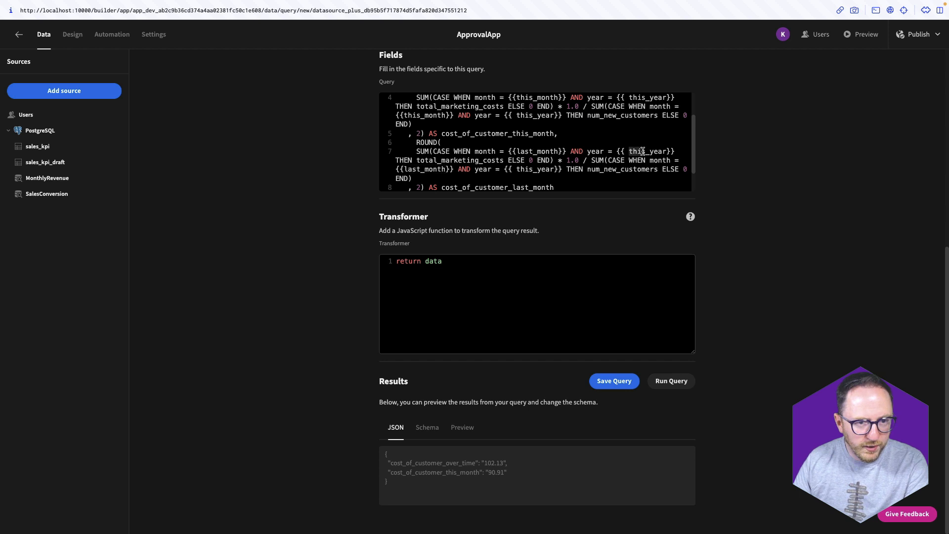
{"action": "key", "text": "ctrl+v"}
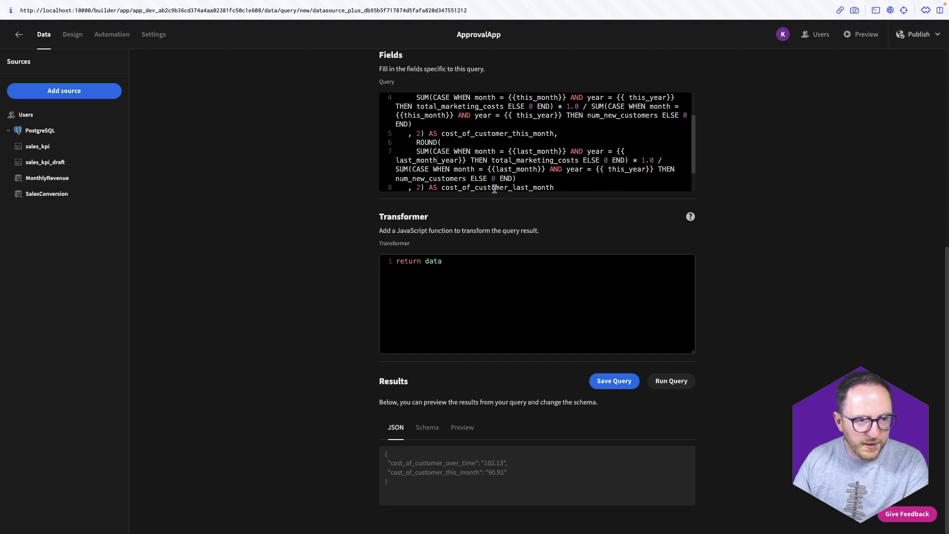
{"action": "left_click_drag", "start_coordinate": [604, 169], "coordinate": [622, 169]}
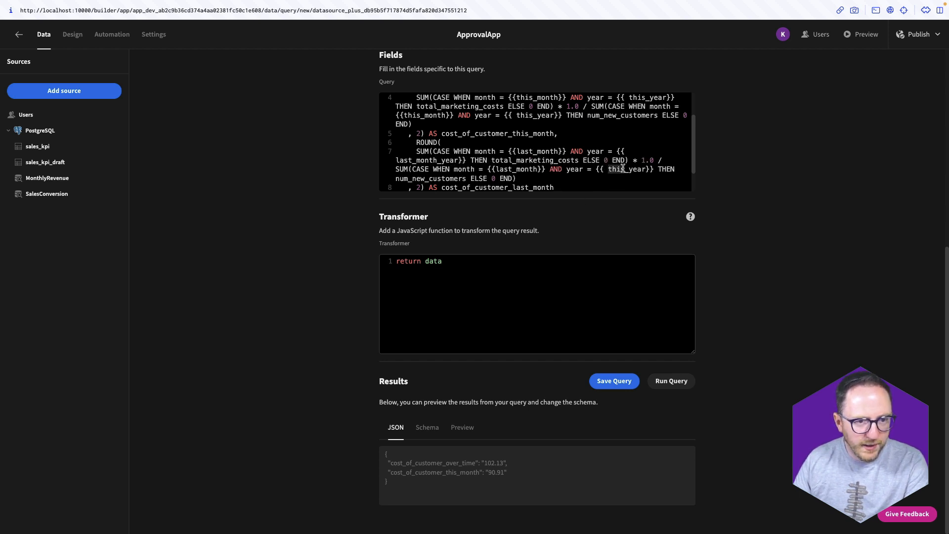
{"action": "key", "text": "ctrl+v"}
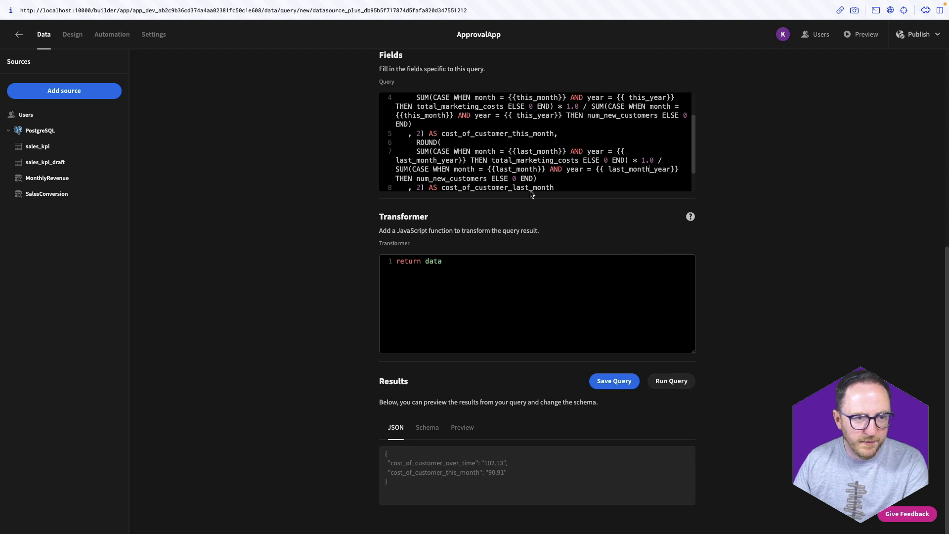
{"action": "left_click", "coordinate": [669, 381]}
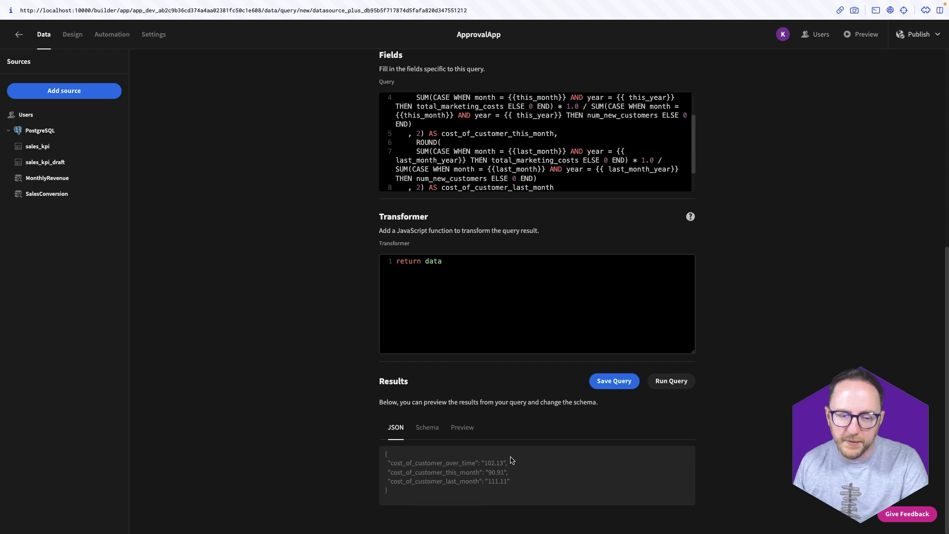
Step: Set the schema type of cost_of_customer_over_time, cost_of_customer_this_month and cost_of_customer_last_month to Number and save the query
{"action": "left_click", "coordinate": [427, 428]}
{"action": "scroll", "coordinate": [562, 450], "scroll_direction": "down", "scroll_amount": 1}
{"action": "left_click", "coordinate": [575, 445]}
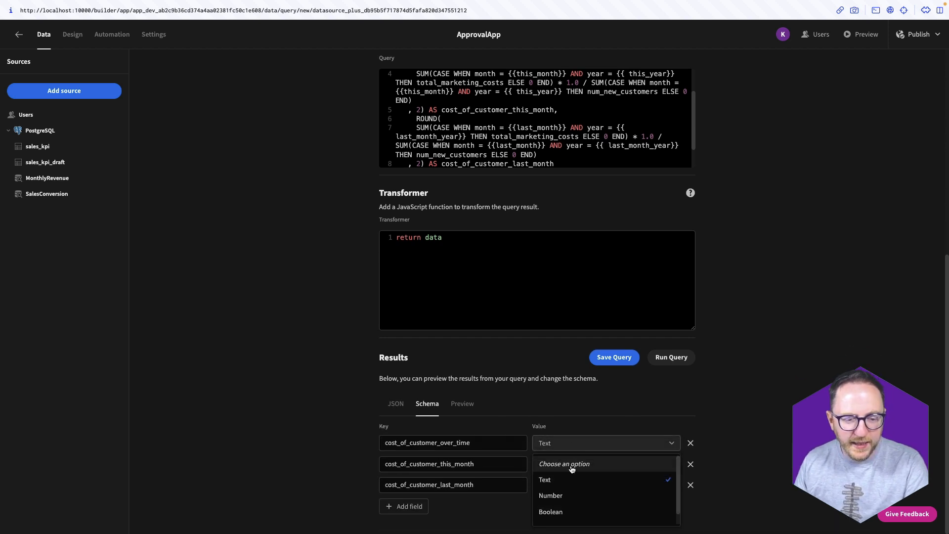
{"action": "left_click", "coordinate": [568, 496]}
{"action": "left_click", "coordinate": [575, 466]}
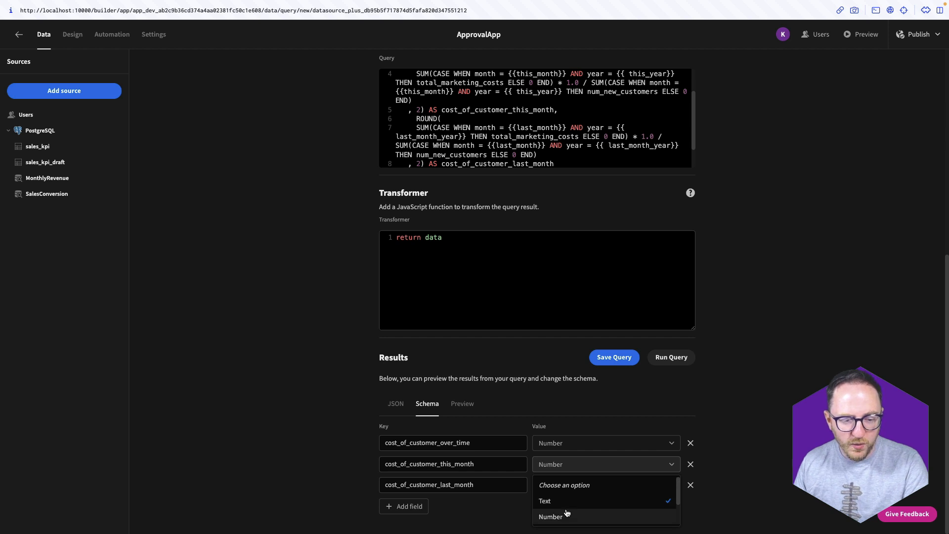
{"action": "left_click", "coordinate": [567, 516]}
{"action": "left_click", "coordinate": [561, 485]}
{"action": "left_click", "coordinate": [561, 485]}
{"action": "left_click", "coordinate": [562, 485]}
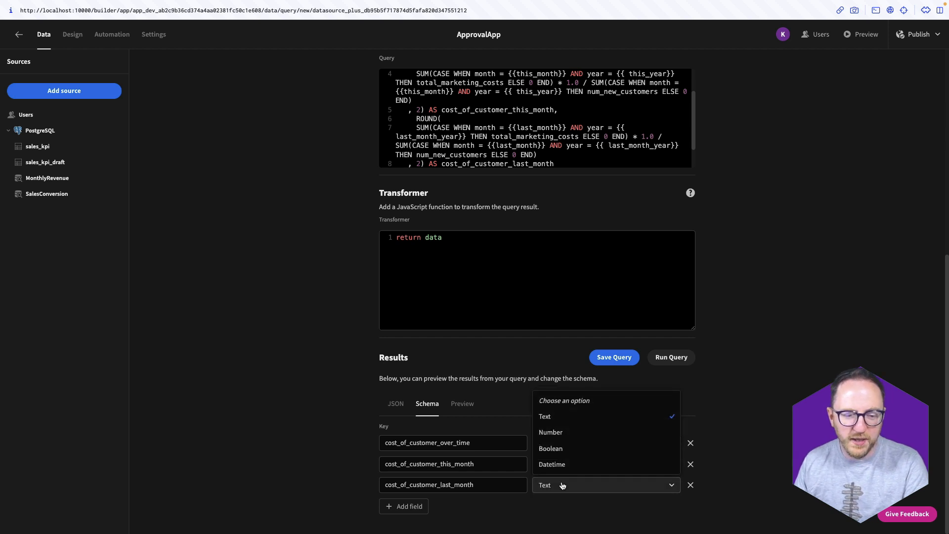
{"action": "left_click", "coordinate": [551, 433]}
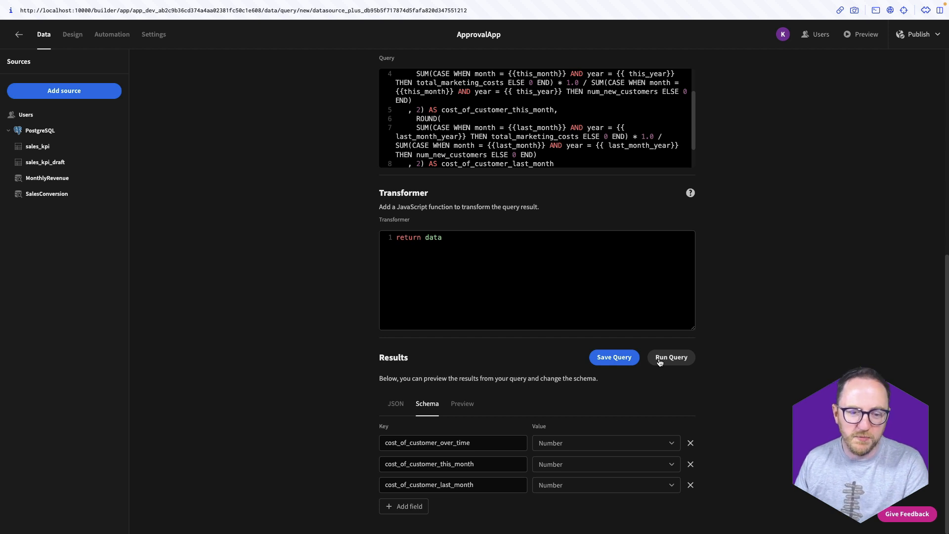
{"action": "left_click", "coordinate": [595, 360]}
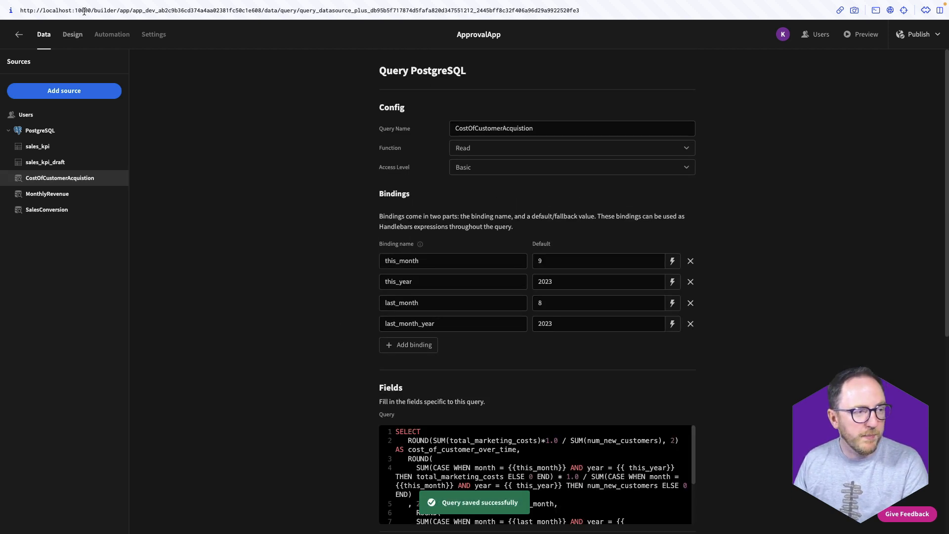
Step: Open the home screen's design and add a new headline below the Sales Conversions cards
{"action": "left_click", "coordinate": [73, 35]}
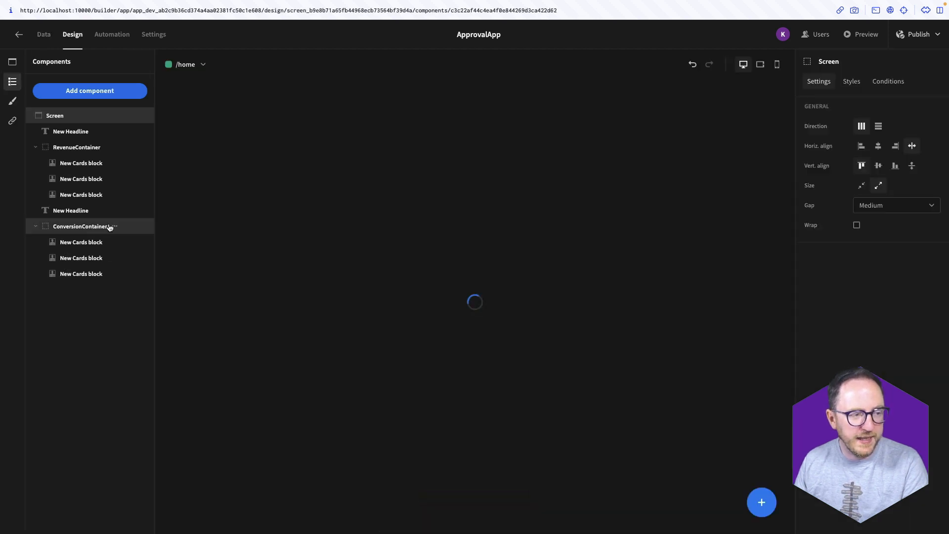
{"action": "left_click", "coordinate": [65, 218]}
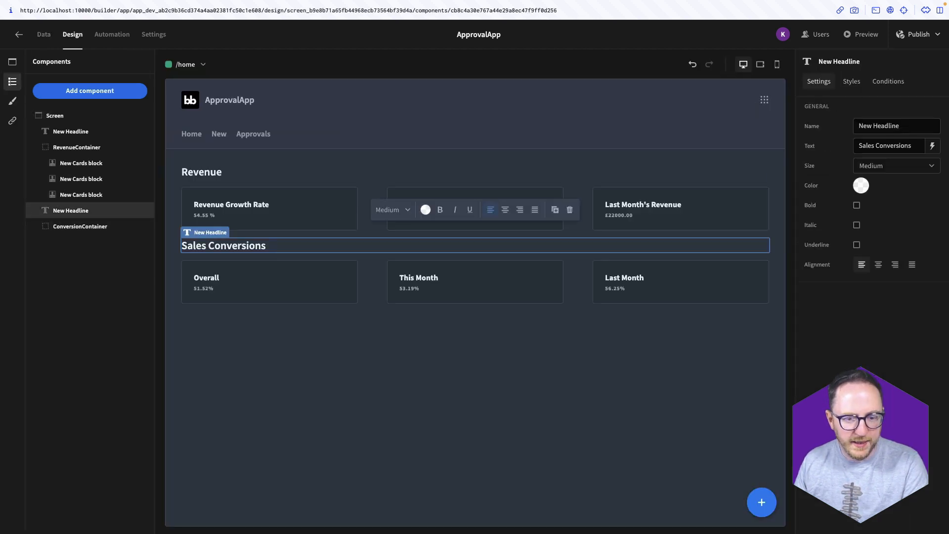
{"action": "left_click", "coordinate": [762, 503]}
{"action": "left_click", "coordinate": [841, 205]}
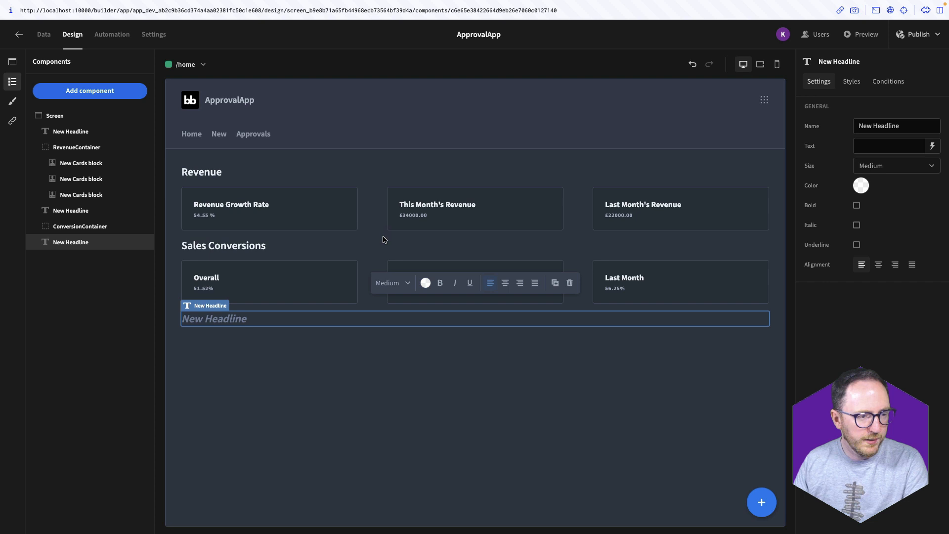
Step: Enter "Cost of Customer Acquistion" as the text of the new headline
{"action": "left_click", "coordinate": [256, 324]}
{"action": "type", "text": "Cost of cu"}
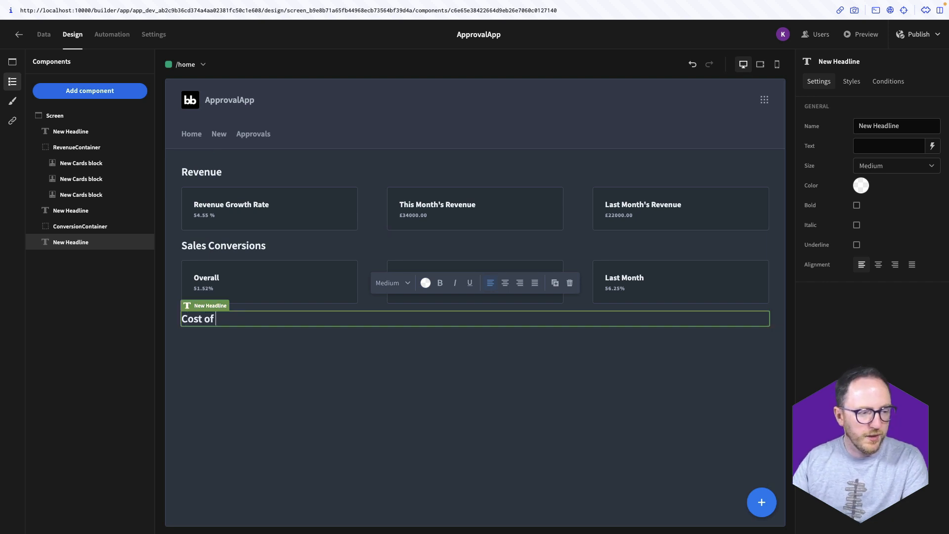
{"action": "key", "text": "BackSpace"}
{"action": "key", "text": "BackSpace"}
{"action": "type", "text": "Customer Aq"}
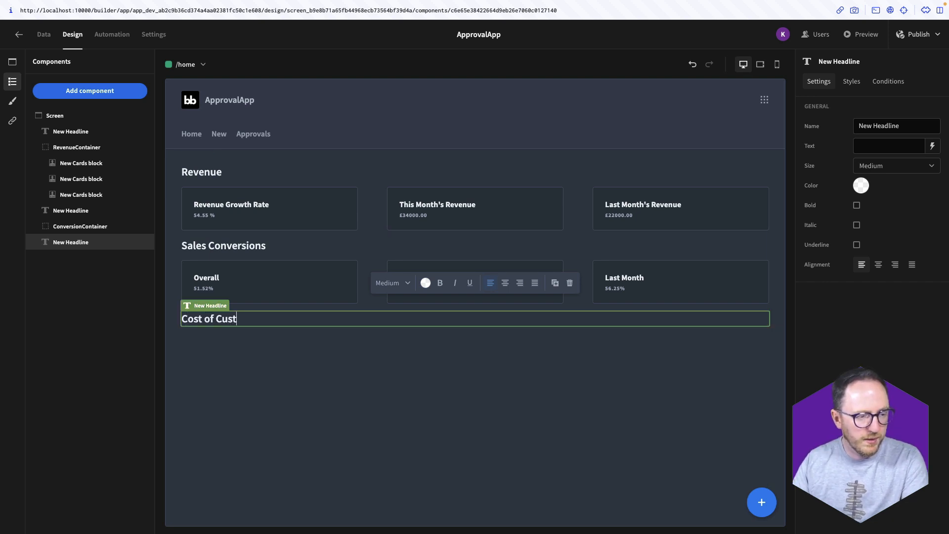
{"action": "key", "text": "BackSpace"}
{"action": "type", "text": "cuq"}
{"action": "key", "text": "BackSpace"}
{"action": "key", "text": "BackSpace"}
{"action": "type", "text": "quistion"}
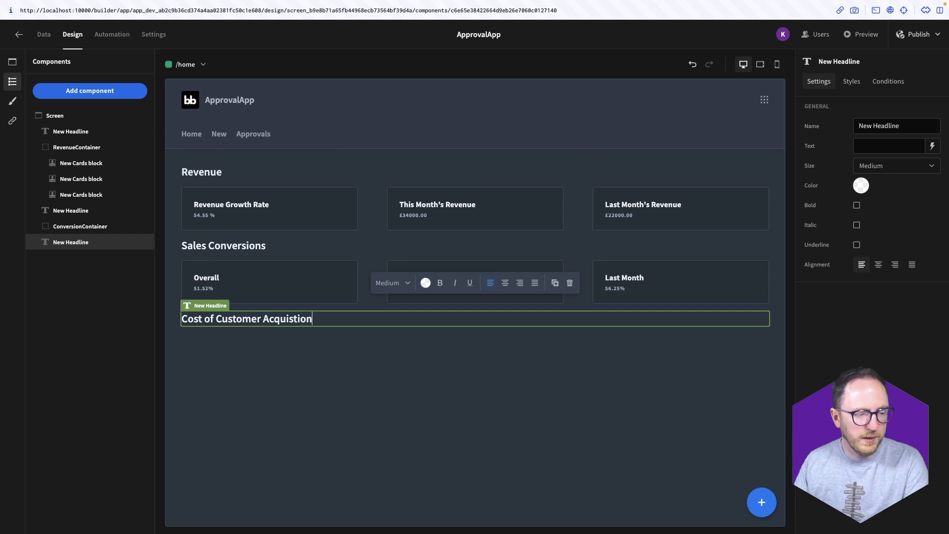
{"action": "left_click", "coordinate": [249, 363]}
Step: Add a container below the Cost of Customer Acquistion headline
{"action": "left_click", "coordinate": [71, 242]}
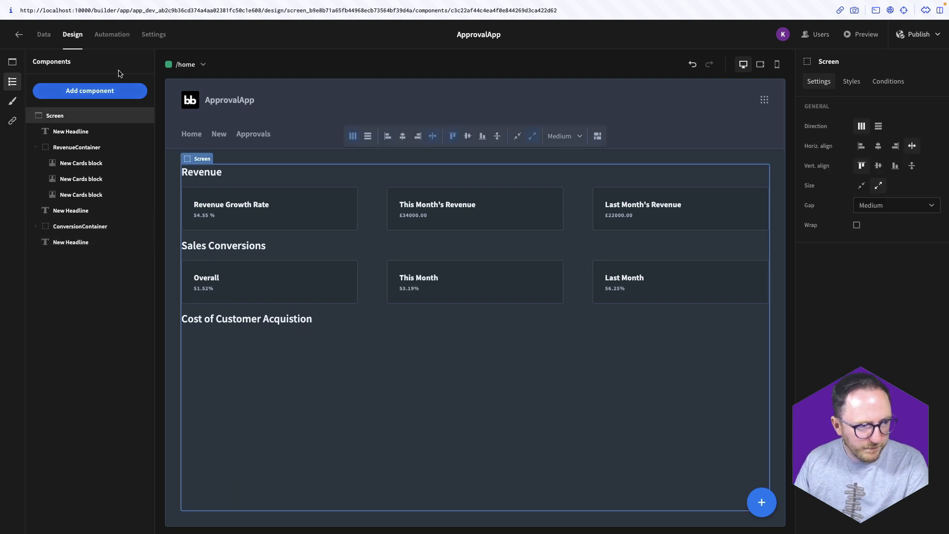
{"action": "left_click", "coordinate": [119, 90]}
{"action": "type", "text": "c"}
{"action": "key", "text": "Return"}
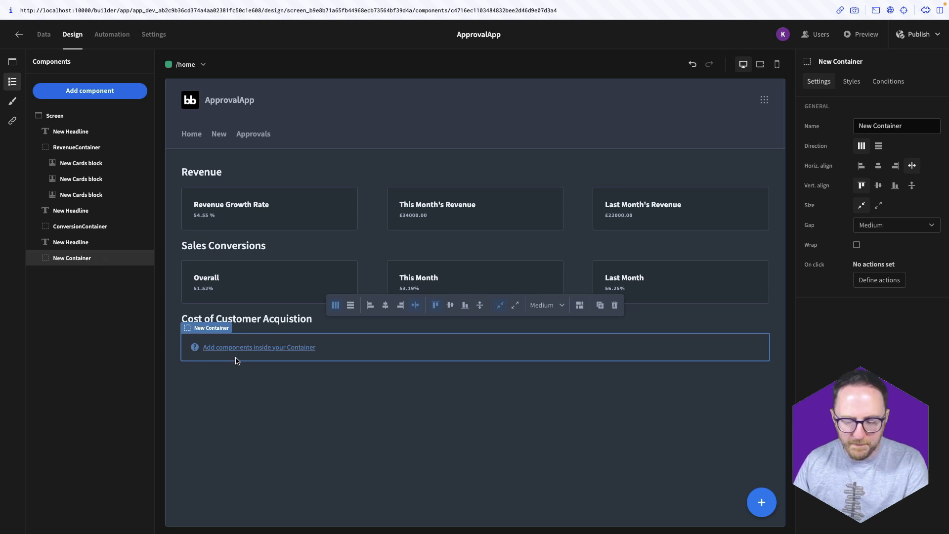
Step: Add a Cards block inside the new container and set its data source to the CostOfCustomerAcquistion query
{"action": "left_click", "coordinate": [762, 502]}
{"action": "left_click", "coordinate": [833, 253]}
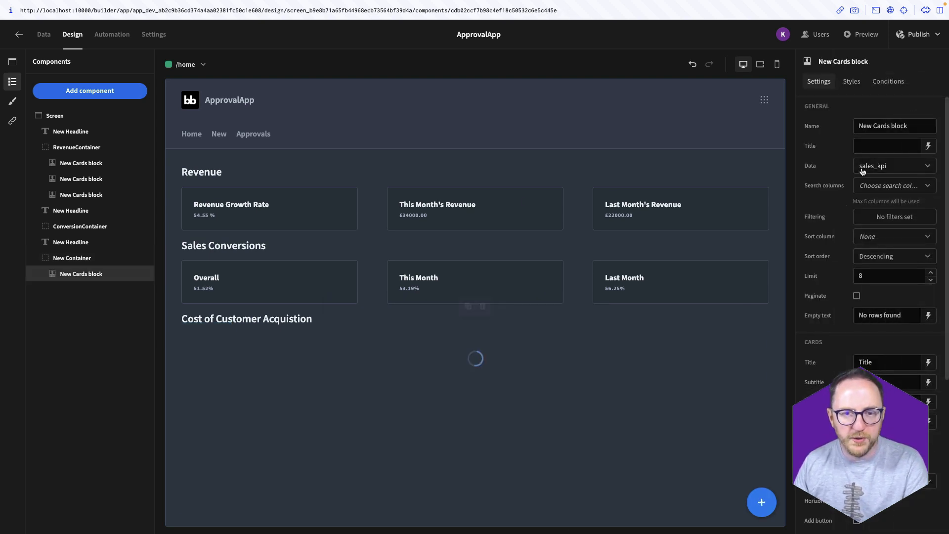
{"action": "left_click", "coordinate": [896, 193]}
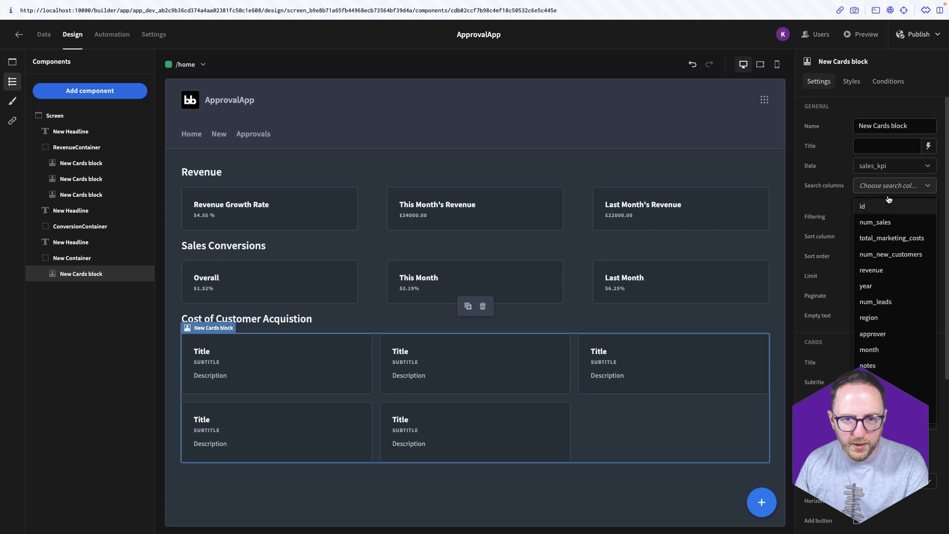
{"action": "left_click", "coordinate": [894, 165]}
{"action": "left_click", "coordinate": [876, 275]}
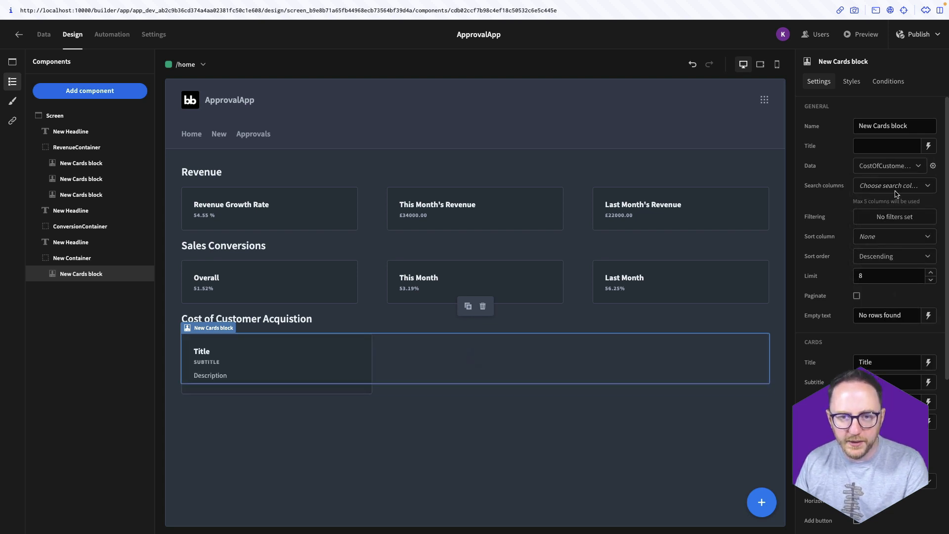
Step: In the Cards block's query bindings, set this_month to {{ date now "M" }}, this_year to {{ date now "YYYY" }} and last_month to a JavaScript function
{"action": "left_click", "coordinate": [934, 167]}
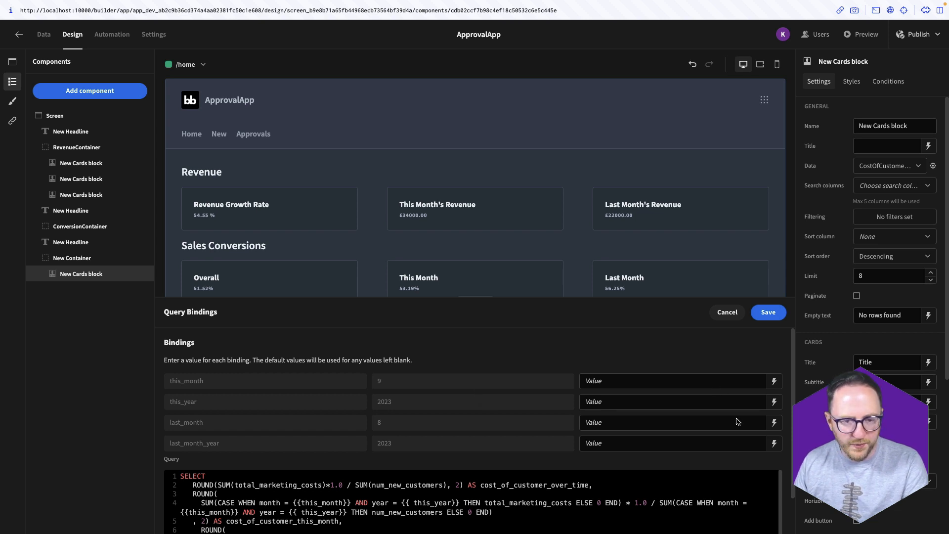
{"action": "left_click", "coordinate": [664, 382]}
{"action": "type", "text": "{{ date now \"M\" }}"}
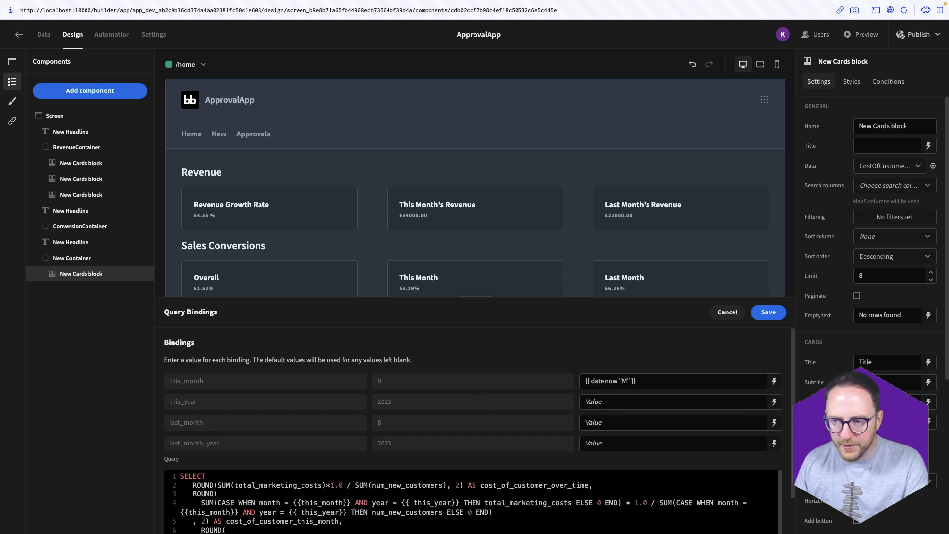
{"action": "left_click", "coordinate": [643, 402]}
{"action": "type", "text": "{{ date now \"M\" }}"}
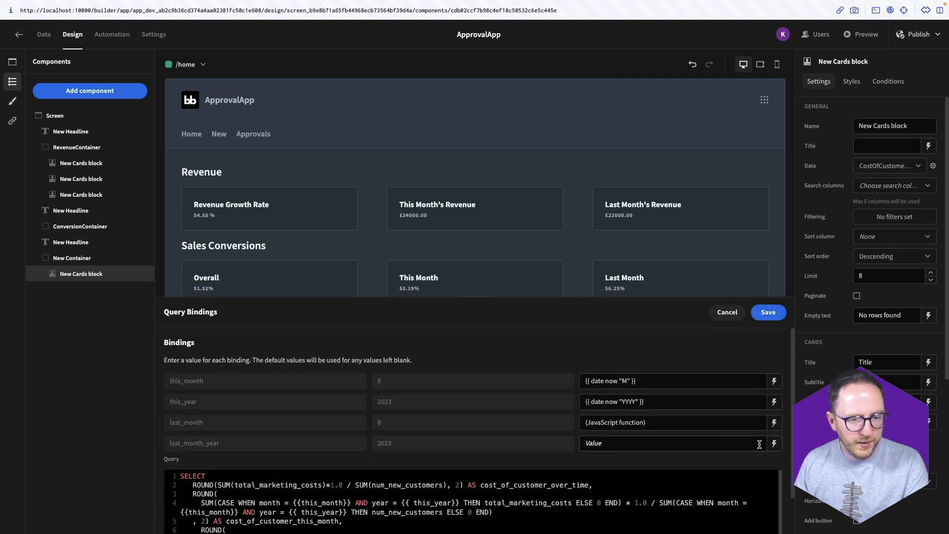
Step: Bind last_month_year to JavaScript that subtracts one month from today's date and handles December, and save the query bindings
{"action": "left_click", "coordinate": [775, 443]}
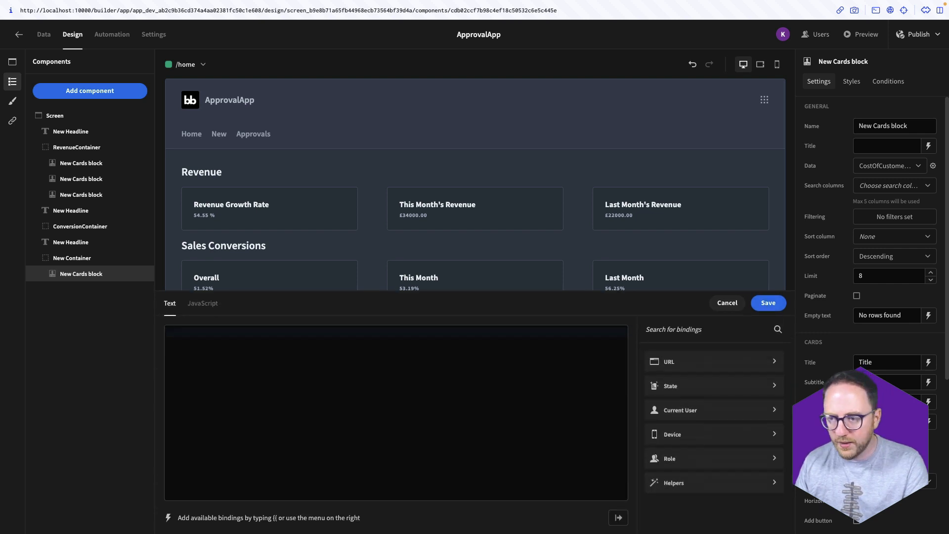
{"action": "type", "text": "let today = new Date();  // Subtract one month today.setMonth(today.getMonth() - 1);  // If the month is December, decrement the year if (today.getMonth() === 11) {   today.setFullYear(today.getFullYear() - 1); }  // Get the year let previousMonthYear = today.getFullYear();"}
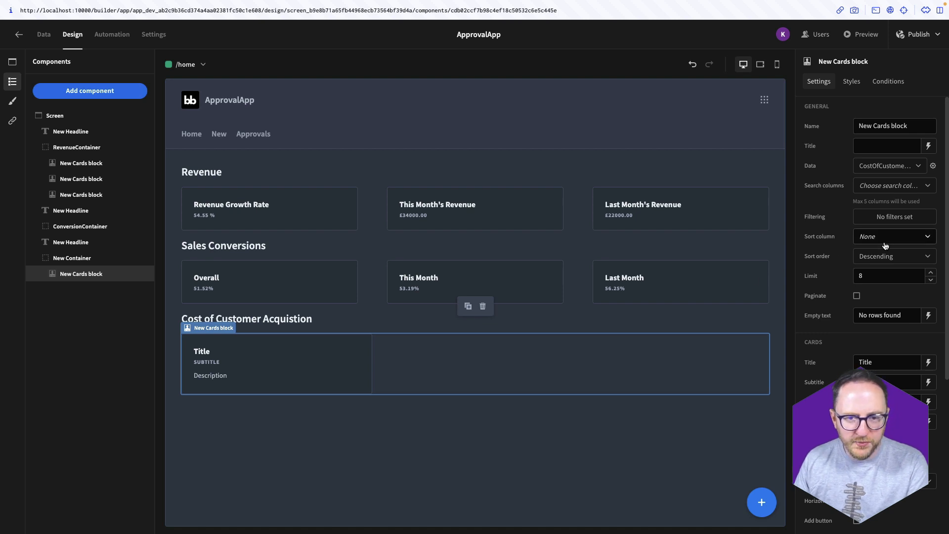
Step: Set the card's title to Overall and its subtitle to £ followed by the cost_of_customer_over_time binding, and clear the description
{"action": "double_click", "coordinate": [869, 363]}
{"action": "type", "text": "Overall"}
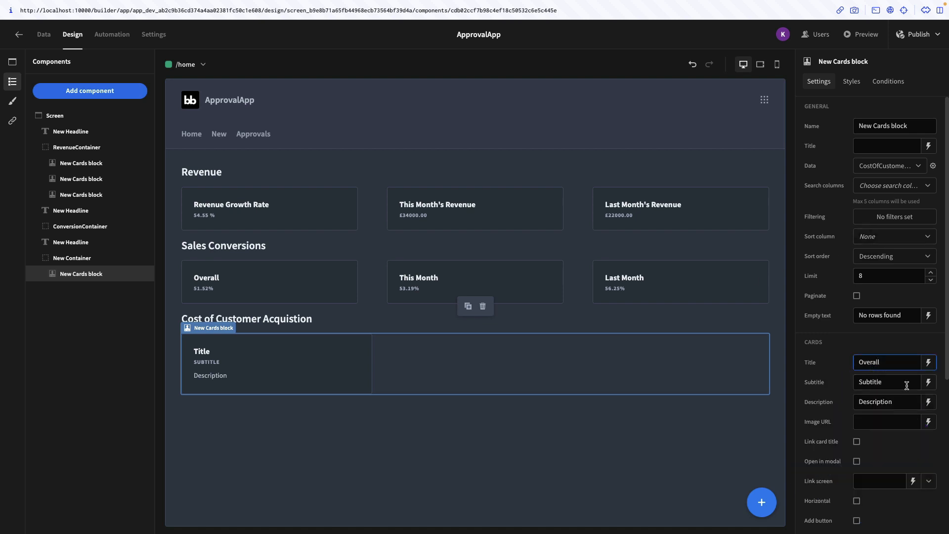
{"action": "double_click", "coordinate": [912, 384]}
{"action": "key", "text": "BackSpace"}
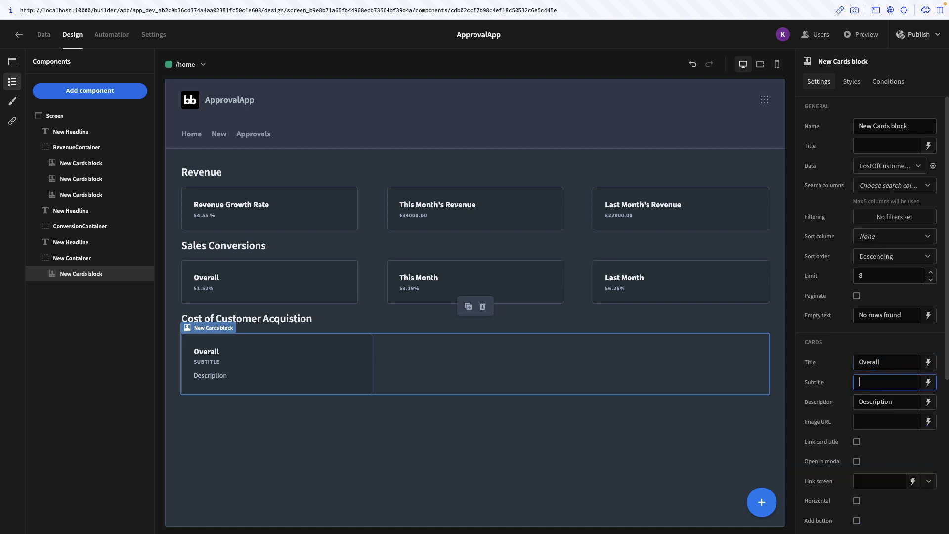
{"action": "left_click", "coordinate": [929, 383]}
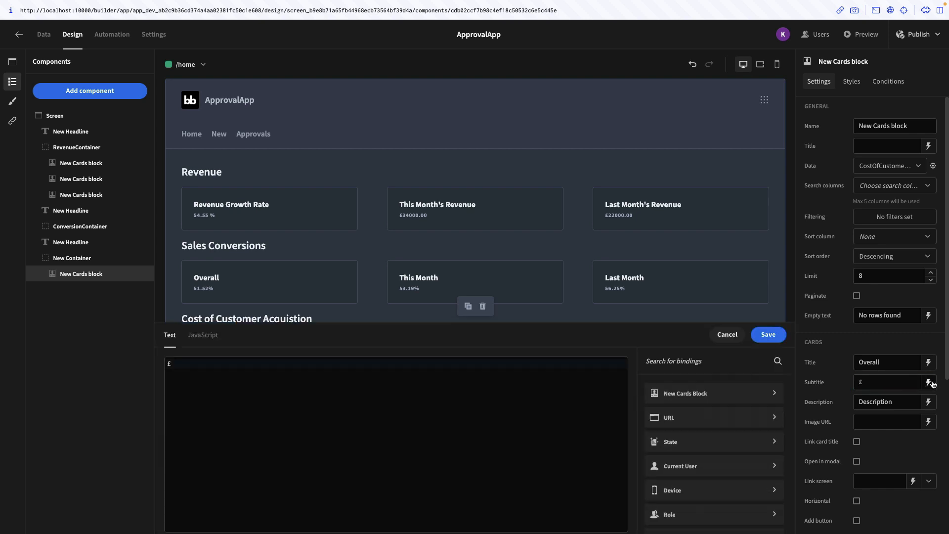
{"action": "left_click", "coordinate": [687, 361]}
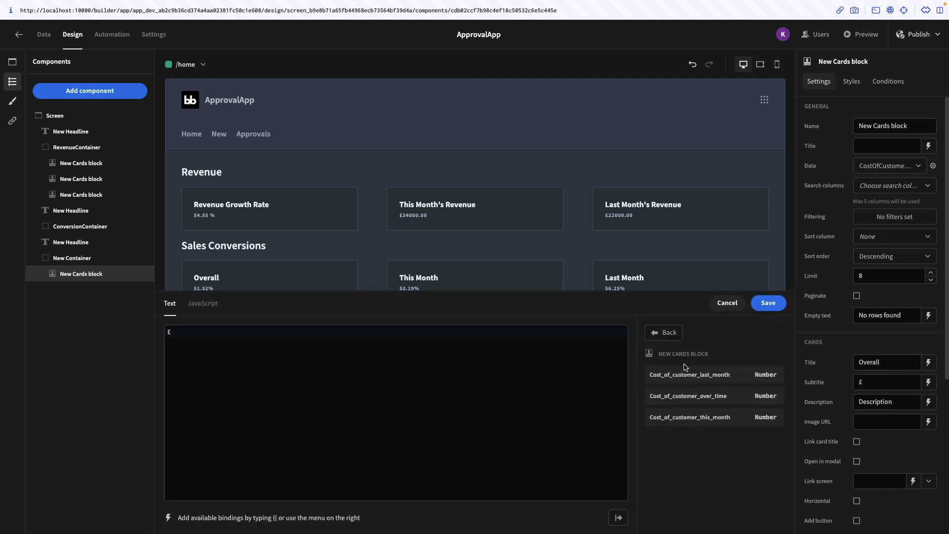
{"action": "left_click", "coordinate": [688, 395]}
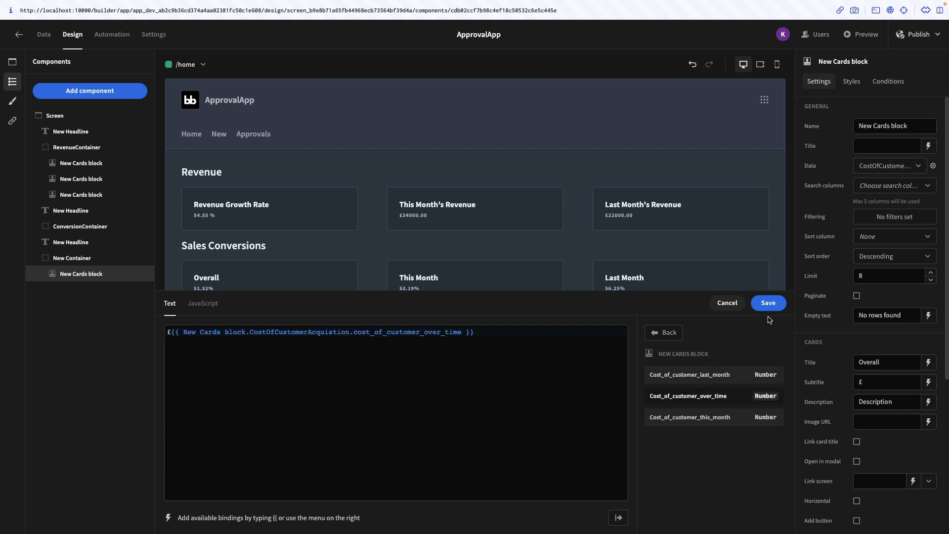
{"action": "left_click", "coordinate": [768, 303]}
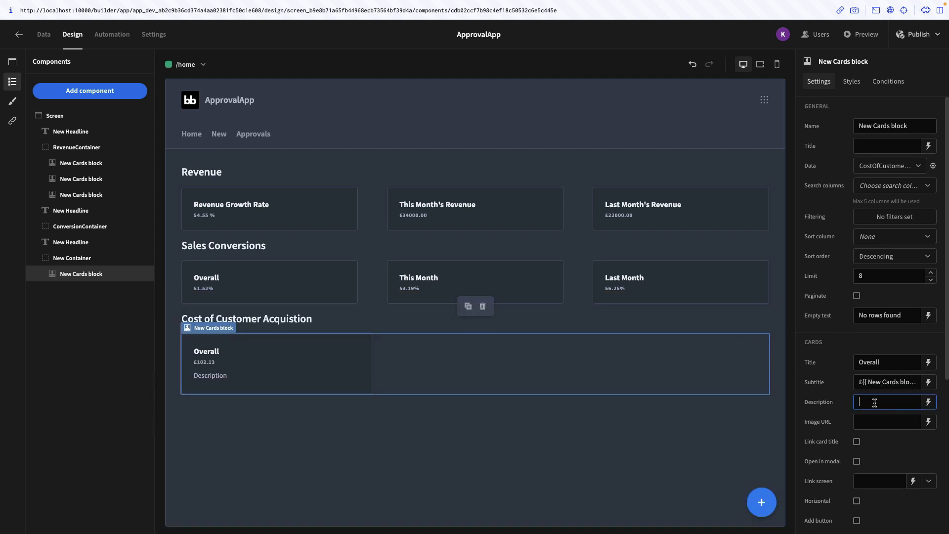
{"action": "left_click", "coordinate": [364, 432]}
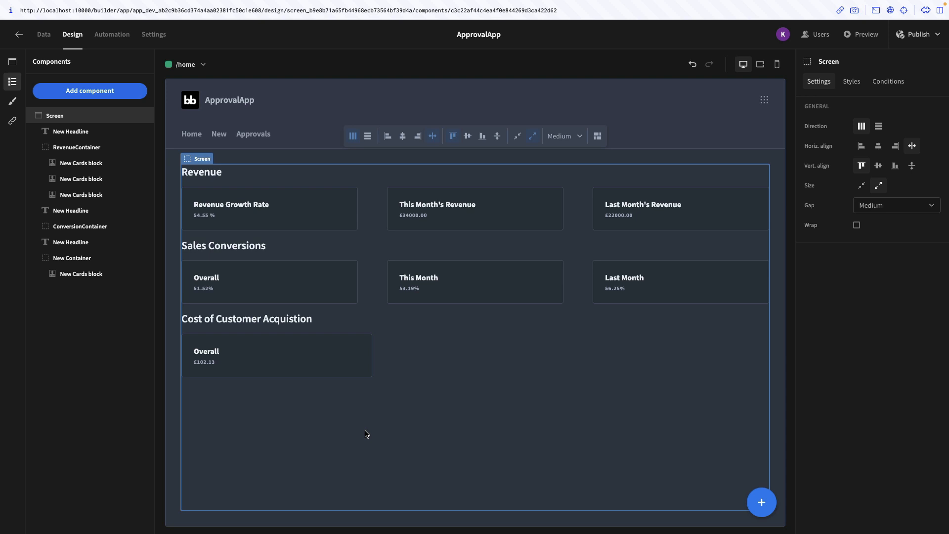
Step: Set the width of the Overall Cards block under Cost of Customer Acquistion to 30%
{"action": "left_click", "coordinate": [79, 275]}
{"action": "left_click", "coordinate": [852, 81]}
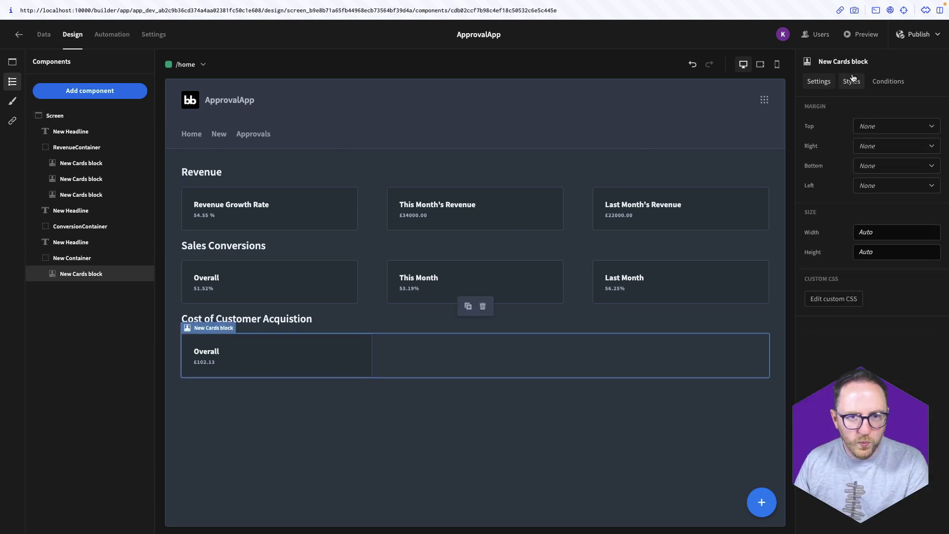
{"action": "left_click", "coordinate": [903, 238]}
{"action": "type", "text": "30"}
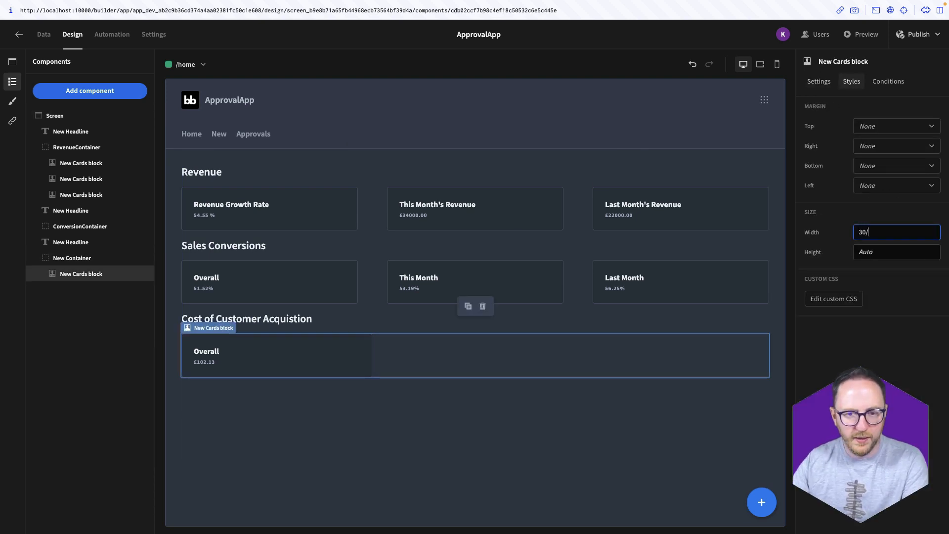
{"action": "key", "text": "BackSpace"}
{"action": "type", "text": "%"}
{"action": "key", "text": "Return"}
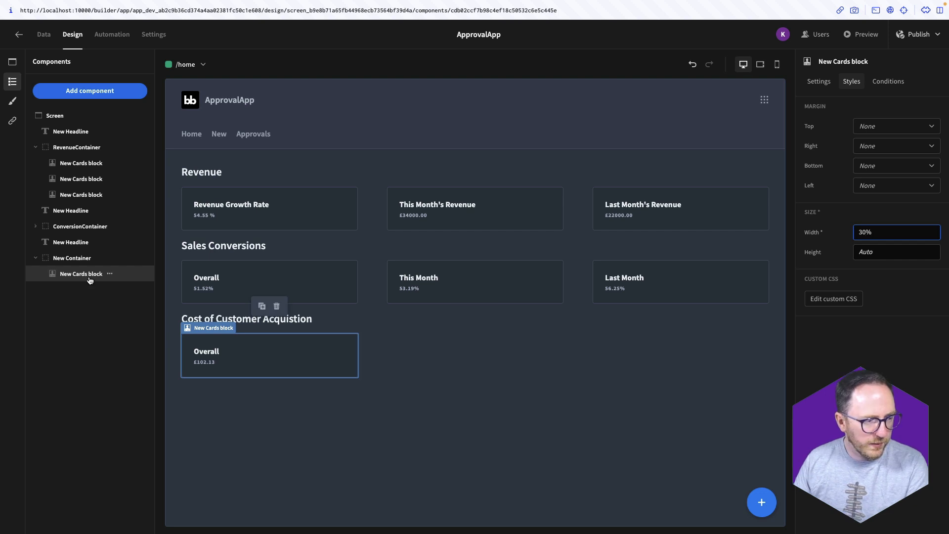
Step: Duplicate the Cost of Customer Acquistion Cards block twice so the container holds three cards
{"action": "left_click", "coordinate": [88, 278]}
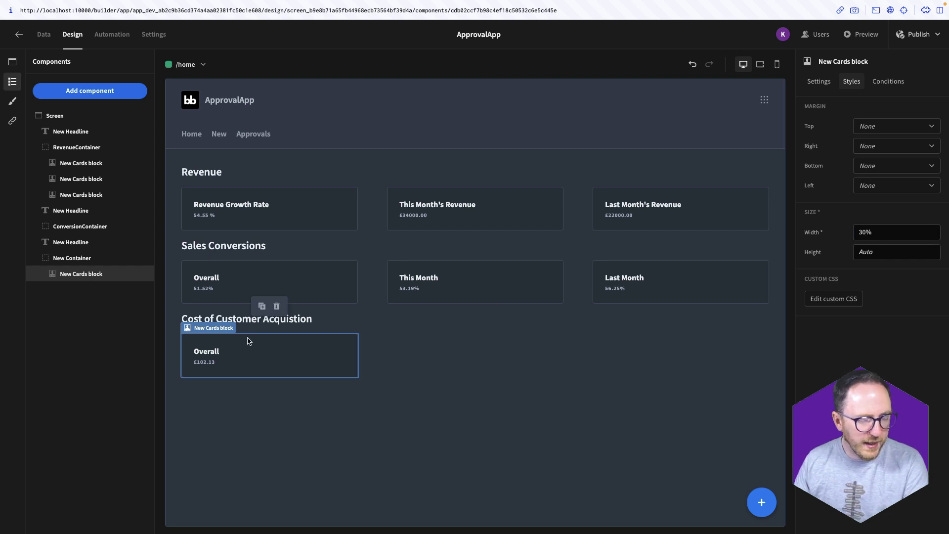
{"action": "left_click", "coordinate": [262, 306]}
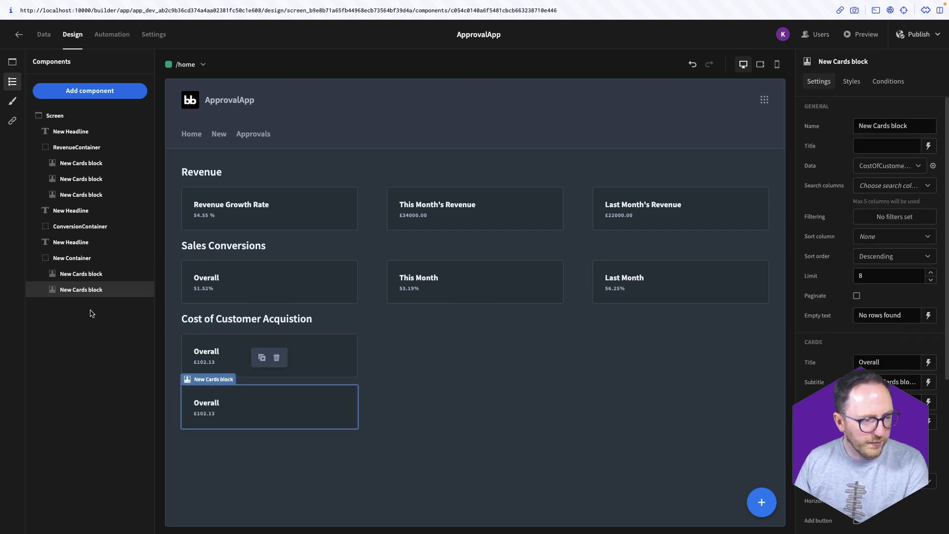
{"action": "left_click", "coordinate": [262, 358]}
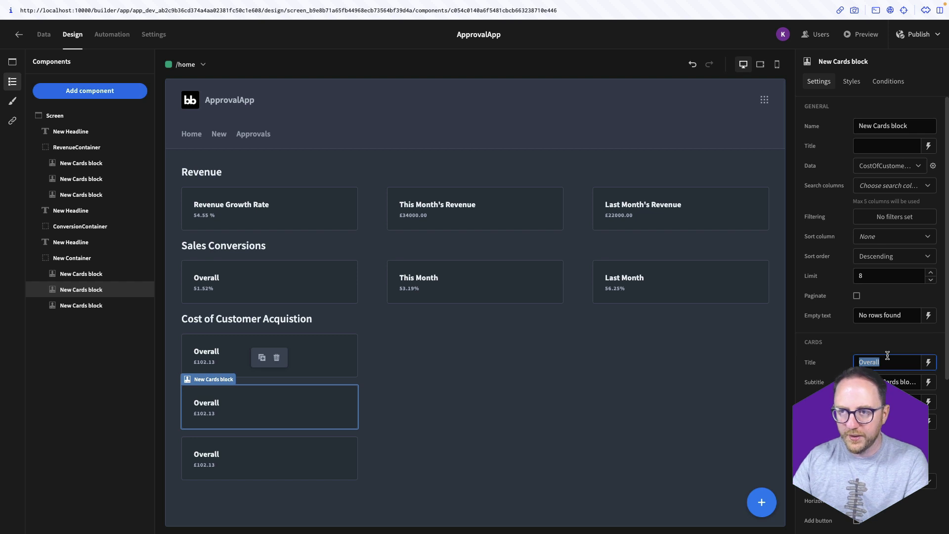
Step: Title the second cost card This Month and change its subtitle binding to cost_of_customer_this_month
{"action": "left_click", "coordinate": [928, 382]}
{"action": "double_click", "coordinate": [453, 331]}
{"action": "left_click_drag", "start_coordinate": [462, 332], "coordinate": [424, 333]}
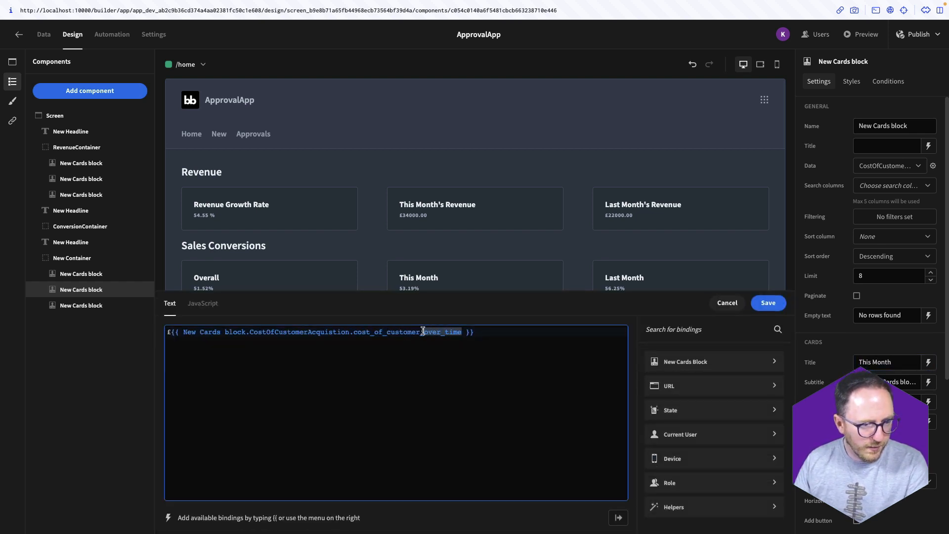
{"action": "type", "text": "this_month"}
{"action": "left_click", "coordinate": [759, 305]}
Step: Title the third cost card Last month and change its subtitle binding to cost_of_customer_last_month
{"action": "left_click", "coordinate": [328, 444]}
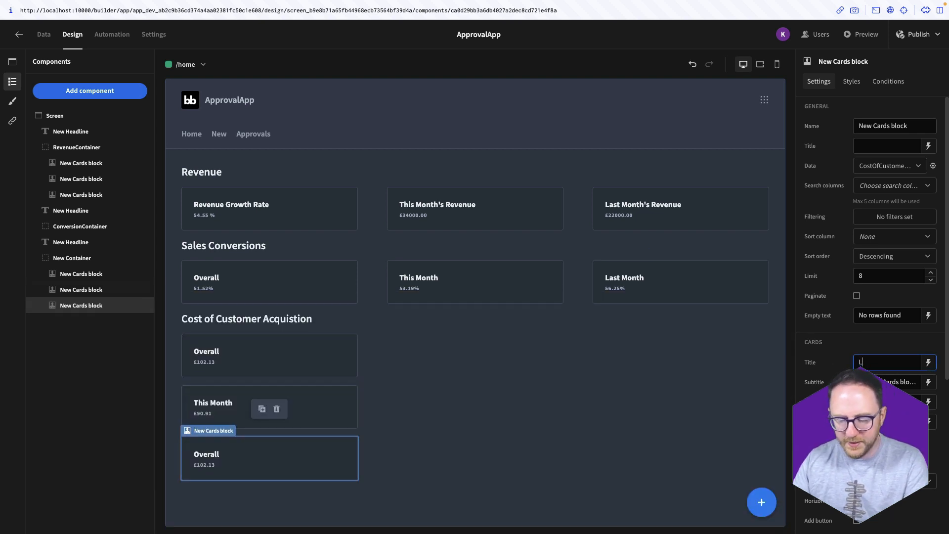
{"action": "left_click", "coordinate": [929, 383]}
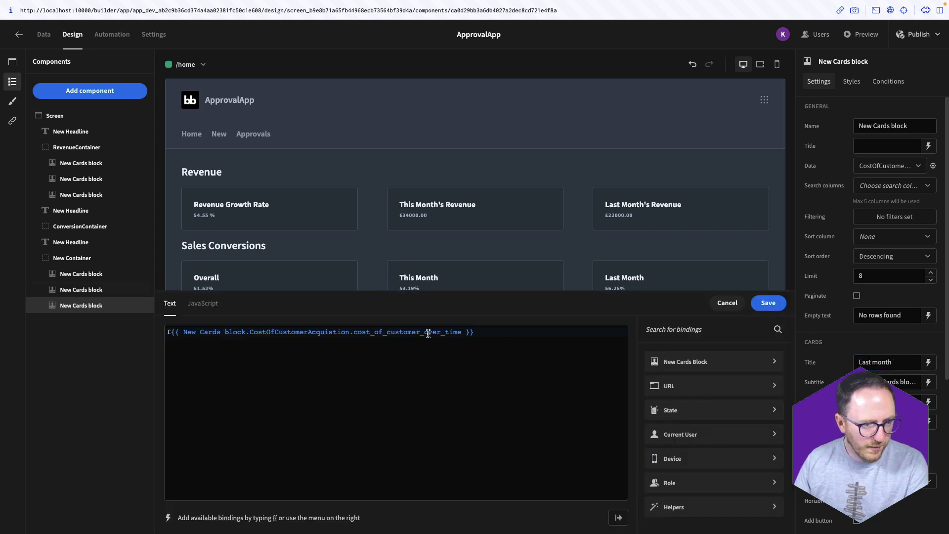
{"action": "left_click_drag", "start_coordinate": [427, 332], "coordinate": [463, 332]}
{"action": "type", "text": "last_month"}
{"action": "left_click", "coordinate": [768, 303]}
Step: Change the direction of the container holding the cost cards so the three cards sit side by side
{"action": "left_click", "coordinate": [75, 258]}
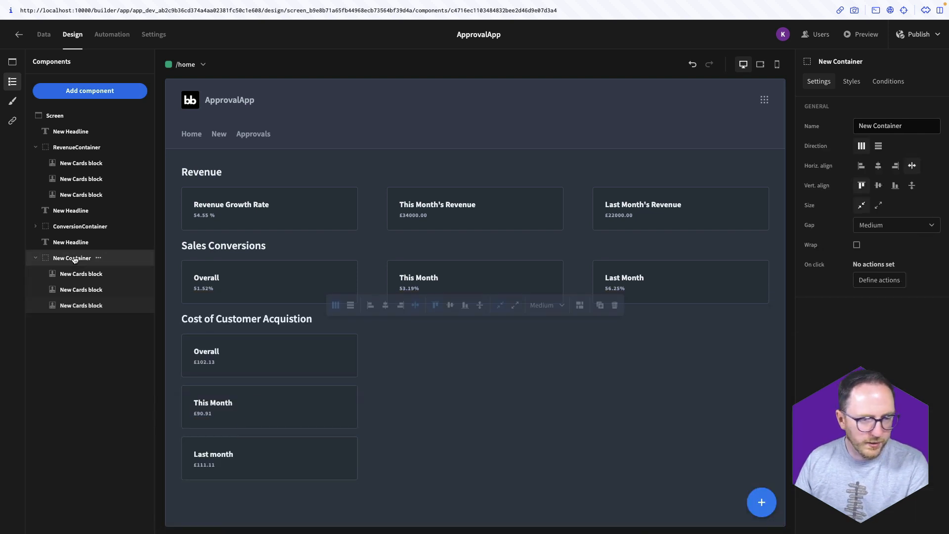
{"action": "left_click", "coordinate": [350, 306]}
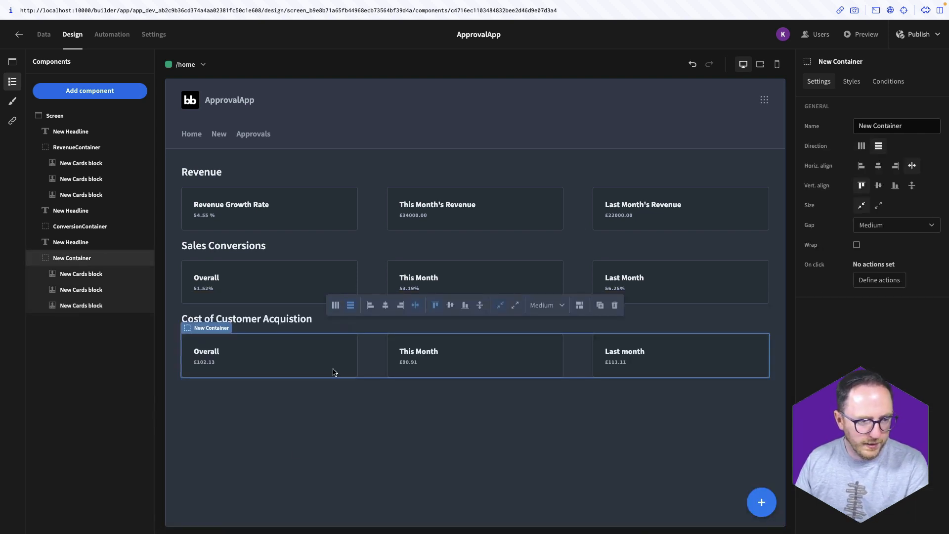
{"action": "left_click", "coordinate": [292, 425]}
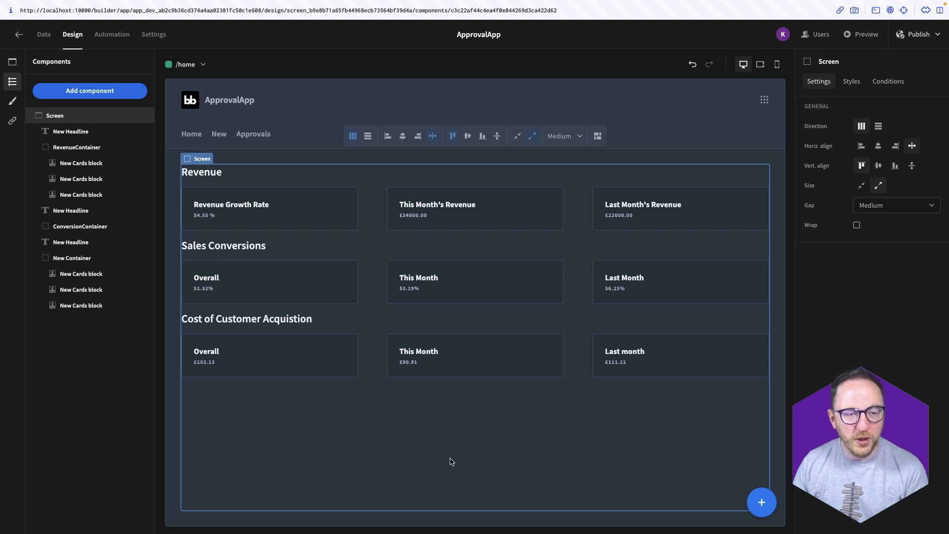
Step: Switch to the ProtoApproval app to examine its revenue charts below the KPI cards, and return to the Budibase builder
{"action": "key", "text": "ctrl+Up"}
{"action": "left_click", "coordinate": [552, 30]}
{"action": "scroll", "coordinate": [314, 500], "scroll_direction": "down", "scroll_amount": 2}
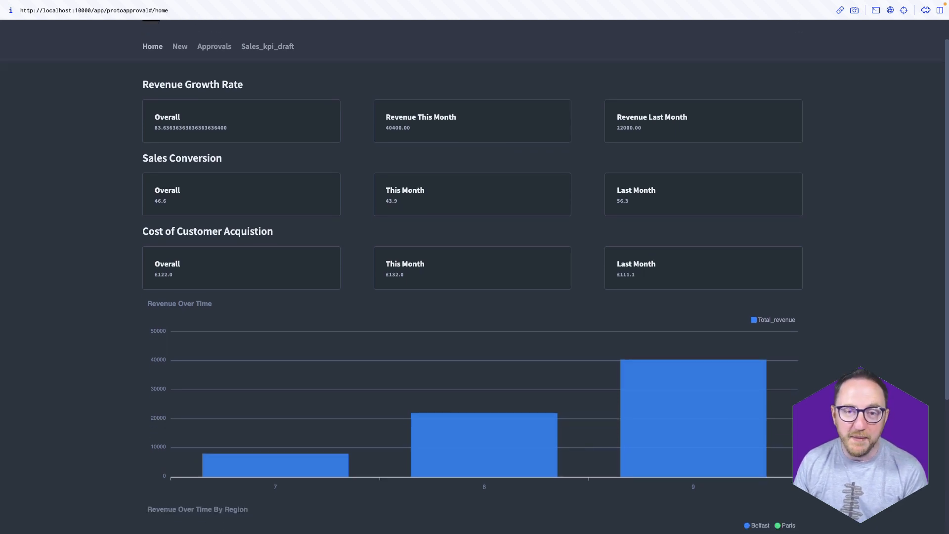
{"action": "scroll", "coordinate": [475, 277], "scroll_direction": "down", "scroll_amount": 4}
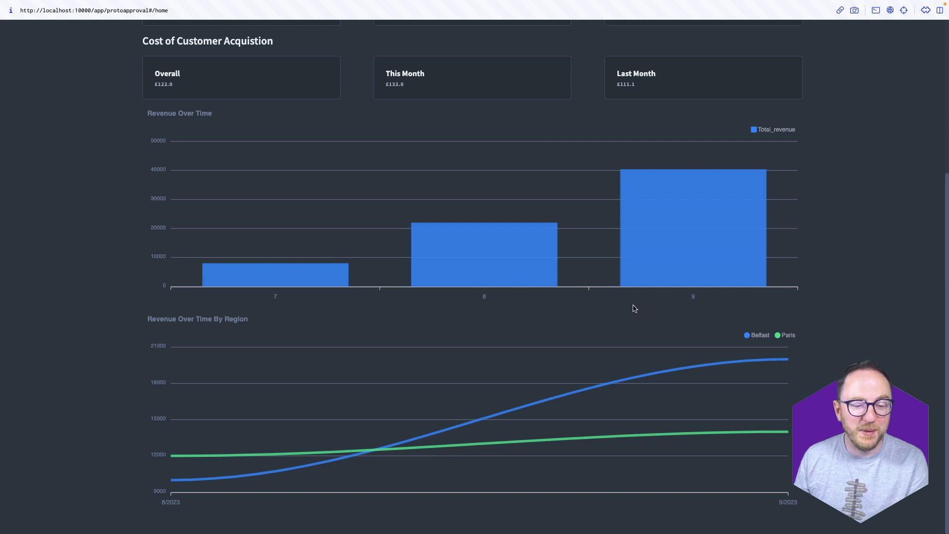
{"action": "key", "text": "ctrl+Up"}
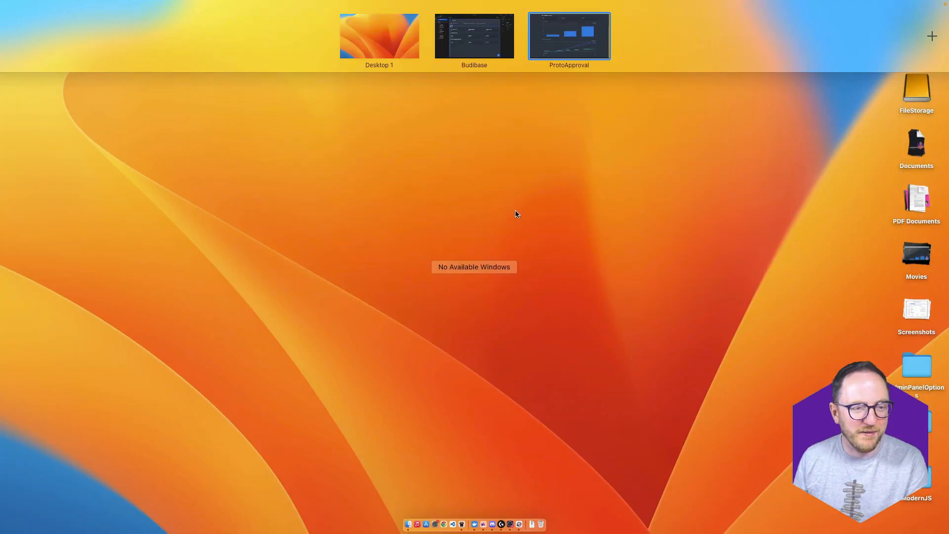
{"action": "left_click", "coordinate": [475, 36]}
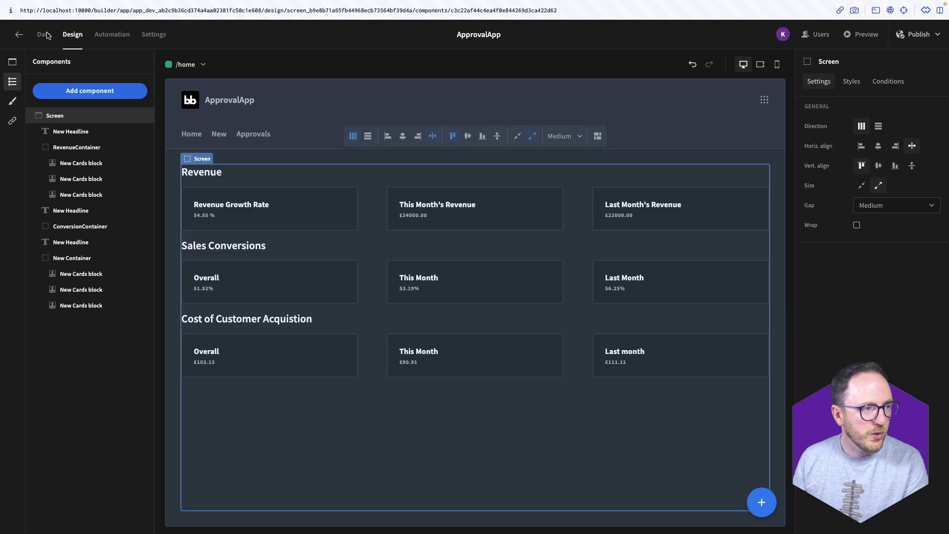
Step: Create a new query on the PostgreSQL data source and name it TotalRevenueOverTime
{"action": "left_click", "coordinate": [44, 34]}
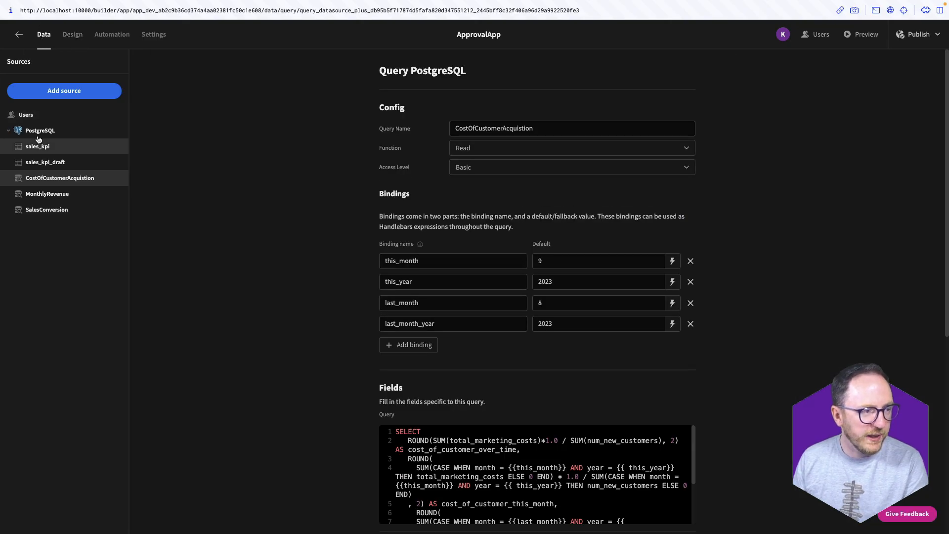
{"action": "left_click", "coordinate": [42, 131]}
{"action": "left_click", "coordinate": [483, 176]}
{"action": "left_click", "coordinate": [426, 212]}
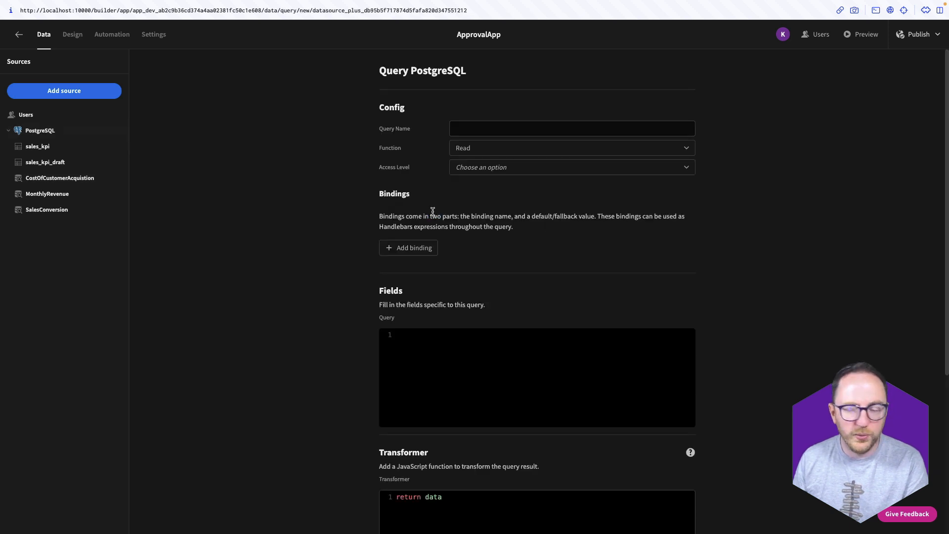
{"action": "left_click", "coordinate": [467, 122]}
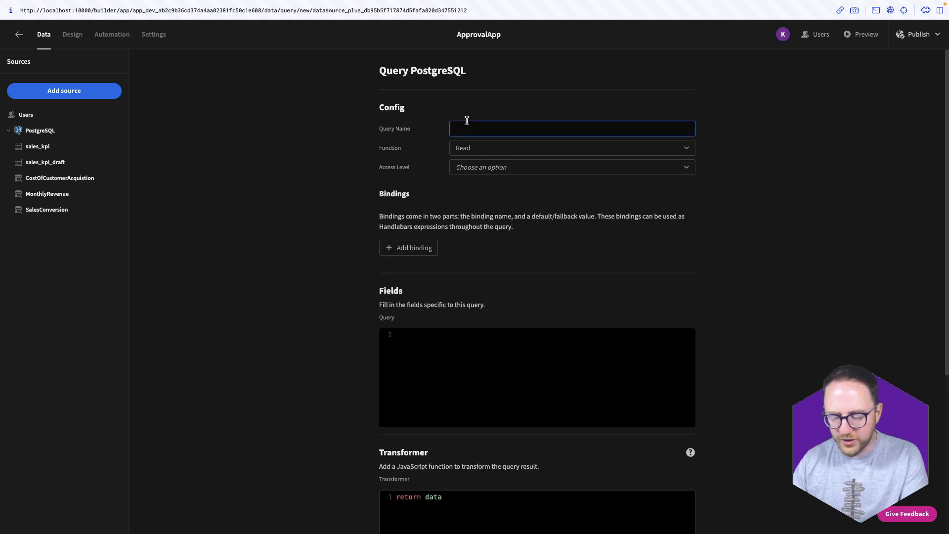
{"action": "type", "text": "TtotalRevenueOverTime"}
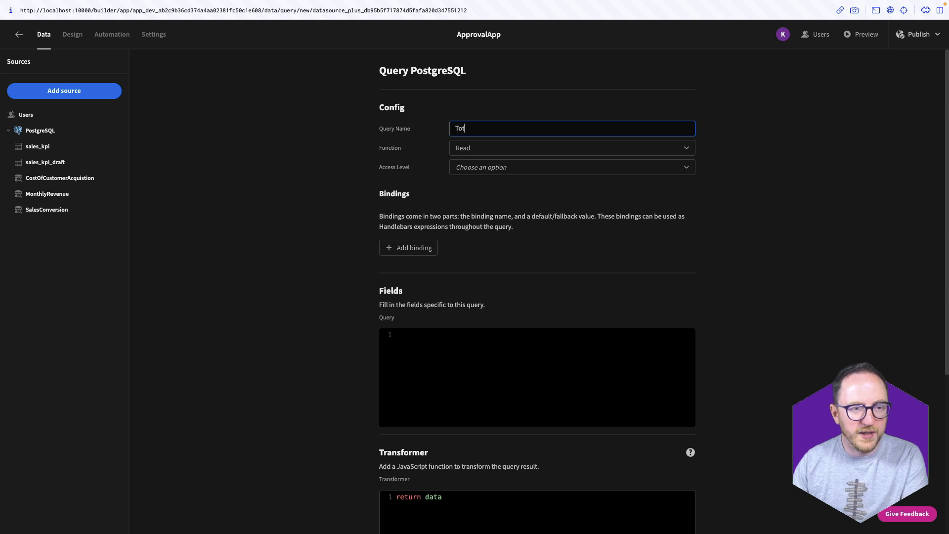
Step: Write the query's SELECT clause with month, year and SUM(revenue) AS total_revenue
{"action": "left_click", "coordinate": [510, 372]}
{"action": "type", "text": "SELECT   "}
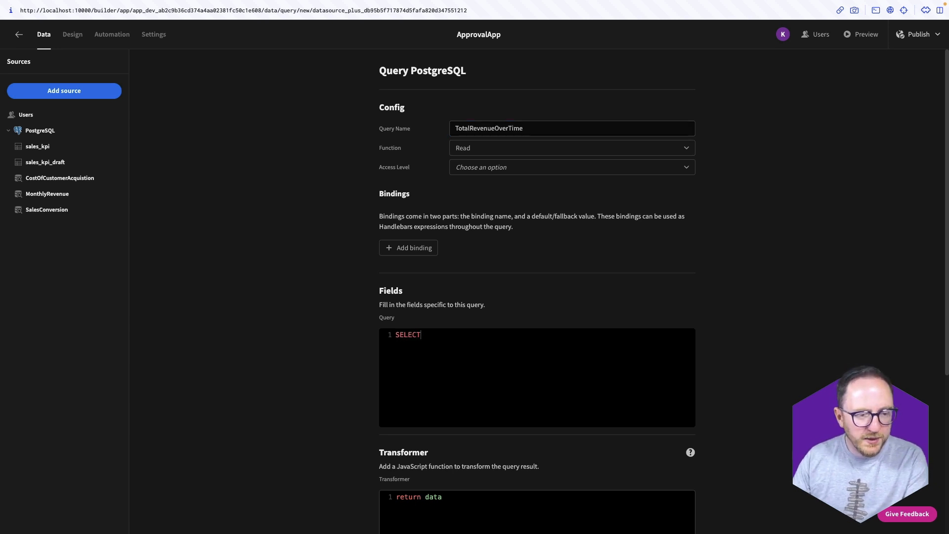
{"action": "type", "text": "month,"}
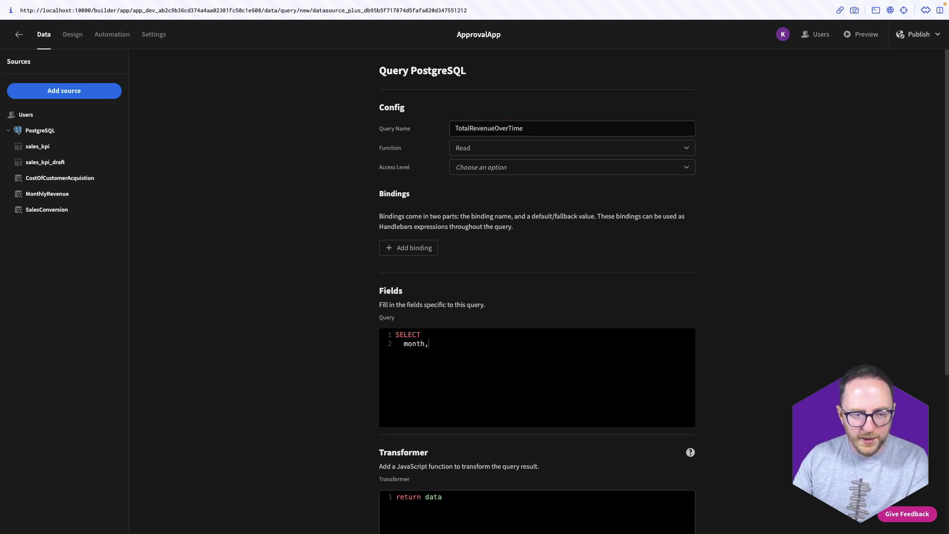
{"action": "type", "text": "   year,   "}
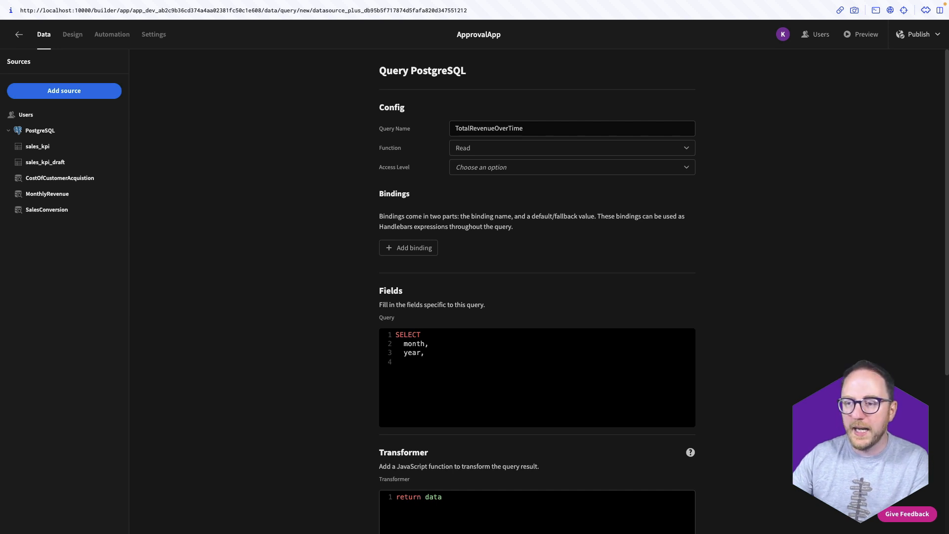
{"action": "type", "text": "SUM(revenue) AS total"}
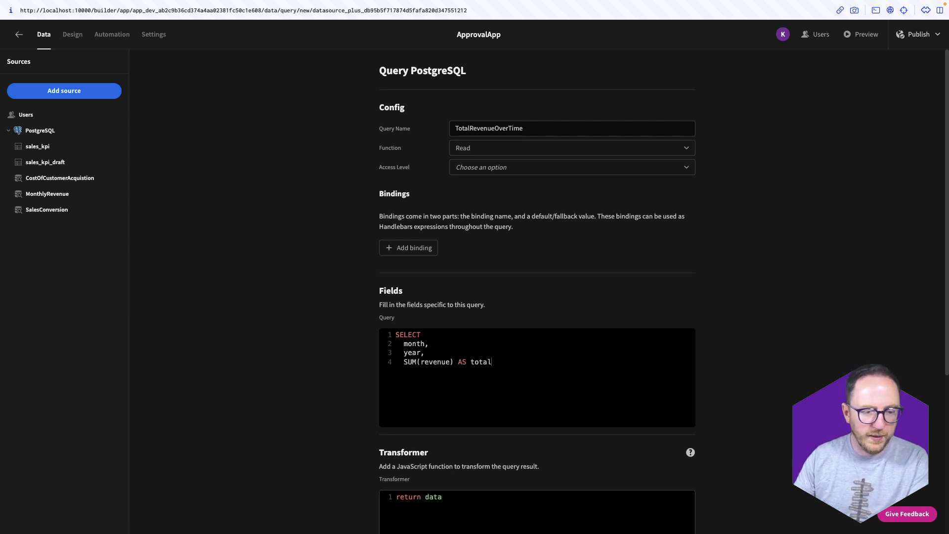
{"action": "type", "text": "_revenue"}
Step: Continue the query with FROM sales_kpi and a GROUP BY clause on month, year
{"action": "key", "text": "Return"}
{"action": "type", "text": "FROM   "}
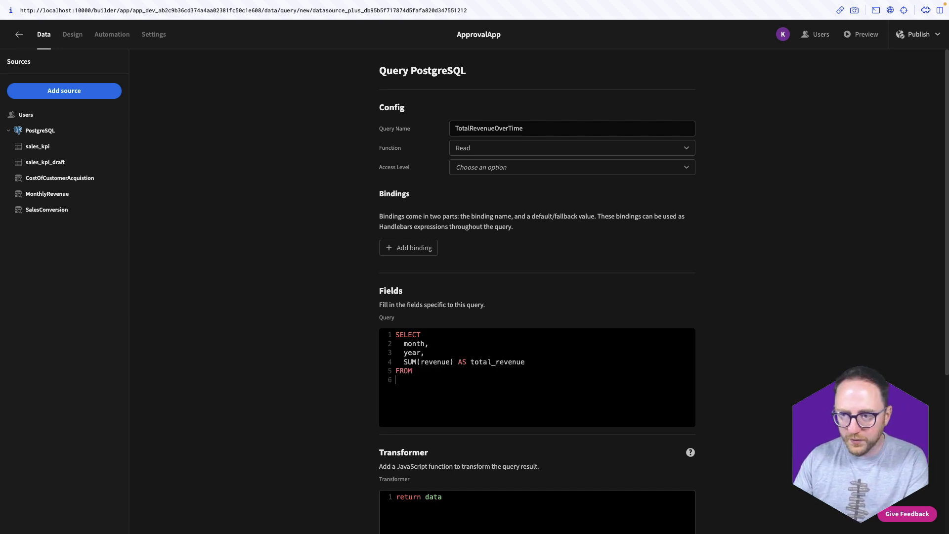
{"action": "type", "text": "sale"}
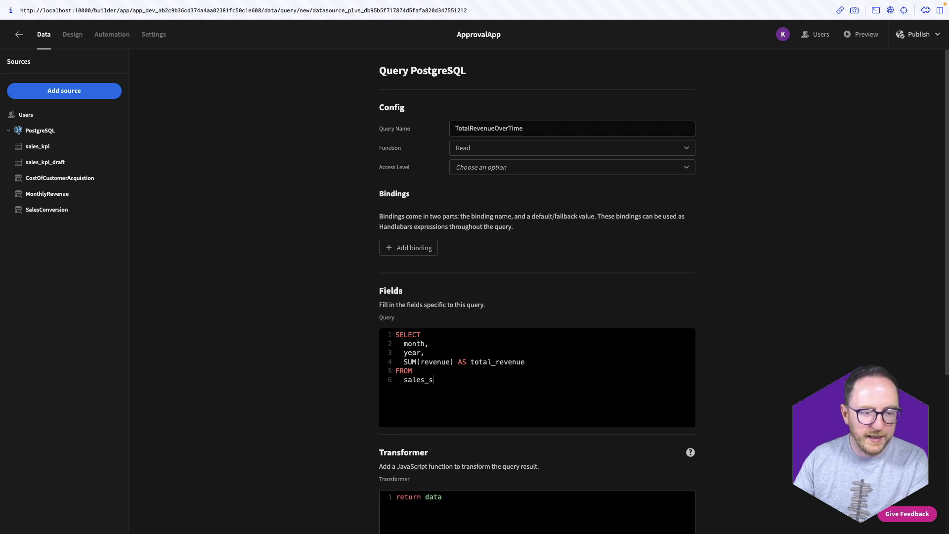
{"action": "type", "text": "s_kpi"}
{"action": "key", "text": "Return"}
{"action": "type", "text": "GROUP"}
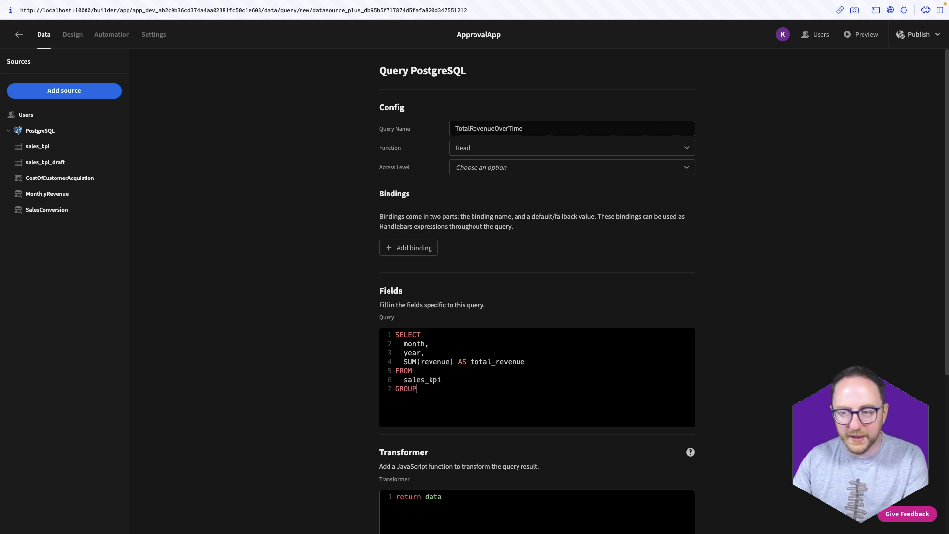
{"action": "type", "text": " BY"}
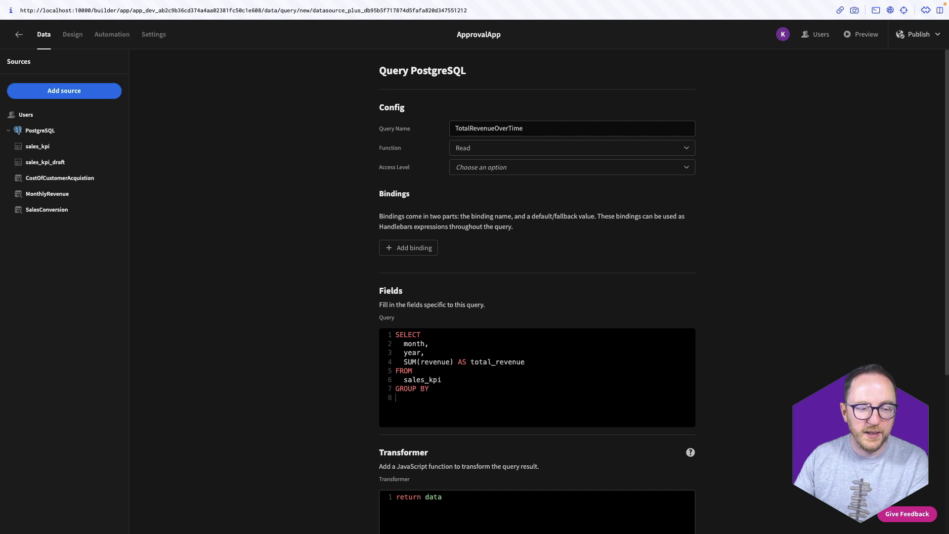
{"action": "type", "text": "   month, "}
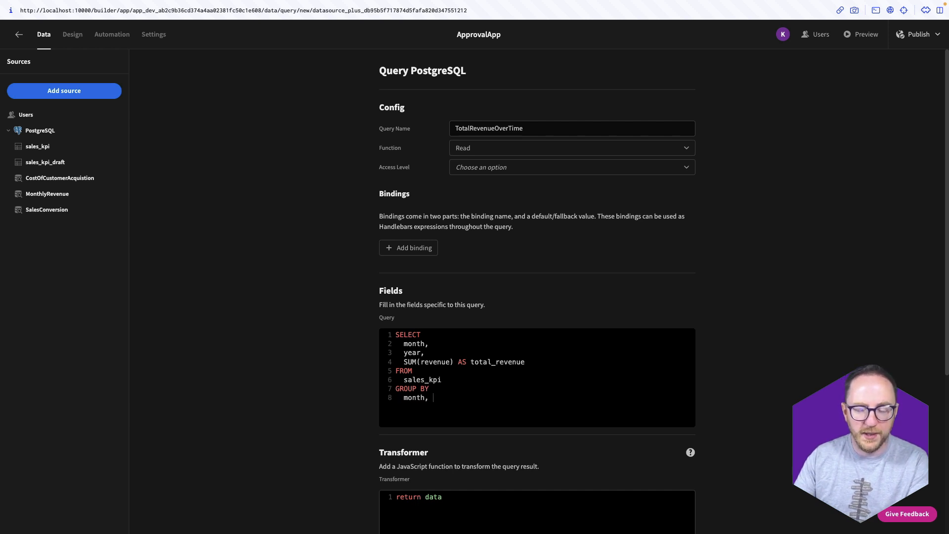
{"action": "type", "text": "year "}
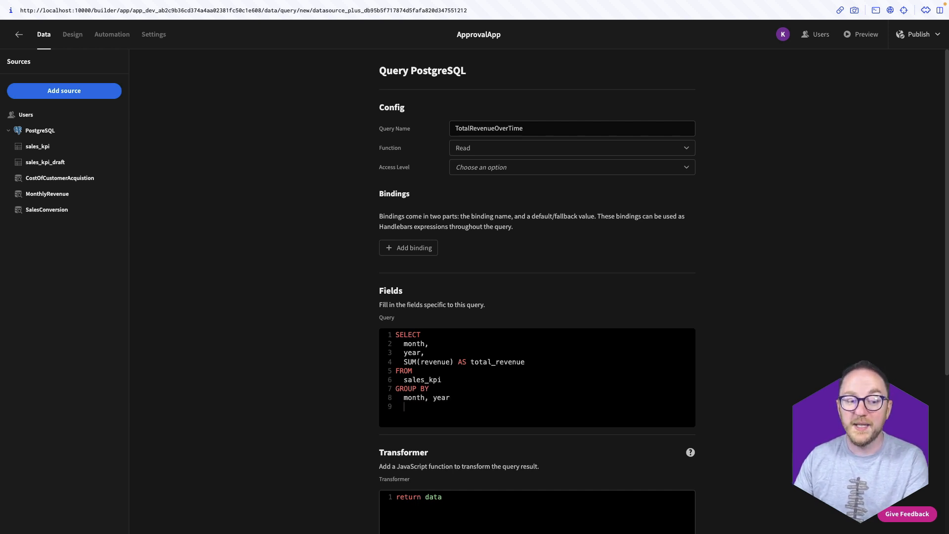
Step: End the query with an ORDER BY clause on year ASC, month ASC;
{"action": "type", "text": "ORDER BY"}
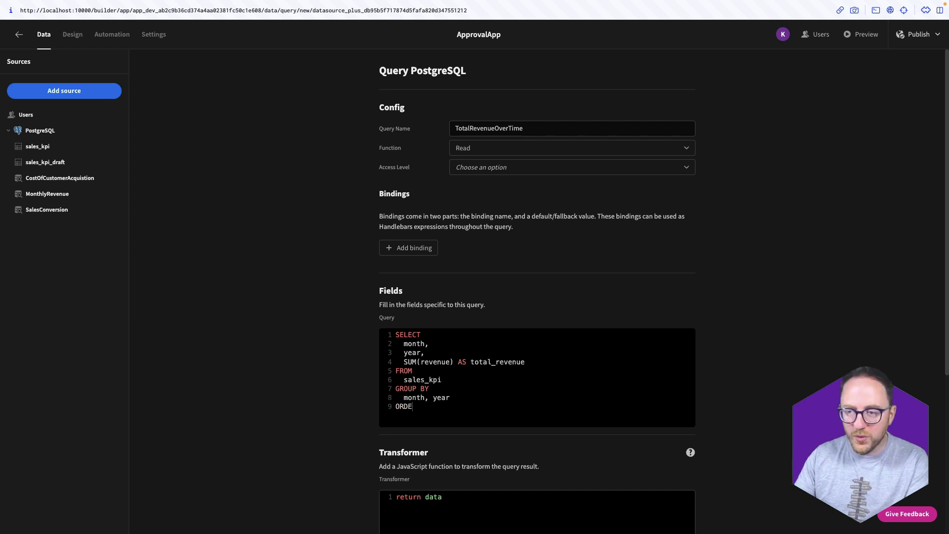
{"action": "key", "text": "Return"}
{"action": "type", "text": "y"}
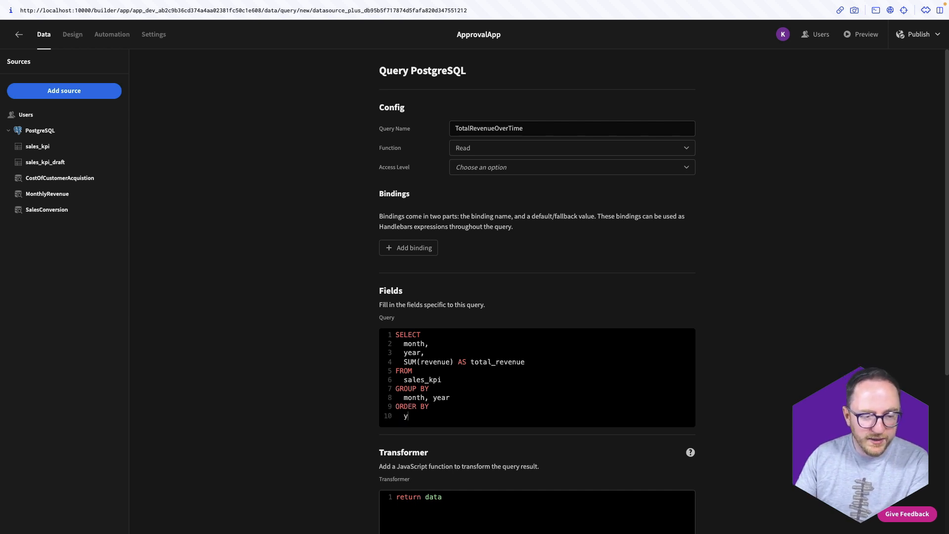
{"action": "type", "text": "ear ASC, m"}
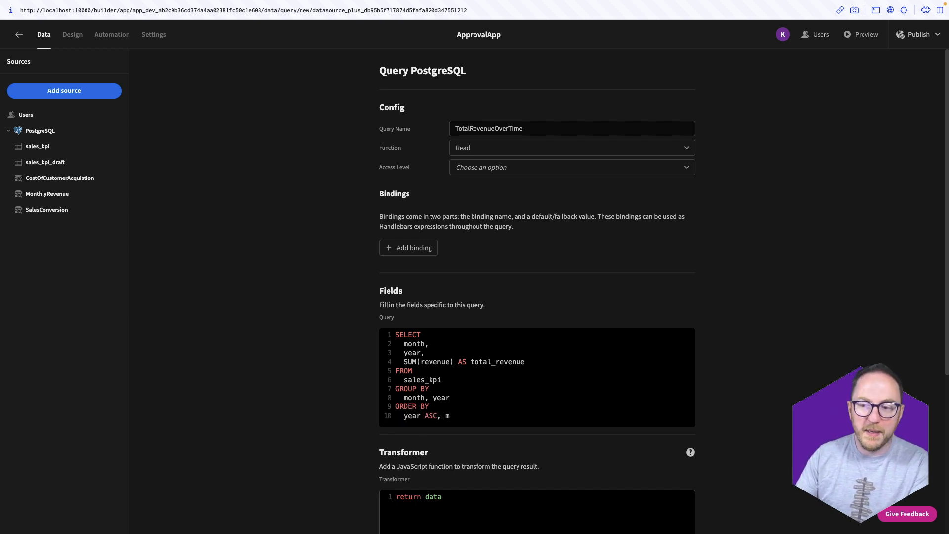
{"action": "type", "text": "onth ASC"}
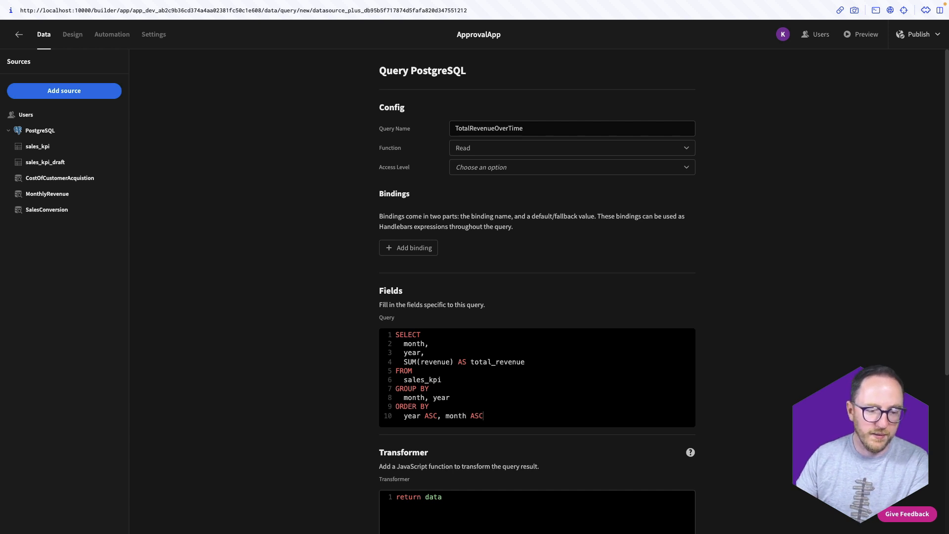
{"action": "type", "text": ";"}
Step: Run the TotalRevenueOverTime query and preview its results as a table
{"action": "scroll", "coordinate": [711, 483], "scroll_direction": "down", "scroll_amount": 5}
{"action": "left_click", "coordinate": [671, 380]}
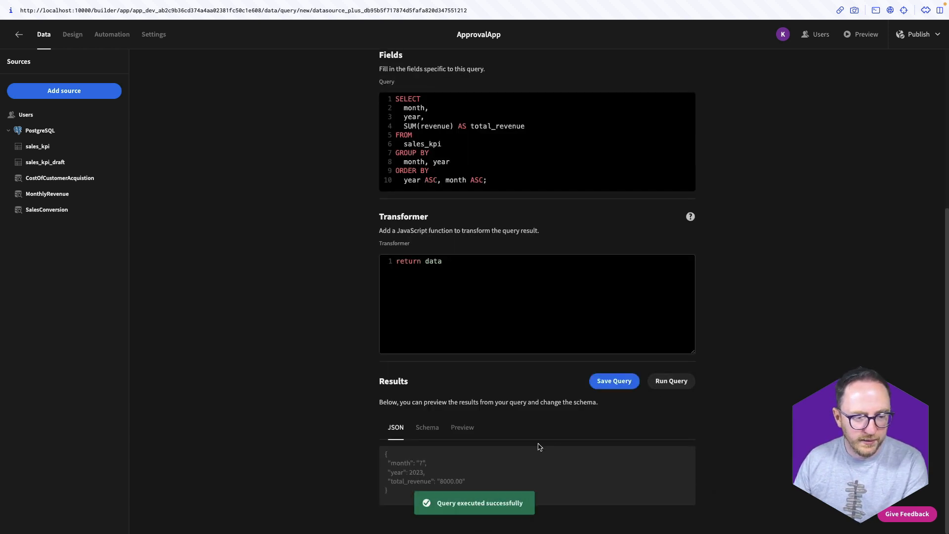
{"action": "left_click", "coordinate": [462, 428]}
{"action": "scroll", "coordinate": [389, 431], "scroll_direction": "down", "scroll_amount": 1}
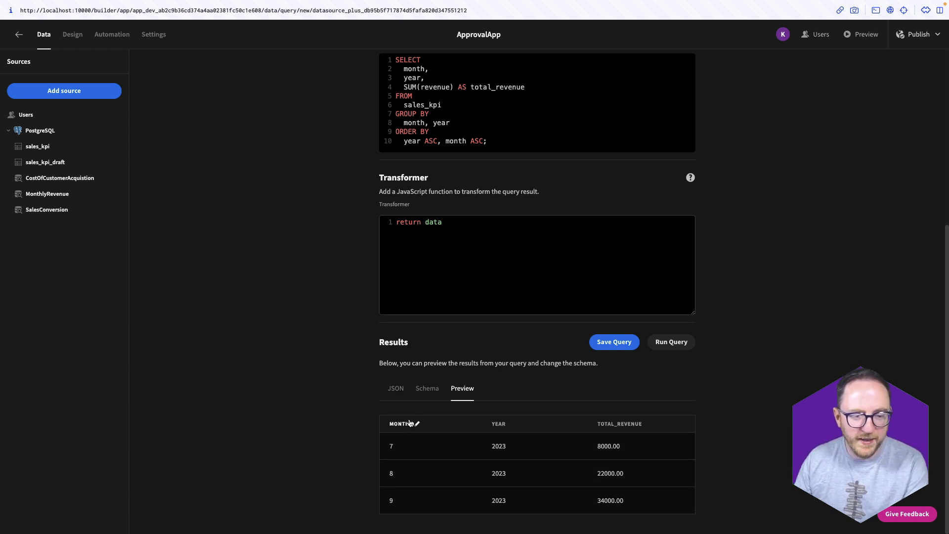
Step: Set the schema types of the total_revenue and month fields to Number and save the query
{"action": "left_click", "coordinate": [426, 389]}
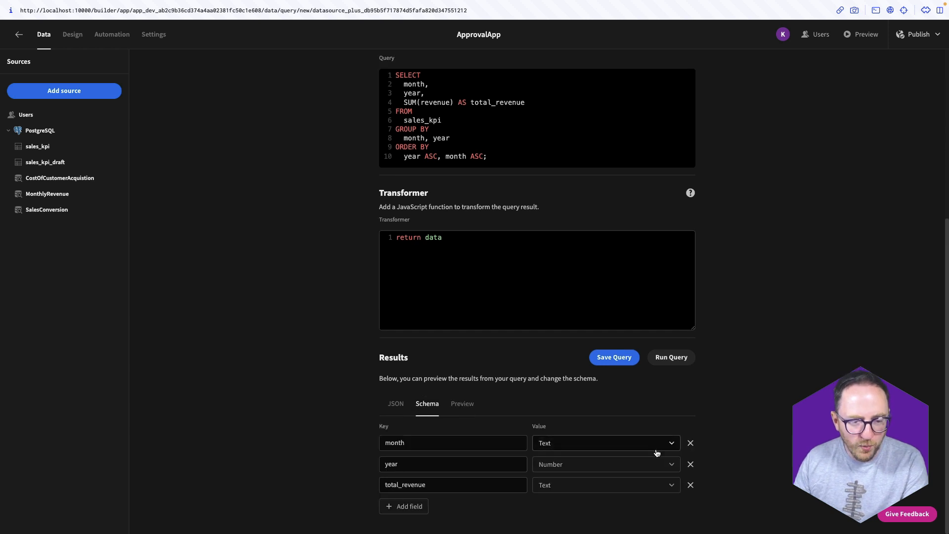
{"action": "left_click", "coordinate": [563, 482]}
{"action": "left_click", "coordinate": [559, 434]}
{"action": "left_click", "coordinate": [558, 445]}
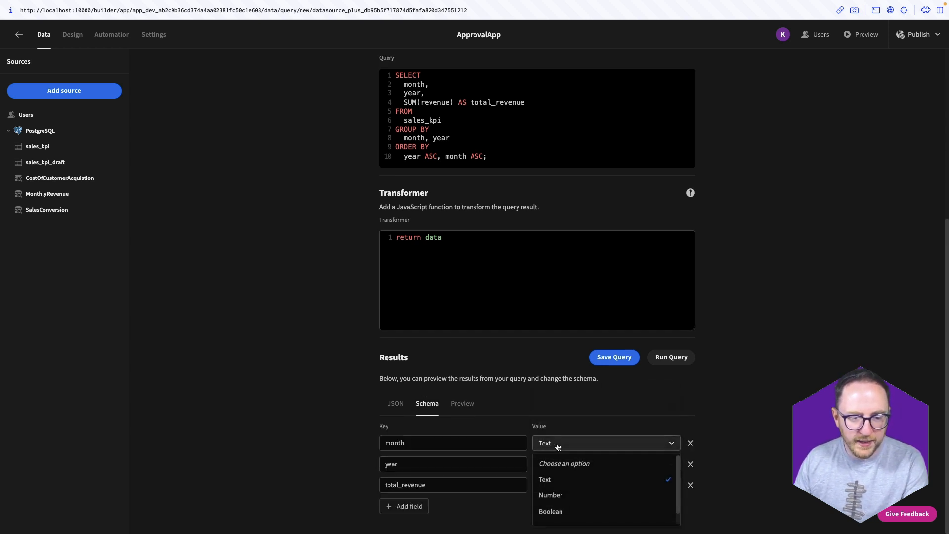
{"action": "left_click", "coordinate": [569, 495]}
{"action": "left_click", "coordinate": [613, 357]}
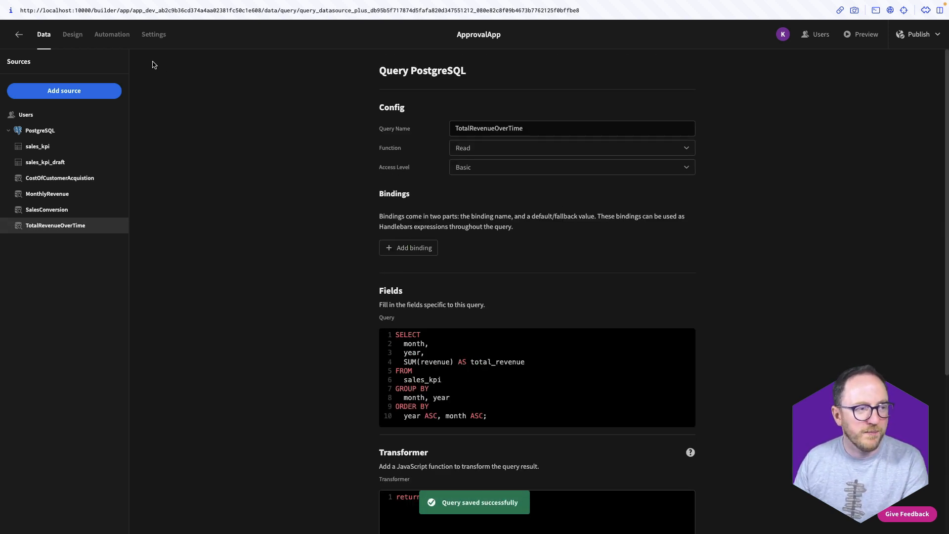
Step: Add a Chart block to the /home screen below the cost cards and name it RevenueChart
{"action": "left_click", "coordinate": [72, 35]}
{"action": "left_click", "coordinate": [97, 92]}
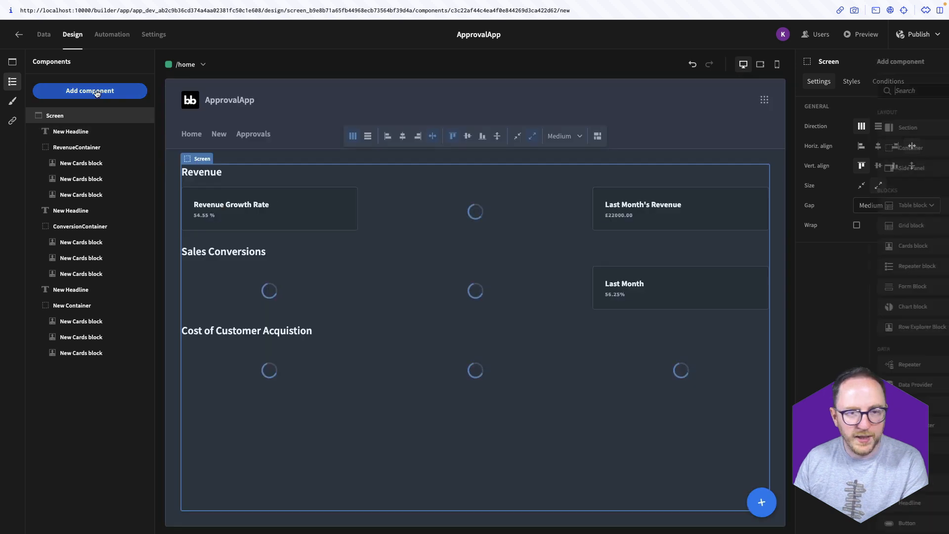
{"action": "type", "text": "chart"}
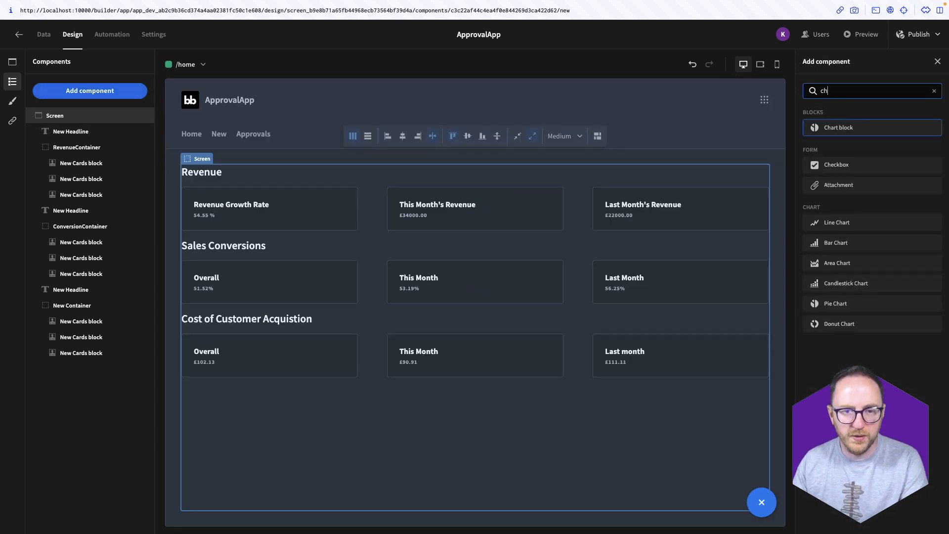
{"action": "key", "text": "Return"}
{"action": "key", "text": "ctrl+a"}
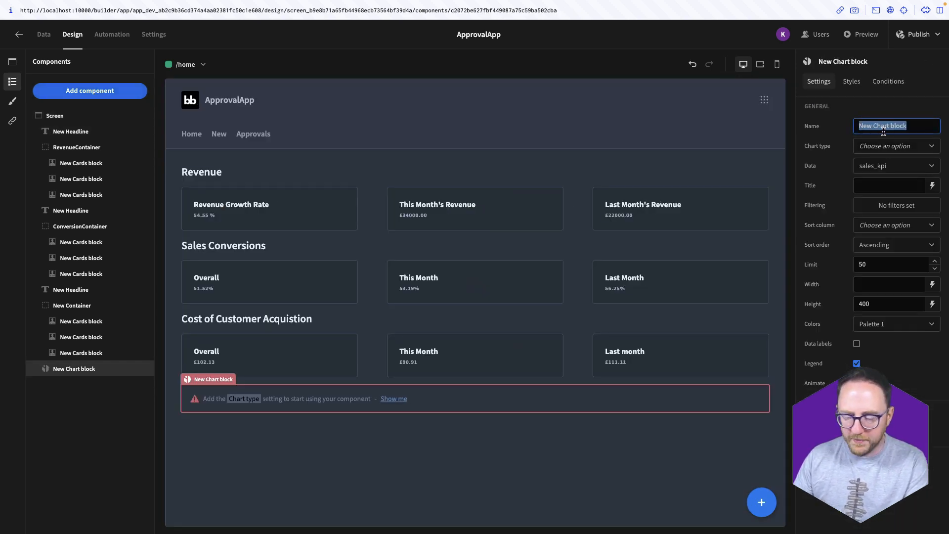
{"action": "type", "text": "RevenueChart"}
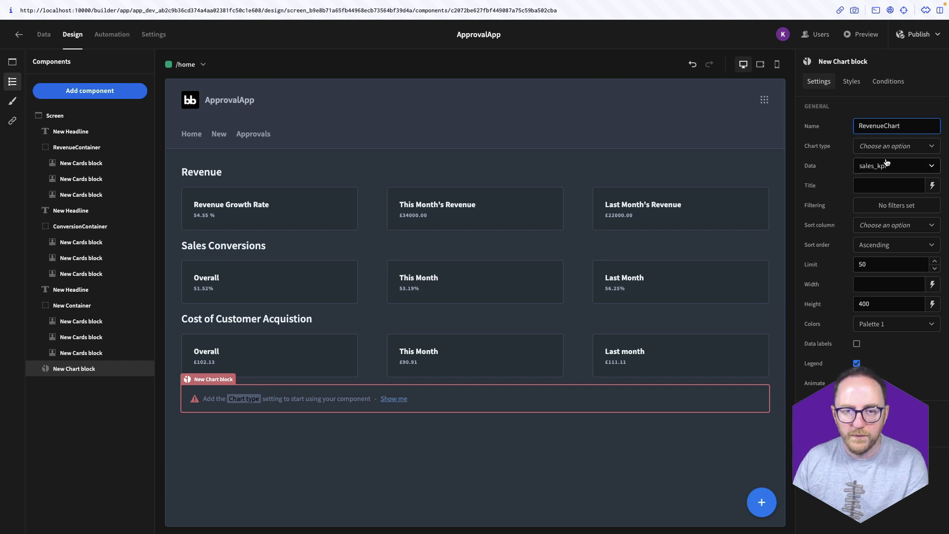
Step: Set RevenueChart's data to the TotalRevenueOverTime query and its chart type to Bar
{"action": "left_click", "coordinate": [872, 169]}
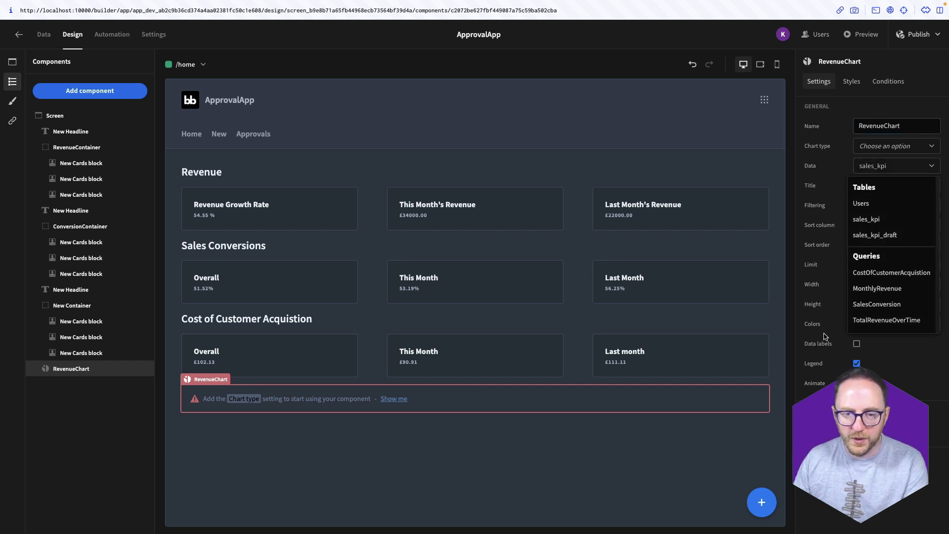
{"action": "left_click", "coordinate": [877, 319]}
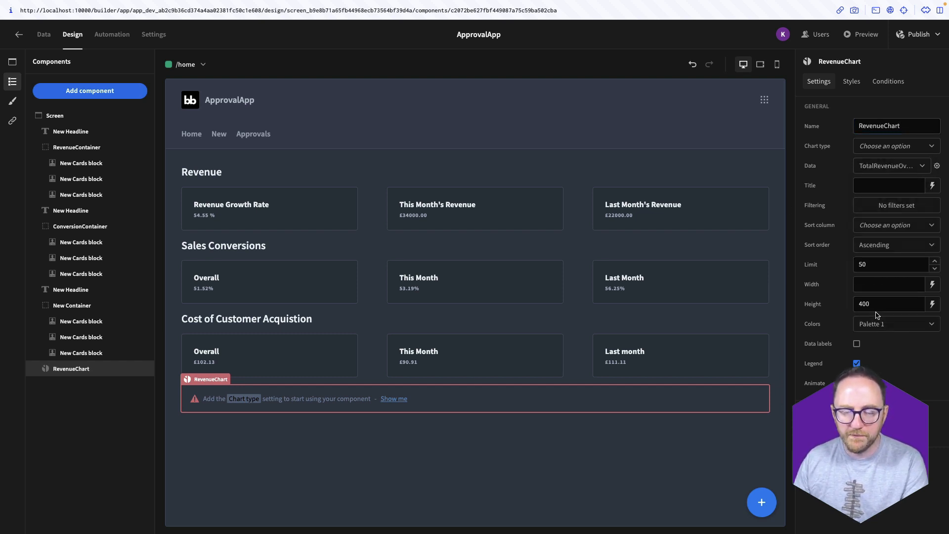
{"action": "left_click", "coordinate": [885, 146]}
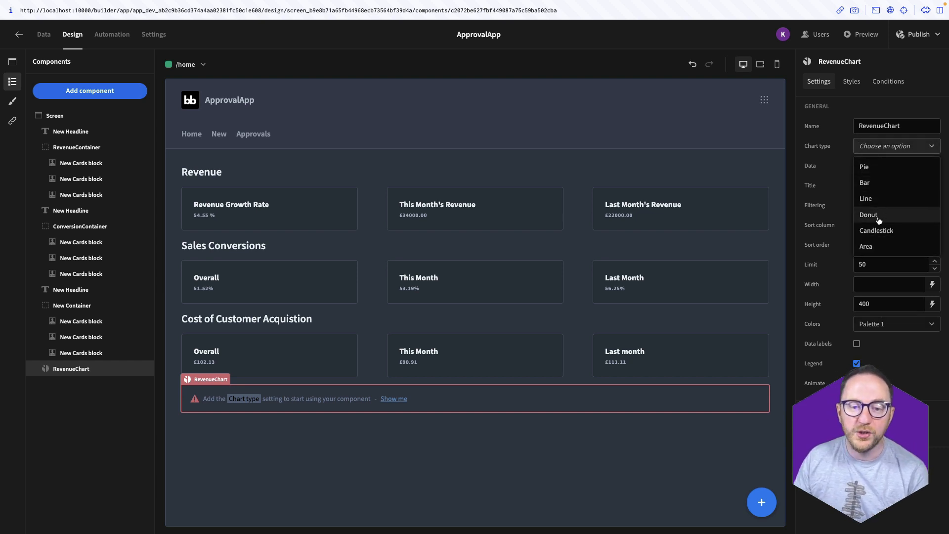
{"action": "left_click", "coordinate": [895, 182]}
Step: Use month as the bar chart's label column and total_revenue as its data column
{"action": "scroll", "coordinate": [885, 297], "scroll_direction": "down", "scroll_amount": 3}
{"action": "left_click", "coordinate": [875, 352]}
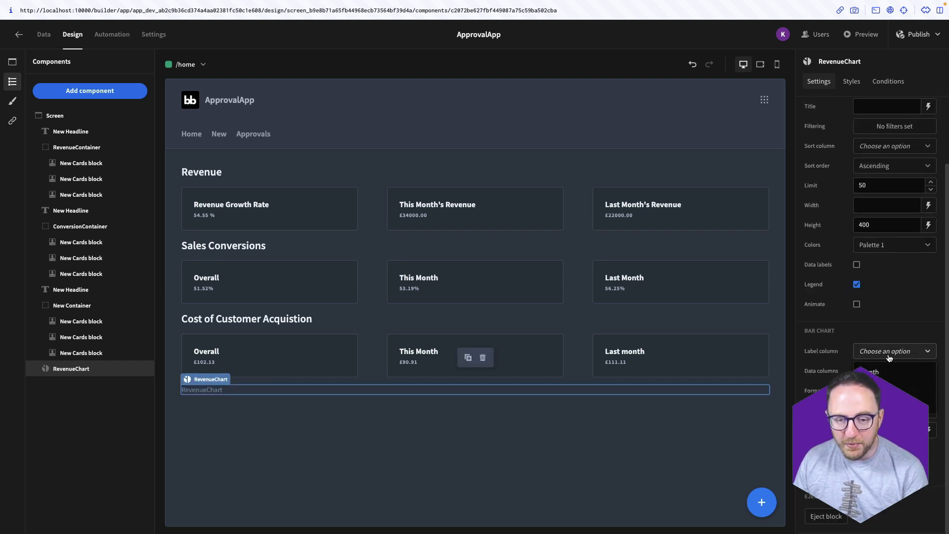
{"action": "left_click", "coordinate": [887, 372]}
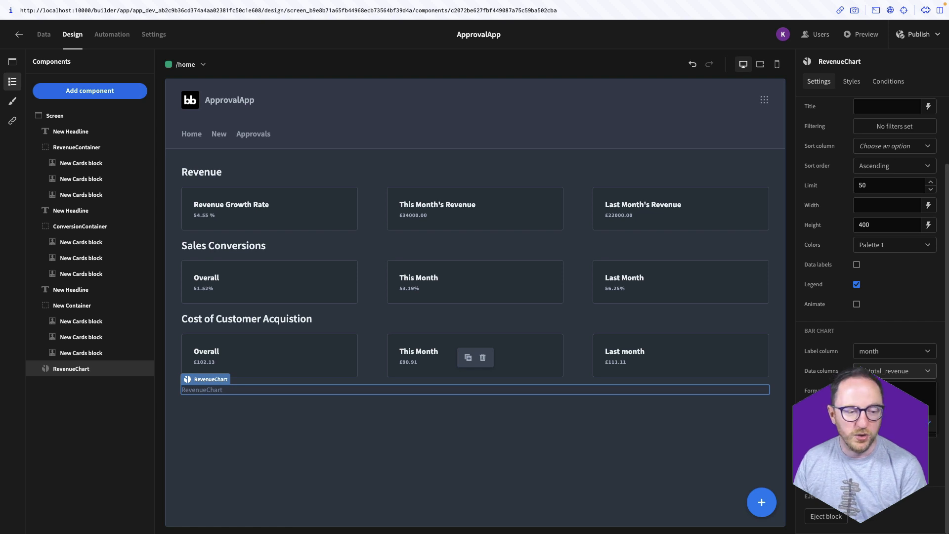
{"action": "scroll", "coordinate": [551, 441], "scroll_direction": "down", "scroll_amount": 2}
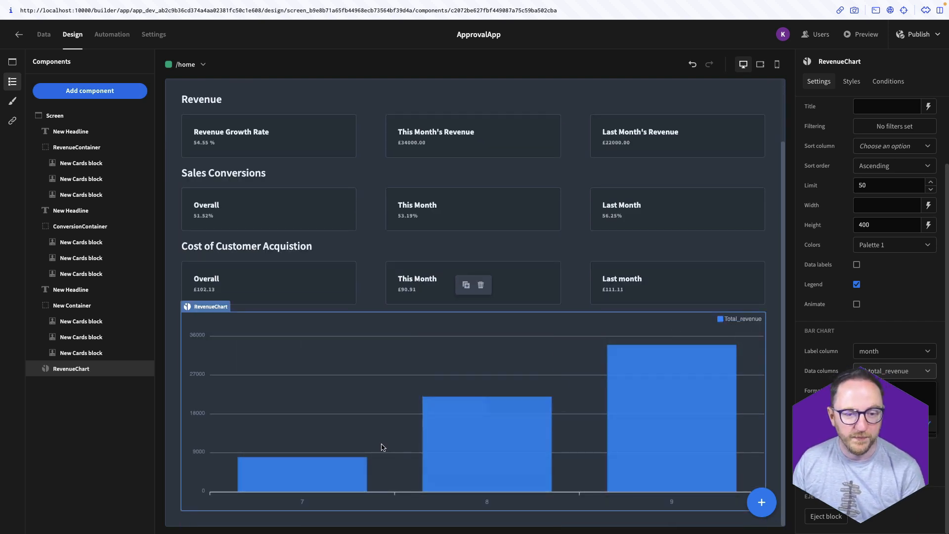
Step: Turn off the chart's legend and title it Total Revenue Over Time
{"action": "left_click", "coordinate": [857, 285]}
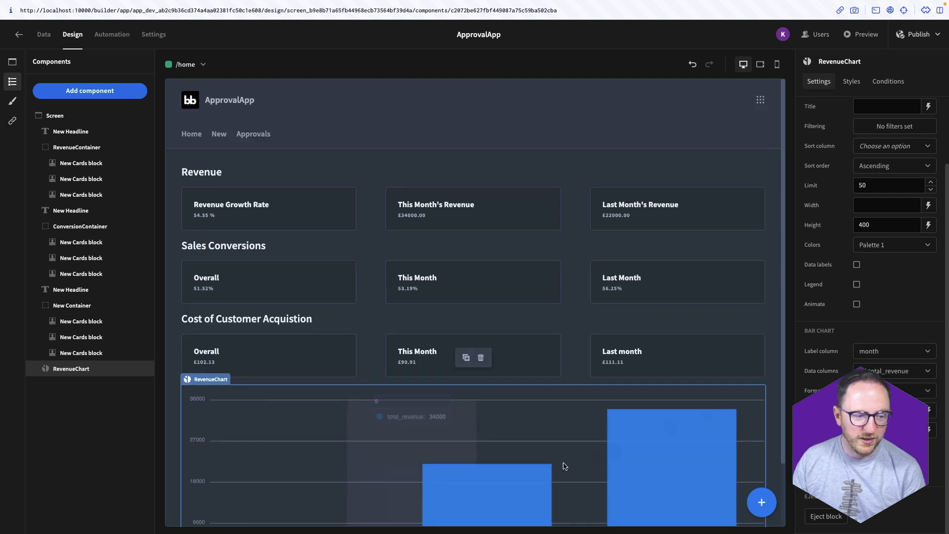
{"action": "scroll", "coordinate": [873, 195], "scroll_direction": "up", "scroll_amount": 1}
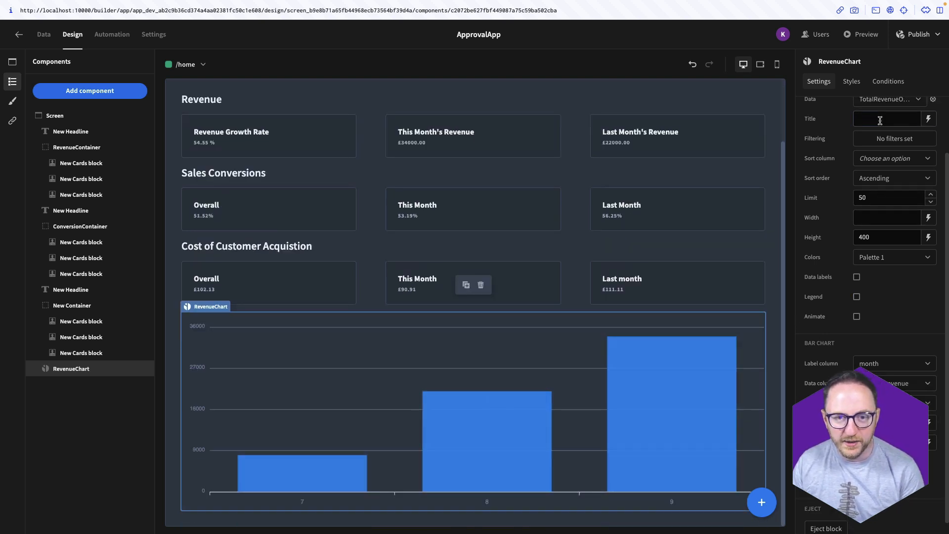
{"action": "type", "text": "Total Revnue "}
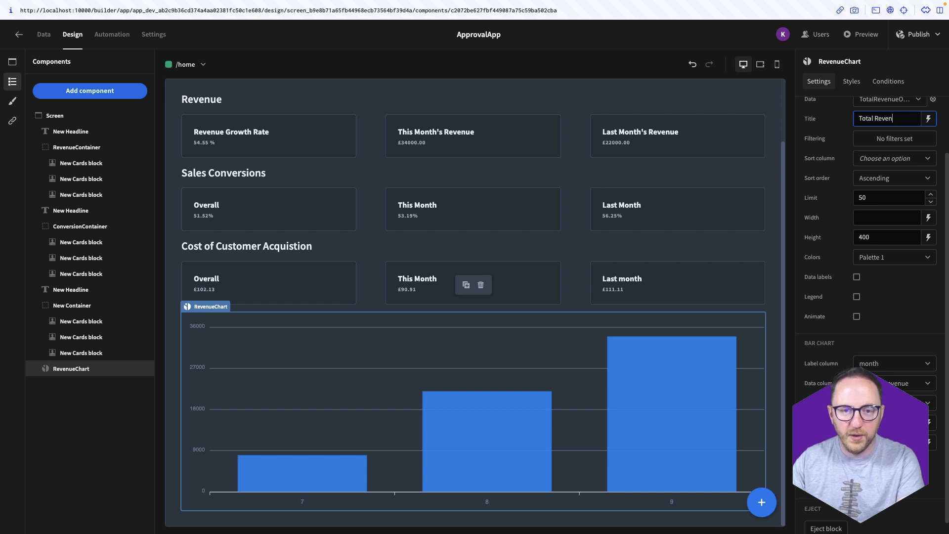
{"action": "type", "text": "ue Over Time"}
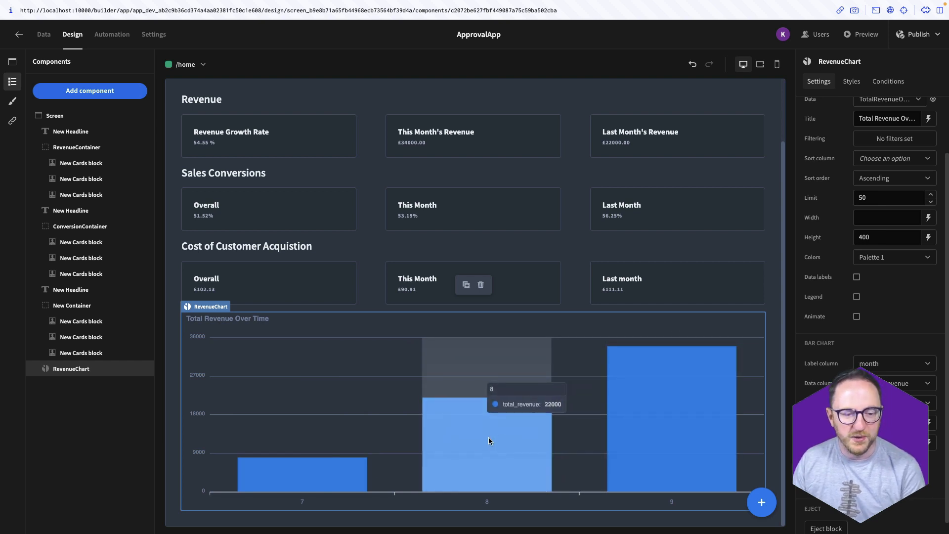
Step: Open the data section, and switch to the ProtoApproval app to examine its Revenue Over Time By Region chart
{"action": "left_click", "coordinate": [45, 43]}
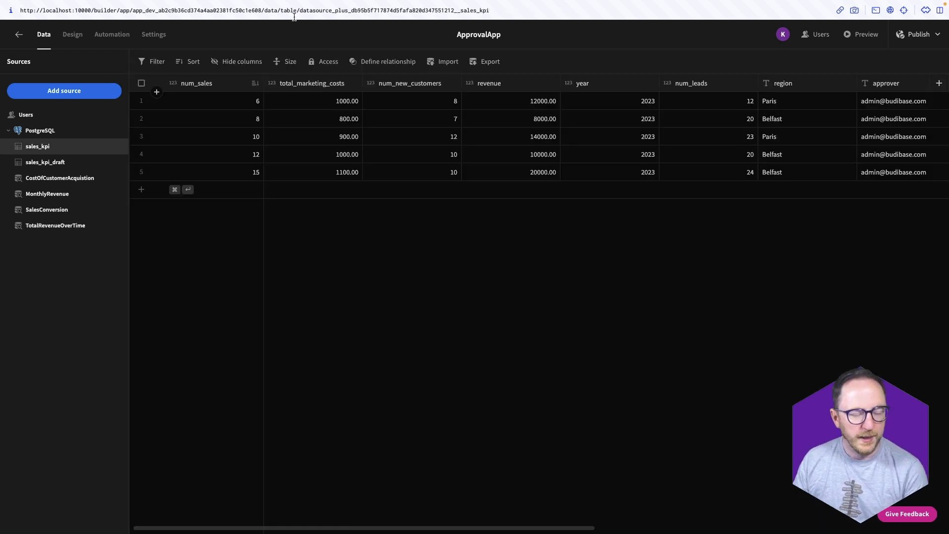
{"action": "key", "text": "ctrl+Up"}
{"action": "left_click", "coordinate": [594, 34]}
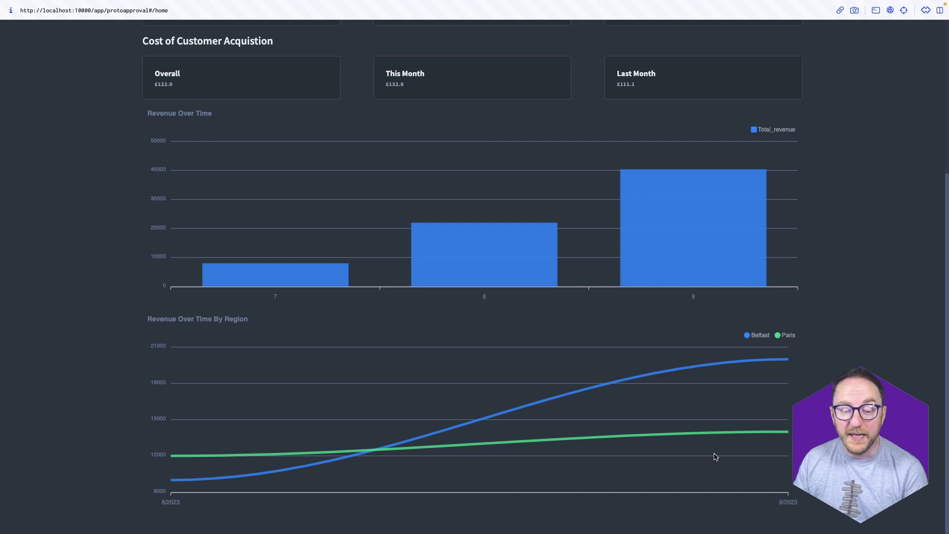
{"action": "scroll", "coordinate": [502, 416], "scroll_direction": "up", "scroll_amount": 1}
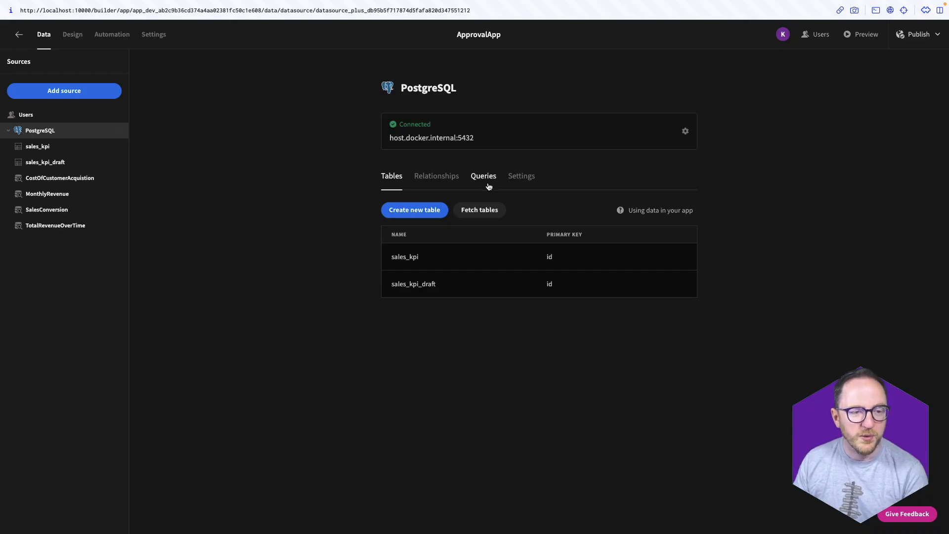
Step: Create a new query on the PostgreSQL source and name it RevenueByRegion
{"action": "left_click", "coordinate": [486, 187]}
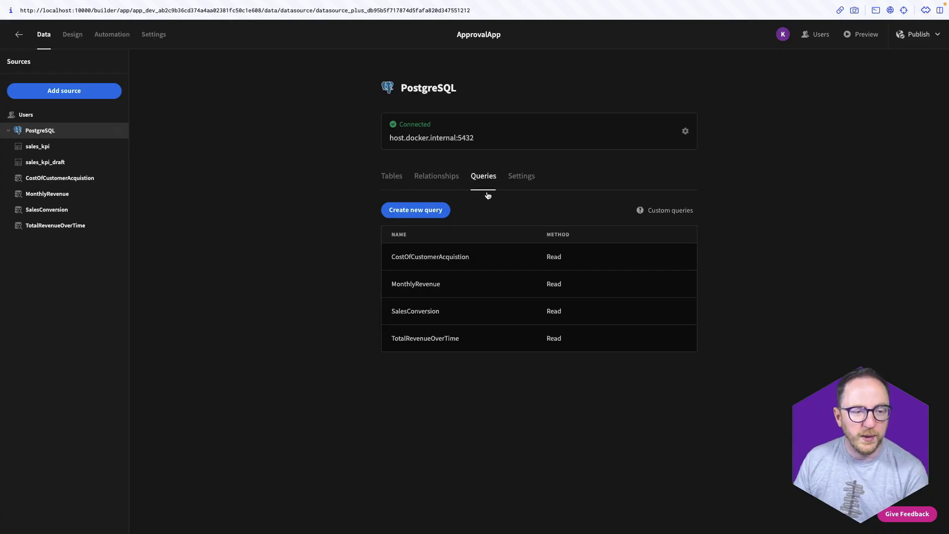
{"action": "left_click", "coordinate": [416, 209]}
{"action": "left_click", "coordinate": [484, 123]}
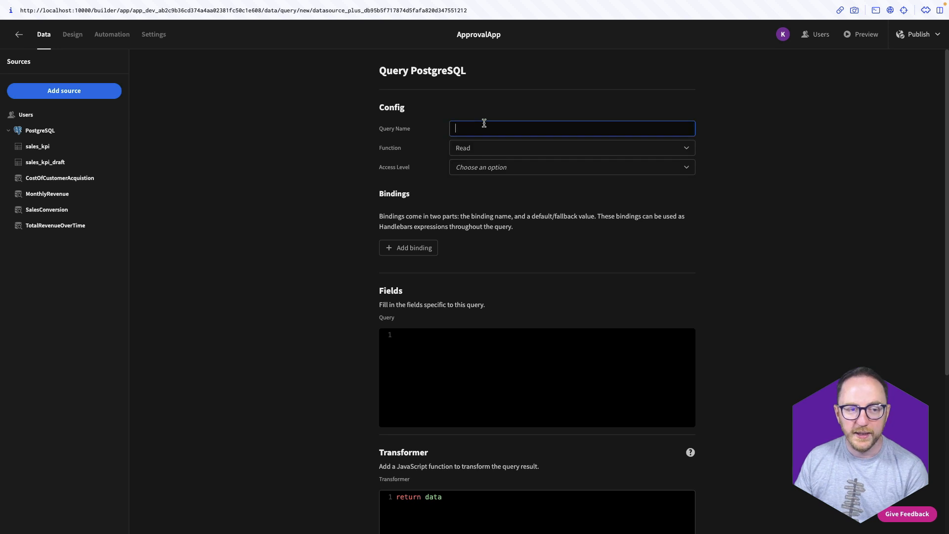
{"action": "type", "text": "Re"}
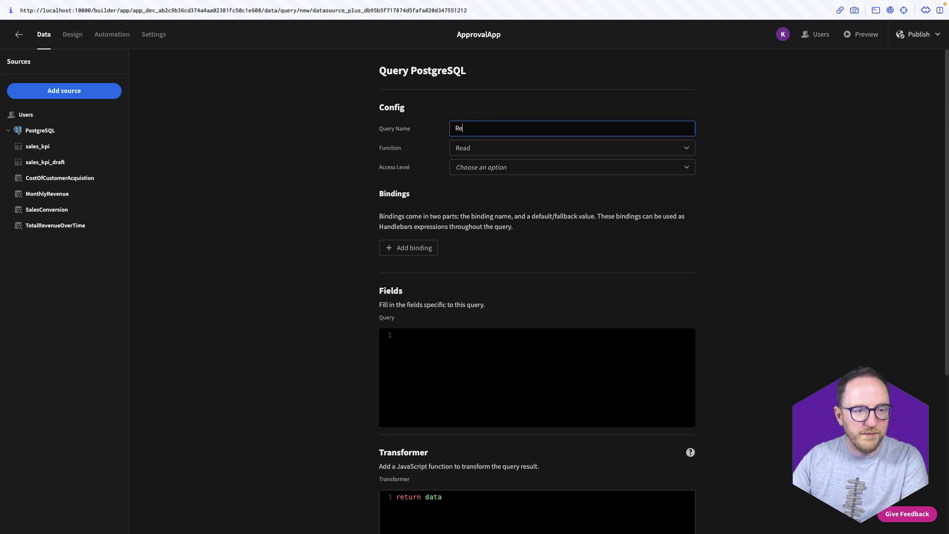
{"action": "type", "text": "venueByRegion"}
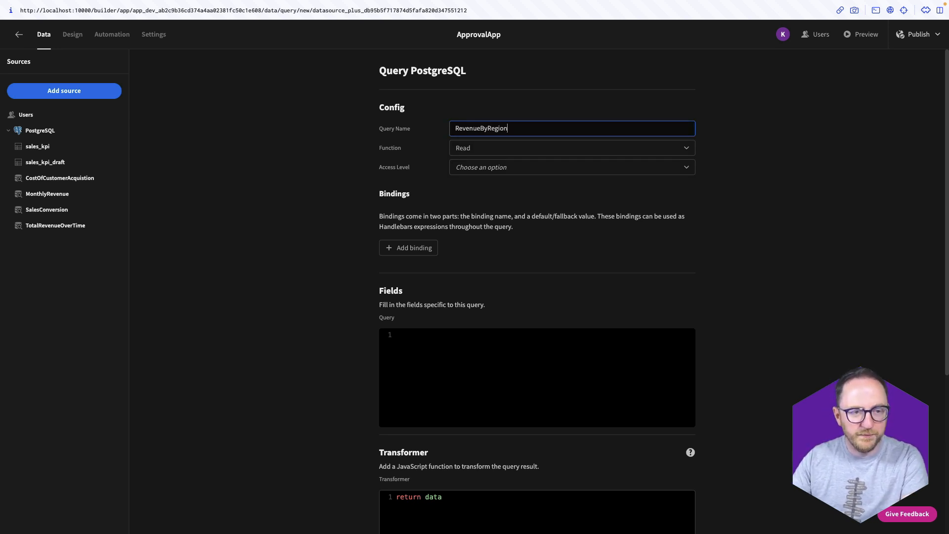
Step: Start the SQL with a SELECT of month, year, region, and SUM(revenue) AS regional_revenue, each on its own line
{"action": "left_click", "coordinate": [431, 346]}
{"action": "type", "text": "SELECT"}
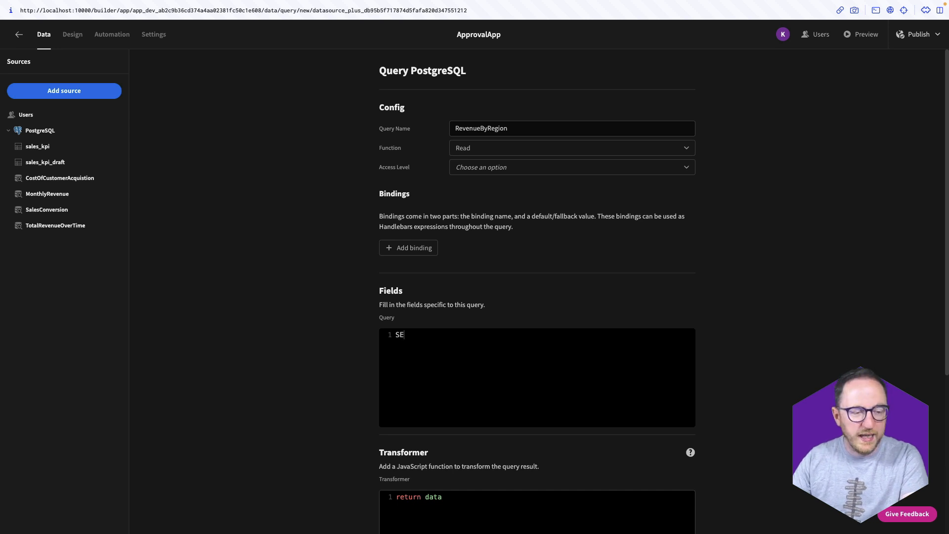
{"action": "key", "text": "Return"}
{"action": "type", "text": "month,"}
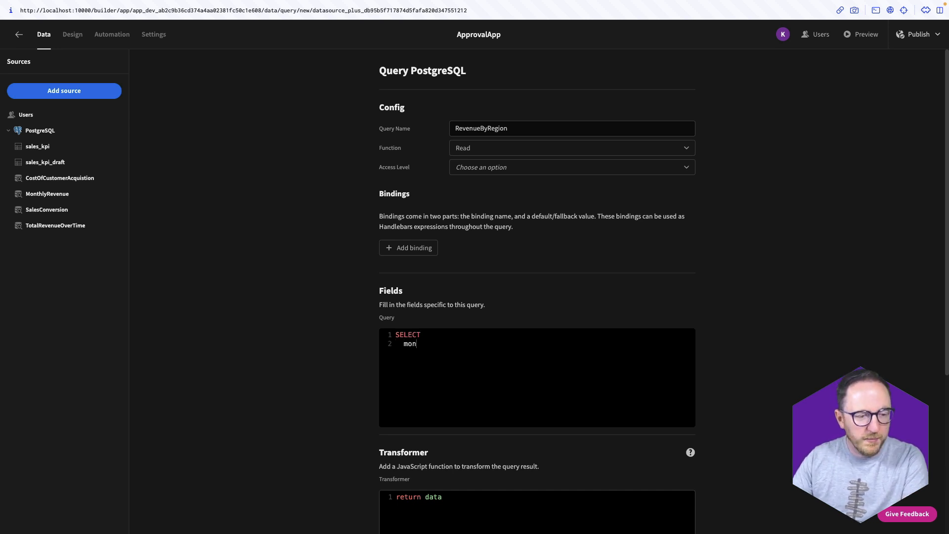
{"action": "key", "text": "Return"}
{"action": "type", "text": "year,"}
{"action": "key", "text": "Return"}
{"action": "type", "text": "region"}
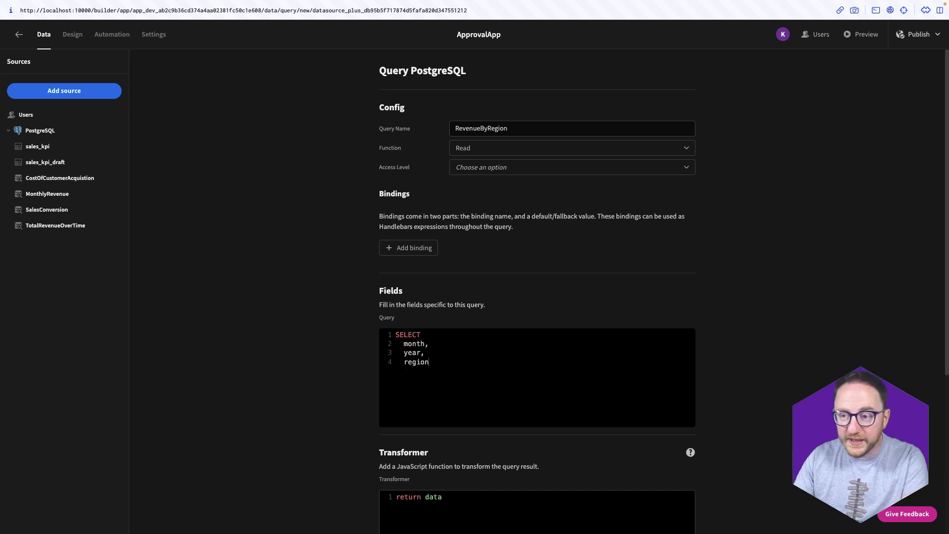
{"action": "type", "text": ",   SUM(revenue)"}
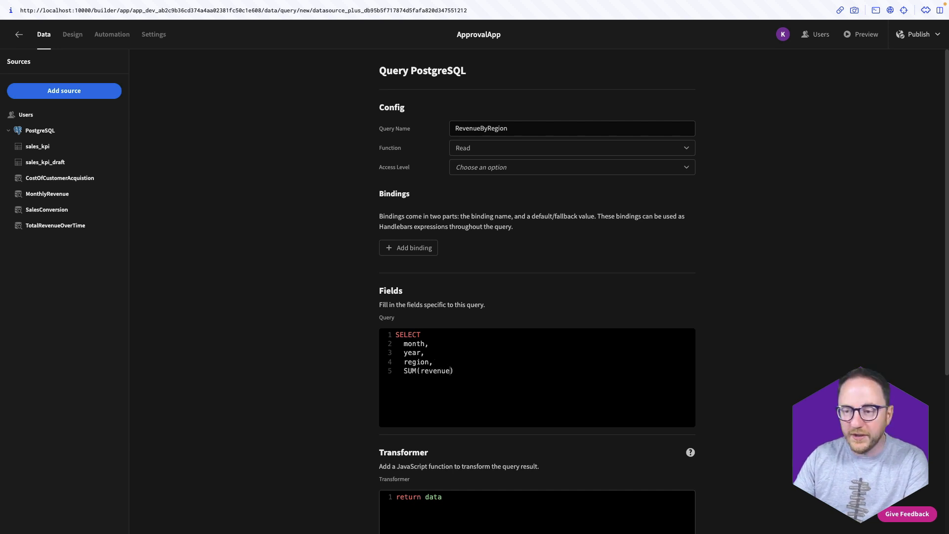
{"action": "type", "text": " AS regiona"}
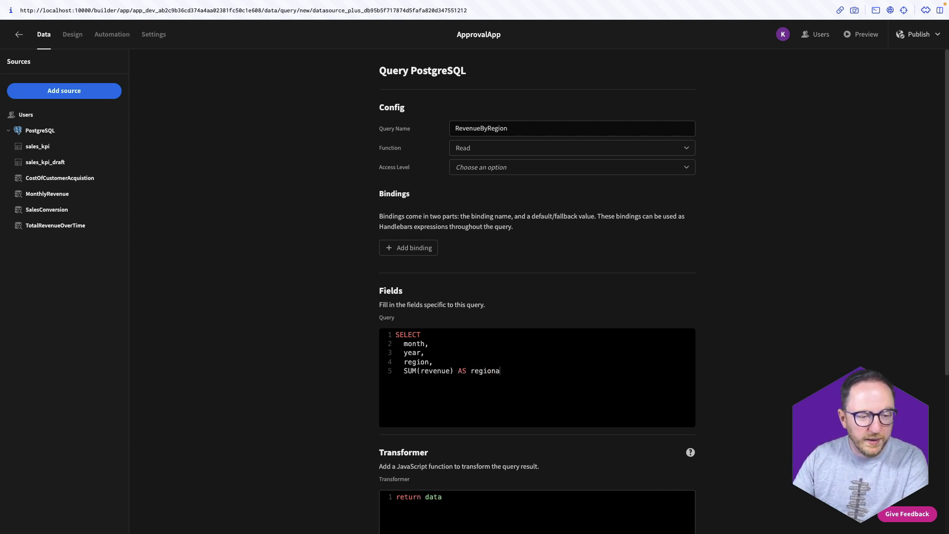
{"action": "type", "text": "l_revenue"}
Step: Add a FROM clause for sales_kpi and a GROUP BY clause for month, year, region to the query
{"action": "key", "text": "Return"}
{"action": "type", "text": "F"}
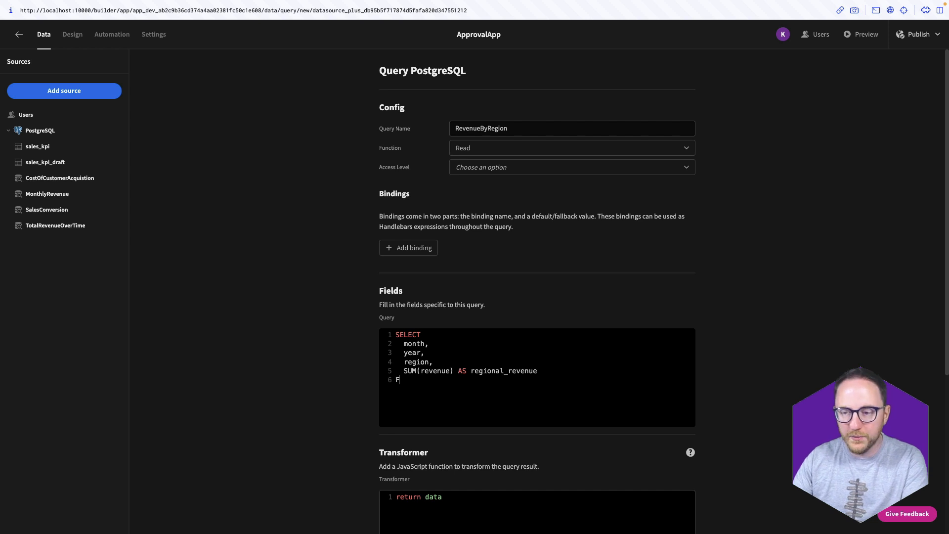
{"action": "type", "text": "ROMsale"}
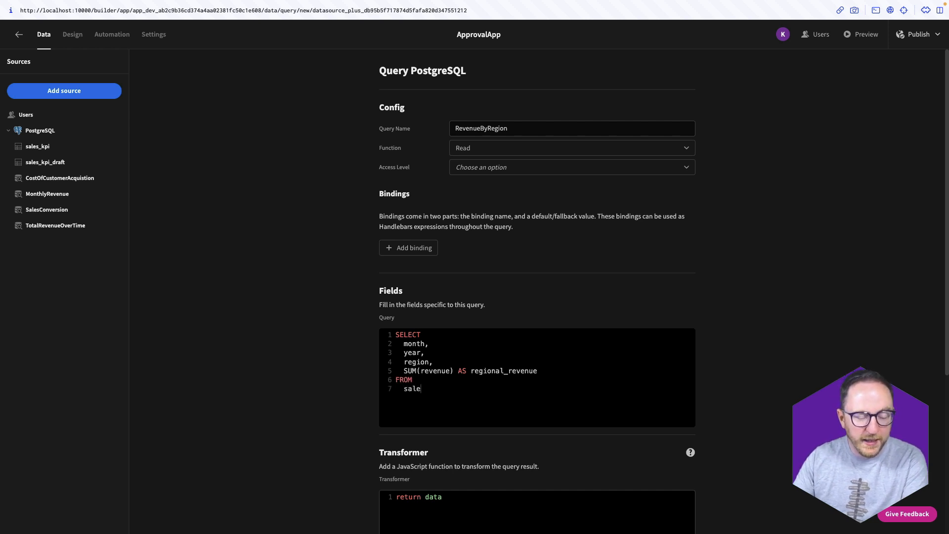
{"action": "type", "text": "s_kpi"}
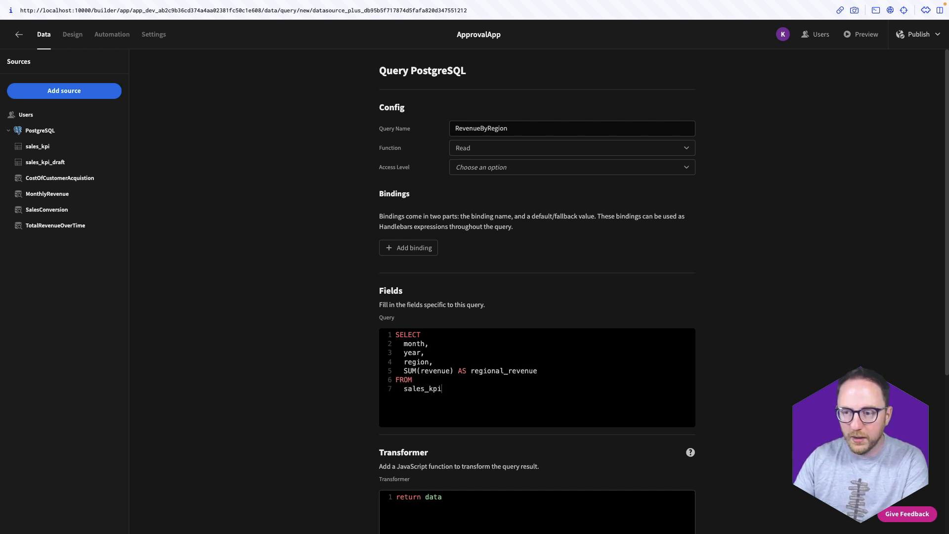
{"action": "type", "text": "GROUP B"}
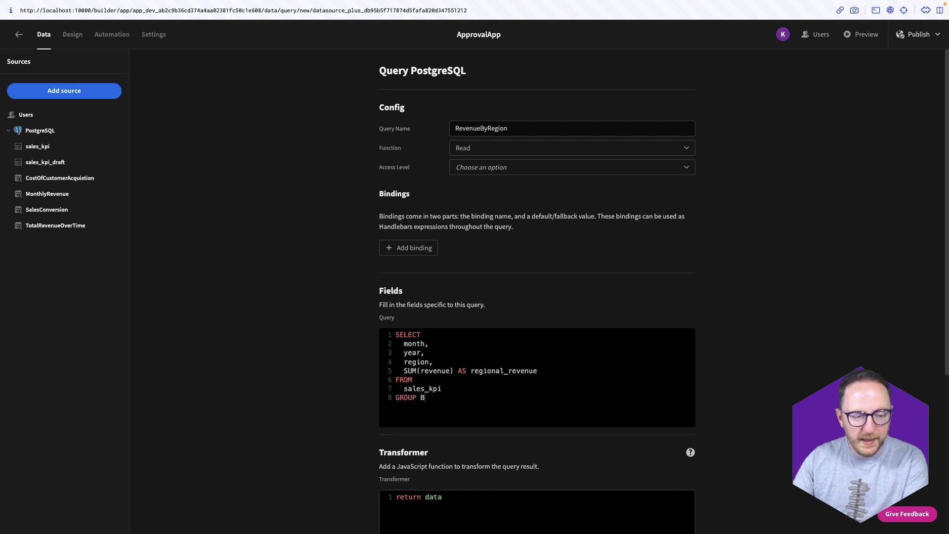
{"action": "type", "text": "Y m"}
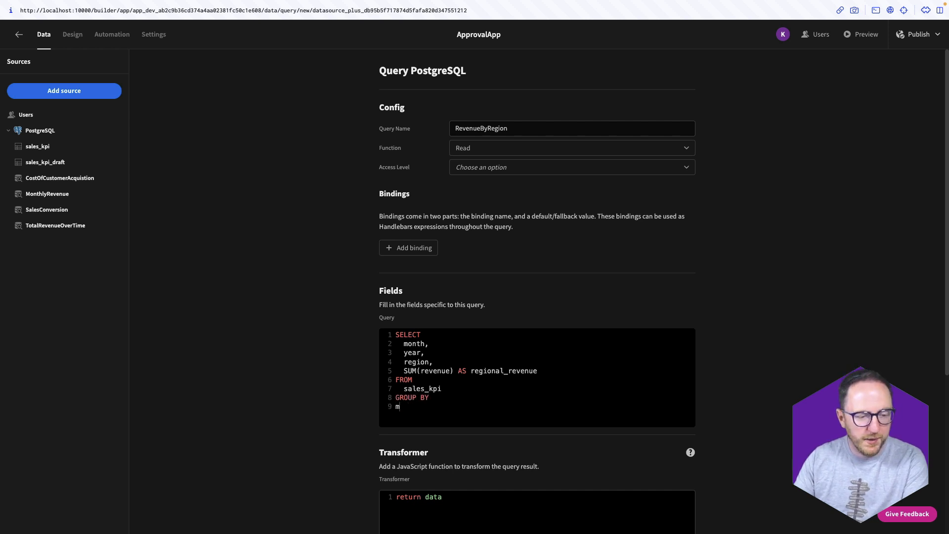
{"action": "type", "text": "onth, year, region"}
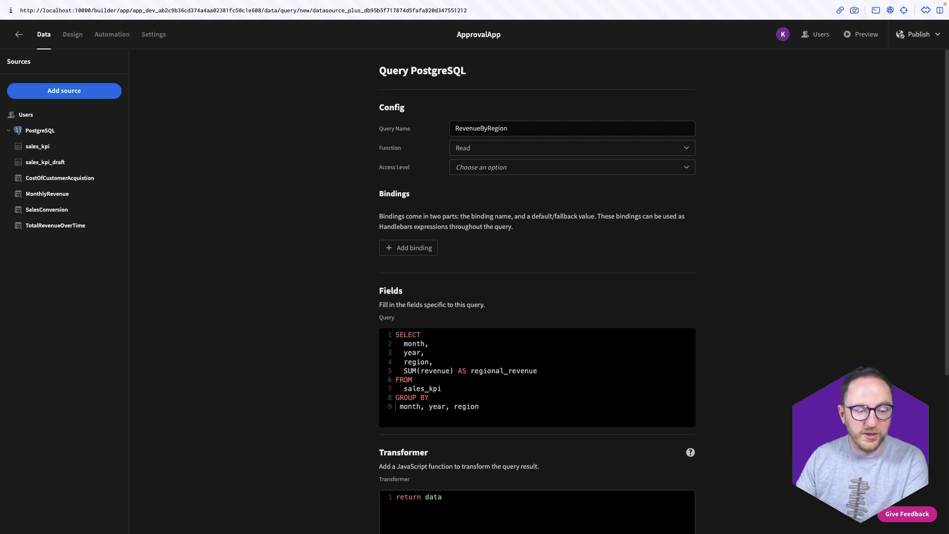
Step: Add an ORDER BY clause with year ASC, month ASC, region ASC to the query
{"action": "key", "text": "Return"}
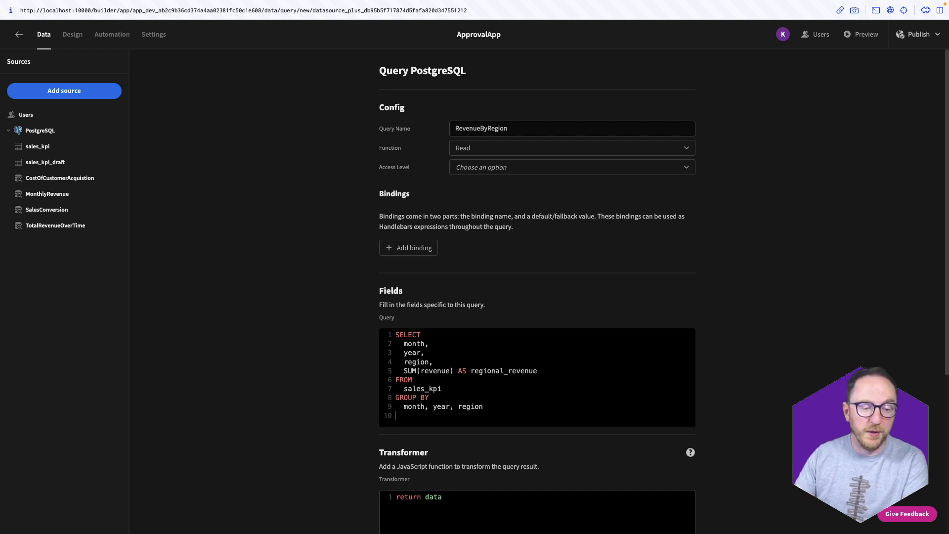
{"action": "type", "text": "ORDER BY"}
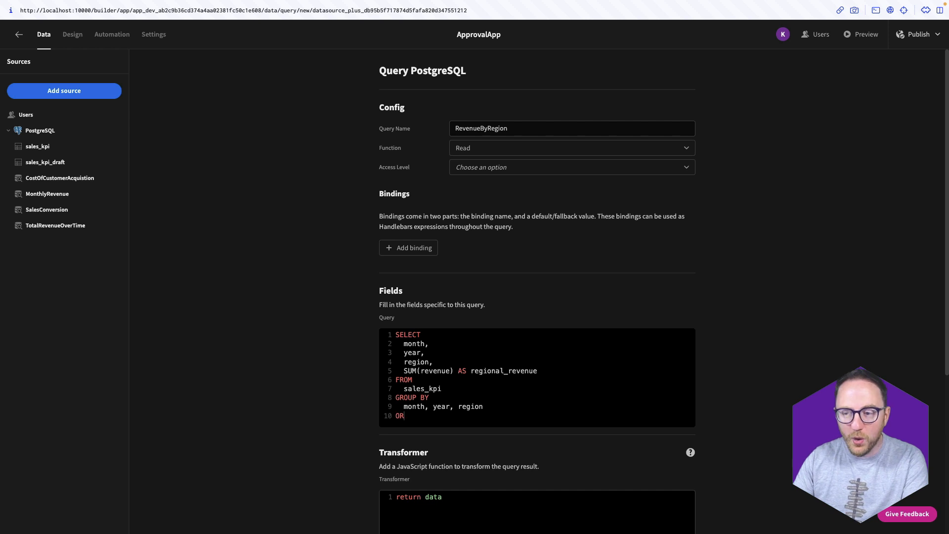
{"action": "key", "text": "Return"}
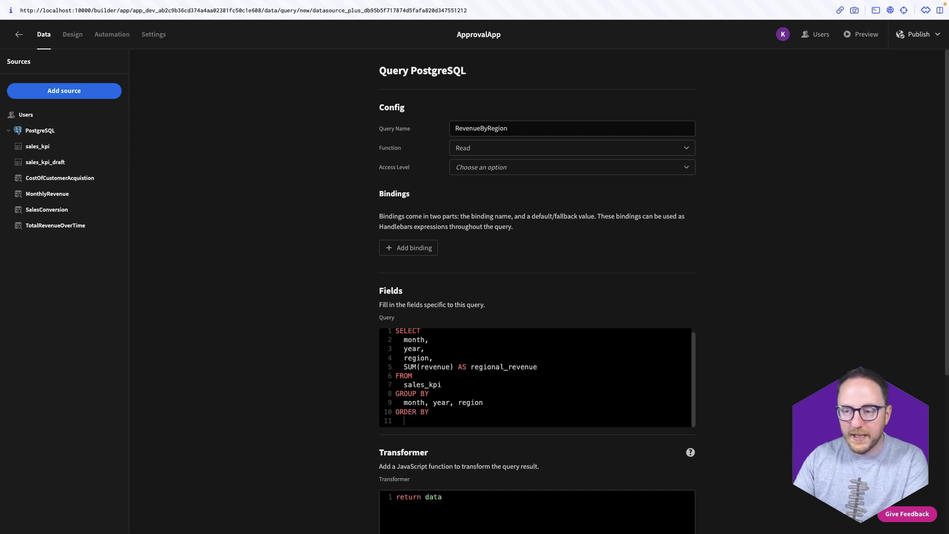
{"action": "type", "text": "year ASC, m"}
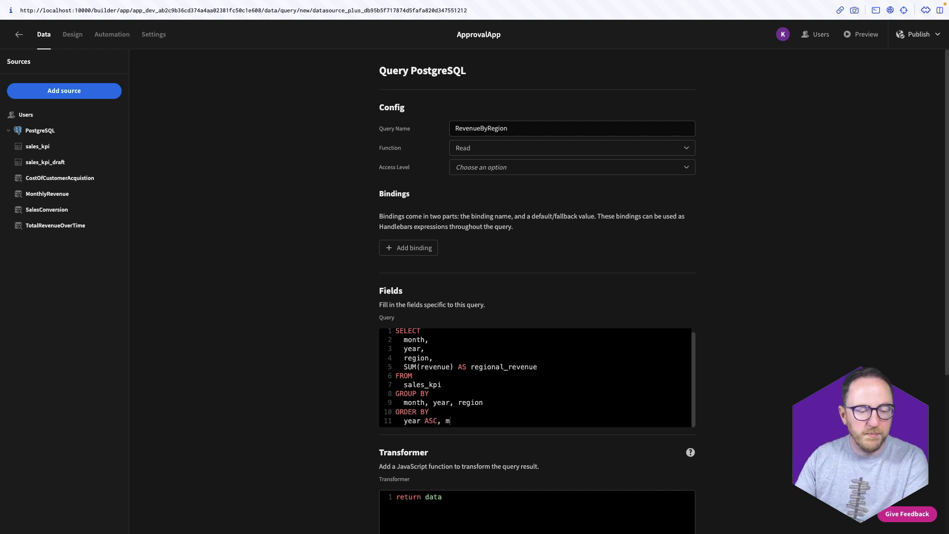
{"action": "type", "text": "onth ASC, region ASC"}
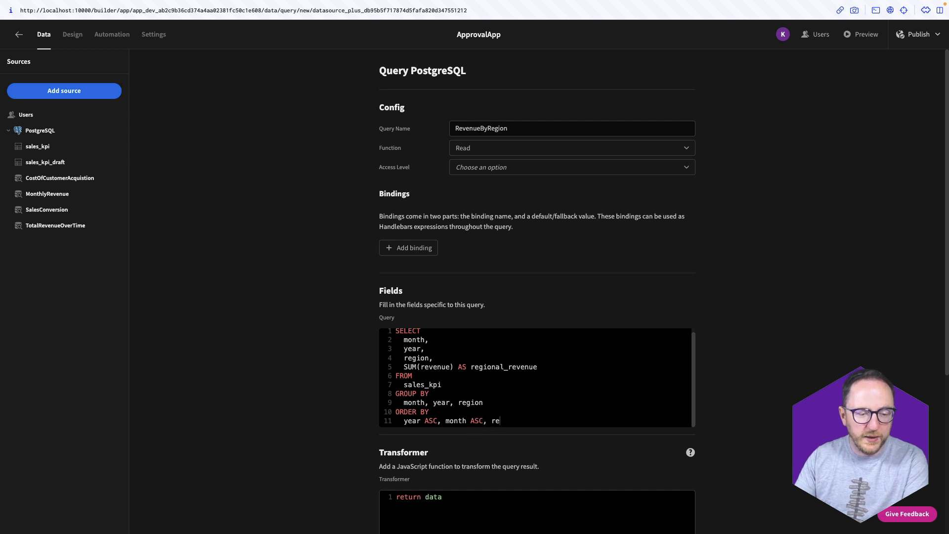
Step: Run the query and examine its results in the table preview
{"action": "scroll", "coordinate": [683, 426], "scroll_direction": "down", "scroll_amount": 4}
{"action": "left_click", "coordinate": [681, 419]}
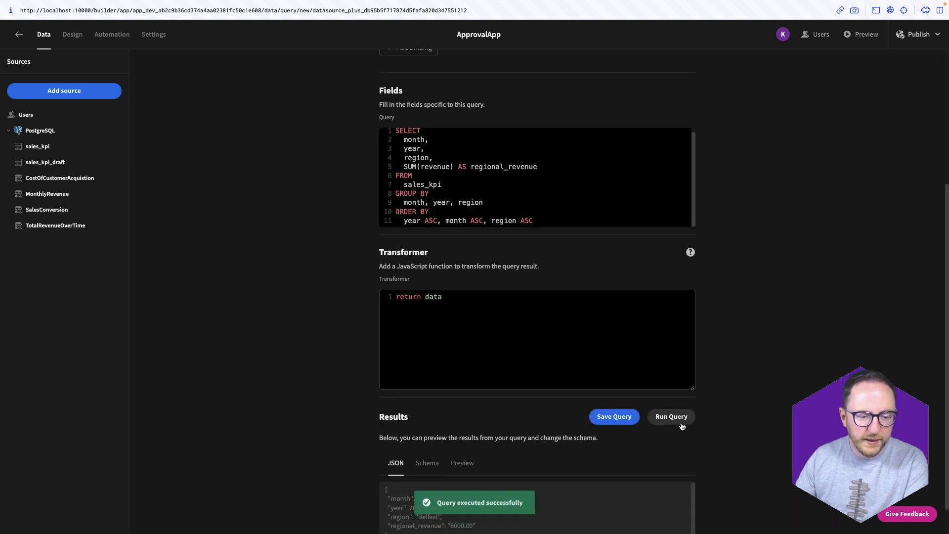
{"action": "scroll", "coordinate": [544, 425], "scroll_direction": "down", "scroll_amount": 1}
{"action": "left_click", "coordinate": [458, 429]}
{"action": "scroll", "coordinate": [457, 433], "scroll_direction": "down", "scroll_amount": 2}
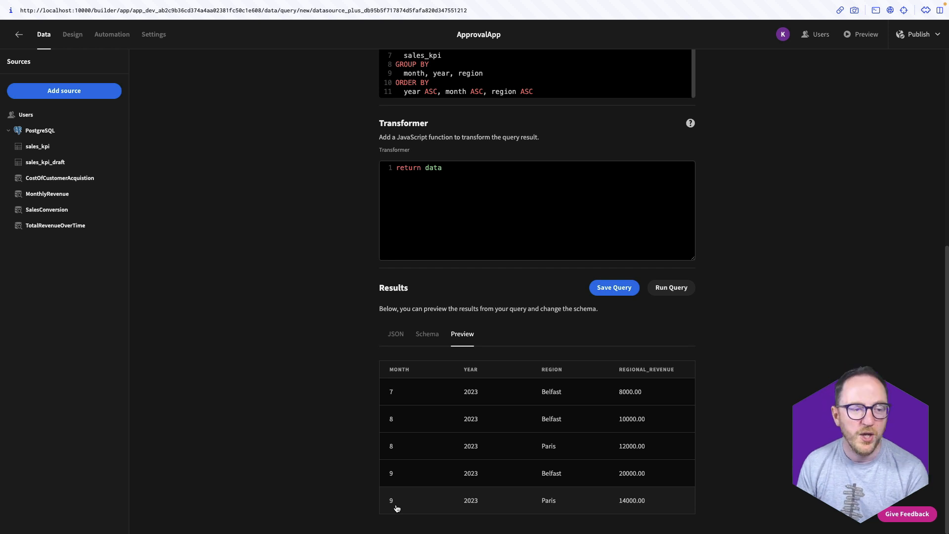
Step: Open a sample array containing an object a few lines below return data in the transformer
{"action": "left_click", "coordinate": [441, 214]}
{"action": "key", "text": "ctrl+a"}
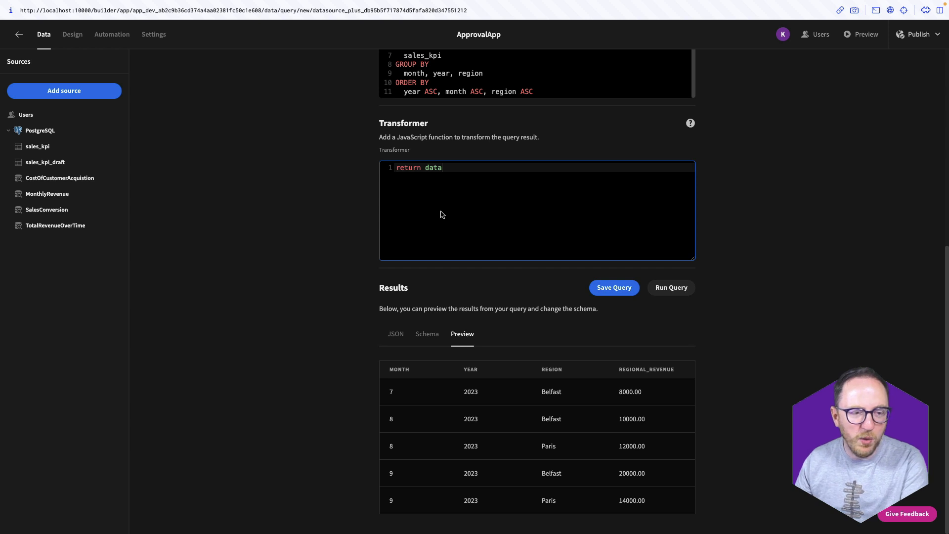
{"action": "key", "text": "Return"}
{"action": "key", "text": "Return"}
{"action": "key", "text": "Return"}
{"action": "key", "text": "Return"}
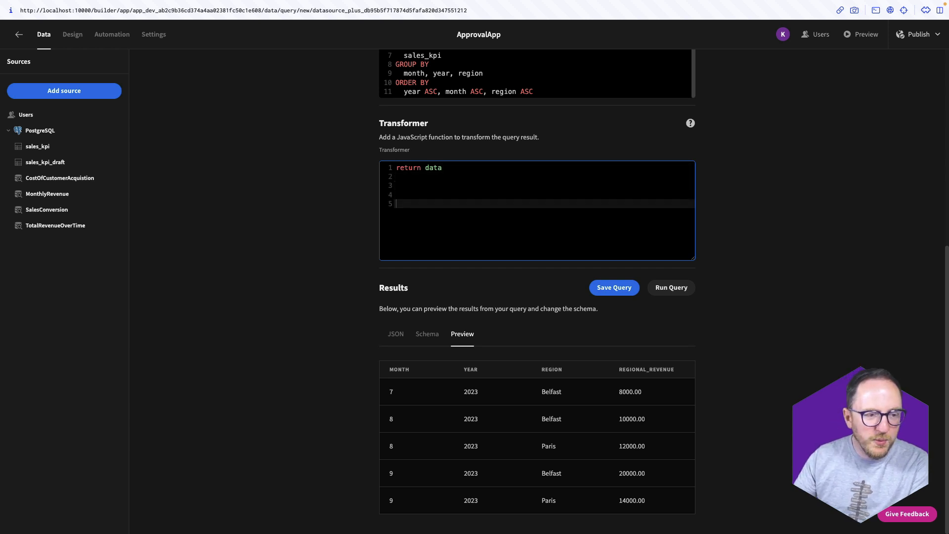
{"action": "type", "text": "["}
{"action": "key", "text": "Return"}
{"action": "type", "text": "{ "}
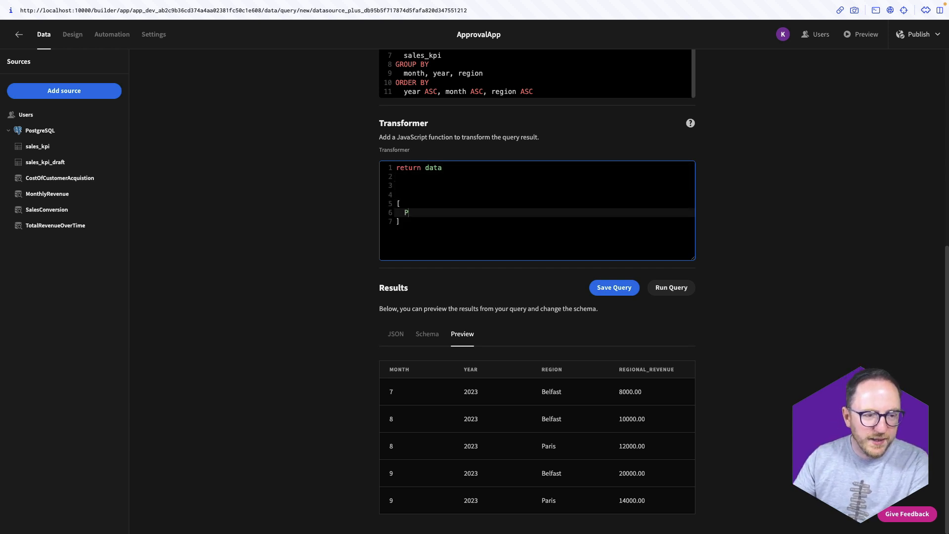
Step: Give the sample object a month property with the value '08/2023'
{"action": "type", "text": "motn"}
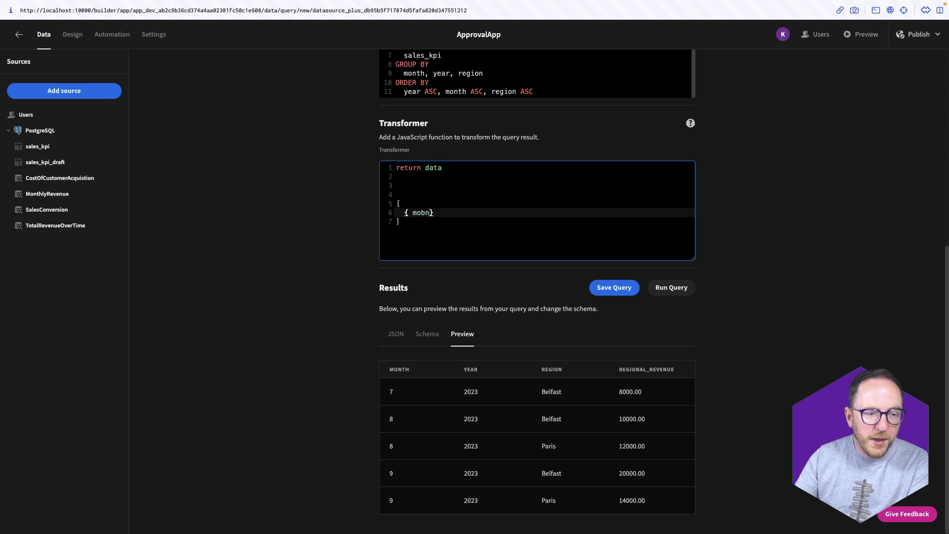
{"action": "key", "text": "BackSpace"}
{"action": "key", "text": "BackSpace"}
{"action": "type", "text": "ntj"}
{"action": "key", "text": "BackSpace"}
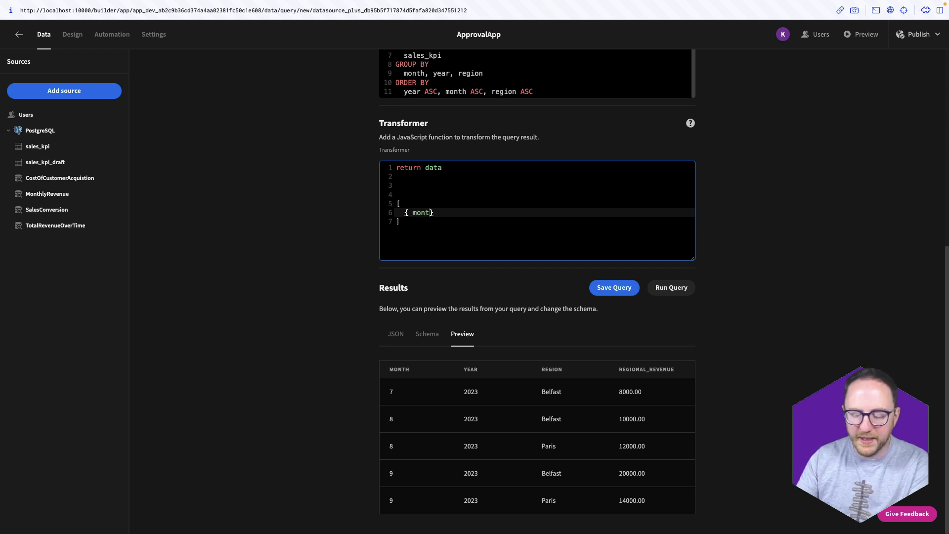
{"action": "type", "text": "h: '08/23"}
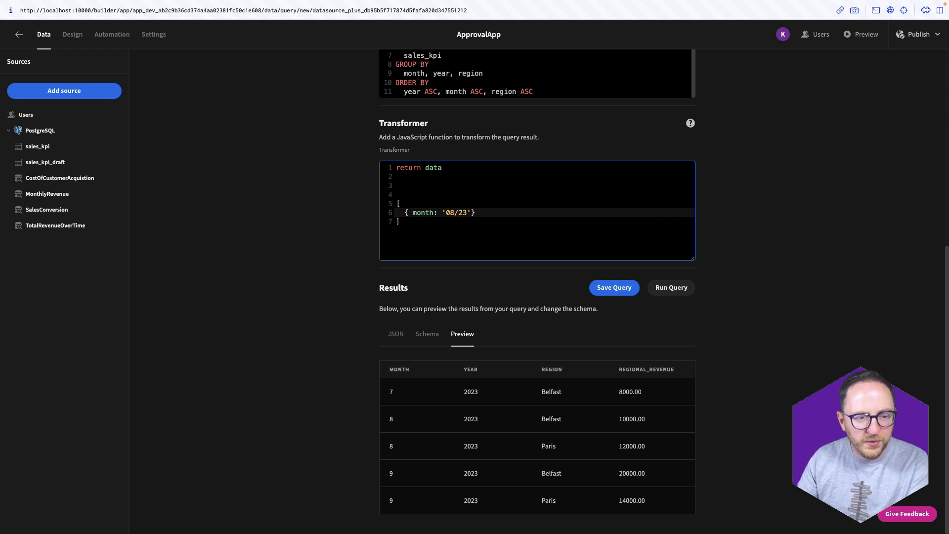
{"action": "key", "text": "BackSpace"}
{"action": "key", "text": "BackSpace"}
{"action": "type", "text": "2023', "}
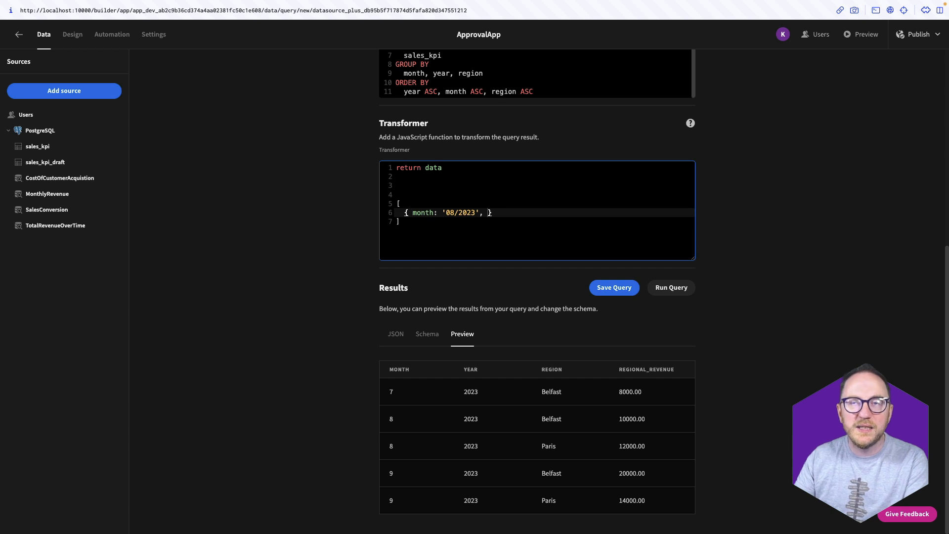
Step: Add Paris: 2000 and Belfast: 4000 to the sample object, and start a new array line after it
{"action": "type", "text": "Paris: "}
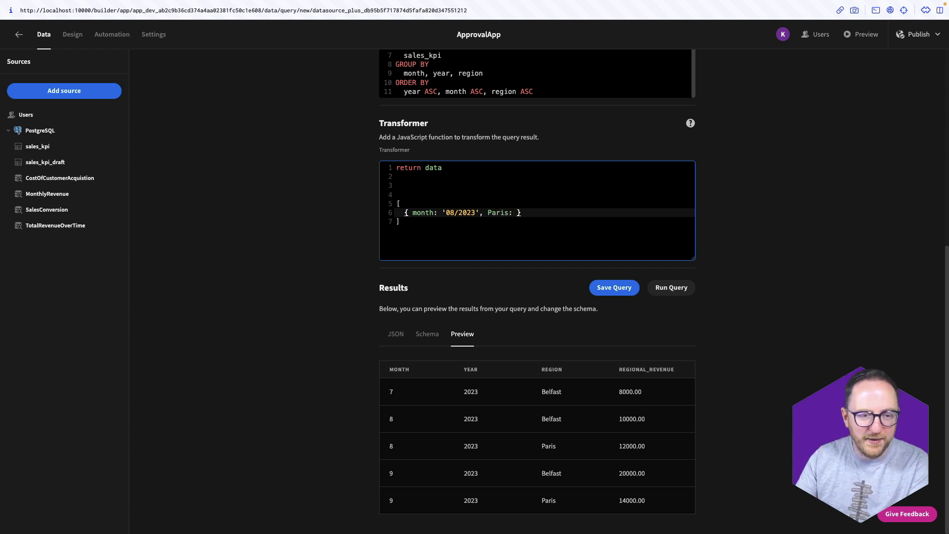
{"action": "type", "text": "2000, "}
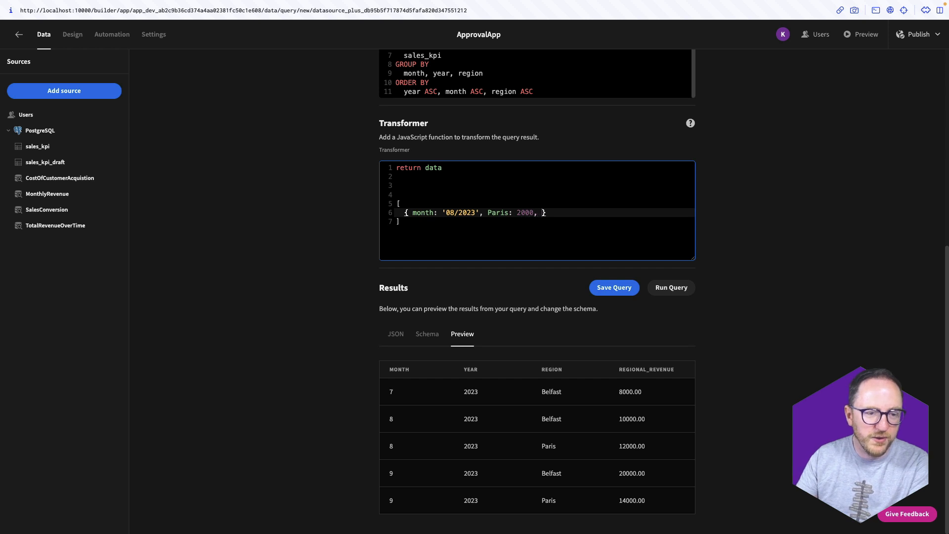
{"action": "type", "text": "Belfast: "}
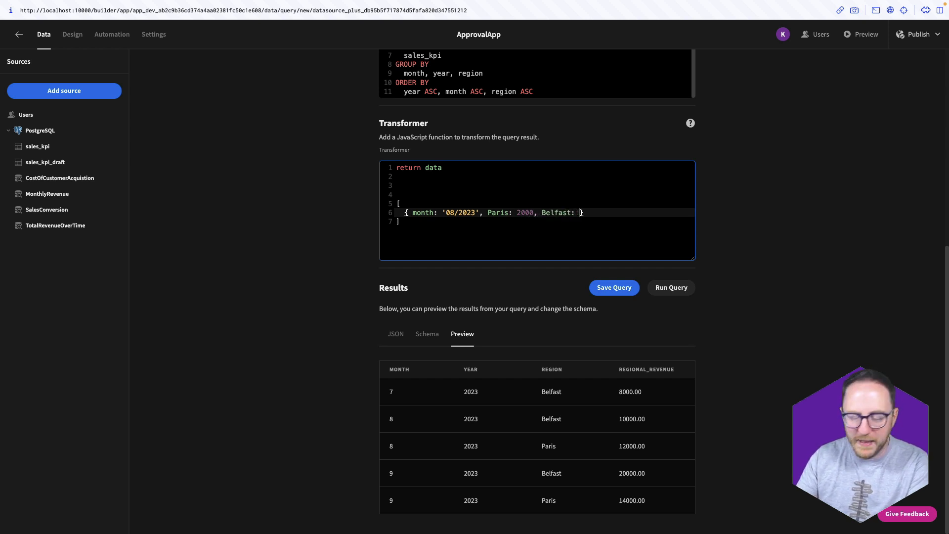
{"action": "type", "text": "4000,"}
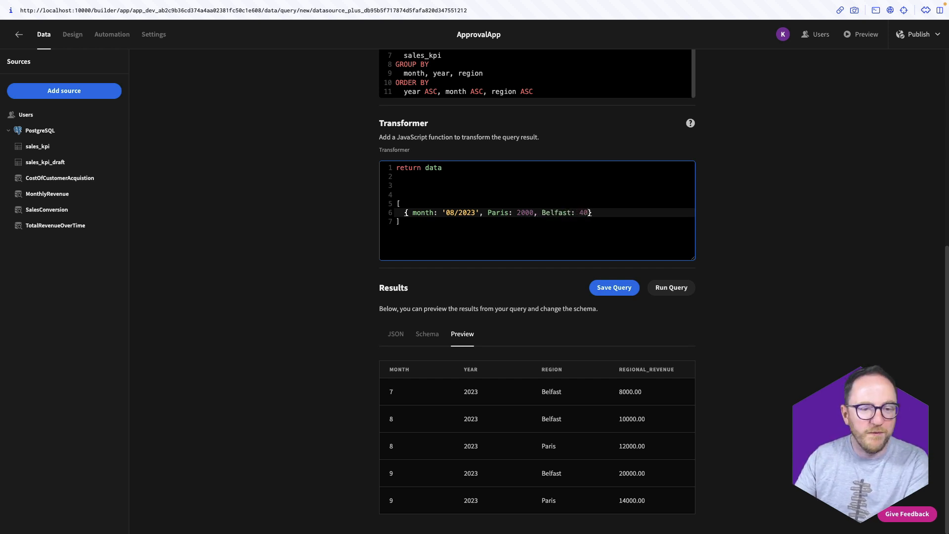
{"action": "key", "text": "BackSpace"}
{"action": "key", "text": "BackSpace"}
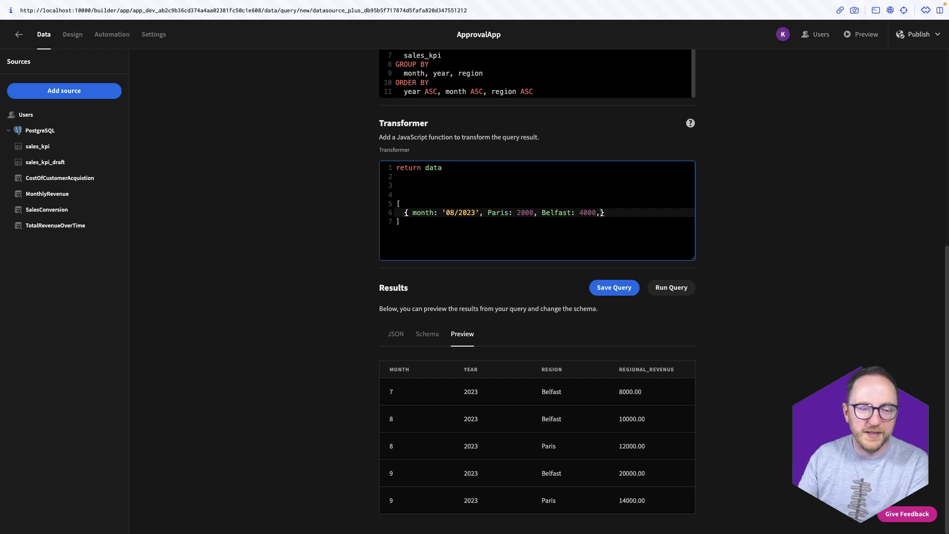
{"action": "key", "text": "End"}
{"action": "type", "text": ","}
{"action": "key", "text": "Return"}
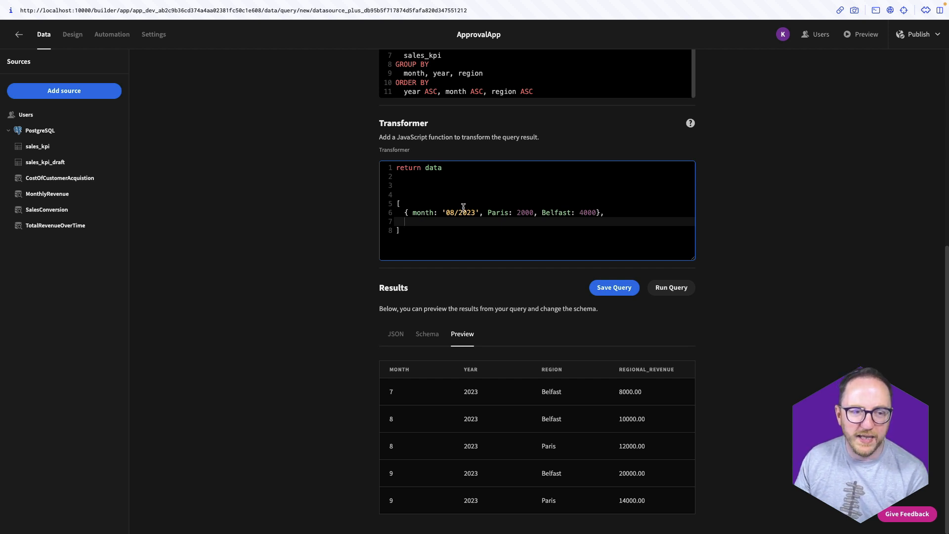
Step: Declare a constant transformedResults above return data in the transformer, assigned to a data.reduce() call
{"action": "left_click", "coordinate": [465, 174]}
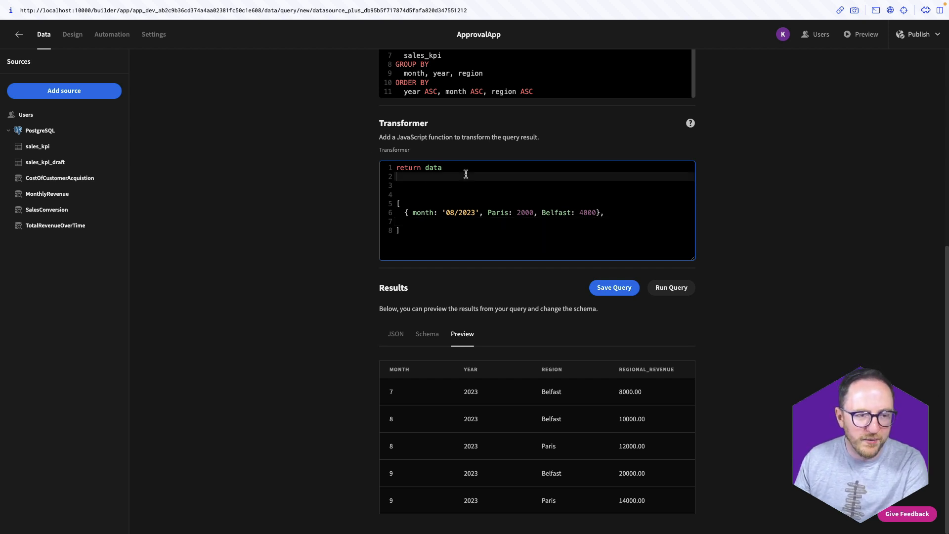
{"action": "key", "text": "Up"}
{"action": "key", "text": "Return"}
{"action": "key", "text": "Return"}
{"action": "key", "text": "Up"}
{"action": "key", "text": "Up"}
{"action": "type", "text": "const tra"}
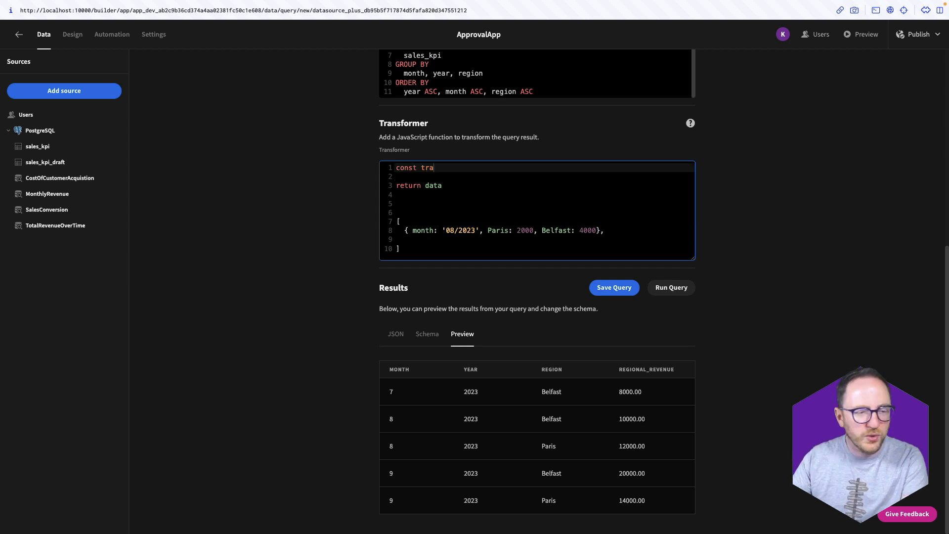
{"action": "type", "text": "nsformed"}
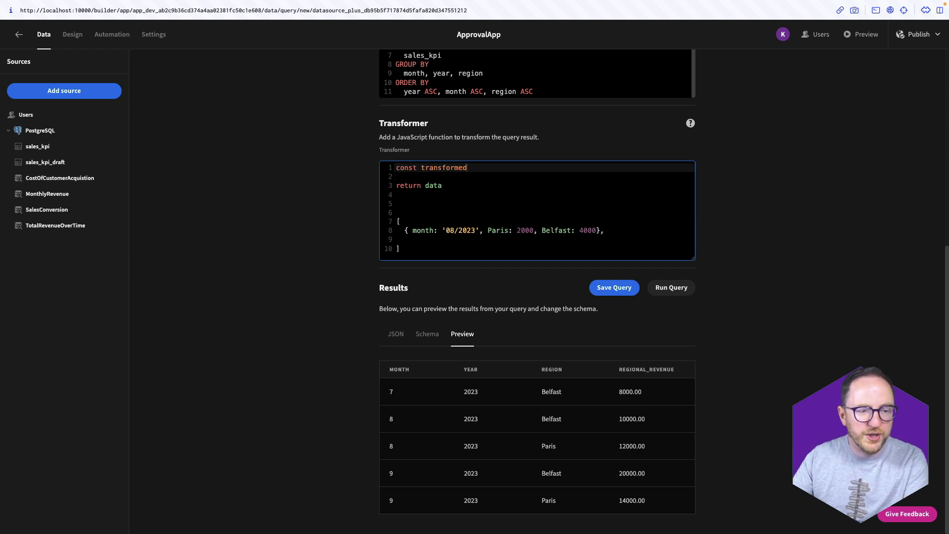
{"action": "type", "text": "Results"}
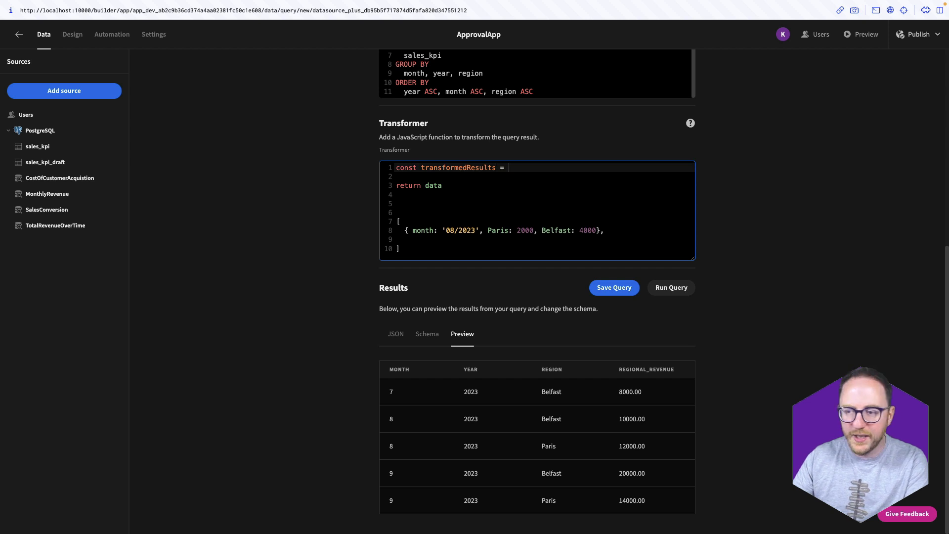
{"action": "type", "text": " = data.red"}
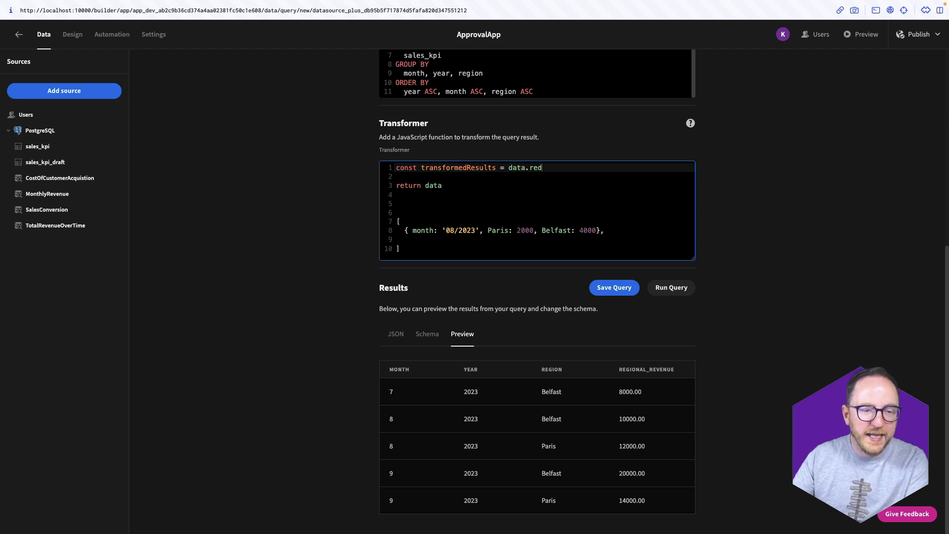
{"action": "type", "text": "uce("}
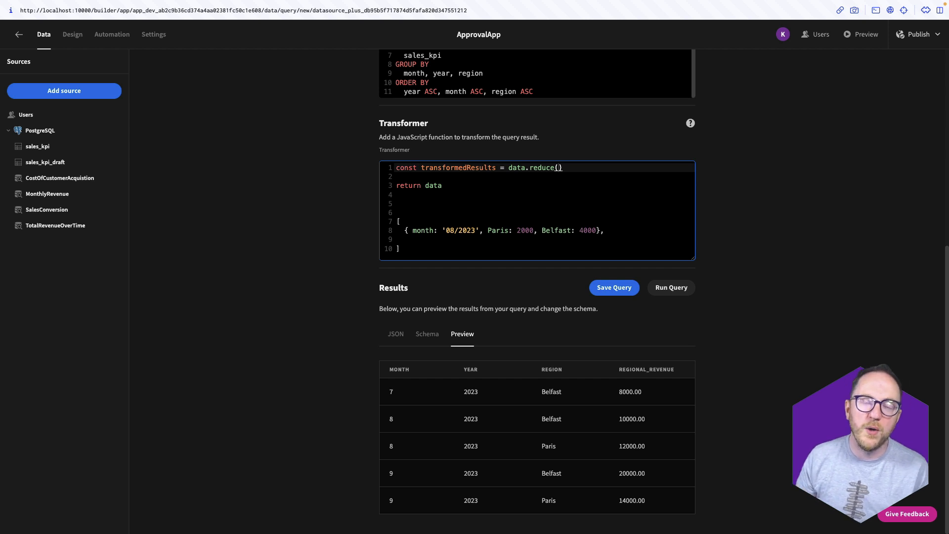
Step: Give the reduce call an arrow callback with parameters acc and cur, and an empty object {} as initial value
{"action": "type", "text": "("}
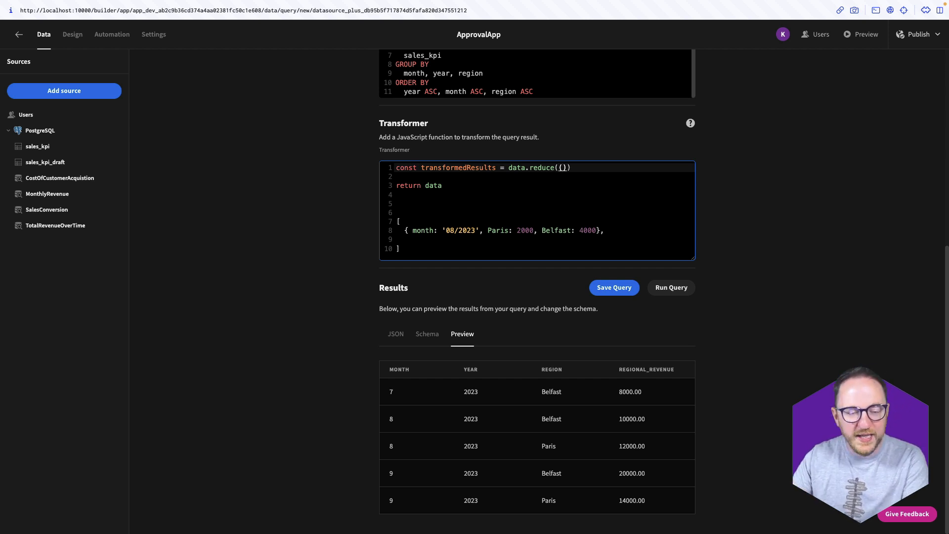
{"action": "type", "text": "acc"}
{"action": "type", "text": ", cur"}
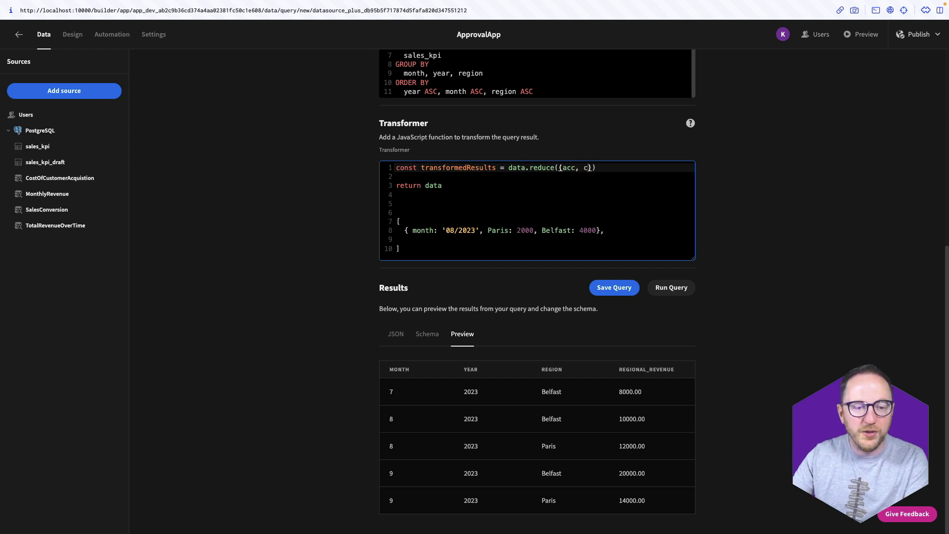
{"action": "key", "text": "BackSpace"}
{"action": "key", "text": "BackSpace"}
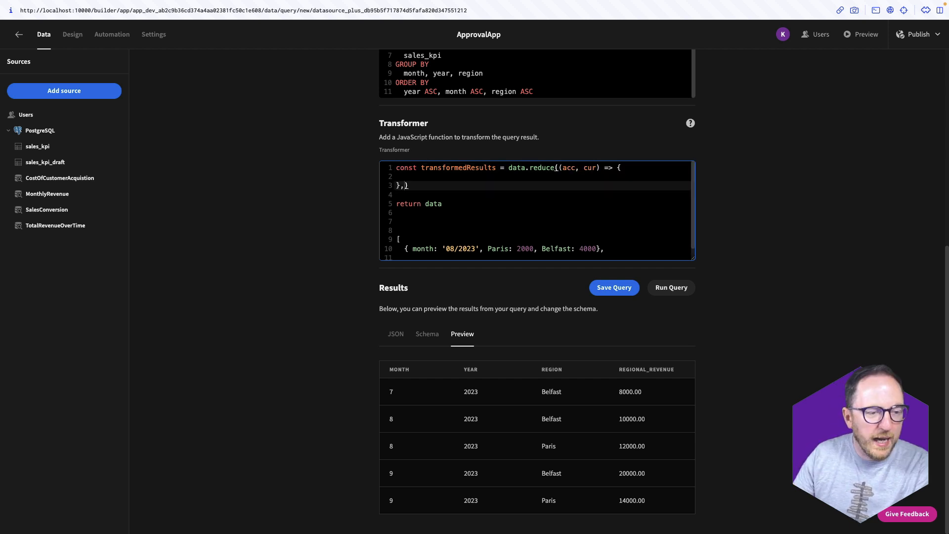
{"action": "type", "text": ", "}
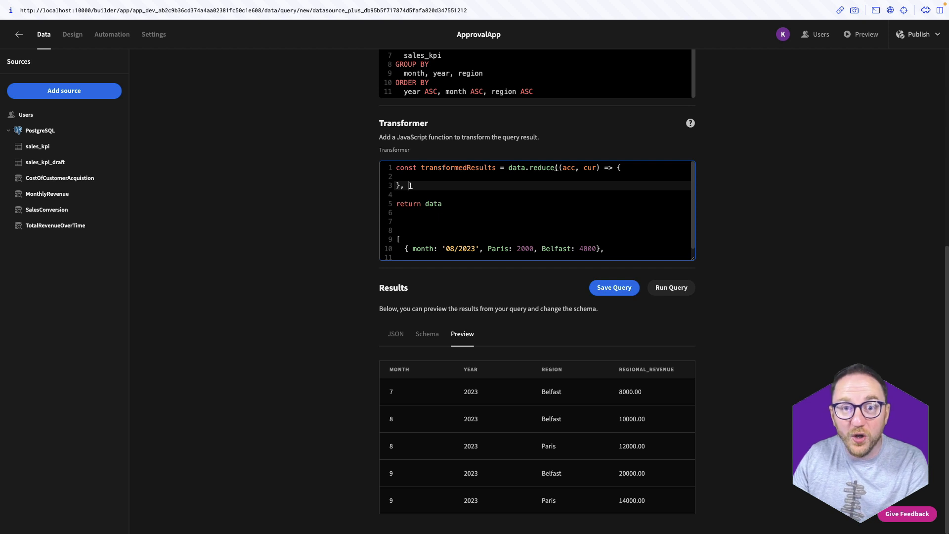
{"action": "type", "text": "{}"}
Step: Inside the reduce callback, define const monthYearKey as the template string `${cur.month}/${cur.year}`
{"action": "key", "text": "Up"}
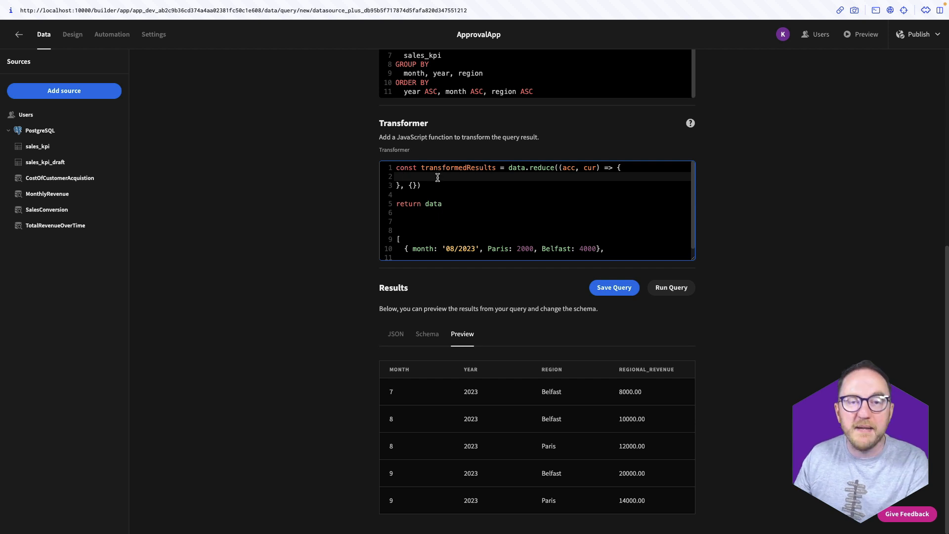
{"action": "type", "text": "const "}
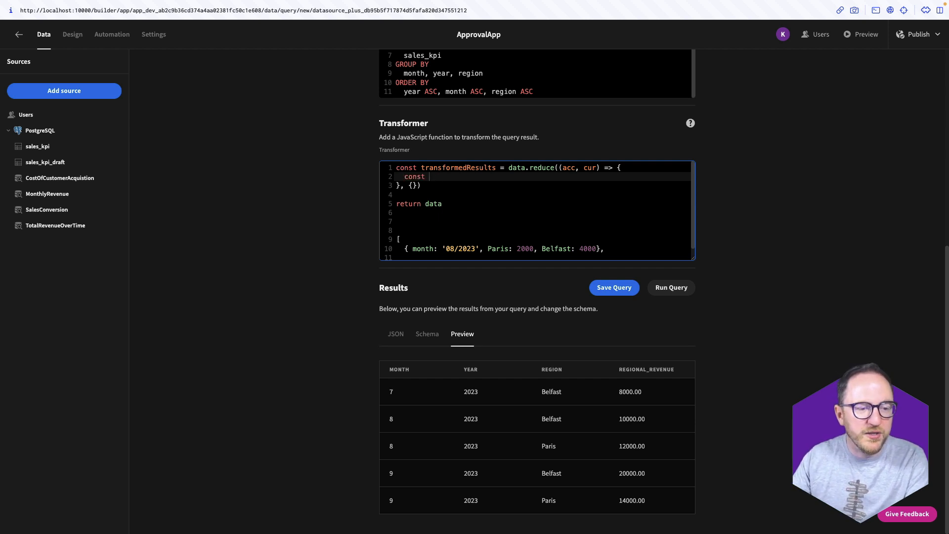
{"action": "type", "text": "monthYearKey = `"}
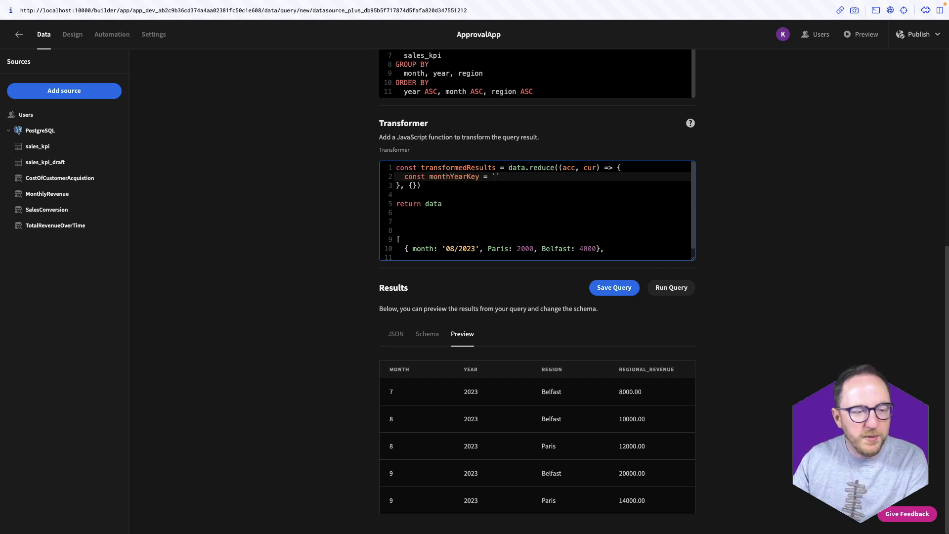
{"action": "type", "text": "$P"}
{"action": "key", "text": "BackSpace"}
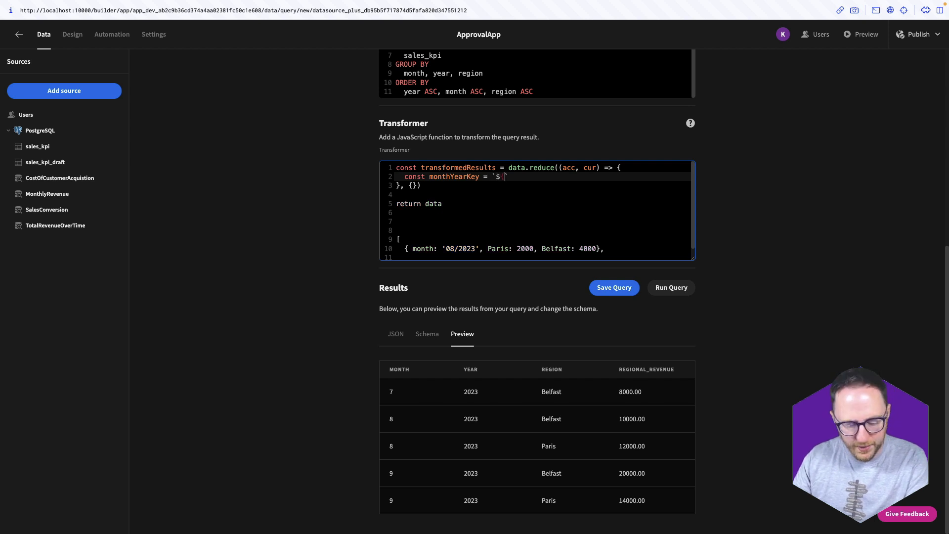
{"action": "type", "text": "{cu"}
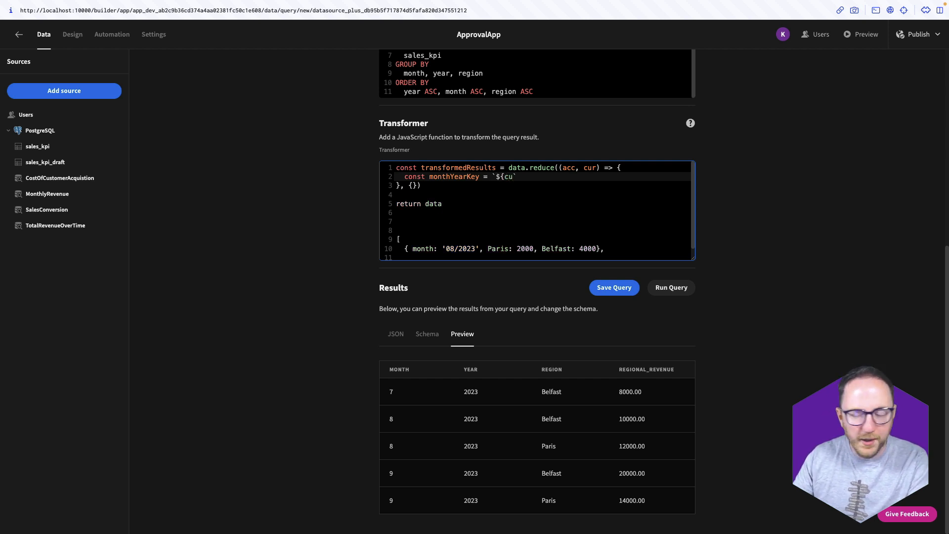
{"action": "type", "text": "r.month}/"}
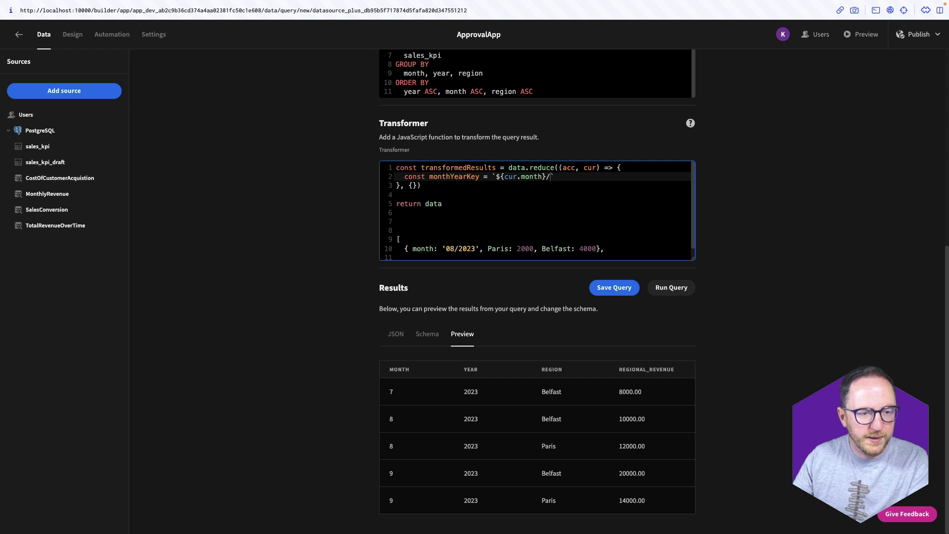
{"action": "type", "text": "${"}
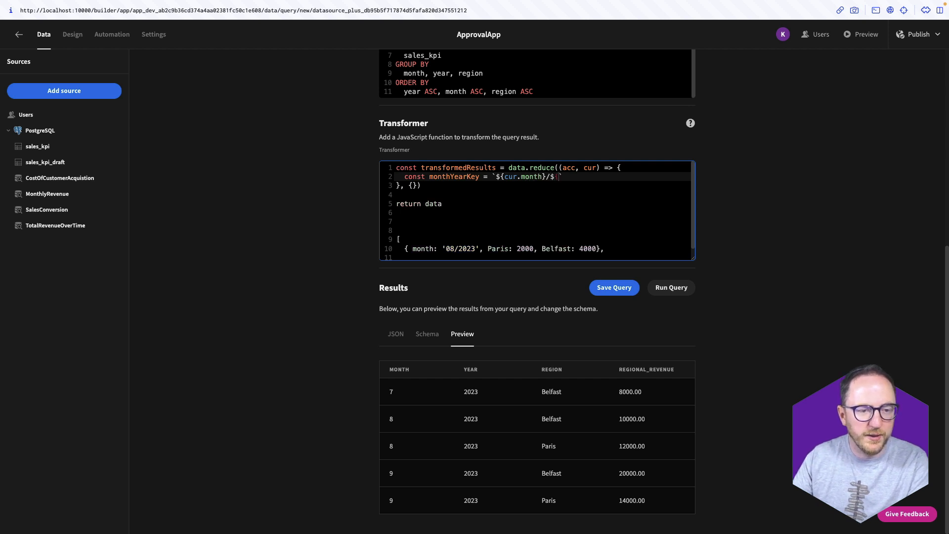
{"action": "type", "text": "cur.year}"}
Step: Below the monthYearKey line, add an if block with the condition !acc[monthYearKey]
{"action": "key", "text": "Return"}
{"action": "key", "text": "Return"}
{"action": "type", "text": "if("}
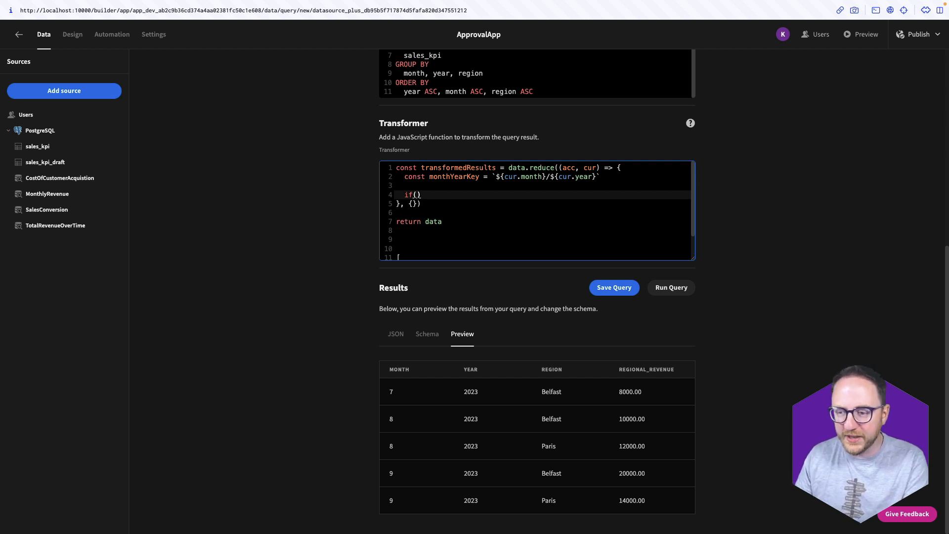
{"action": "type", "text": "!acc["}
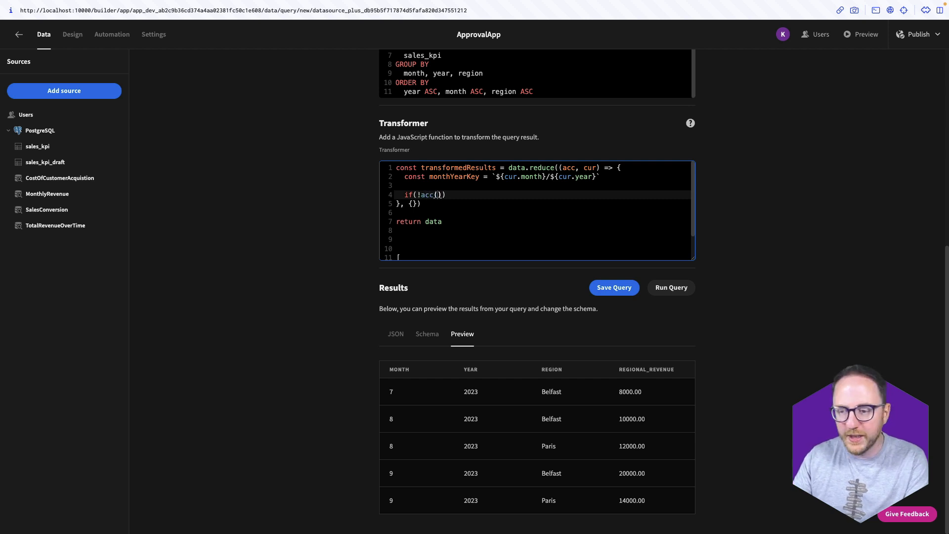
{"action": "type", "text": "monthY"}
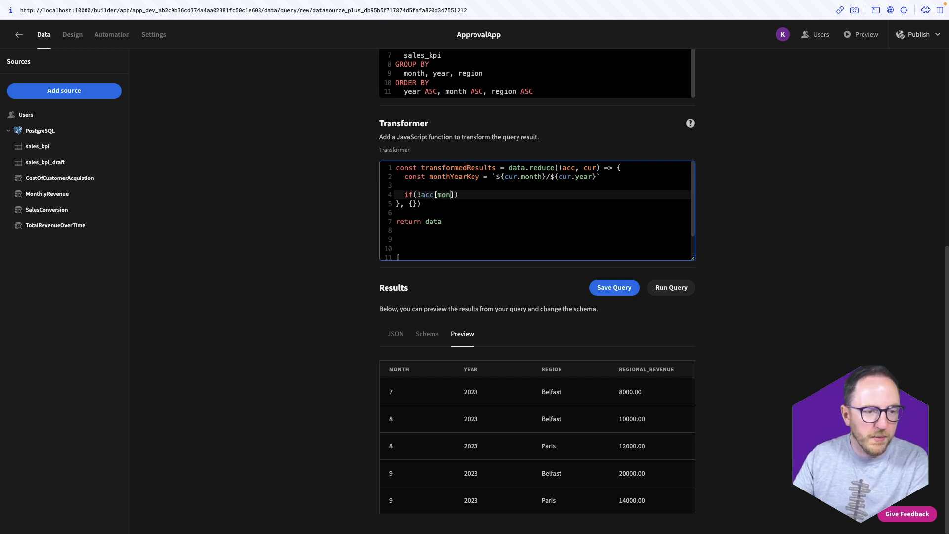
{"action": "type", "text": "earKey"}
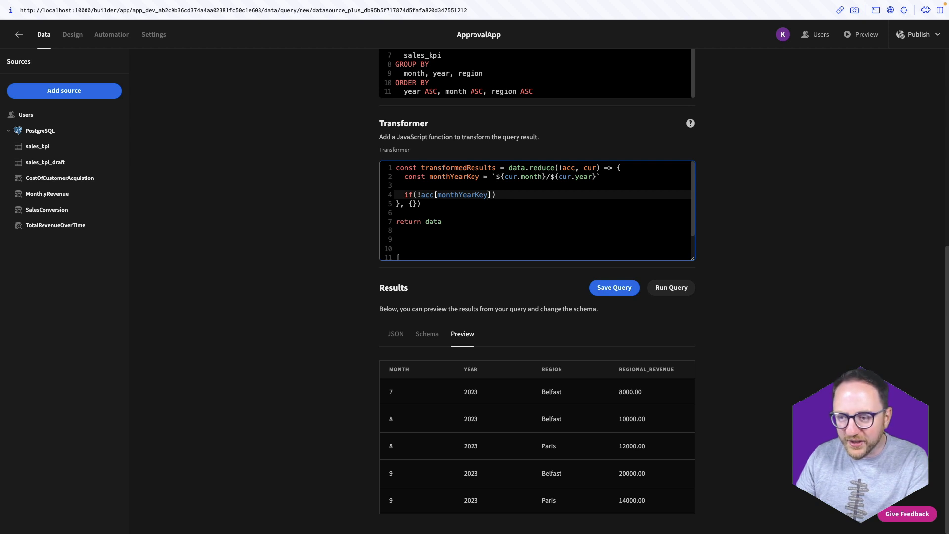
{"action": "type", "text": ") {"}
{"action": "key", "text": "Return"}
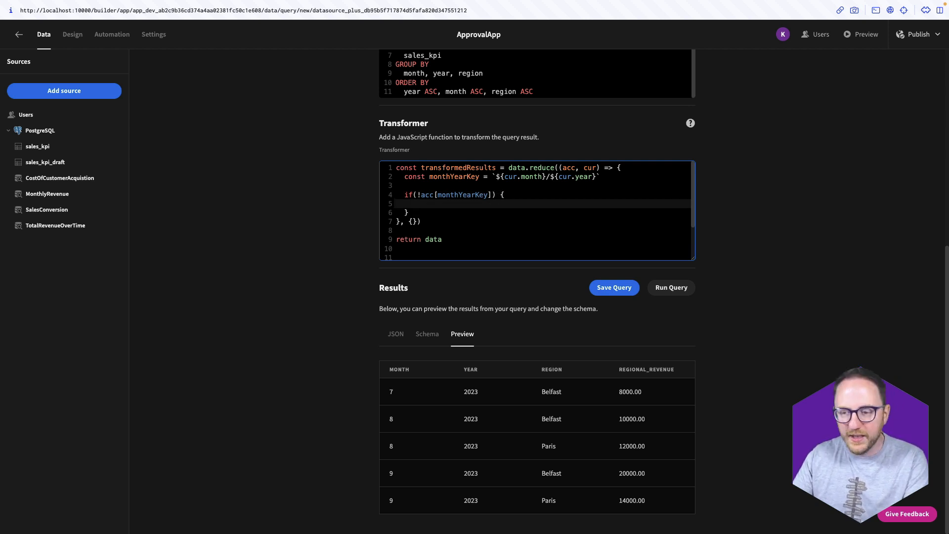
Step: Inside the if block, assign acc[monthYearKey] an object with month: monthYearKey
{"action": "type", "text": "acc"}
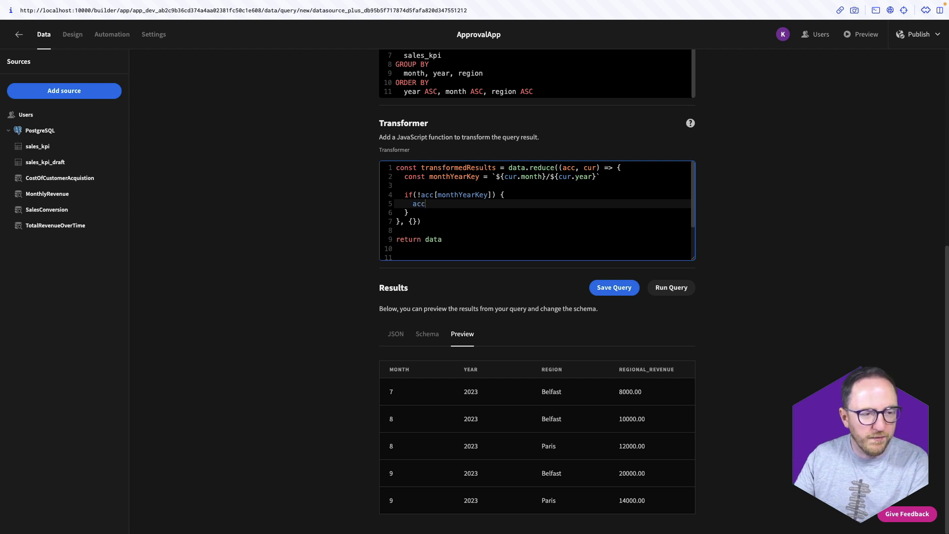
{"action": "type", "text": "[monthYear"}
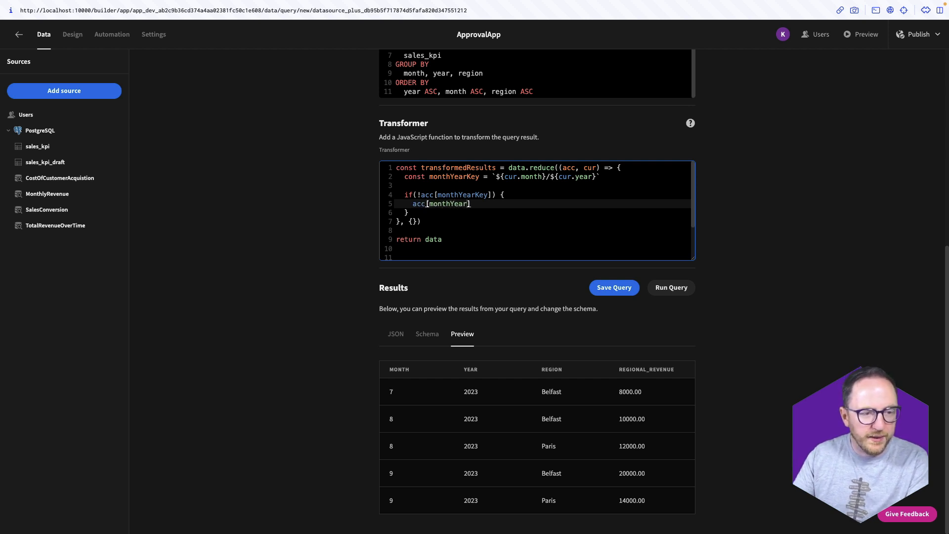
{"action": "type", "text": "Key] = {"}
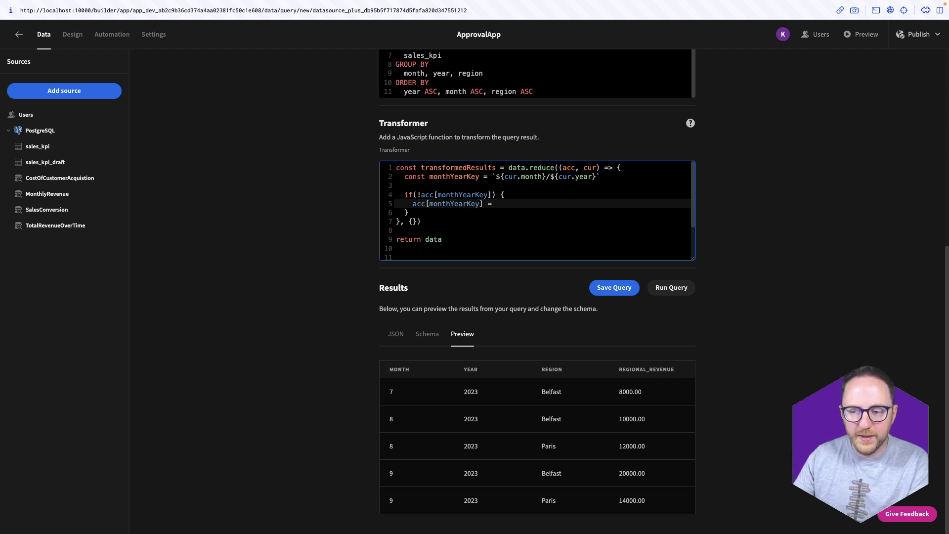
{"action": "key", "text": "Return"}
{"action": "type", "text": "month"}
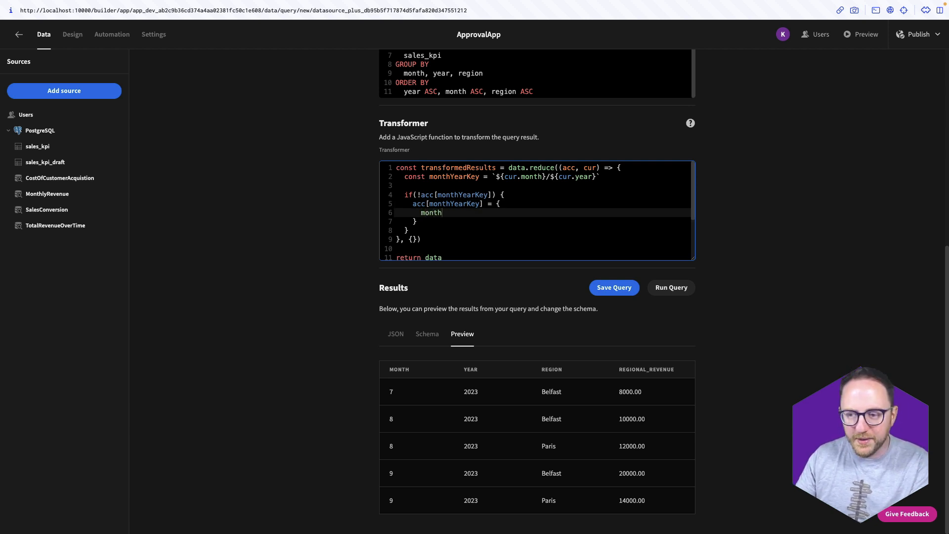
{"action": "type", "text": ": monthYe"}
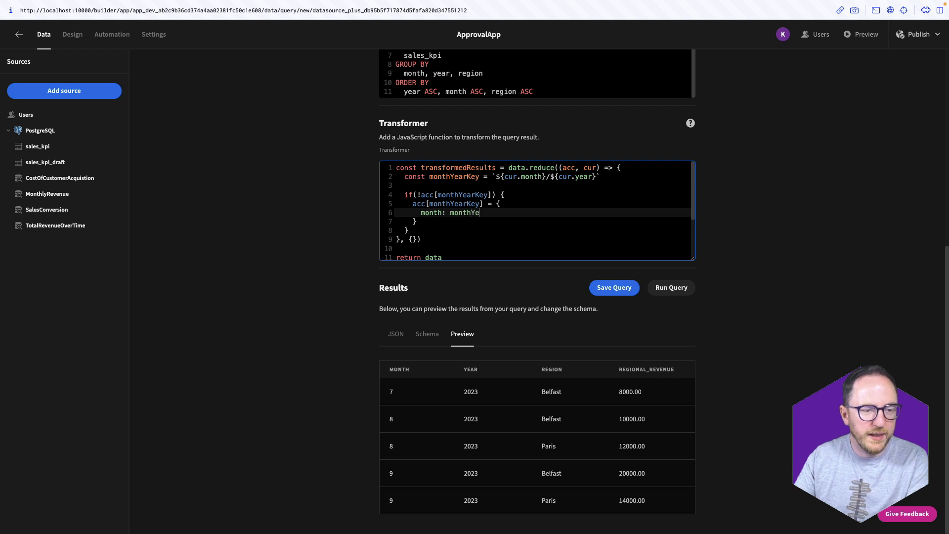
{"action": "type", "text": "arKey"}
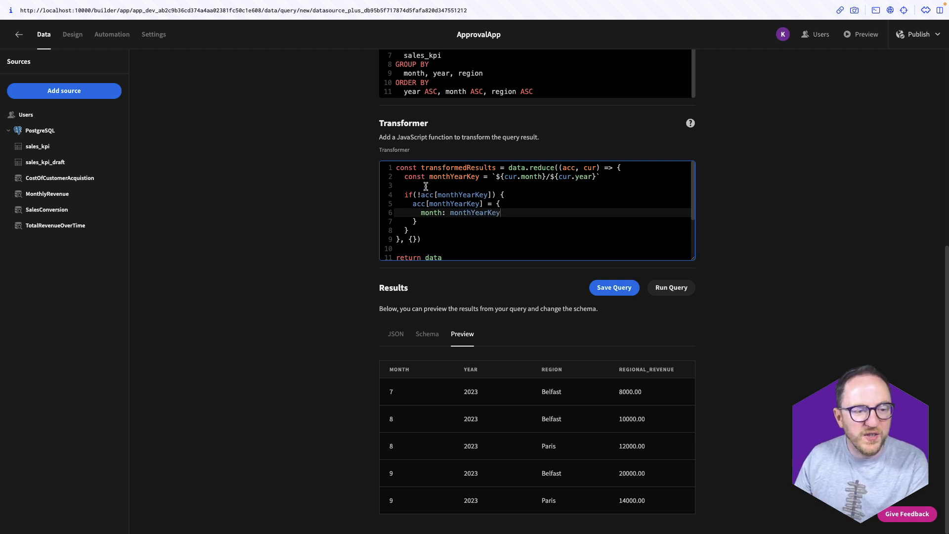
Step: Below the if block in the reduce callback, assign acc[monthYearKey][cur.region] = cur.regional_revenue
{"action": "left_click", "coordinate": [441, 231]}
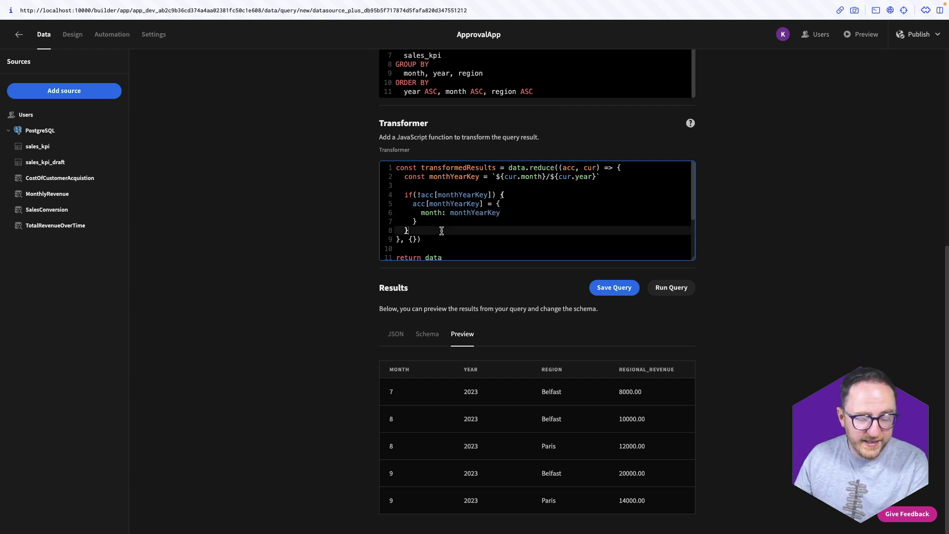
{"action": "key", "text": "Return"}
{"action": "key", "text": "Return"}
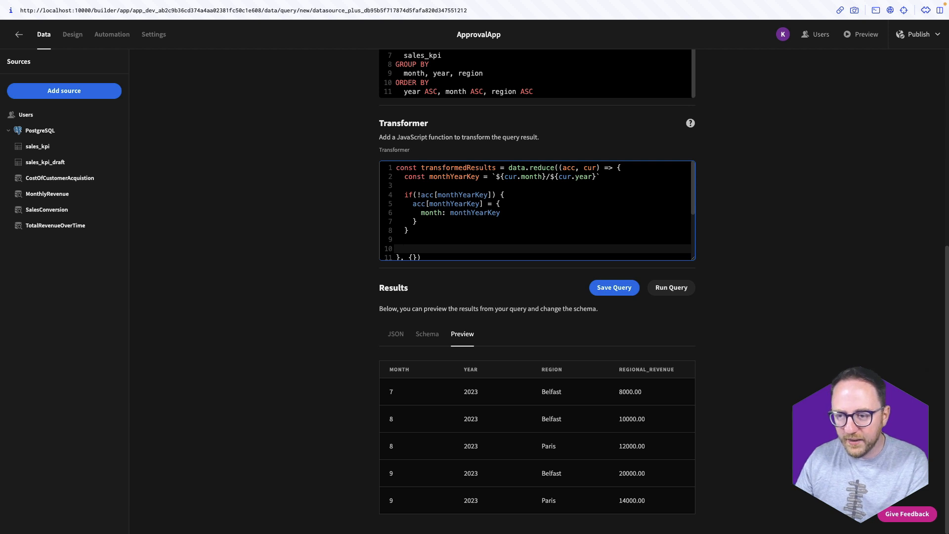
{"action": "type", "text": "acc[month]"}
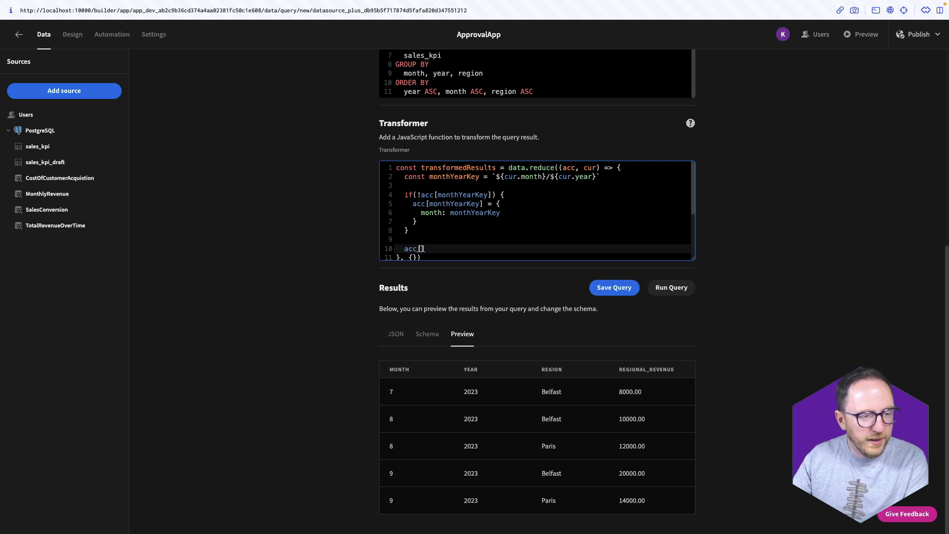
{"action": "type", "text": "YearKey]"}
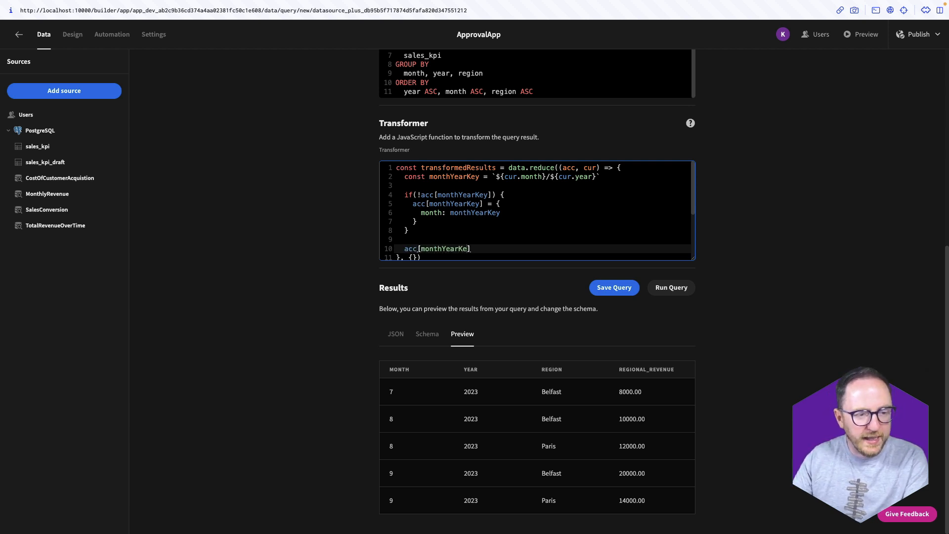
{"action": "type", "text": "[c"}
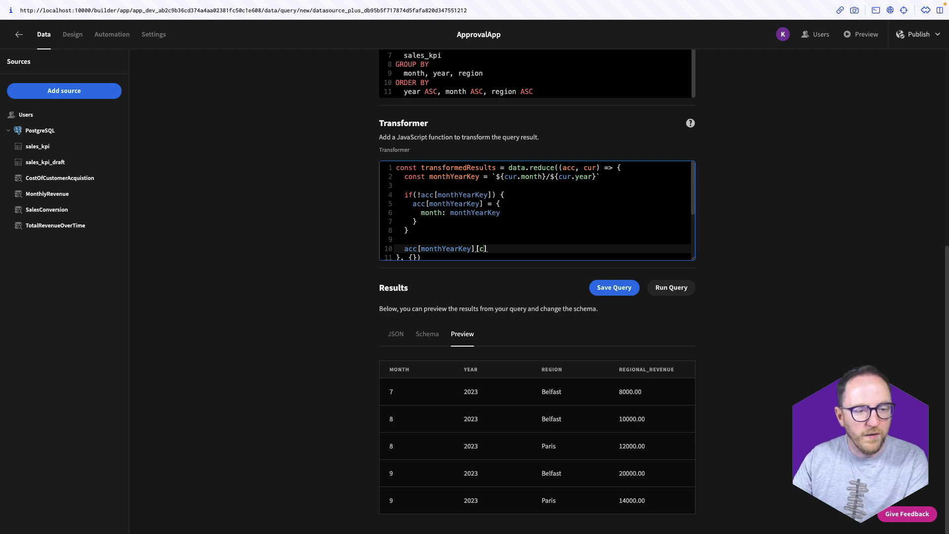
{"action": "type", "text": "ur.region"}
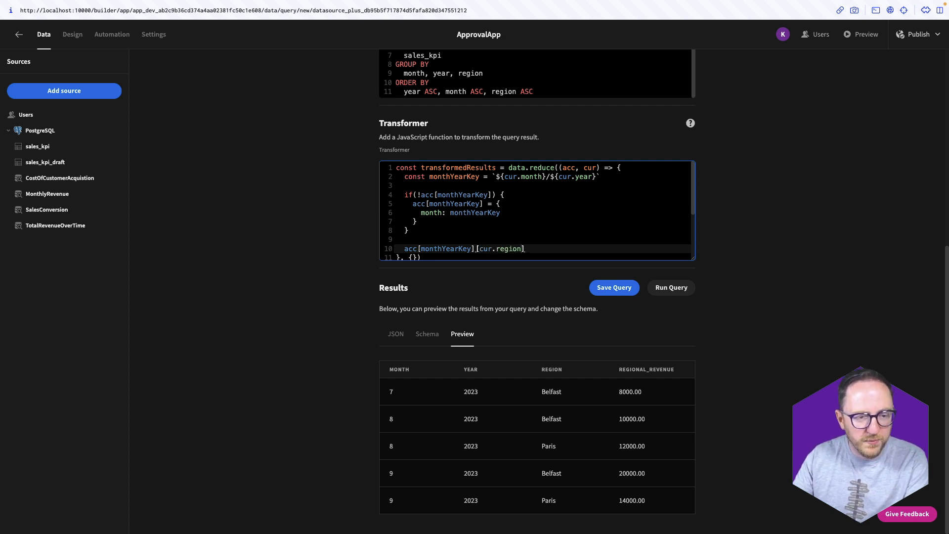
{"action": "type", "text": " ="}
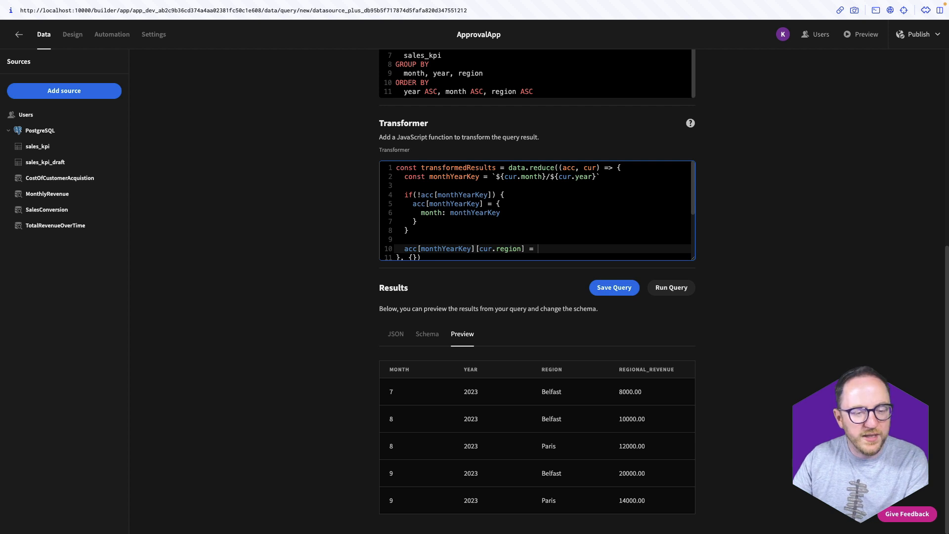
{"action": "type", "text": " cur."}
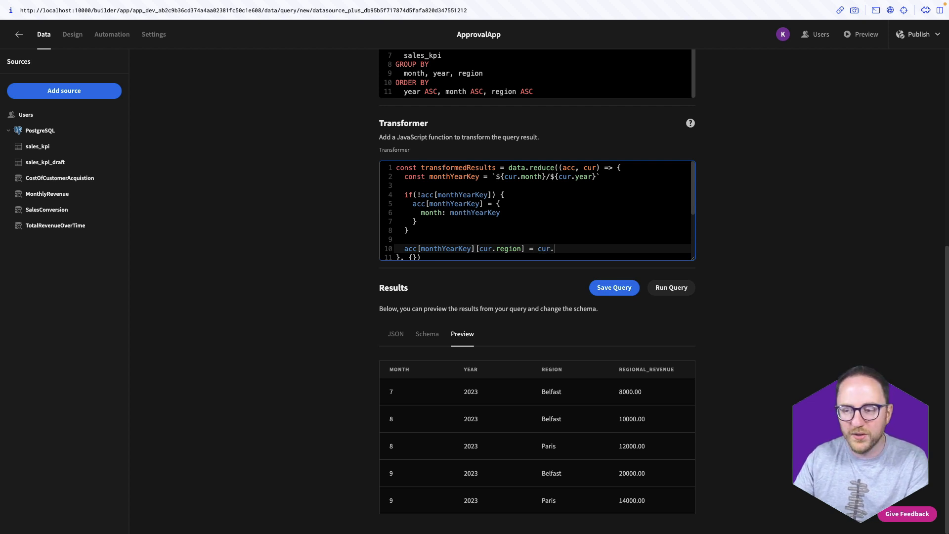
{"action": "type", "text": "regional_"}
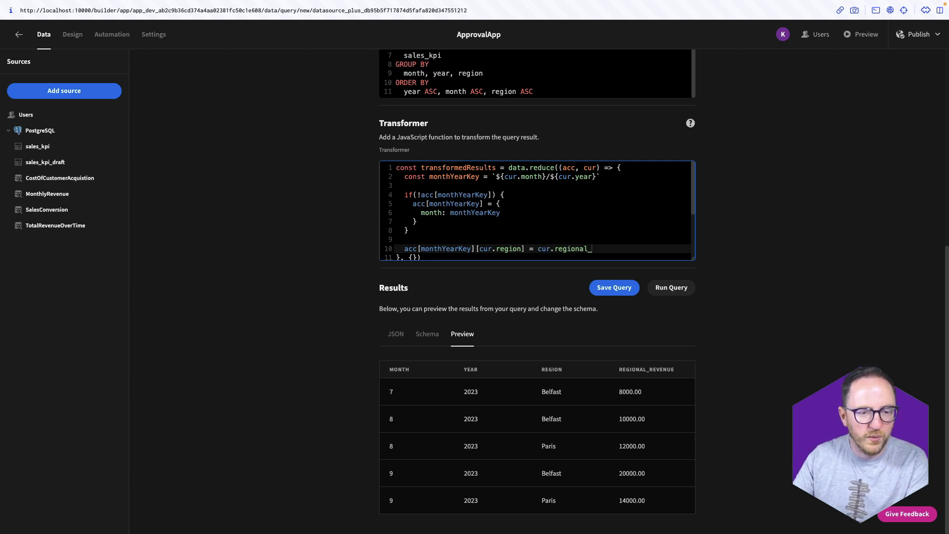
{"action": "type", "text": "revenue"}
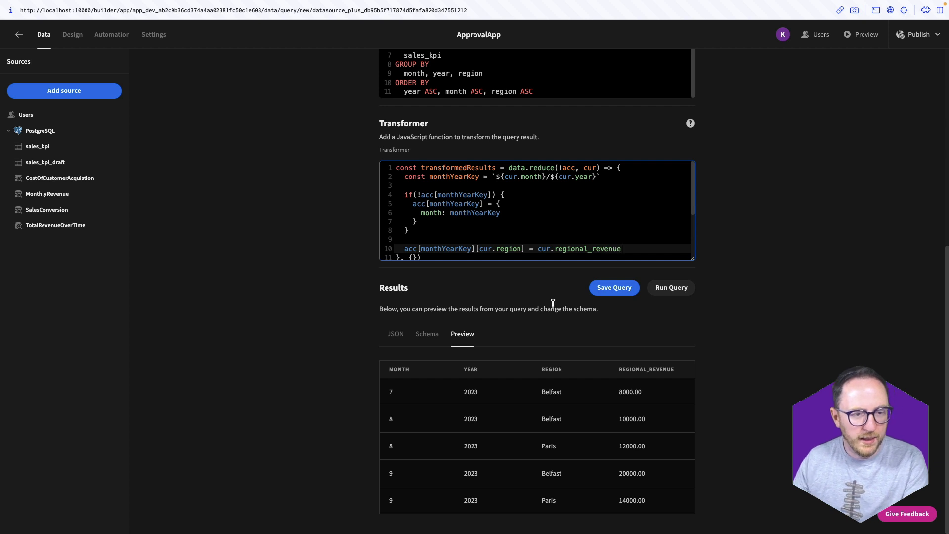
Step: End the reduce callback with return acc, separated by a blank line
{"action": "key", "text": "Return"}
{"action": "key", "text": "Return"}
{"action": "type", "text": "return acc"}
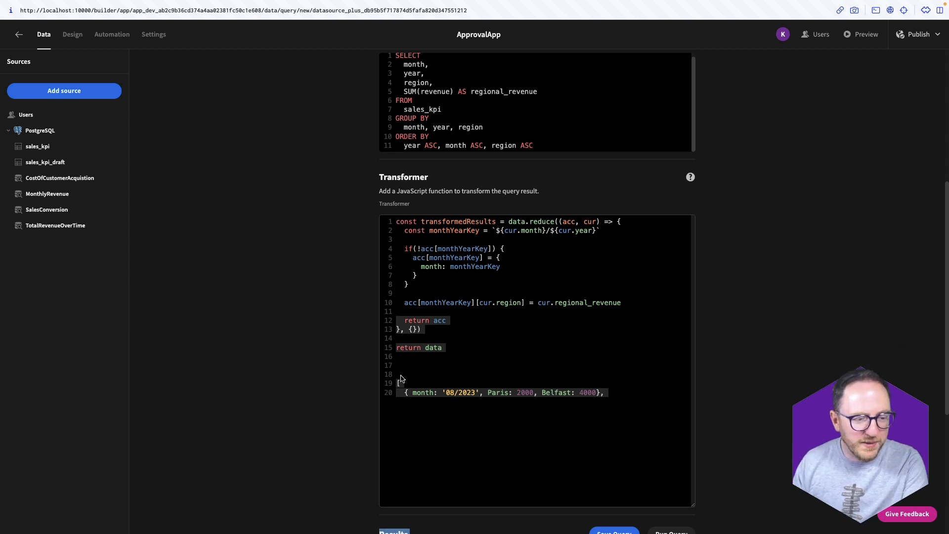
Step: Between the reduce call and return data, define const transformedResultArray = Object.value(transformedResults)
{"action": "left_click", "coordinate": [449, 341]}
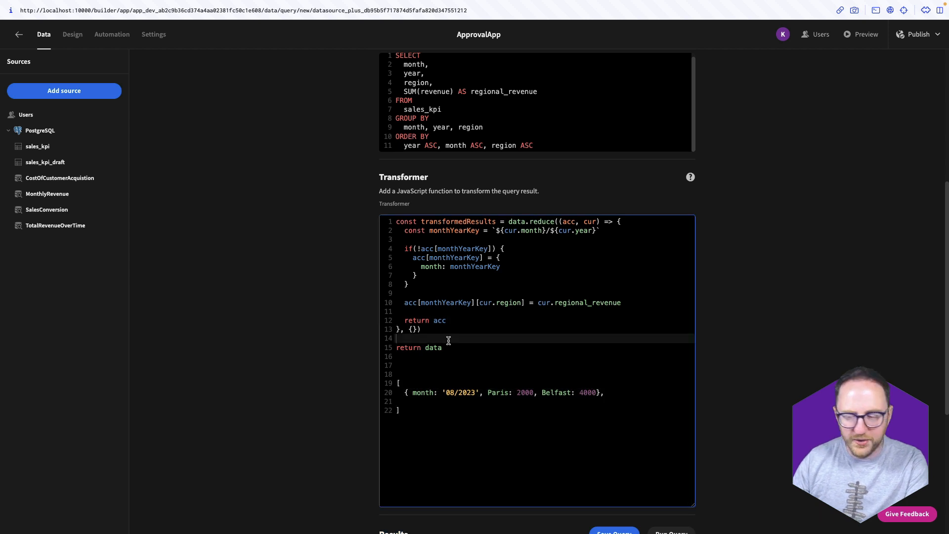
{"action": "key", "text": "Return"}
{"action": "key", "text": "Return"}
{"action": "key", "text": "Return"}
{"action": "key", "text": "Up"}
{"action": "key", "text": "Up"}
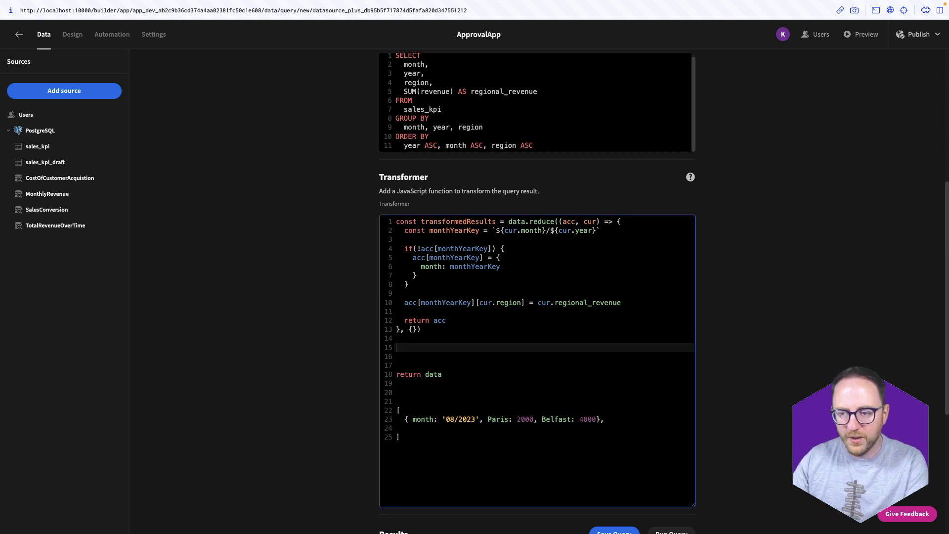
{"action": "type", "text": "const trans"}
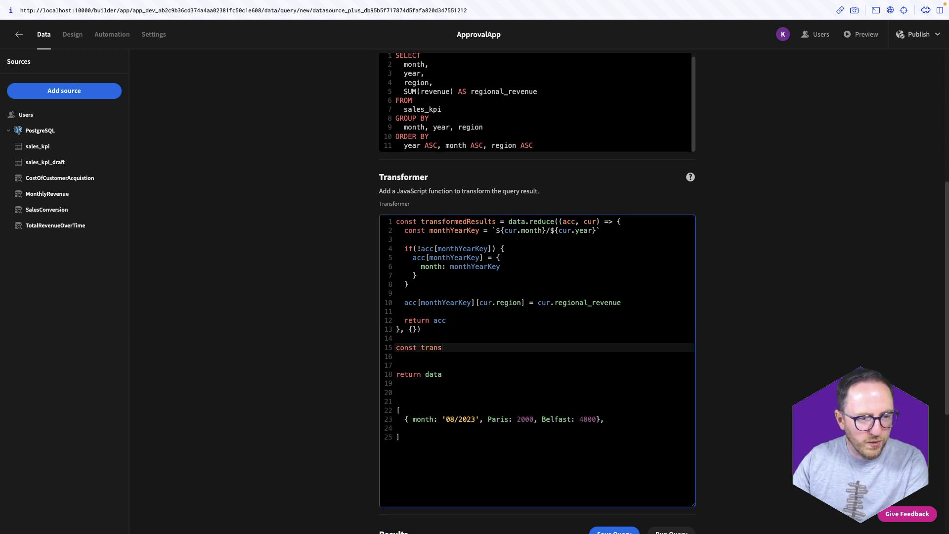
{"action": "type", "text": "forme"}
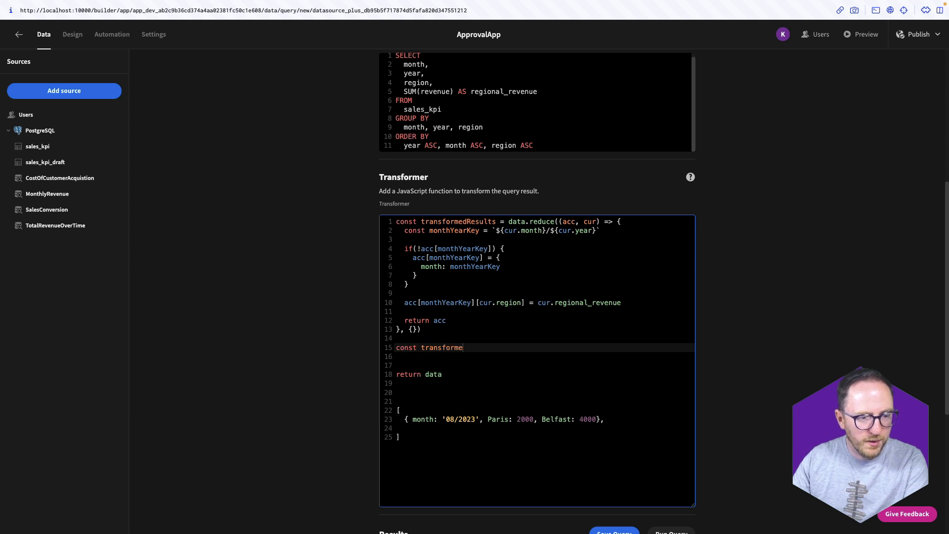
{"action": "type", "text": "dResultArray "}
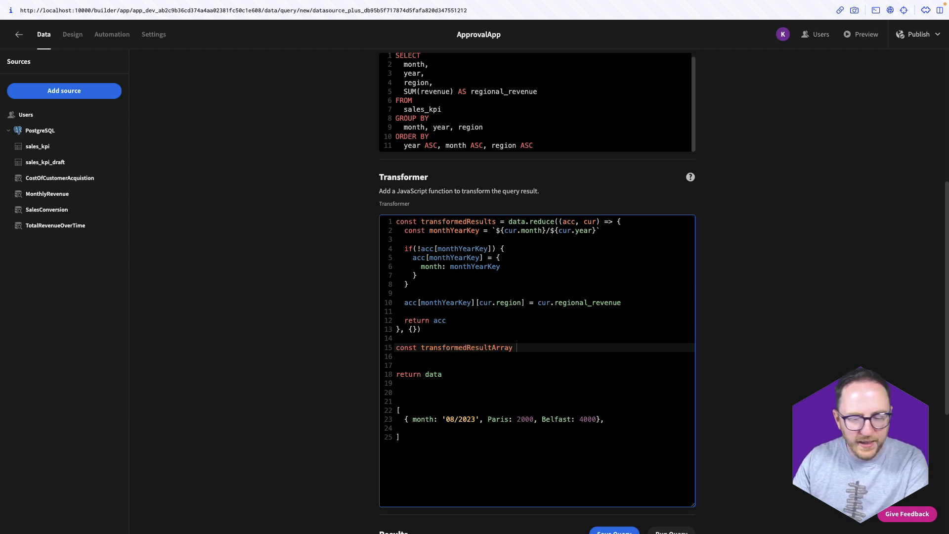
{"action": "type", "text": "= Object.value"}
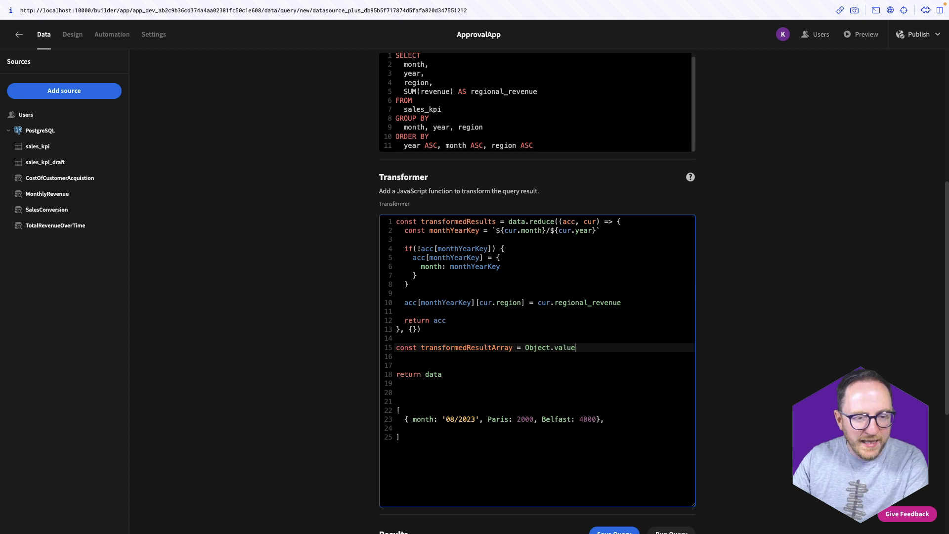
{"action": "type", "text": "("}
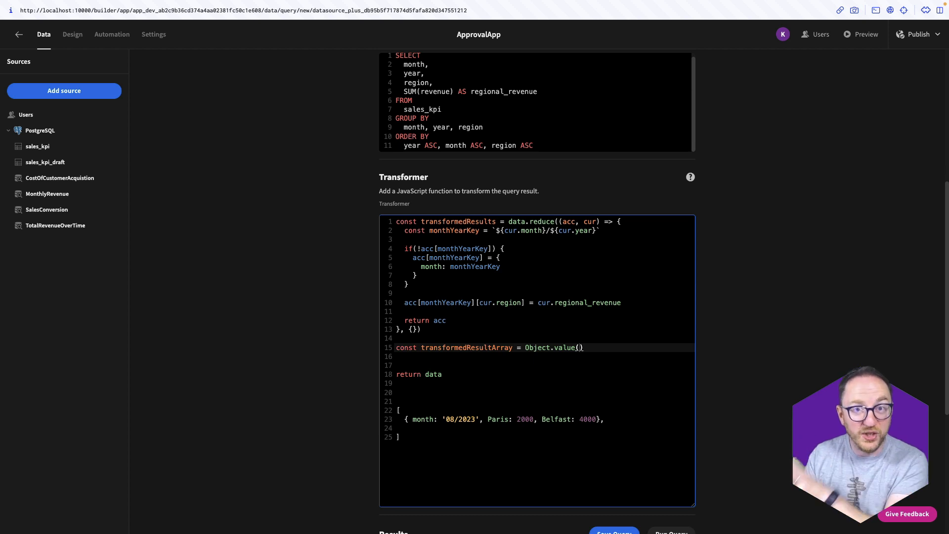
{"action": "type", "text": "trans"}
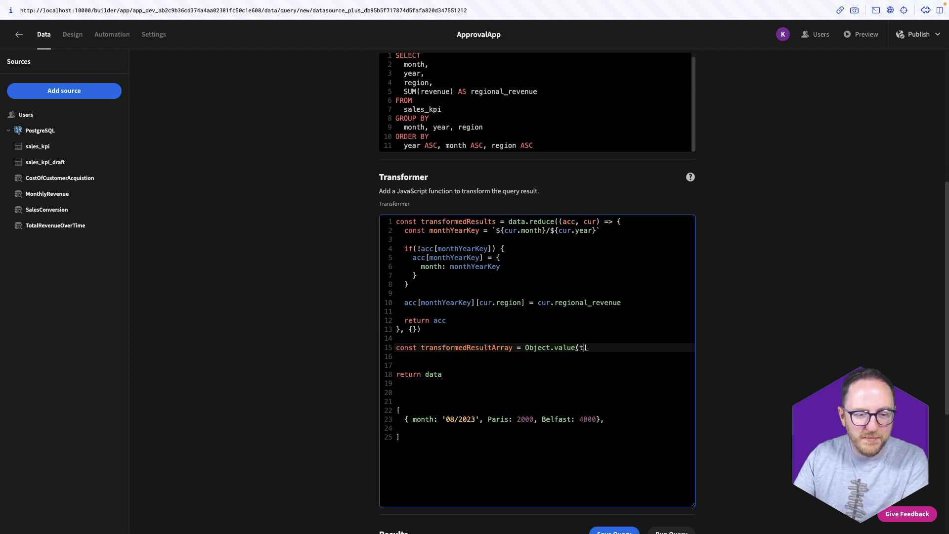
{"action": "key", "text": "Return"}
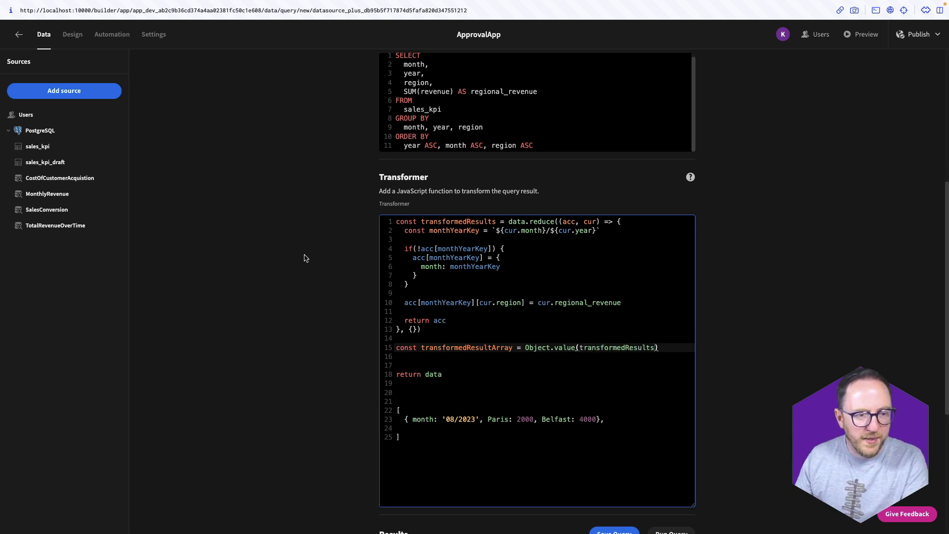
Step: Preview the results of the transformed query and save the RevenueByRegion query
{"action": "double_click", "coordinate": [448, 224]}
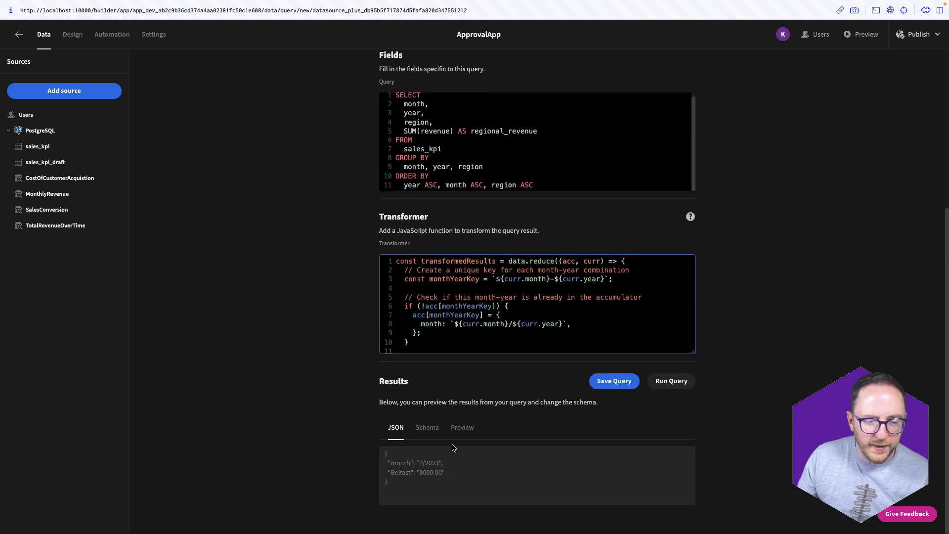
{"action": "left_click", "coordinate": [461, 428]}
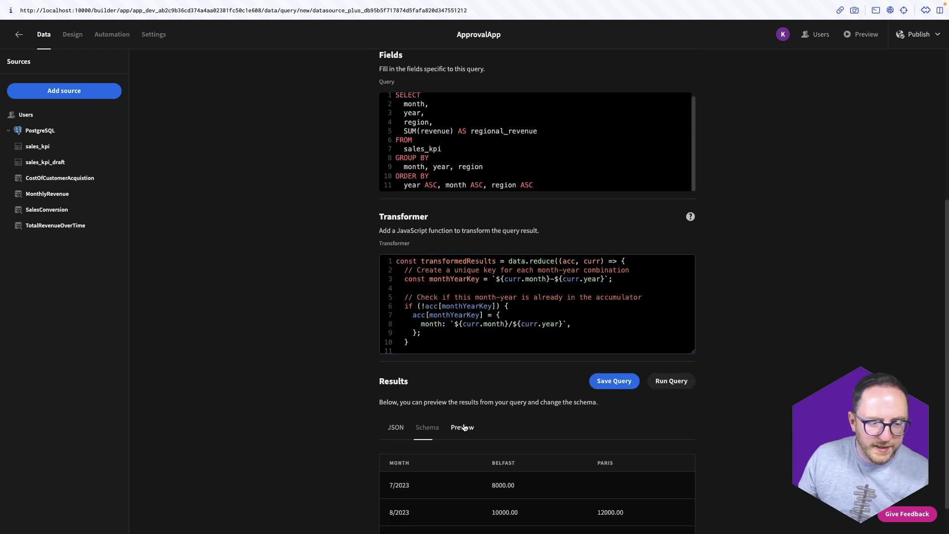
{"action": "scroll", "coordinate": [525, 424], "scroll_direction": "down", "scroll_amount": 1}
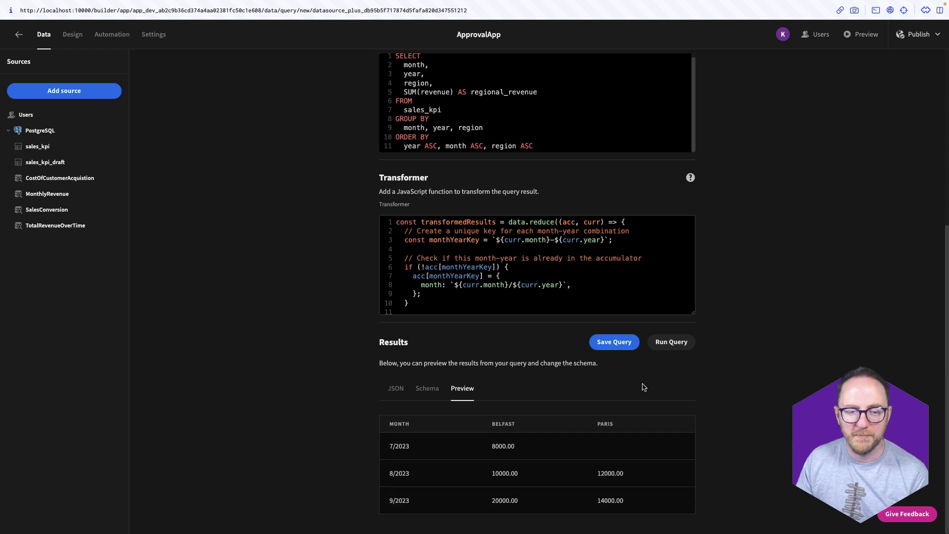
{"action": "left_click", "coordinate": [603, 341]}
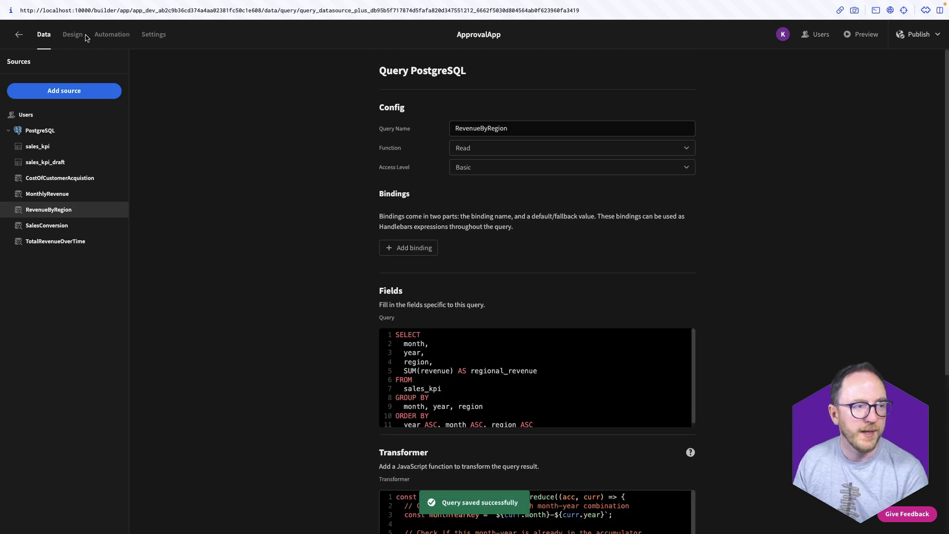
Step: Add a Chart block below RevenueChart on the home screen and name it RegionalRevnue
{"action": "left_click", "coordinate": [73, 35]}
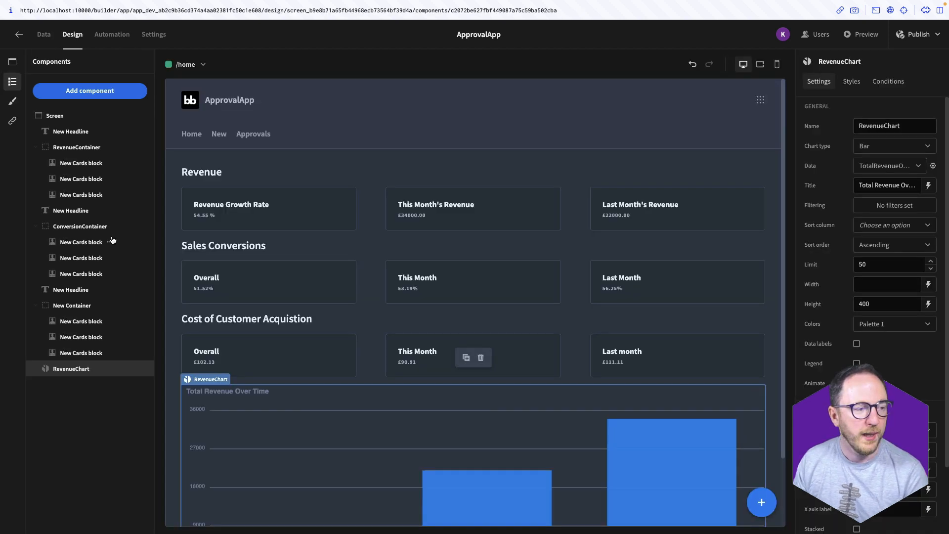
{"action": "left_click", "coordinate": [79, 88]}
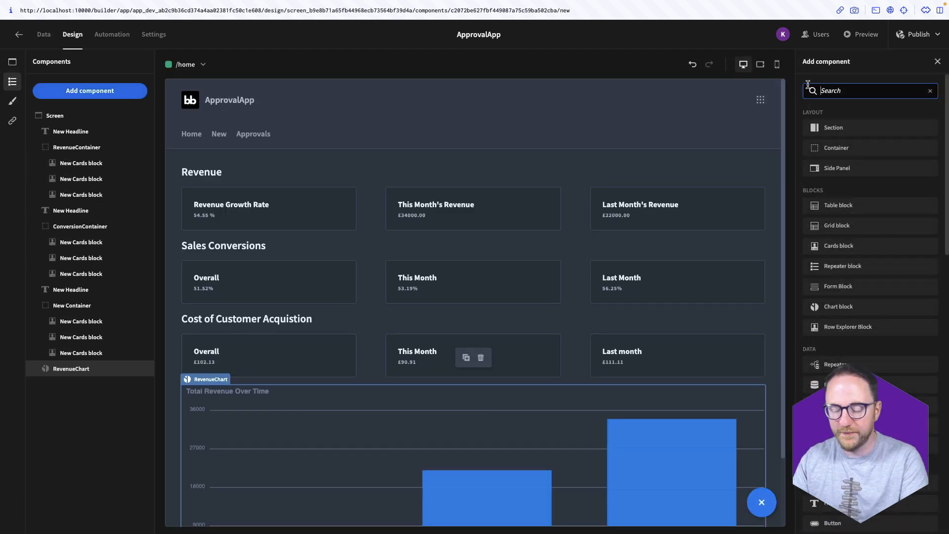
{"action": "left_click", "coordinate": [839, 306]}
{"action": "triple_click", "coordinate": [875, 127]}
{"action": "type", "text": "Regional"}
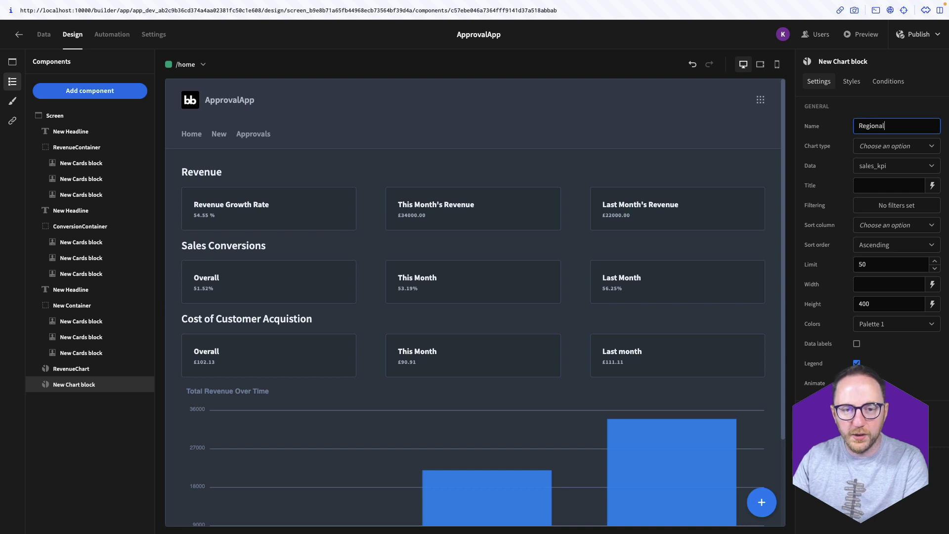
{"action": "type", "text": "Revnue"}
Step: Set the new chart's type to Line and its data to the RevenueByRegion query
{"action": "left_click", "coordinate": [885, 146]}
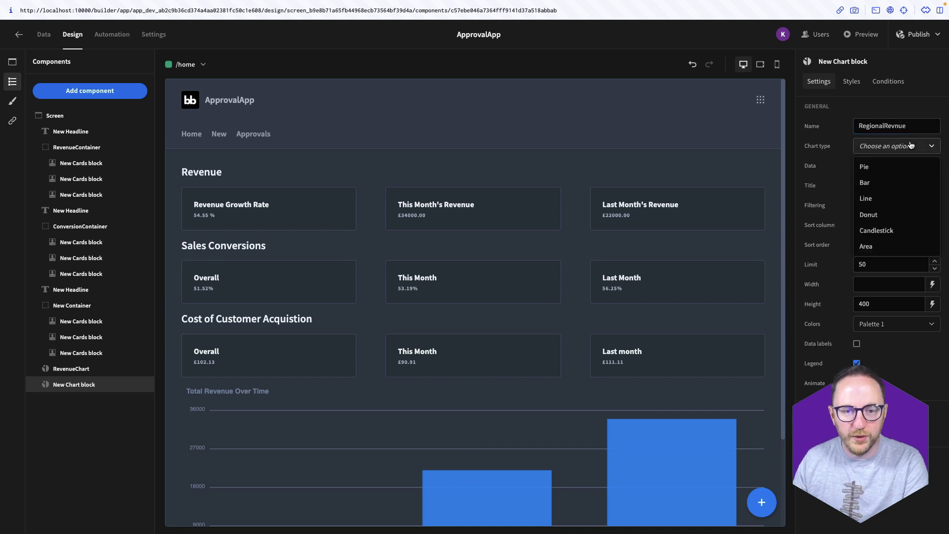
{"action": "left_click", "coordinate": [866, 198]}
{"action": "left_click", "coordinate": [907, 171]}
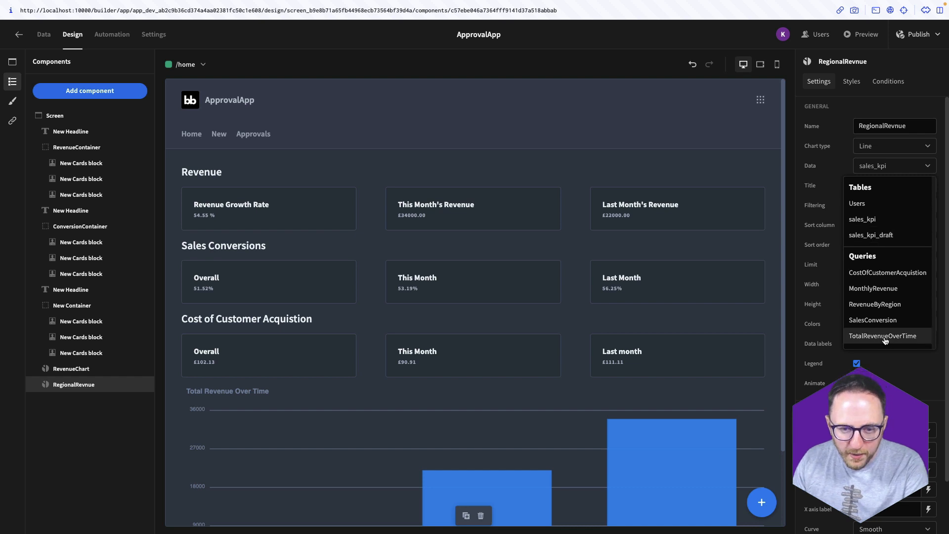
{"action": "left_click", "coordinate": [875, 304]}
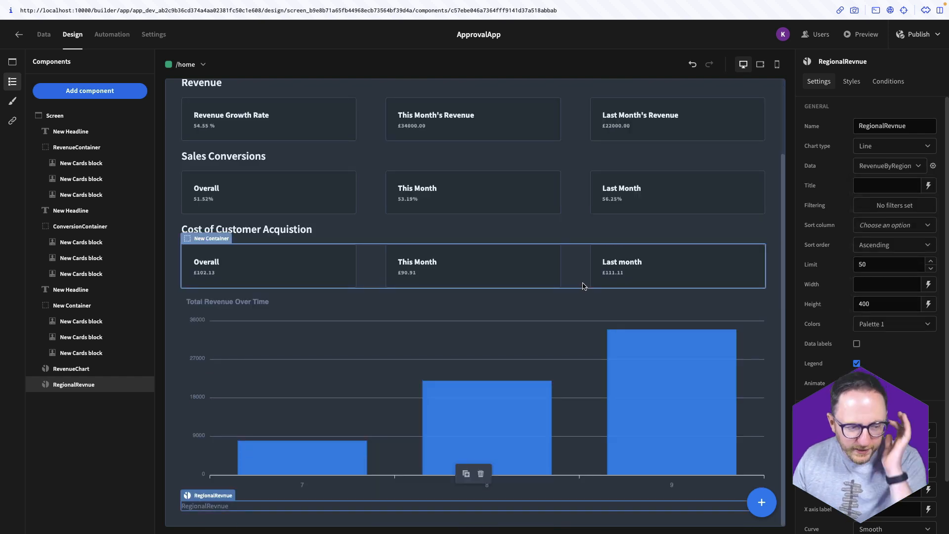
Step: Set the line chart's label column to month and its data columns to Belfast and Paris
{"action": "left_click", "coordinate": [908, 431]}
{"action": "left_click", "coordinate": [882, 452]}
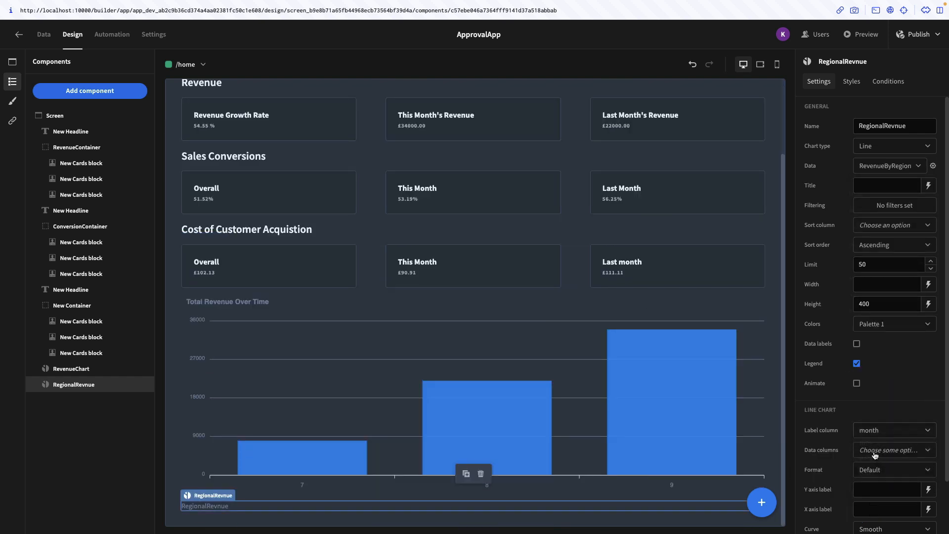
{"action": "left_click", "coordinate": [883, 457]}
{"action": "scroll", "coordinate": [883, 440], "scroll_direction": "down", "scroll_amount": 1}
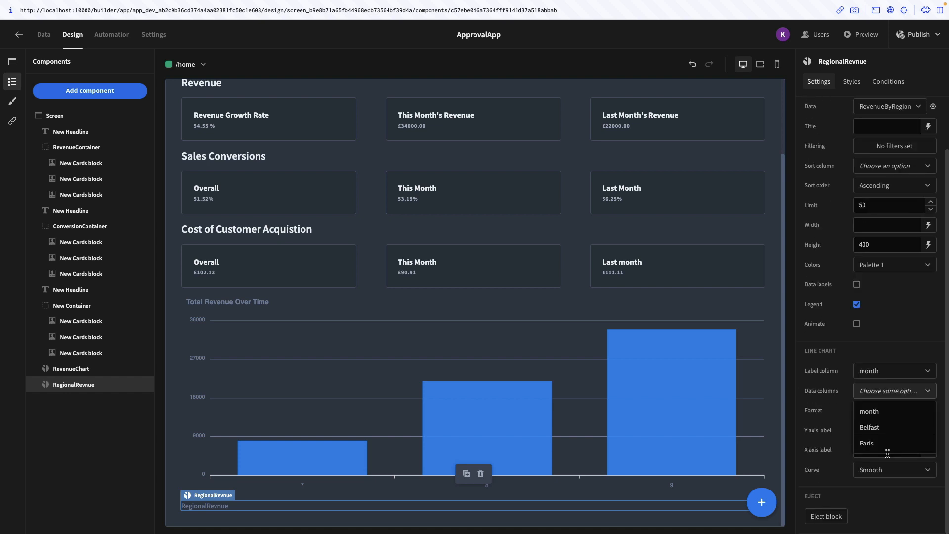
{"action": "left_click", "coordinate": [874, 433]}
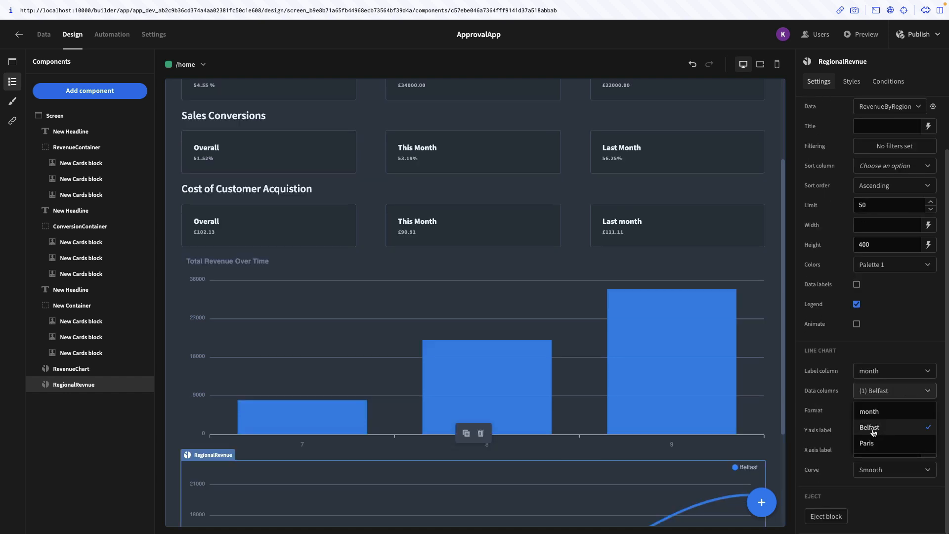
{"action": "left_click", "coordinate": [873, 444]}
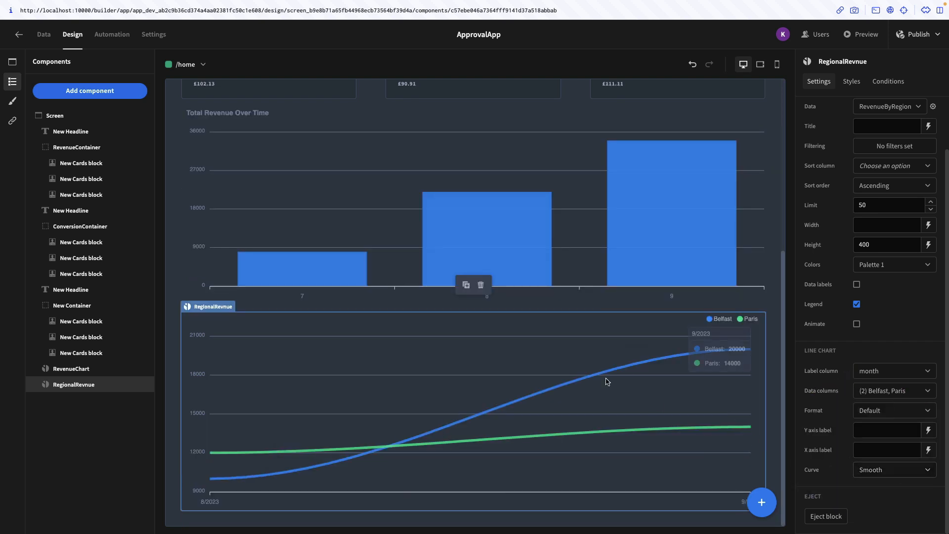
Step: Try the Straight and Stepline curves on the regional line chart, and set the curve back to Smooth
{"action": "left_click", "coordinate": [885, 470]}
{"action": "left_click", "coordinate": [884, 510]}
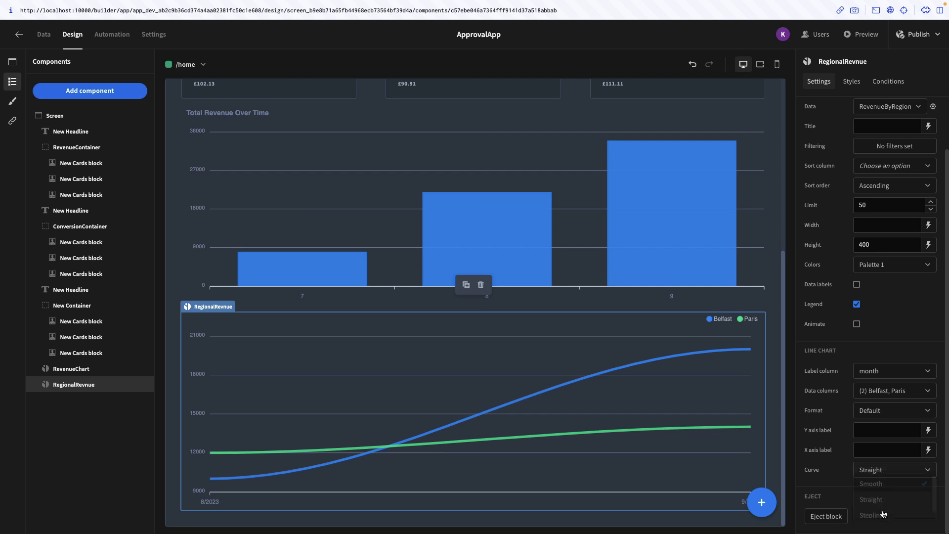
{"action": "left_click", "coordinate": [882, 472]}
{"action": "left_click", "coordinate": [877, 519]}
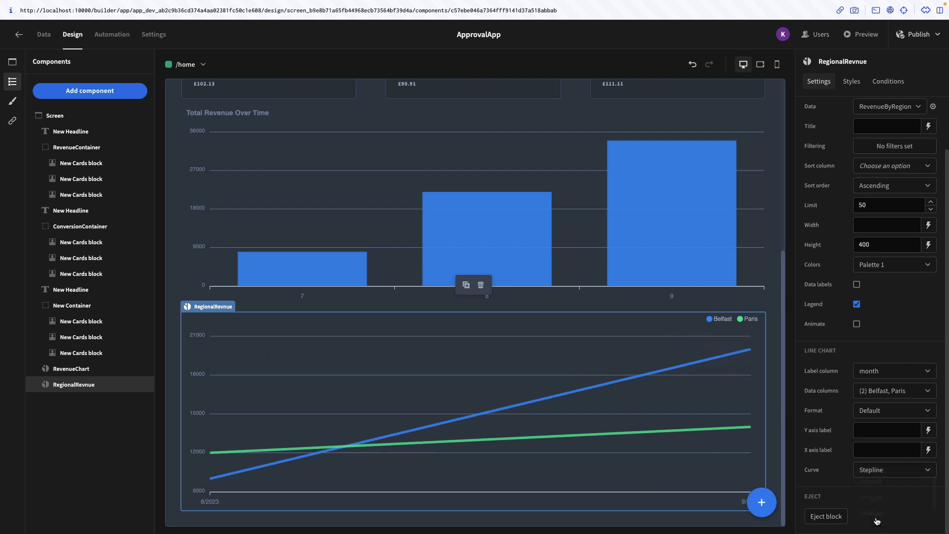
{"action": "left_click", "coordinate": [876, 476]}
{"action": "left_click", "coordinate": [872, 490]}
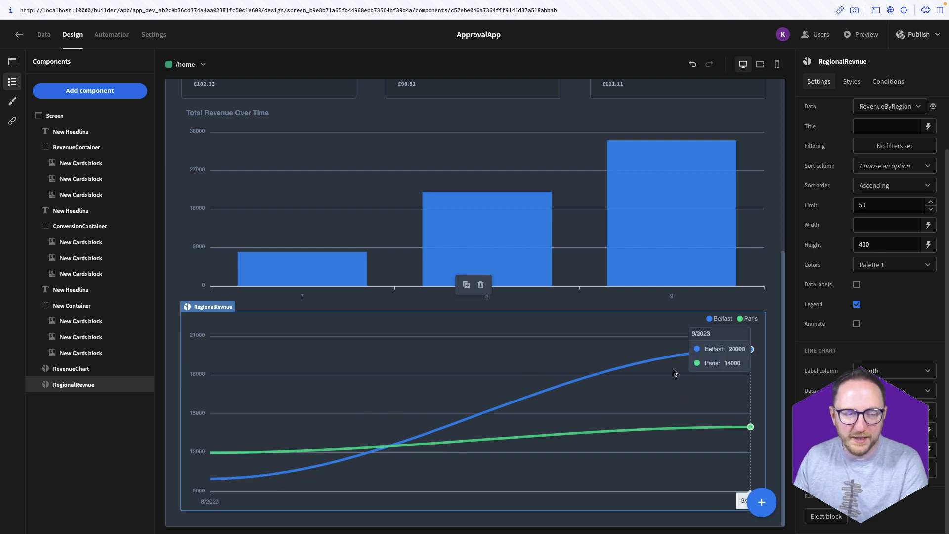
Step: Preview the app and review the dashboard's KPI cards and both revenue charts
{"action": "left_click", "coordinate": [861, 34]}
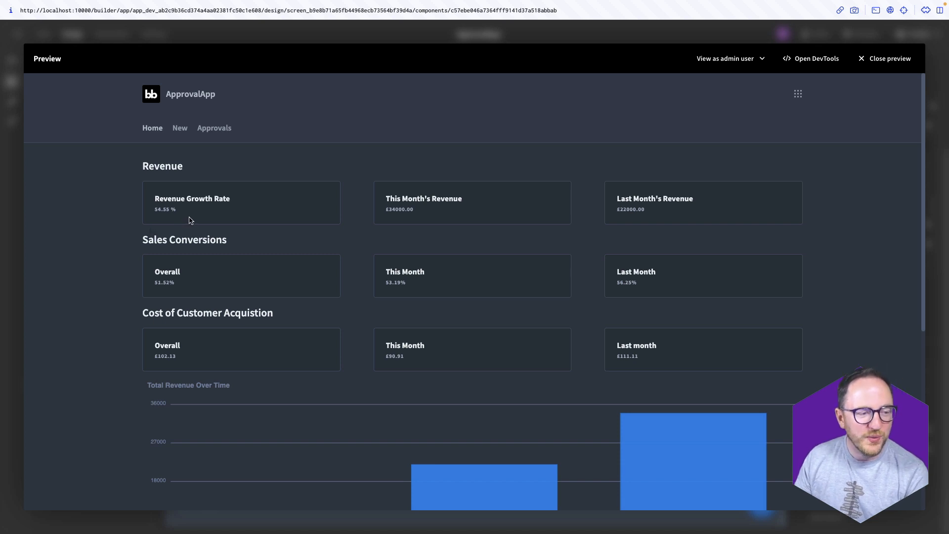
{"action": "scroll", "coordinate": [249, 360], "scroll_direction": "down", "scroll_amount": 6}
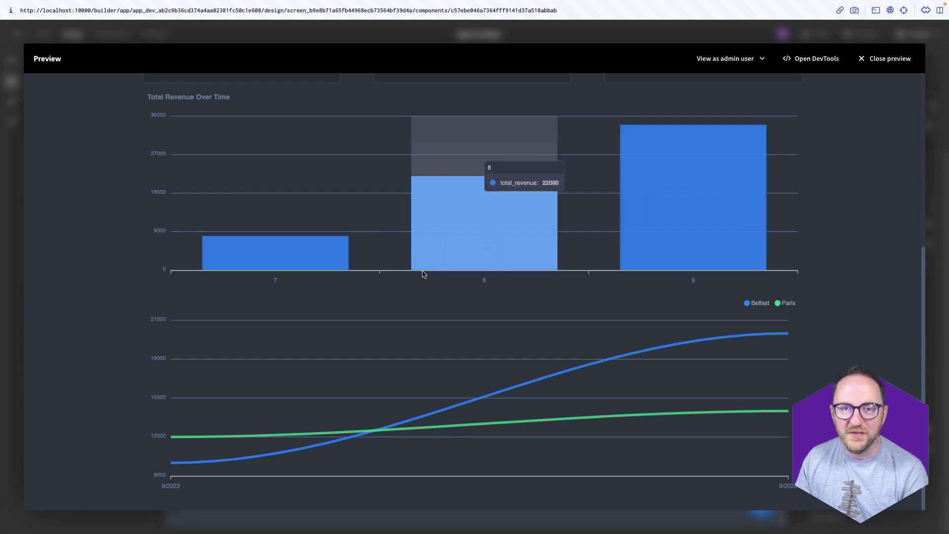
{"action": "scroll", "coordinate": [421, 272], "scroll_direction": "up", "scroll_amount": 5}
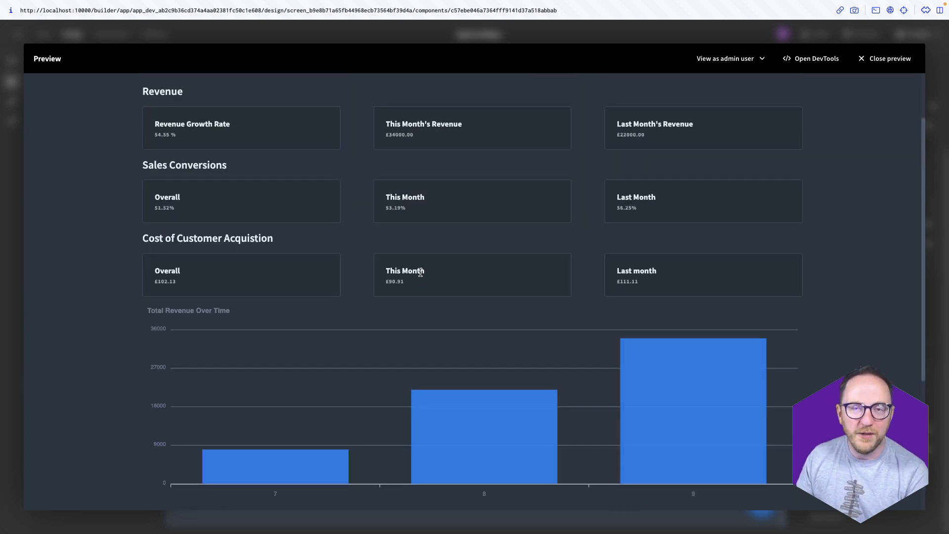